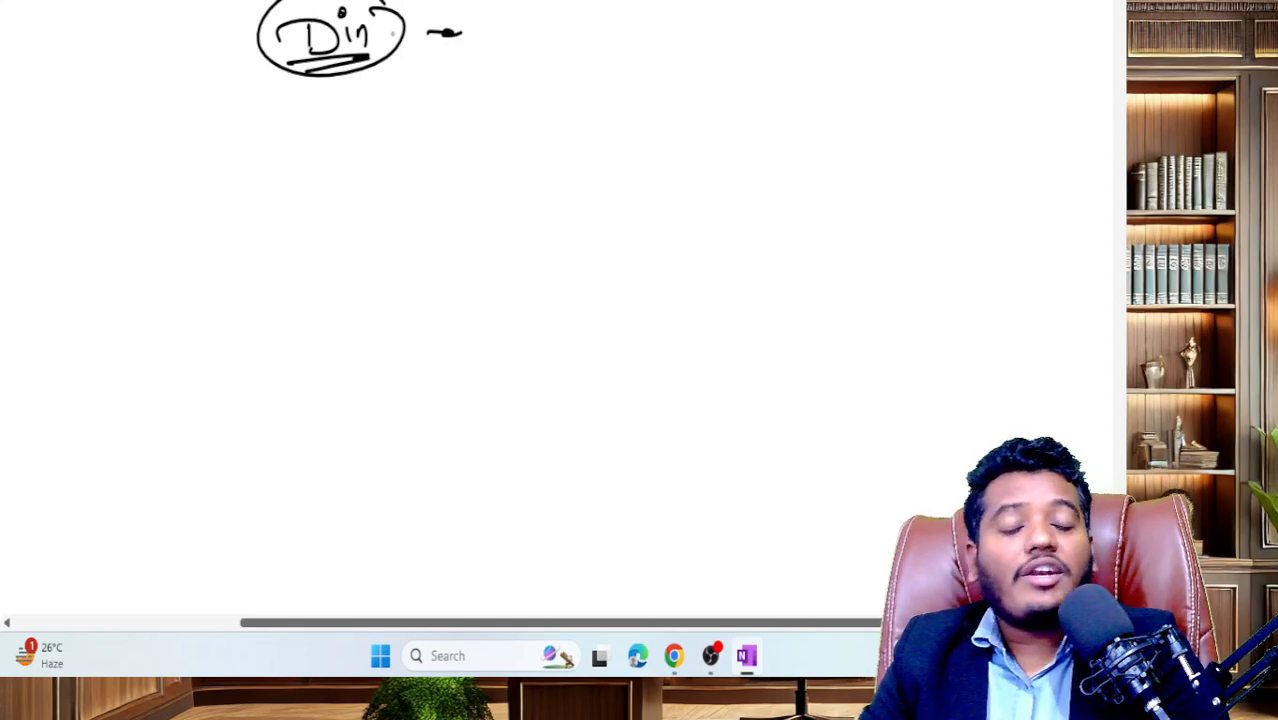
- Write a second DIN below the first, circle it and underline it
mouse_move(287, 146)
mouse_down()
mouse_move(288, 172)
mouse_move(320, 150)
mouse_move(320, 170)
mouse_up()
mouse_move(304, 116)
mouse_down()
mouse_move(260, 150)
mouse_move(326, 126)
mouse_move(262, 188)
mouse_up()
drag(325, 136, 314, 180)
mouse_move(342, 154)
mouse_down()
mouse_move(342, 172)
mouse_move(358, 158)
mouse_move(376, 172)
mouse_up()
click(344, 142)
drag(274, 180, 368, 188)
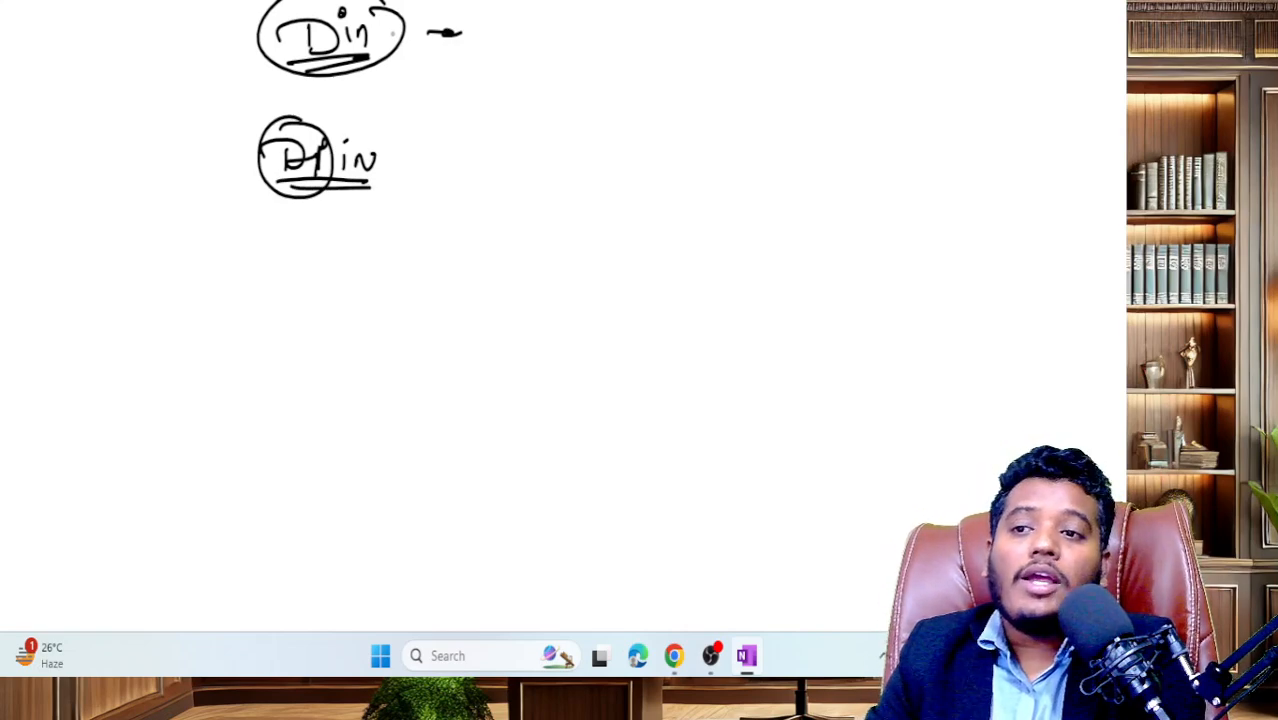
mouse_move(316, 132)
mouse_down()
mouse_move(268, 182)
mouse_move(300, 136)
mouse_move(318, 200)
mouse_move(306, 208)
mouse_move(376, 200)
mouse_up()
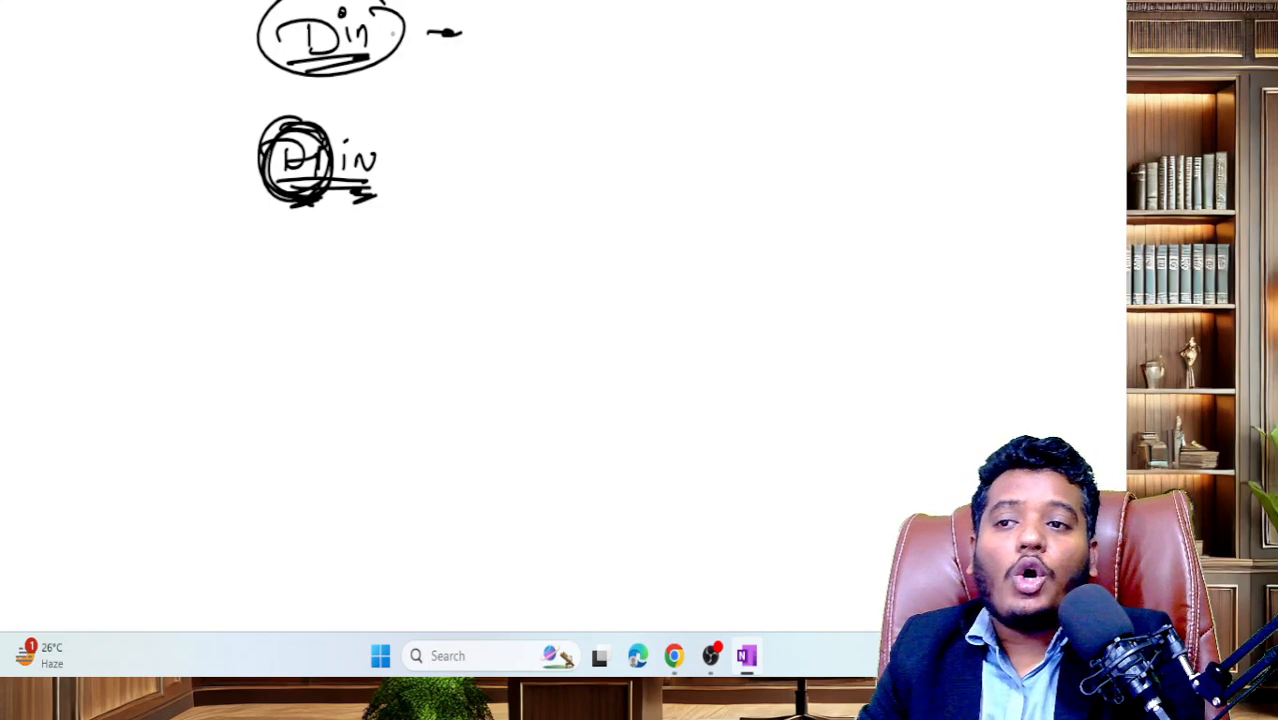
drag(304, 64, 340, 66)
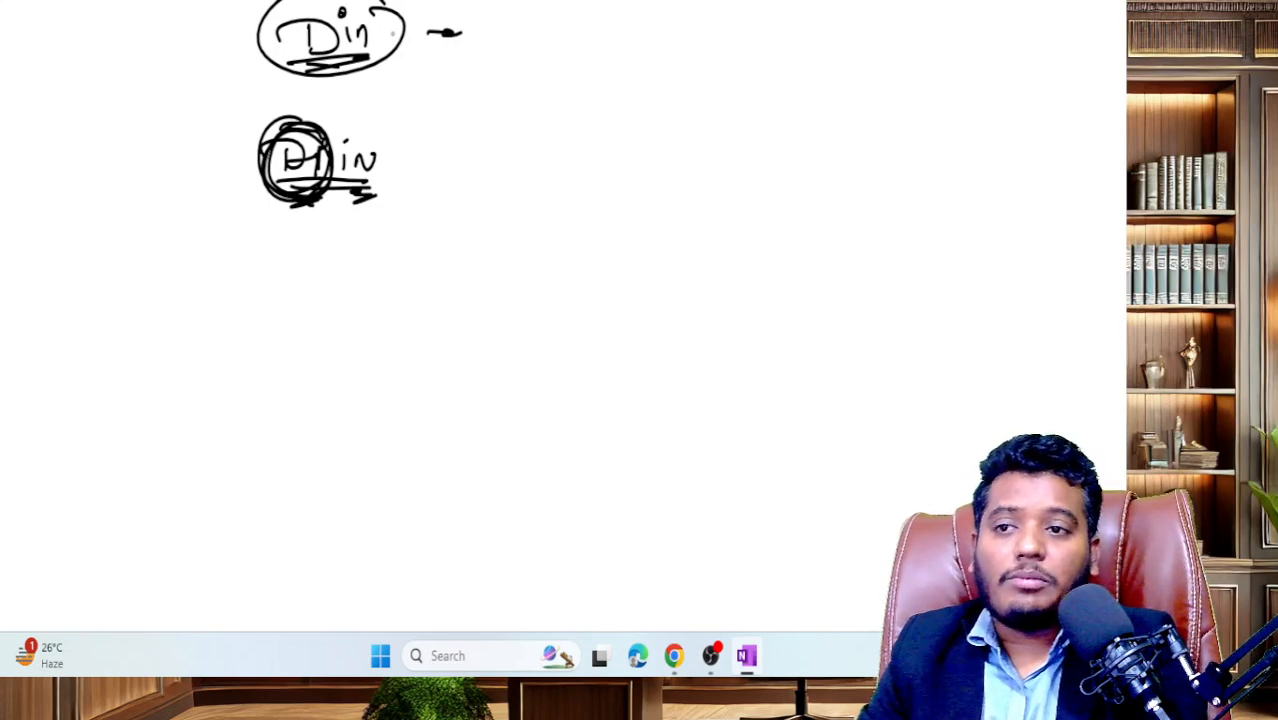
- Draw a curved line right of the DIN notes and add two check marks
drag(496, 50, 476, 172)
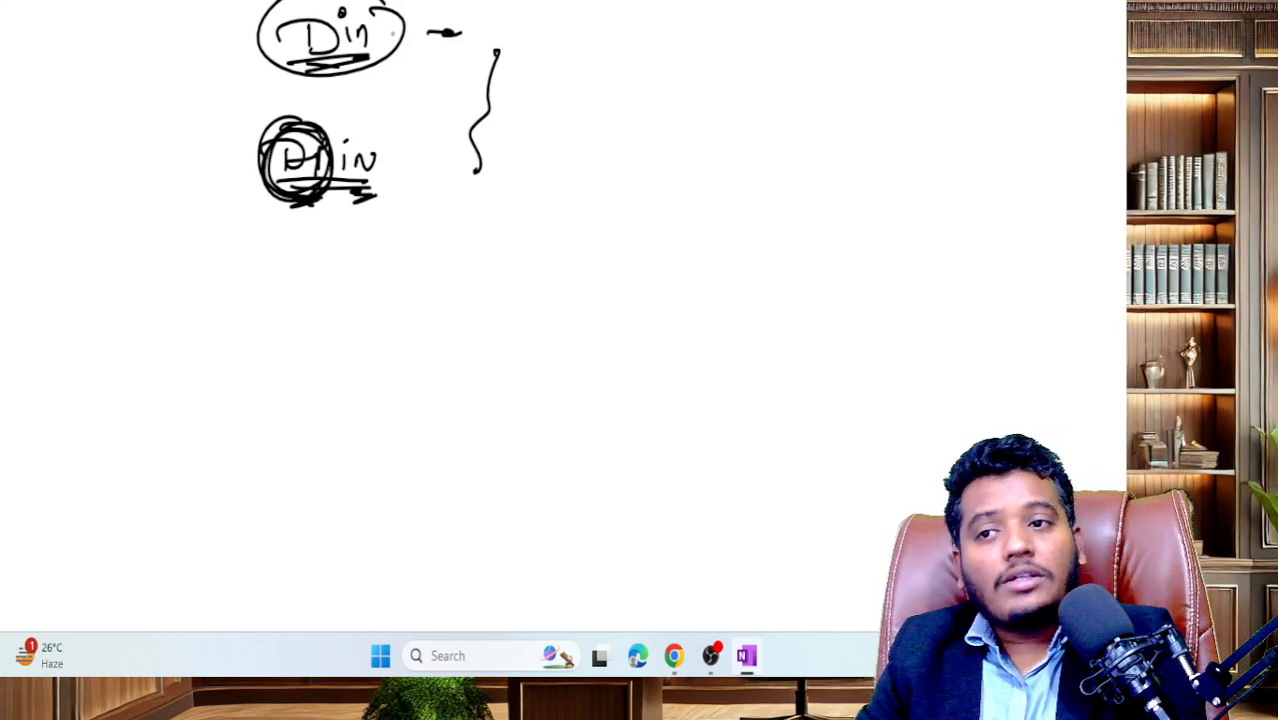
mouse_move(576, 18)
mouse_down()
mouse_move(640, 24)
mouse_move(660, 10)
mouse_up()
drag(558, 148, 658, 146)
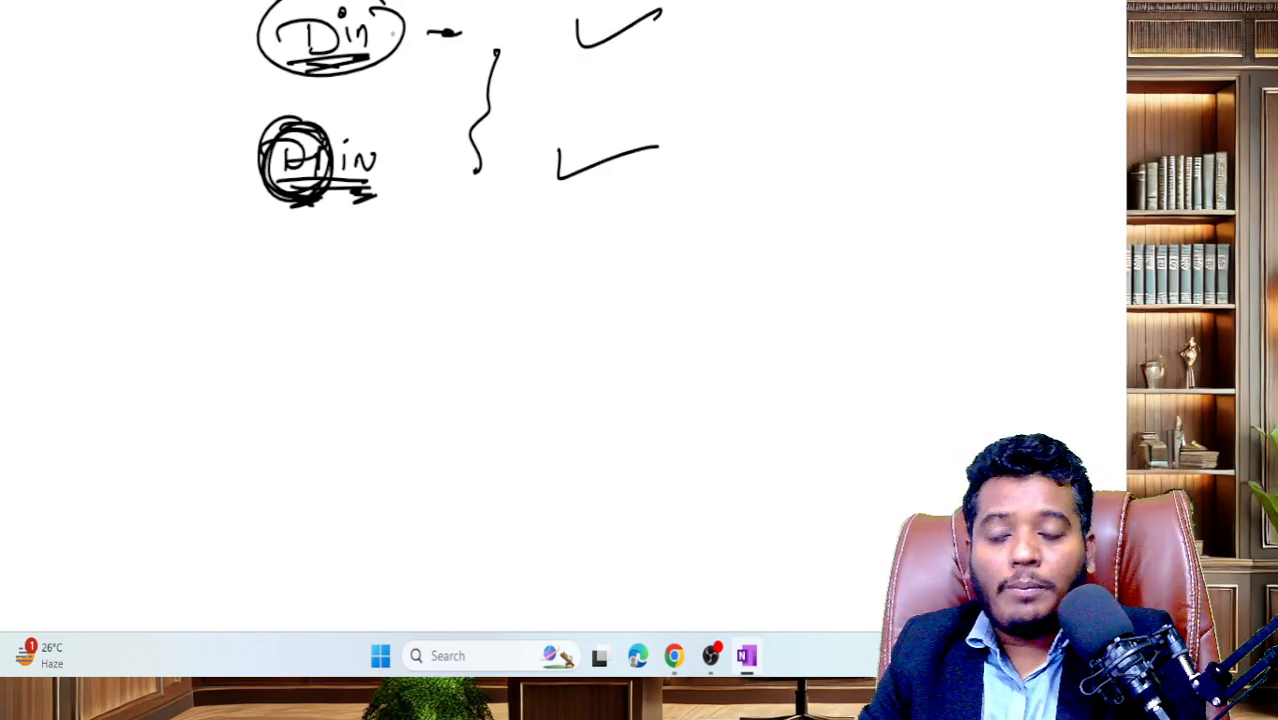
- Write circled A and B joined by a labelled curve, then scroll down to blank space
mouse_move(760, 2)
mouse_down()
mouse_move(748, 44)
mouse_move(776, 22)
mouse_move(720, 30)
mouse_up()
drag(720, 30, 800, 20)
mouse_move(700, 190)
mouse_down()
mouse_move(706, 152)
mouse_move(720, 194)
mouse_up()
drag(704, 128, 712, 130)
mouse_move(816, 66)
mouse_down()
mouse_move(770, 122)
mouse_move(745, 195)
mouse_up()
drag(790, 68, 836, 120)
drag(838, 104, 880, 116)
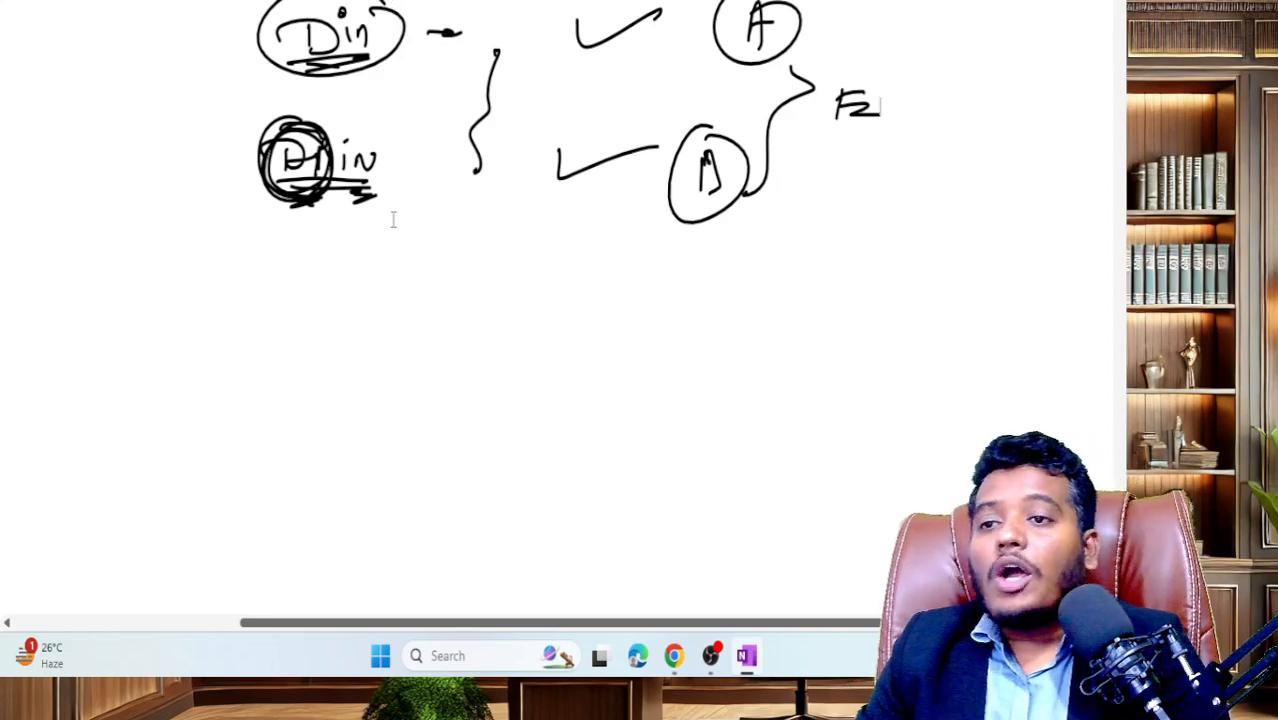
scroll(474, 249, down, 5)
scroll(474, 249, up, 3)
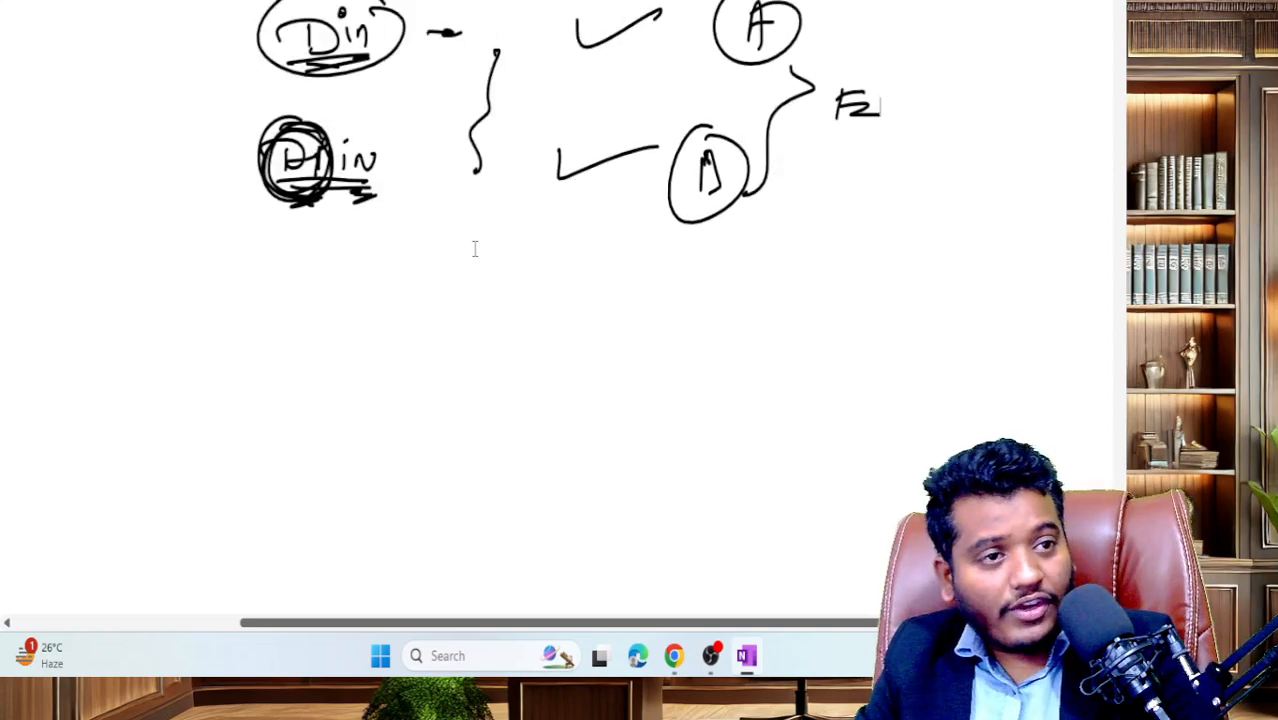
scroll(475, 249, down, 3)
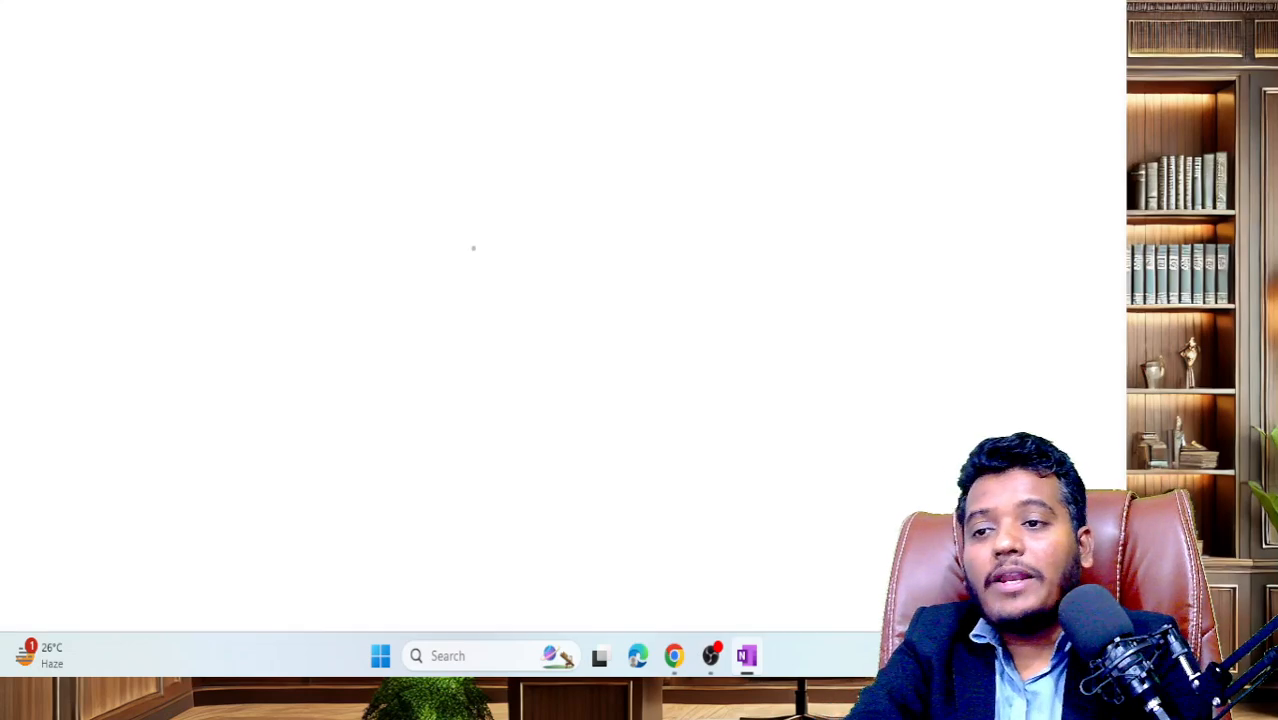
- Write DIR-3, box it and add a double mark beside the box
mouse_move(278, 34)
mouse_down()
mouse_move(308, 50)
mouse_move(368, 32)
mouse_move(404, 38)
mouse_up()
drag(278, 66, 372, 56)
drag(434, 50, 434, 2)
drag(236, 2, 236, 60)
mouse_move(236, 60)
mouse_down()
mouse_move(414, 50)
mouse_move(304, 64)
mouse_up()
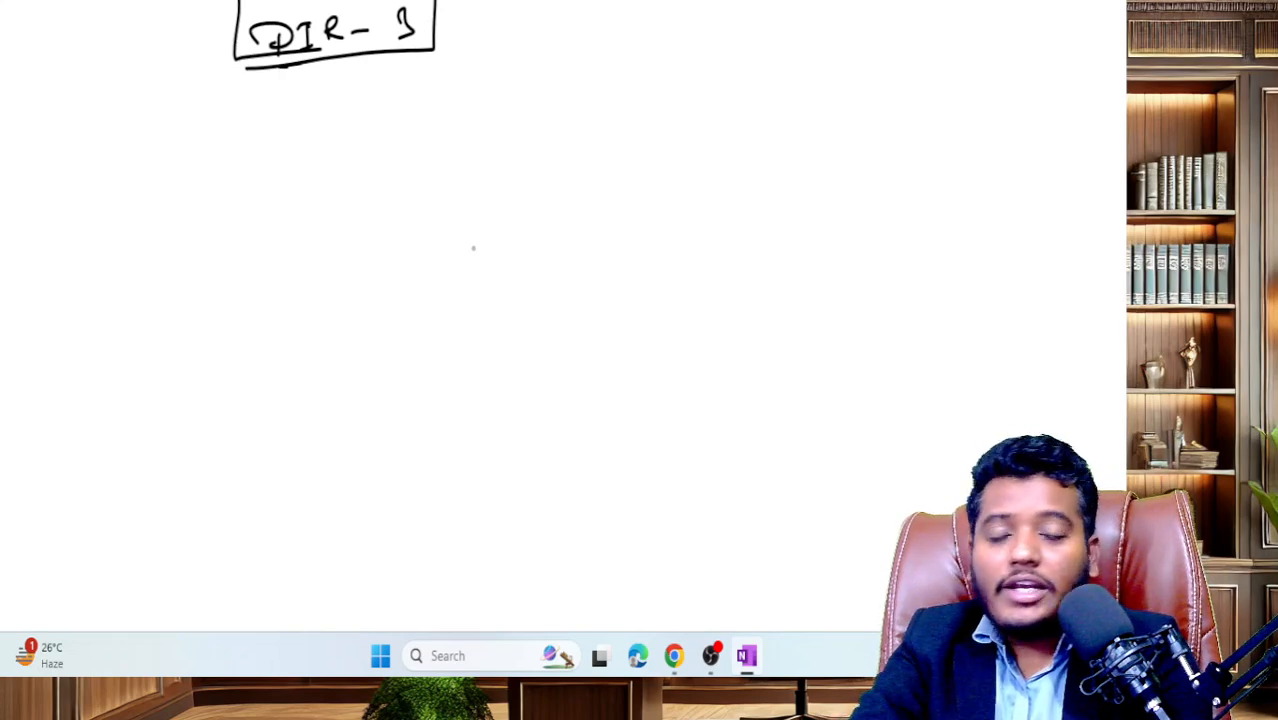
drag(442, 48, 462, 42)
drag(446, 54, 464, 48)
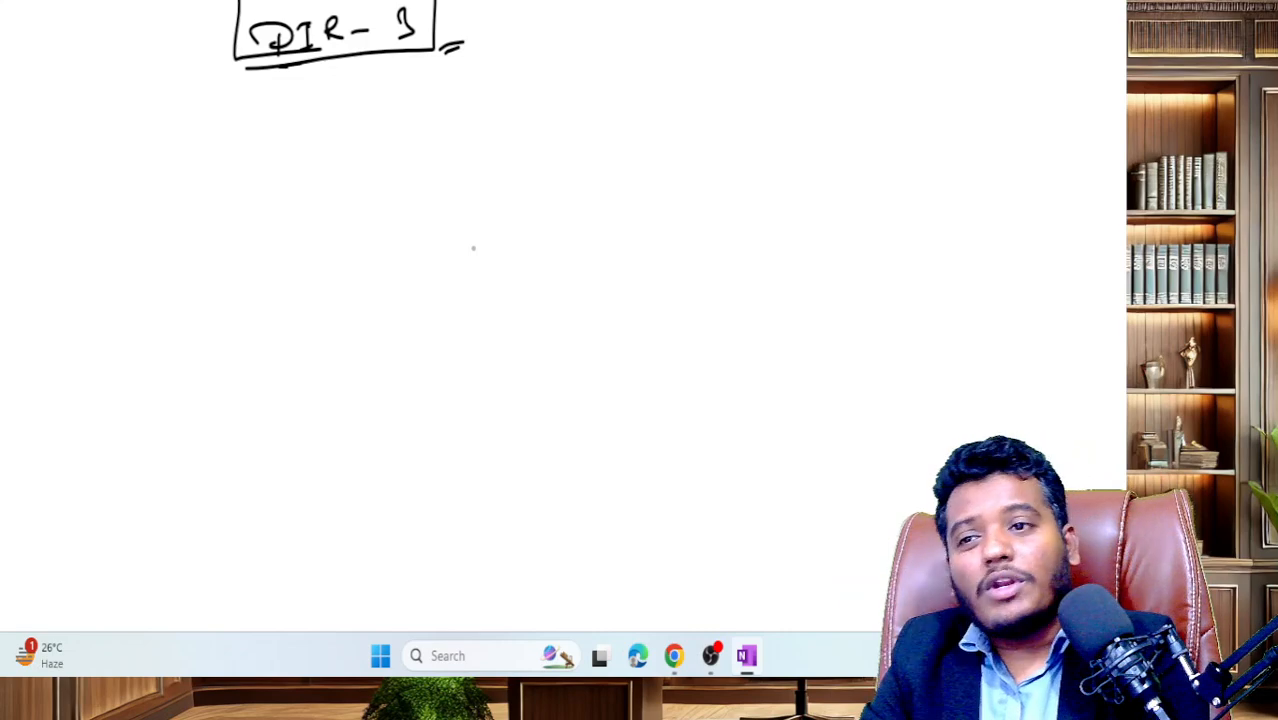
- Arrow the DIR-3 box to a bracketed, double-underlined 'DIN allotted' note
mouse_move(456, 12)
mouse_down()
mouse_move(628, 40)
mouse_move(604, 46)
mouse_up()
drag(678, 28, 680, 52)
mouse_move(678, 28)
mouse_down()
mouse_move(682, 52)
mouse_move(770, 44)
mouse_up()
mouse_move(798, 36)
mouse_down()
mouse_move(858, 44)
mouse_move(882, 12)
mouse_move(886, 62)
mouse_up()
drag(672, 2, 692, 76)
drag(710, 72, 844, 72)
mouse_move(738, 88)
mouse_down()
mouse_move(846, 86)
mouse_move(882, 140)
mouse_move(924, 114)
mouse_up()
- Write and circle STP with an arrow pointing to it, plus a circled 24
mouse_move(916, 114)
mouse_down()
mouse_move(914, 140)
mouse_move(944, 120)
mouse_up()
drag(912, 80, 974, 110)
drag(762, 160, 826, 156)
drag(810, 150, 828, 158)
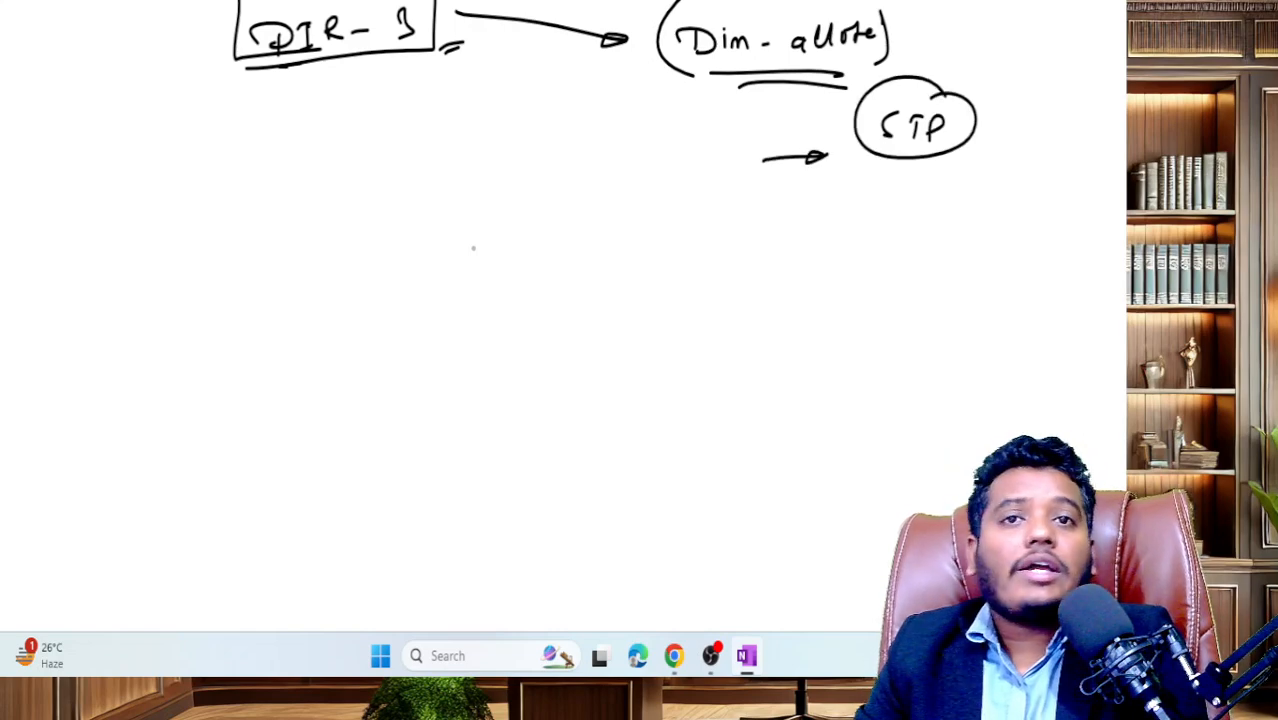
drag(990, 177, 1000, 194)
drag(1004, 178, 1018, 192)
drag(1010, 146, 1002, 150)
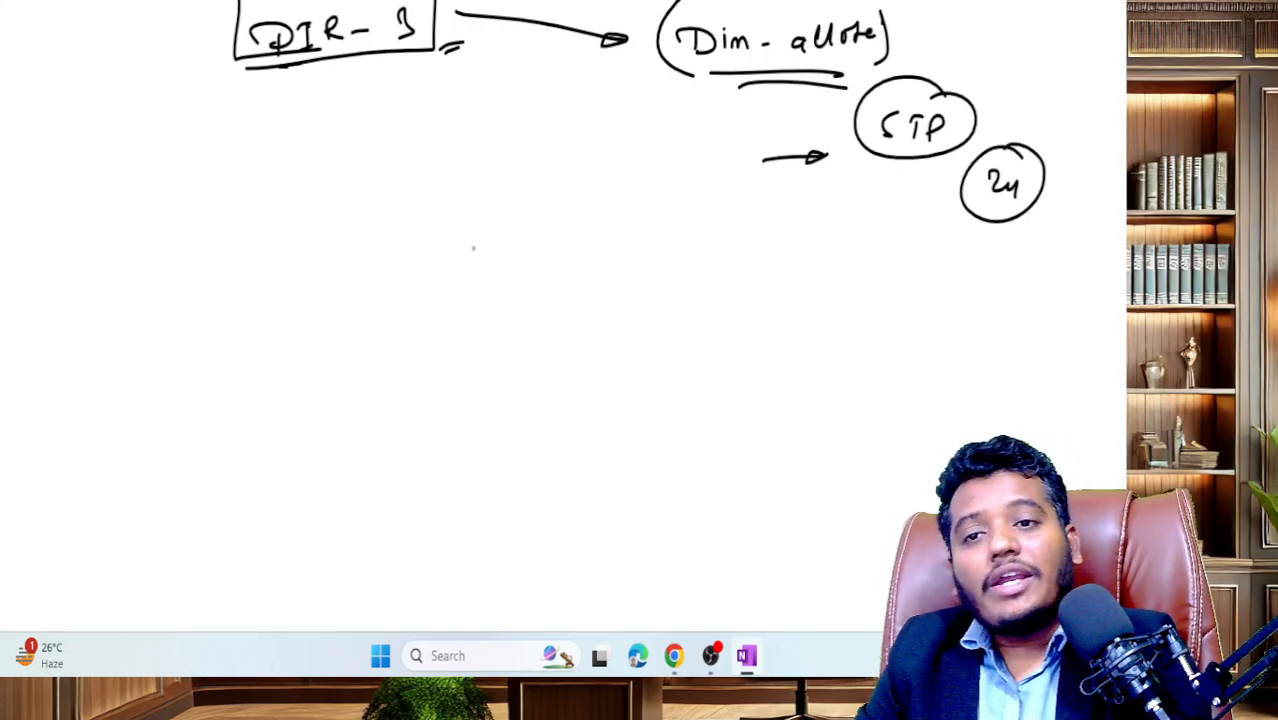
drag(742, 12, 794, 2)
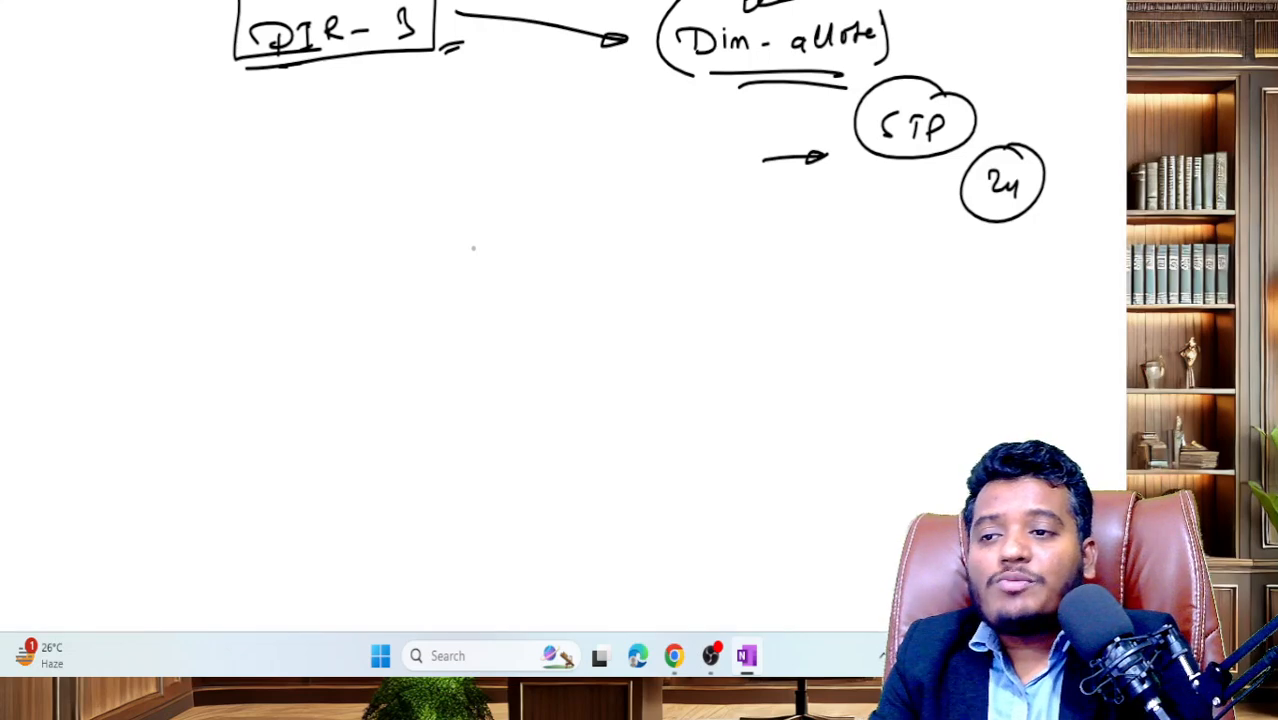
- Number items 1 and 2 at the left edge, circling and underlining the 2
mouse_move(143, 14)
mouse_down()
mouse_move(144, 41)
mouse_move(154, 6)
mouse_move(139, 8)
mouse_up()
drag(122, 71, 189, 70)
drag(60, 228, 78, 248)
mouse_move(70, 208)
mouse_down()
mouse_move(44, 240)
mouse_move(72, 210)
mouse_up()
drag(50, 263, 78, 260)
drag(58, 272, 78, 270)
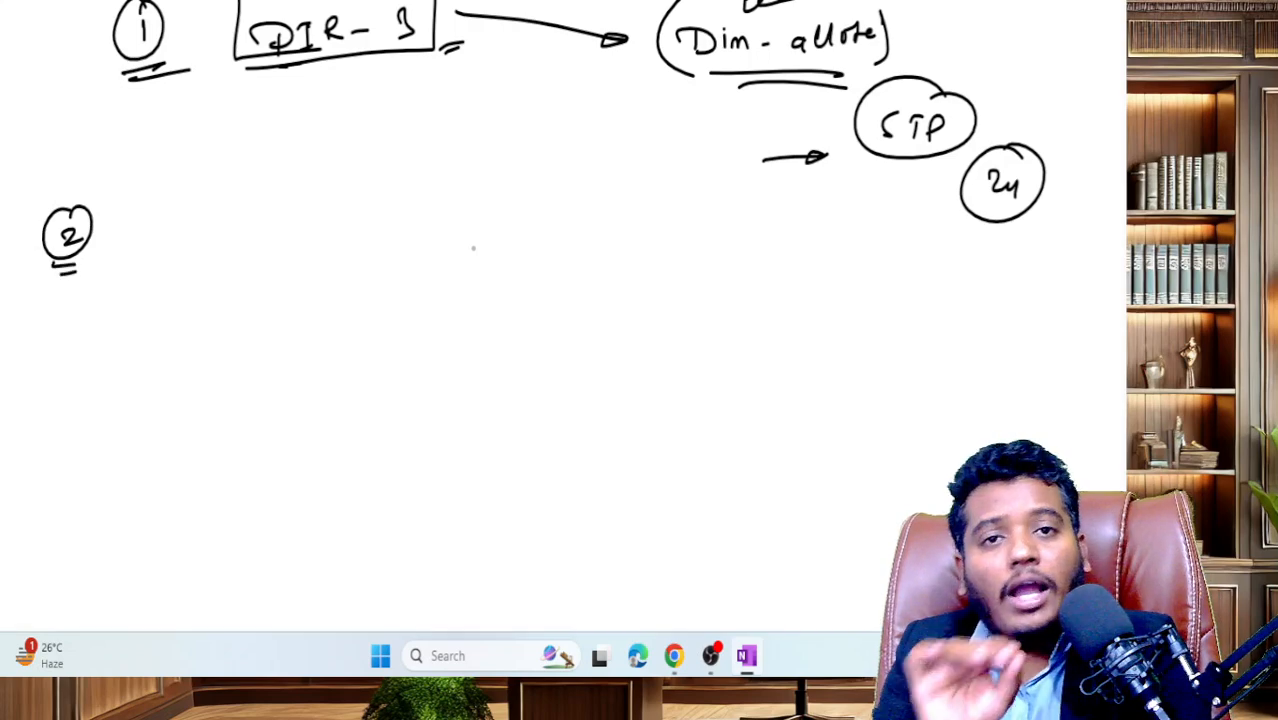
- Write 'Aadhar / Voter / DL' beside item 2 and underline the options
mouse_move(150, 228)
mouse_down()
mouse_move(160, 196)
mouse_move(184, 226)
mouse_move(198, 188)
mouse_move(212, 220)
mouse_move(274, 178)
mouse_move(264, 234)
mouse_move(324, 200)
mouse_move(426, 208)
mouse_up()
drag(458, 163, 441, 224)
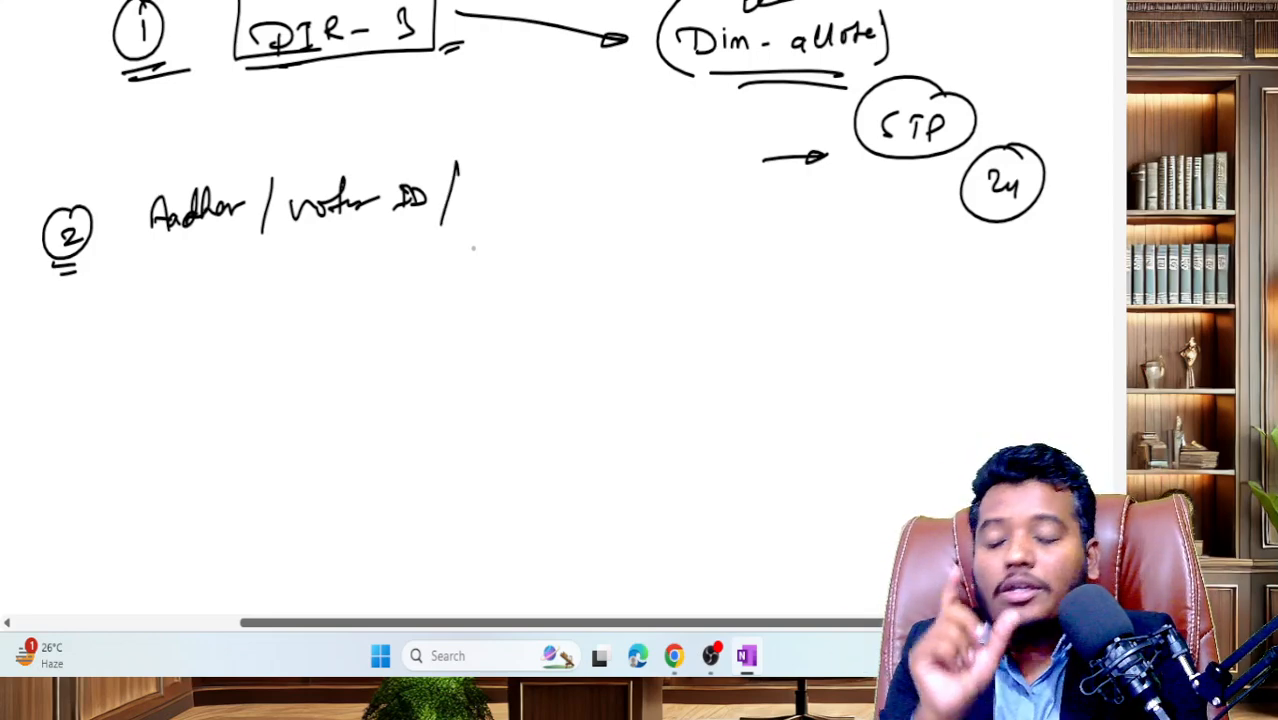
mouse_move(474, 180)
mouse_down()
mouse_move(476, 214)
mouse_move(523, 210)
mouse_move(502, 240)
mouse_up()
drag(342, 224, 384, 240)
drag(188, 238, 224, 236)
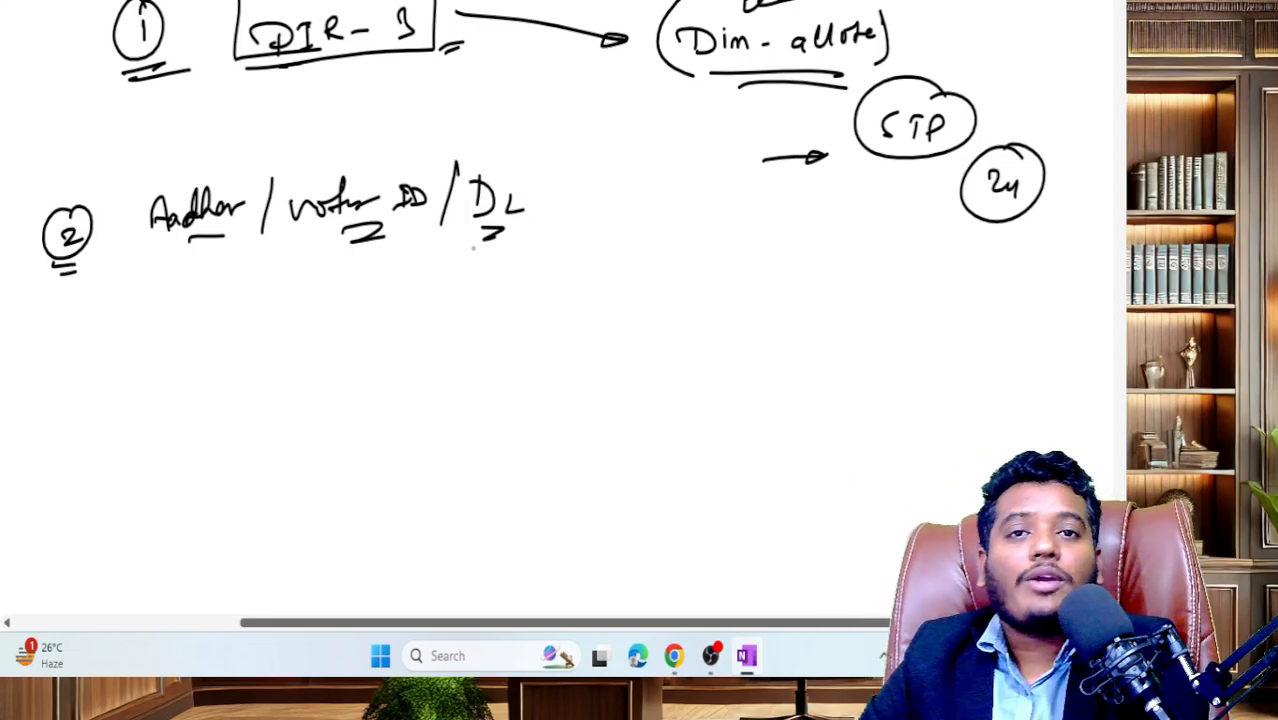
- Write and underline PAN below, then tick Aadhar and PAN as required
mouse_move(156, 296)
mouse_down()
mouse_move(156, 330)
mouse_move(156, 312)
mouse_up()
mouse_move(182, 330)
mouse_down()
mouse_move(220, 298)
mouse_move(212, 334)
mouse_move(232, 338)
mouse_up()
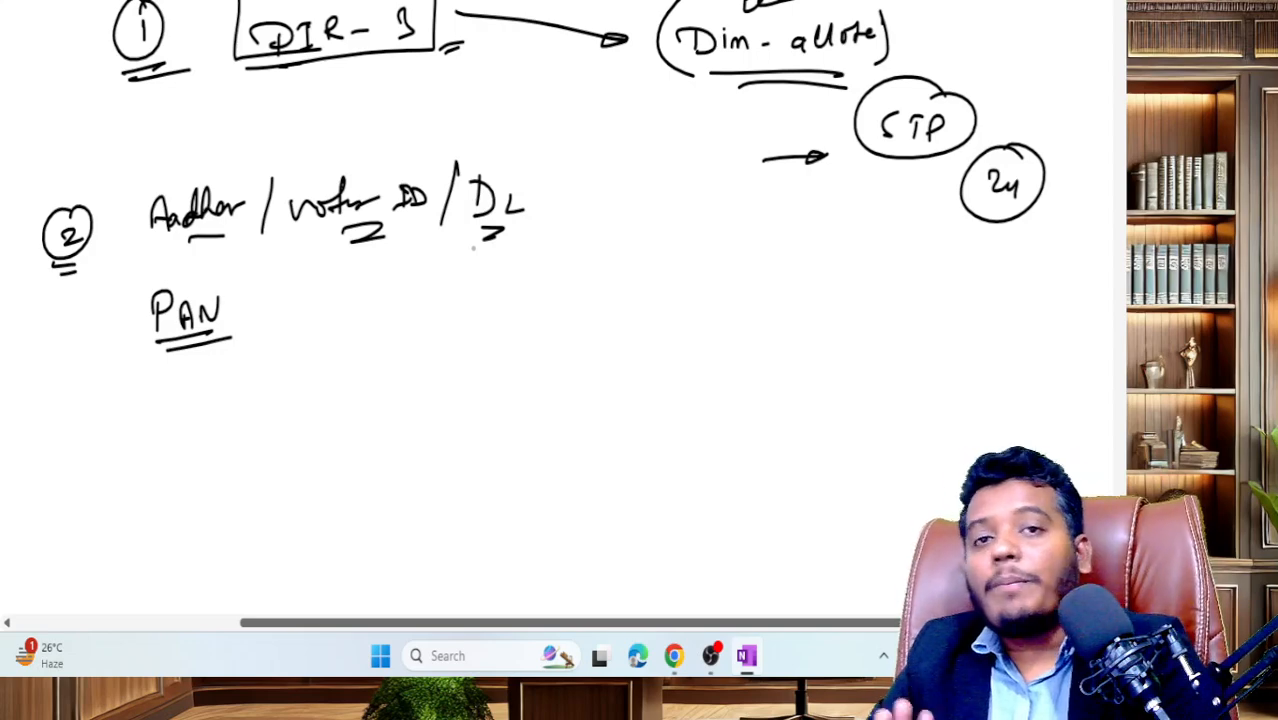
drag(243, 311, 259, 316)
drag(246, 323, 261, 322)
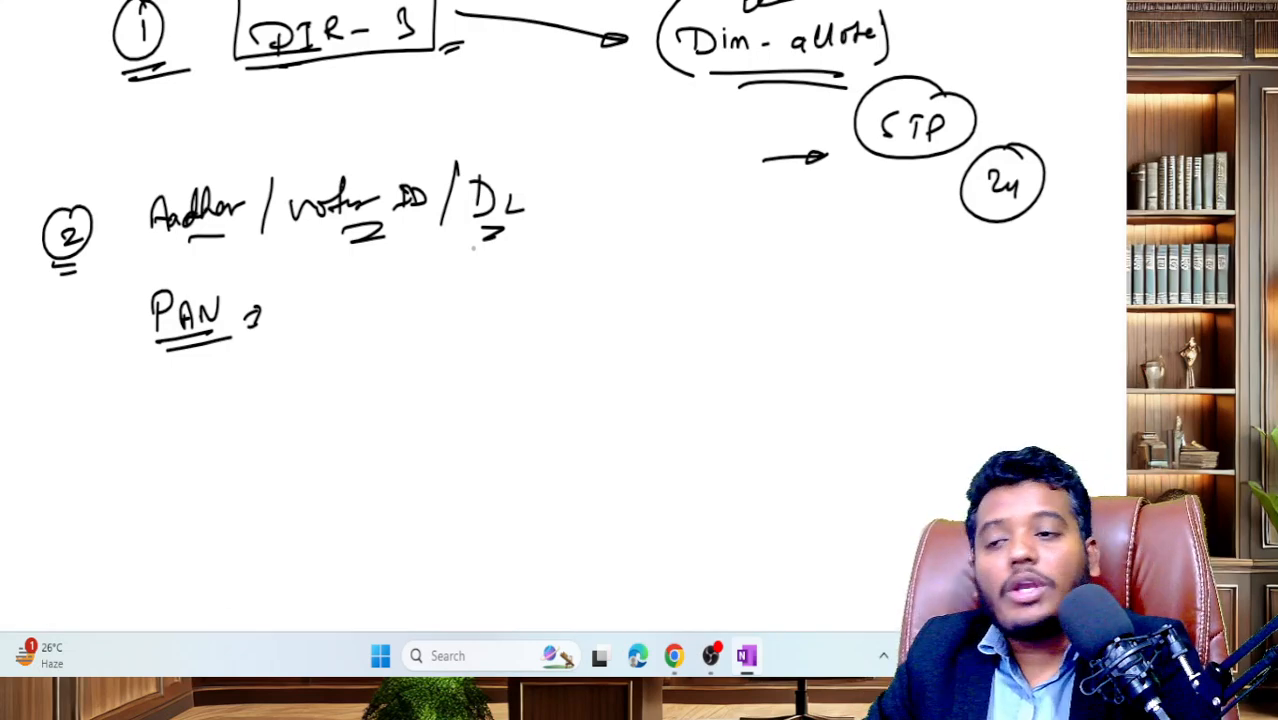
drag(122, 176, 183, 150)
drag(112, 288, 158, 272)
- Write Photo below PAN, underline it and mark it beside
mouse_move(152, 410)
mouse_down()
mouse_move(182, 440)
mouse_move(212, 412)
mouse_move(216, 438)
mouse_up()
drag(222, 418, 232, 430)
drag(152, 458, 323, 413)
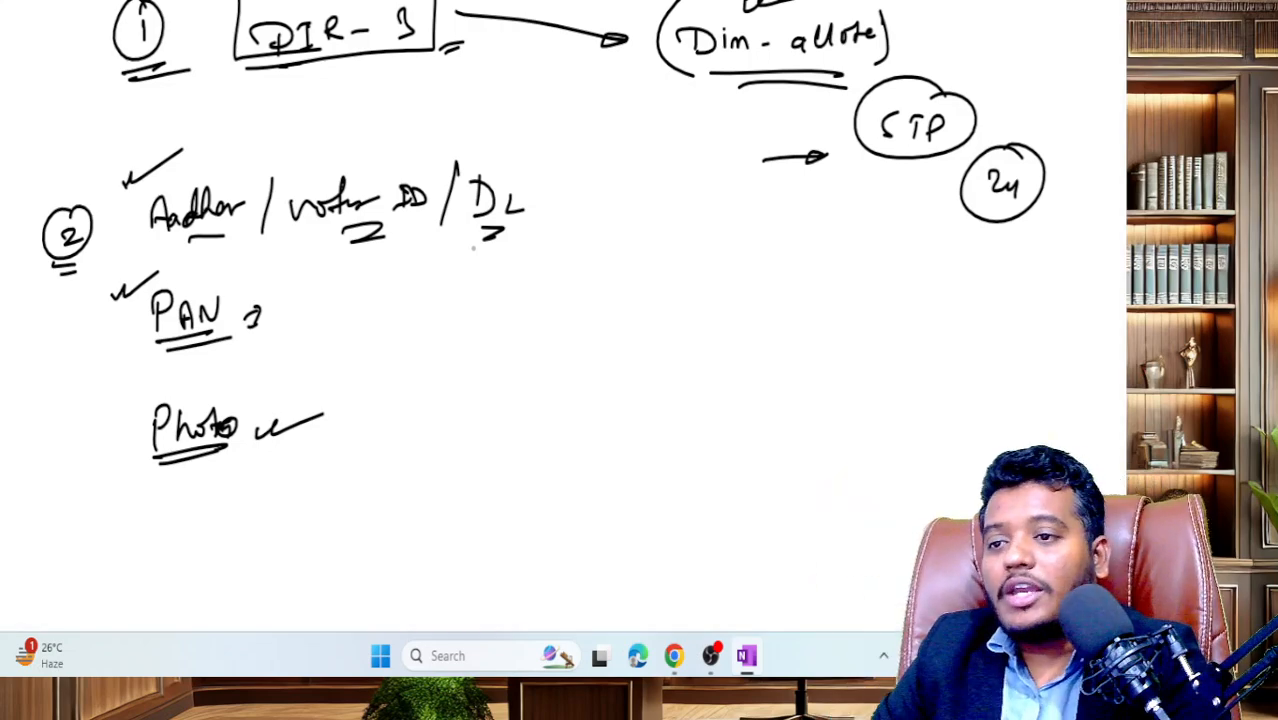
drag(106, 422, 158, 405)
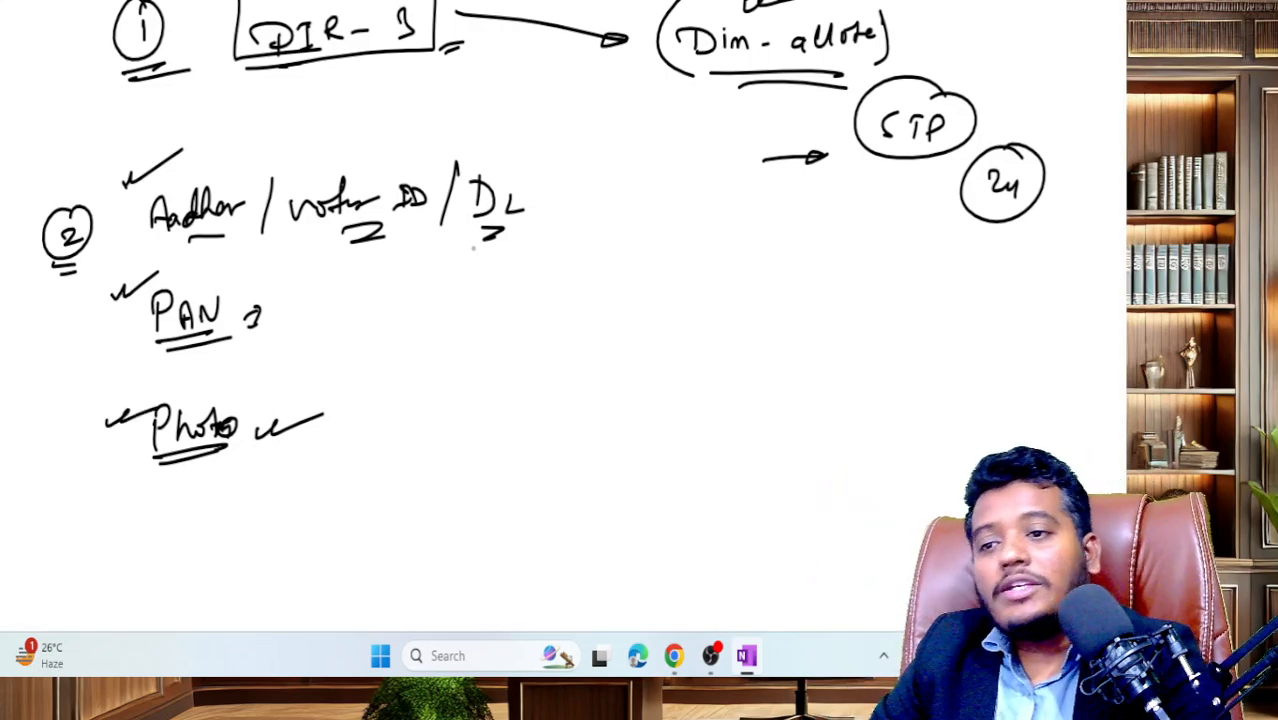
- Add Empl. ID and another underlined item right of PAN, then ellipse the whole list
drag(450, 336, 554, 390)
click(531, 374)
drag(579, 368, 573, 402)
drag(459, 441, 460, 469)
mouse_move(463, 460)
mouse_down()
mouse_move(481, 445)
mouse_move(489, 456)
mouse_up()
drag(489, 448, 514, 456)
drag(452, 476, 496, 468)
mouse_move(522, 142)
mouse_down()
mouse_move(256, 97)
mouse_move(112, 440)
mouse_move(630, 490)
mouse_move(490, 140)
mouse_up()
drag(414, 88, 500, 122)
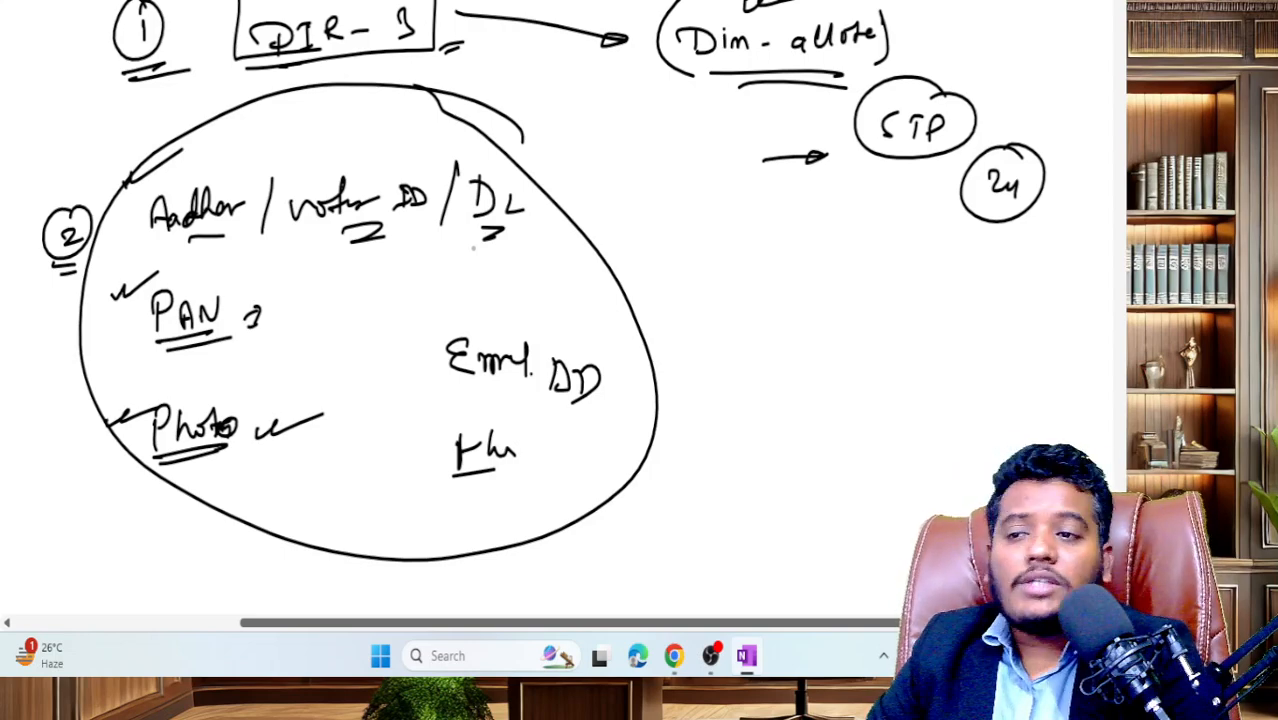
- Write a circled 3 with an underlined DSC heading and box it
scroll(540, 300, down, 2)
drag(714, 188, 720, 214)
drag(718, 166, 787, 226)
mouse_move(786, 190)
mouse_down()
mouse_move(790, 226)
mouse_move(884, 230)
mouse_up()
drag(760, 240, 928, 210)
drag(705, 150, 800, 232)
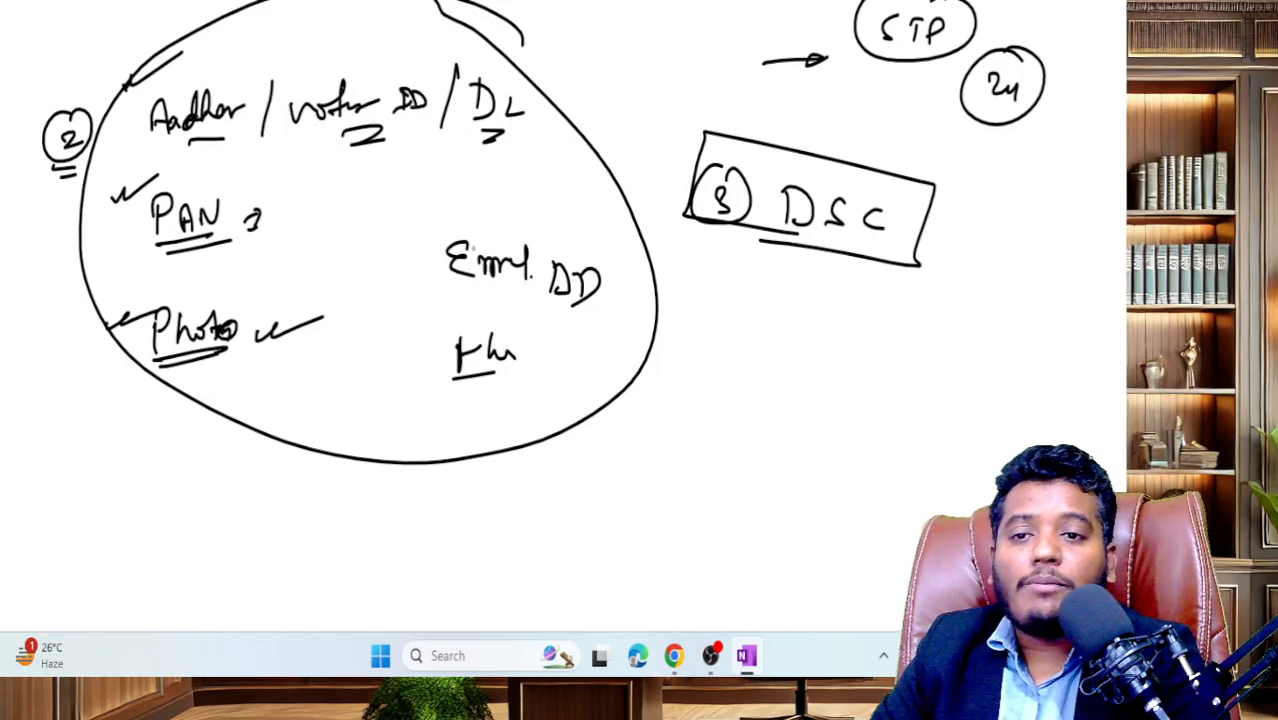
mouse_move(697, 124)
mouse_down()
mouse_move(668, 196)
mouse_move(732, 245)
mouse_move(808, 257)
mouse_up()
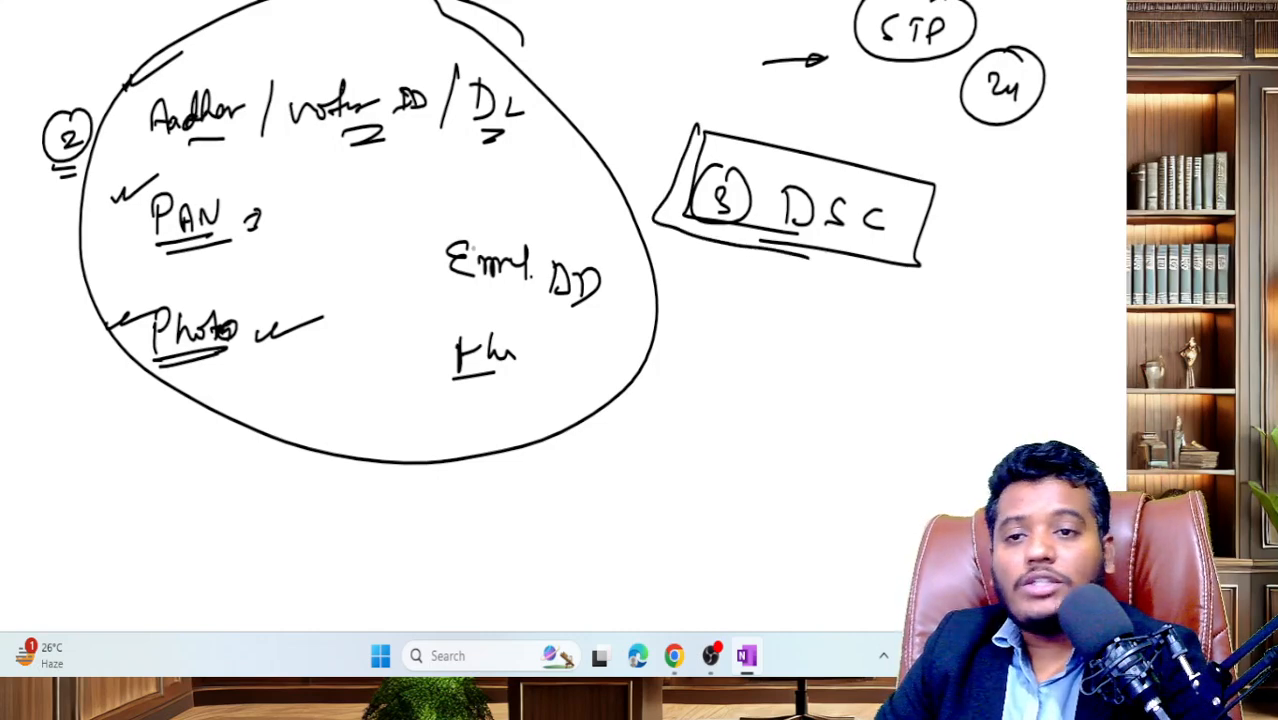
- List document initials Aad, Pn, P, S under the DSC box and circle them
mouse_move(866, 312)
mouse_down()
mouse_move(926, 306)
mouse_move(934, 330)
mouse_move(896, 356)
mouse_move(930, 356)
mouse_up()
drag(890, 418, 902, 402)
mouse_move(884, 464)
mouse_down()
mouse_move(896, 456)
mouse_move(902, 482)
mouse_up()
mouse_move(960, 290)
mouse_down()
mouse_move(812, 340)
mouse_move(860, 538)
mouse_move(950, 290)
mouse_up()
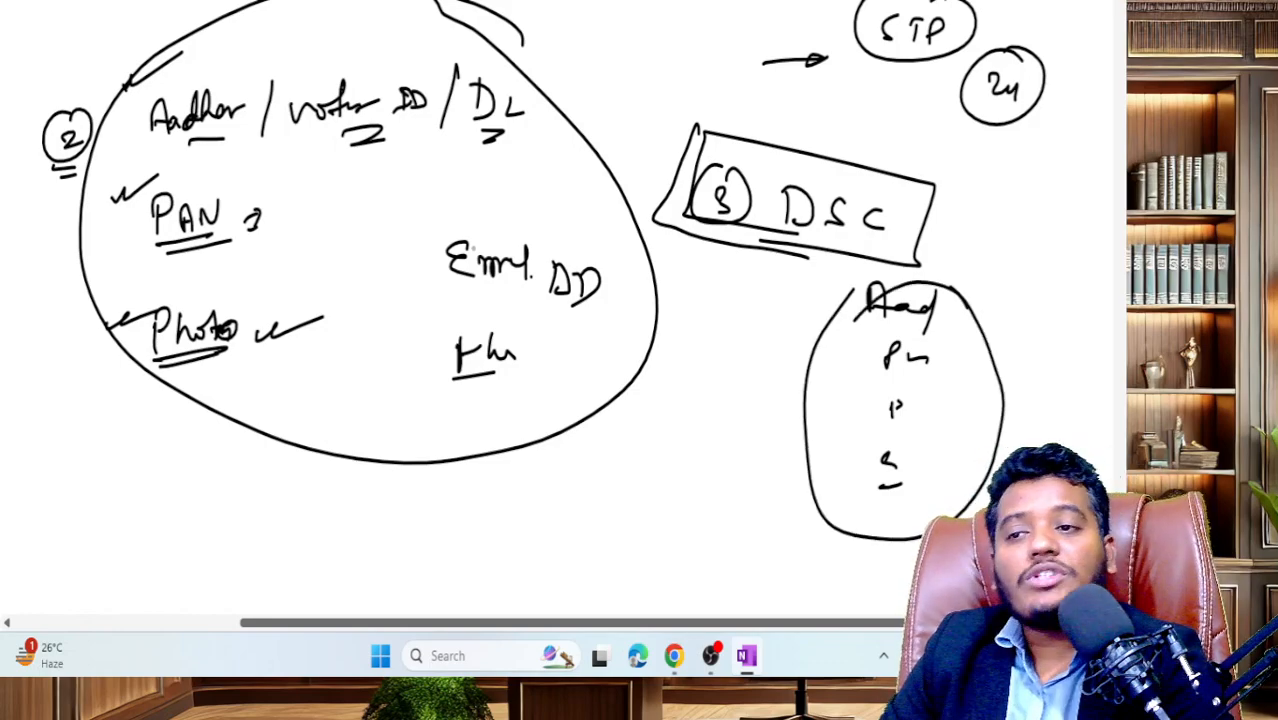
scroll(500, 300, up, 2)
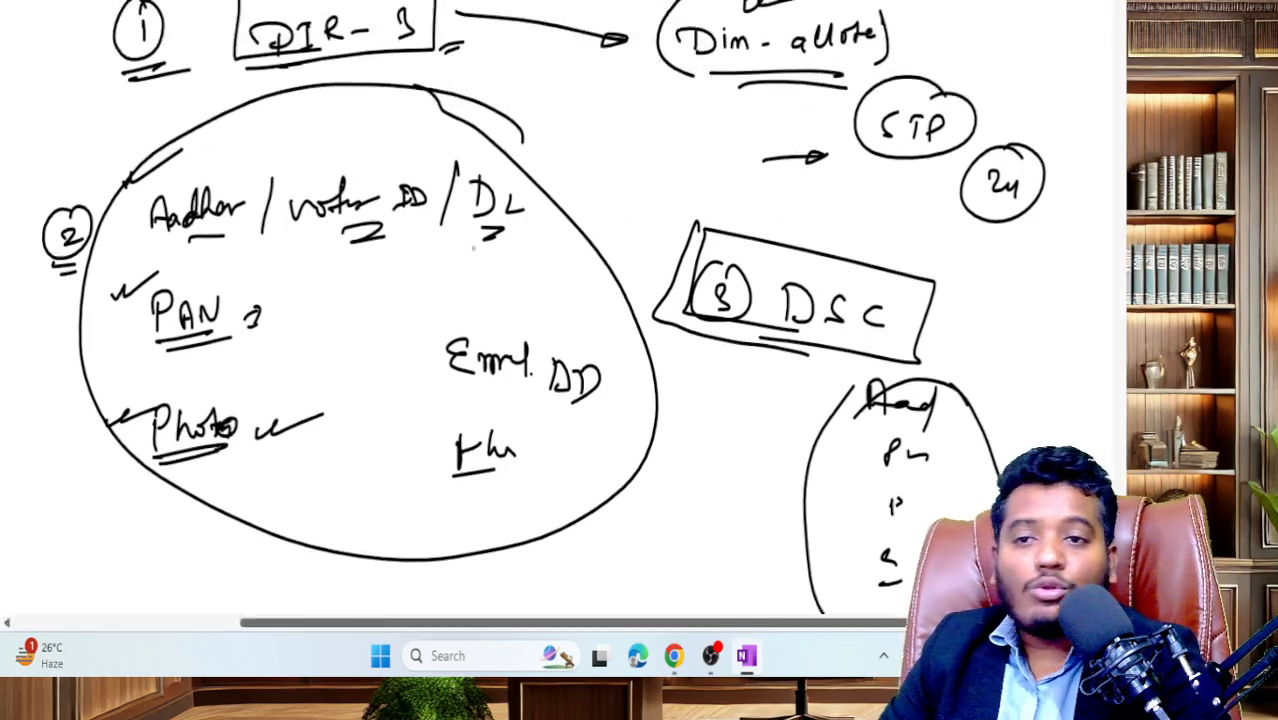
scroll(500, 300, down, 8)
- Start the checklist with step 1 'Company'
drag(290, 302, 290, 325)
mouse_move(288, 286)
mouse_down()
mouse_move(266, 323)
mouse_move(298, 287)
mouse_up()
drag(410, 305, 408, 332)
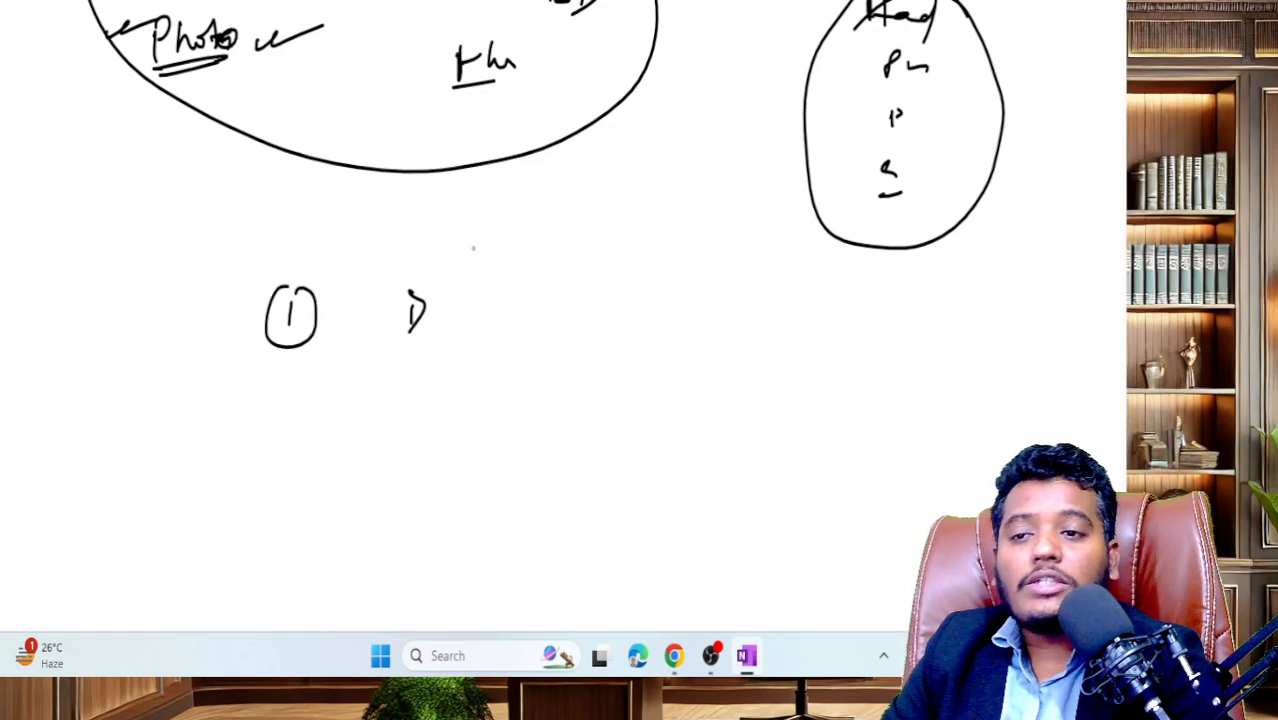
mouse_move(481, 293)
mouse_down()
mouse_move(479, 318)
mouse_move(514, 304)
mouse_move(520, 318)
mouse_up()
mouse_move(524, 288)
mouse_down()
mouse_move(524, 324)
mouse_move(548, 314)
mouse_up()
drag(552, 298, 548, 342)
- Add a circled step 2 'KYC'
mouse_move(414, 378)
mouse_down()
mouse_move(434, 398)
mouse_move(424, 360)
mouse_move(481, 392)
mouse_move(518, 394)
mouse_up()
mouse_move(544, 378)
mouse_down()
mouse_move(538, 404)
mouse_move(502, 380)
mouse_move(512, 414)
mouse_up()
drag(548, 370, 544, 396)
drag(400, 444, 382, 486)
- Add a circled step 3 'DSC', underlined and circled
mouse_move(468, 456)
mouse_down()
mouse_move(470, 480)
mouse_move(484, 480)
mouse_up()
drag(498, 462, 496, 478)
drag(512, 462, 514, 482)
drag(478, 490, 522, 500)
mouse_move(532, 448)
mouse_down()
mouse_move(480, 438)
mouse_move(534, 480)
mouse_move(510, 438)
mouse_up()
click(540, 478)
- Add step 4 'DIR-3 KYC' below DSC
scroll(560, 330, down, 2)
drag(408, 456, 416, 480)
mouse_move(410, 436)
mouse_down()
mouse_move(394, 470)
mouse_move(436, 488)
mouse_up()
mouse_move(488, 458)
mouse_down()
mouse_move(490, 486)
mouse_move(552, 456)
mouse_move(574, 476)
mouse_move(632, 476)
mouse_up()
click(572, 468)
mouse_move(636, 450)
mouse_down()
mouse_move(646, 470)
mouse_move(668, 472)
mouse_up()
- Write a circled 5 and tick the completed steps, including DSC and DIR-3 KYC
drag(412, 538, 402, 552)
mouse_move(410, 530)
mouse_down()
mouse_move(422, 528)
mouse_move(436, 576)
mouse_move(378, 560)
mouse_up()
drag(378, 560, 422, 510)
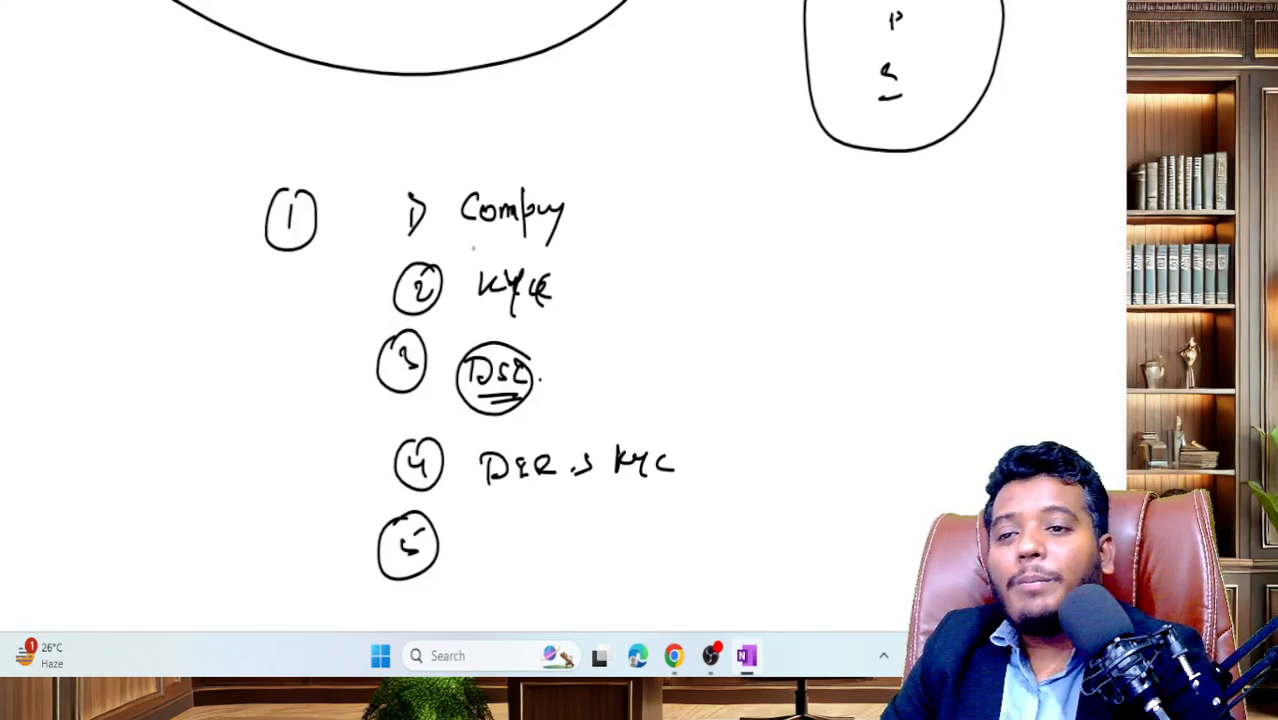
mouse_move(580, 204)
mouse_down()
mouse_move(632, 190)
mouse_move(596, 226)
mouse_move(652, 198)
mouse_up()
drag(580, 276, 643, 281)
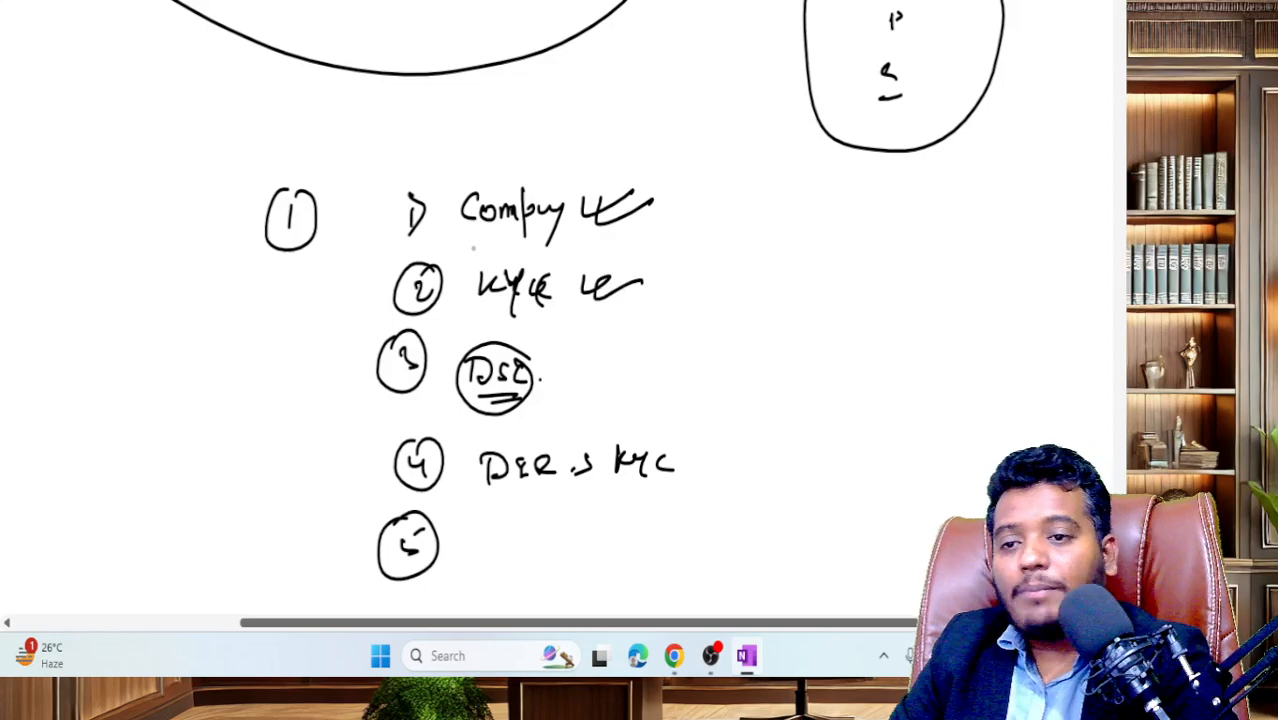
drag(558, 366, 612, 366)
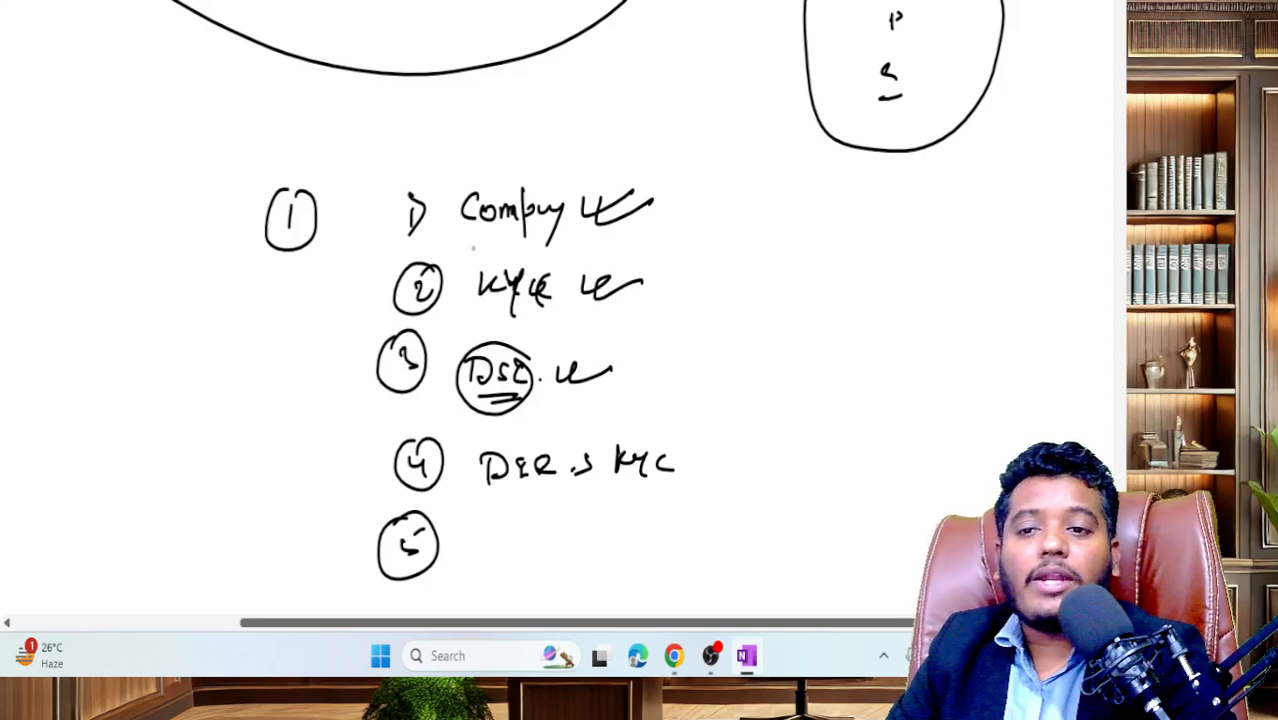
drag(704, 458, 756, 460)
mouse_move(608, 468)
mouse_down()
mouse_move(656, 448)
mouse_move(668, 466)
mouse_up()
- Double-underline DIR-3, write 'Submission' beside 5, and add circled step 6 'Payment'
drag(478, 503, 584, 494)
drag(474, 494, 574, 483)
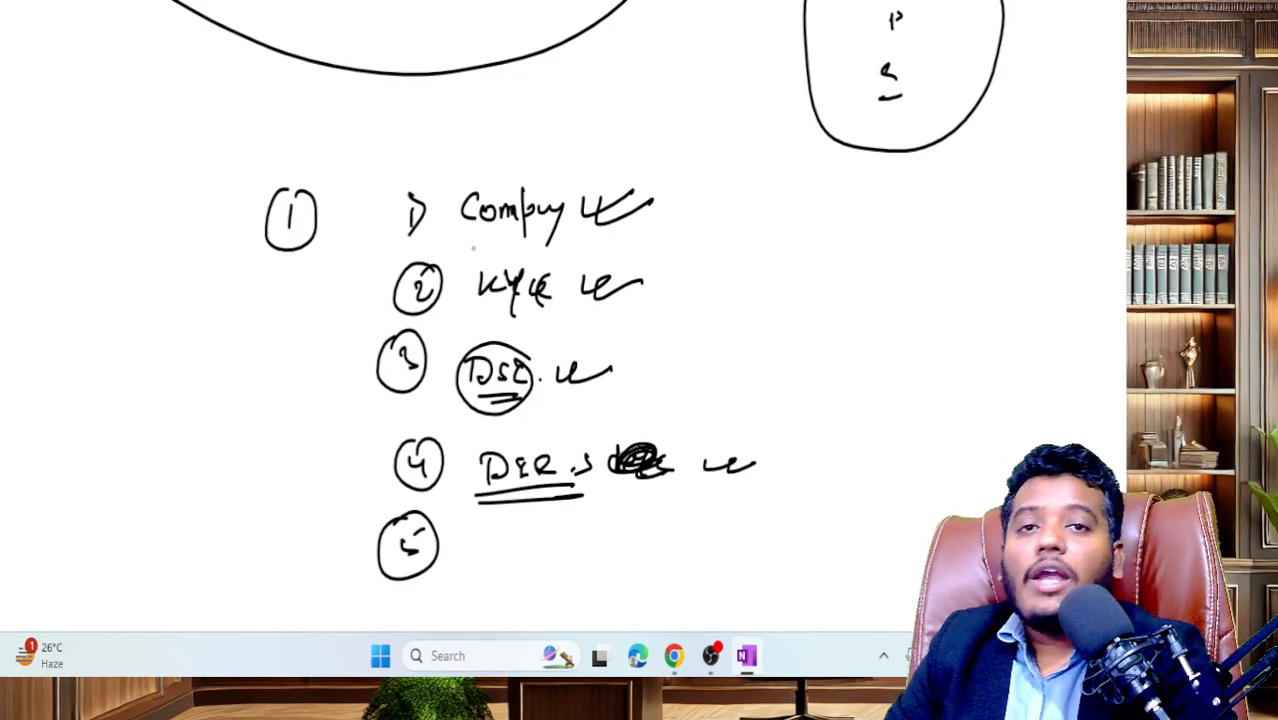
mouse_move(490, 528)
mouse_down()
mouse_move(474, 554)
mouse_move(564, 540)
mouse_up()
scroll(587, 291, down, 2)
drag(420, 501, 418, 526)
drag(404, 490, 404, 544)
mouse_move(484, 500)
mouse_down()
mouse_move(488, 532)
mouse_move(486, 514)
mouse_up()
mouse_move(504, 508)
mouse_down()
mouse_move(520, 550)
mouse_move(582, 506)
mouse_up()
- Add circled step 7 'Approval' and underline it
drag(416, 566, 426, 598)
mouse_move(418, 548)
mouse_down()
mouse_move(384, 592)
mouse_move(450, 556)
mouse_up()
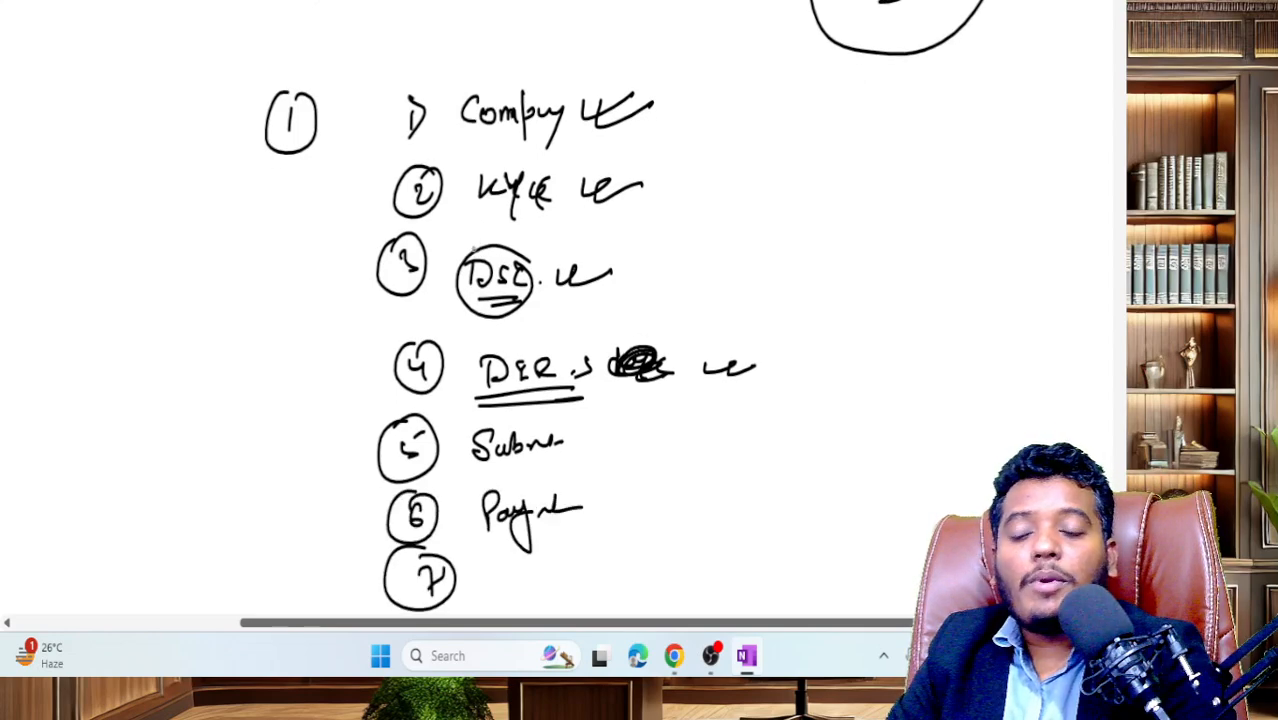
mouse_move(528, 592)
mouse_down()
mouse_move(628, 566)
mouse_move(634, 590)
mouse_up()
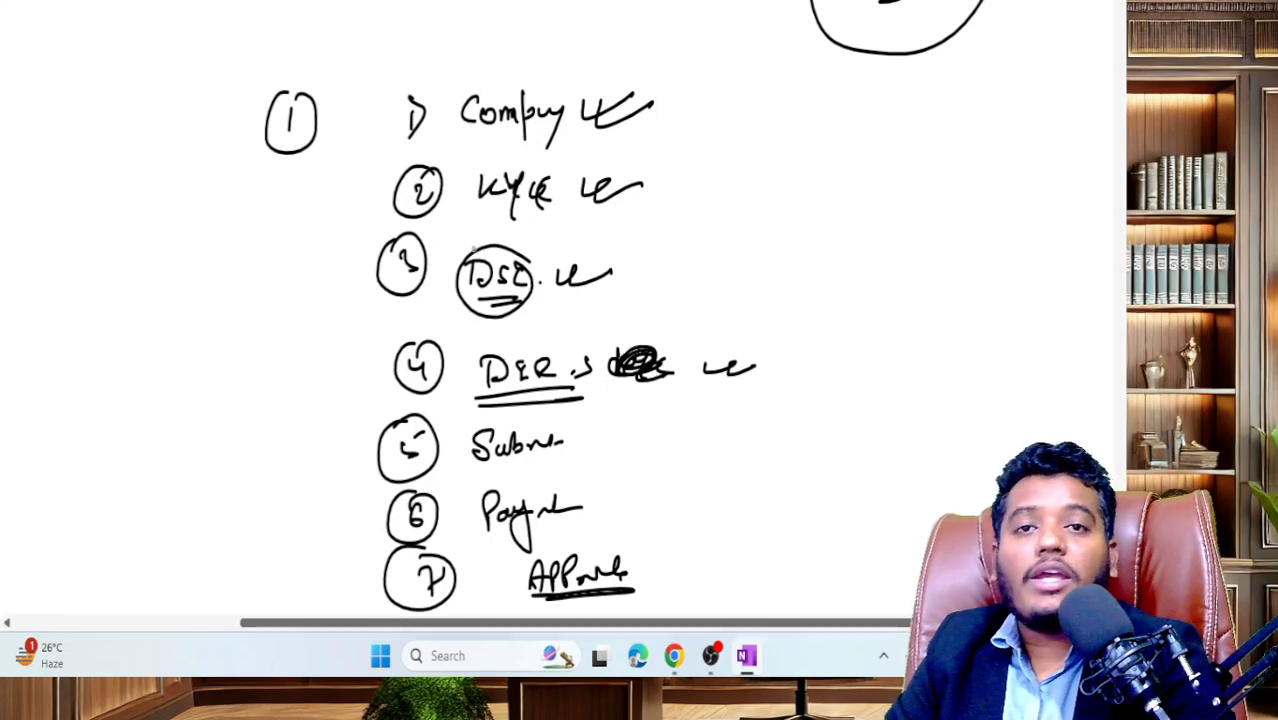
- Box Company, arrow it to a double-underlined (B,R), and add an underlined (1)
mouse_move(394, 74)
mouse_down()
mouse_move(384, 146)
mouse_move(598, 154)
mouse_move(392, 66)
mouse_up()
mouse_move(608, 92)
mouse_down()
mouse_move(770, 108)
mouse_move(812, 88)
mouse_move(822, 124)
mouse_up()
drag(748, 66, 742, 120)
drag(752, 128, 822, 138)
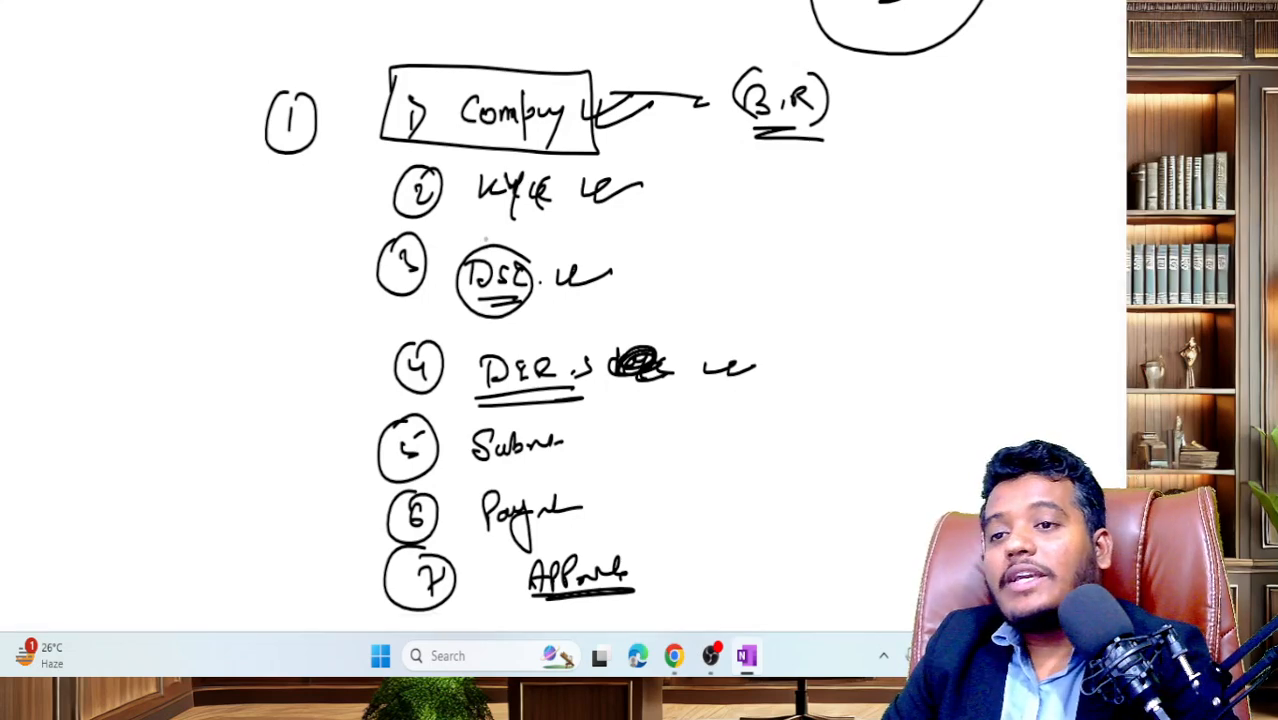
drag(750, 70, 740, 136)
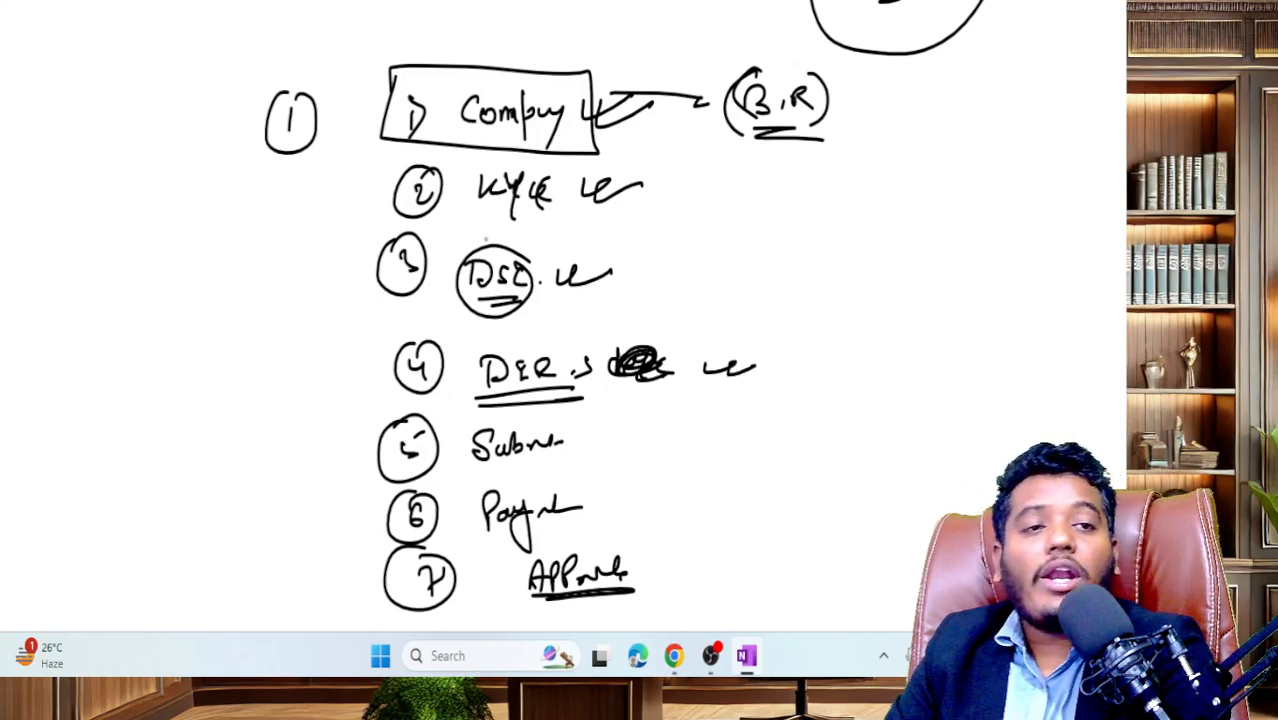
drag(873, 88, 874, 110)
mouse_move(865, 73)
mouse_down()
mouse_move(849, 113)
mouse_move(861, 121)
mouse_up()
drag(881, 77, 886, 139)
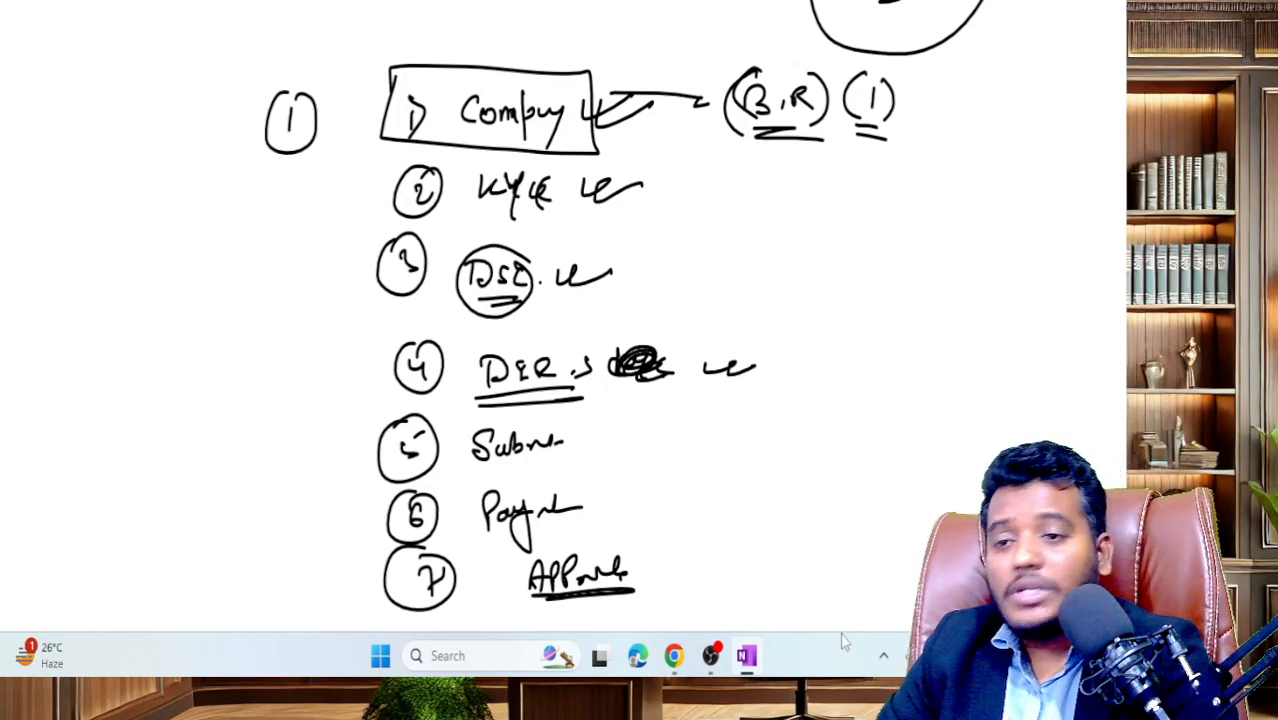
scroll(665, 466, down, 3)
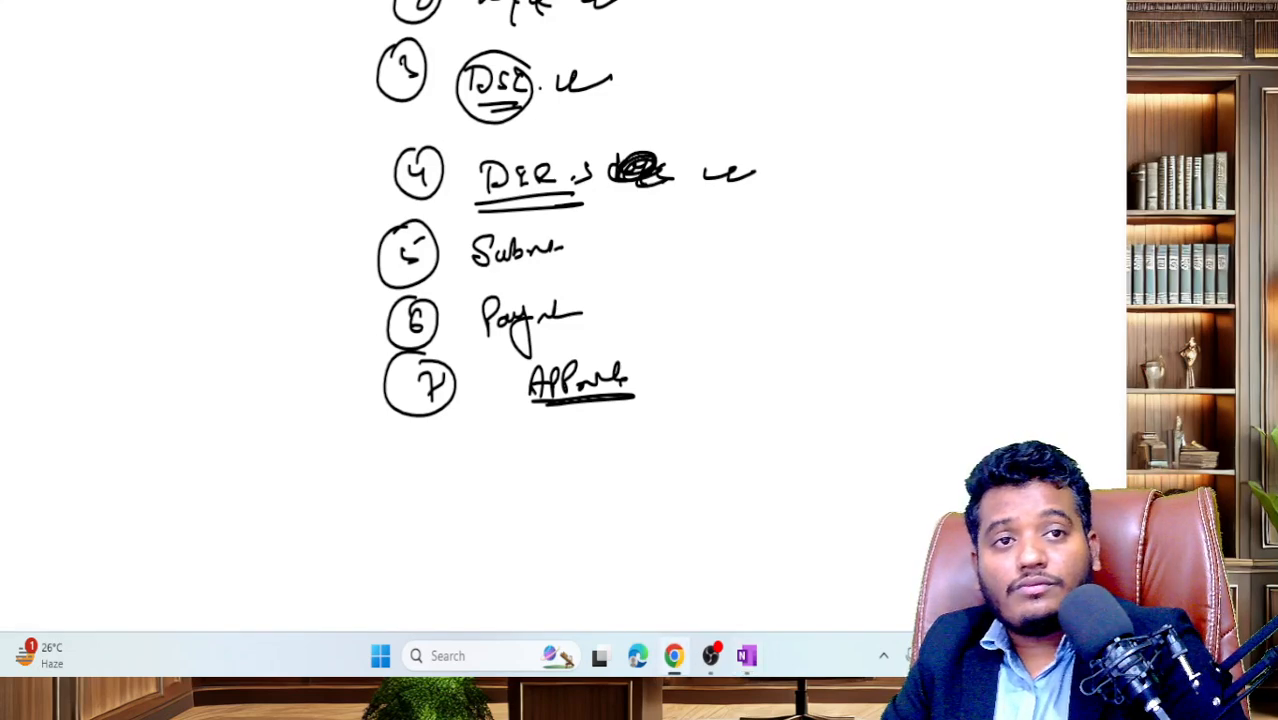
- Return to Chrome and open the MCA Sign In/Sign Up page from the homepage
click(674, 655)
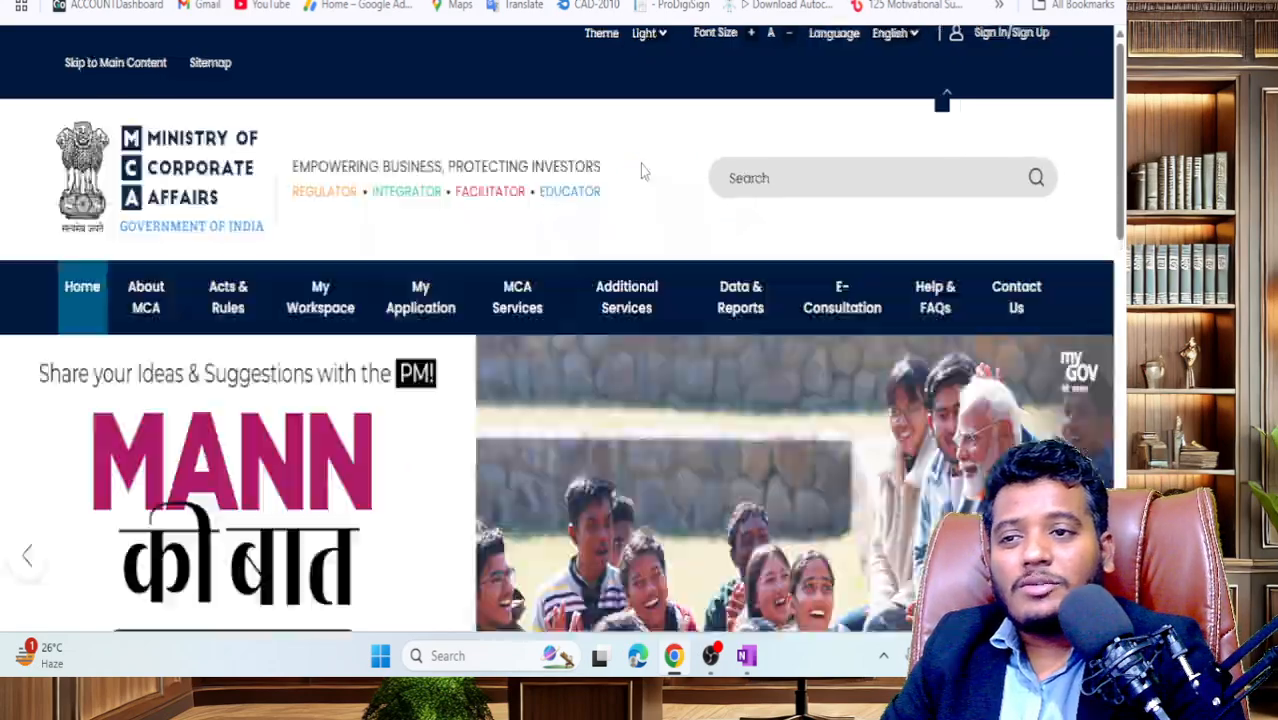
scroll(685, 323, down, 10)
scroll(685, 323, up, 10)
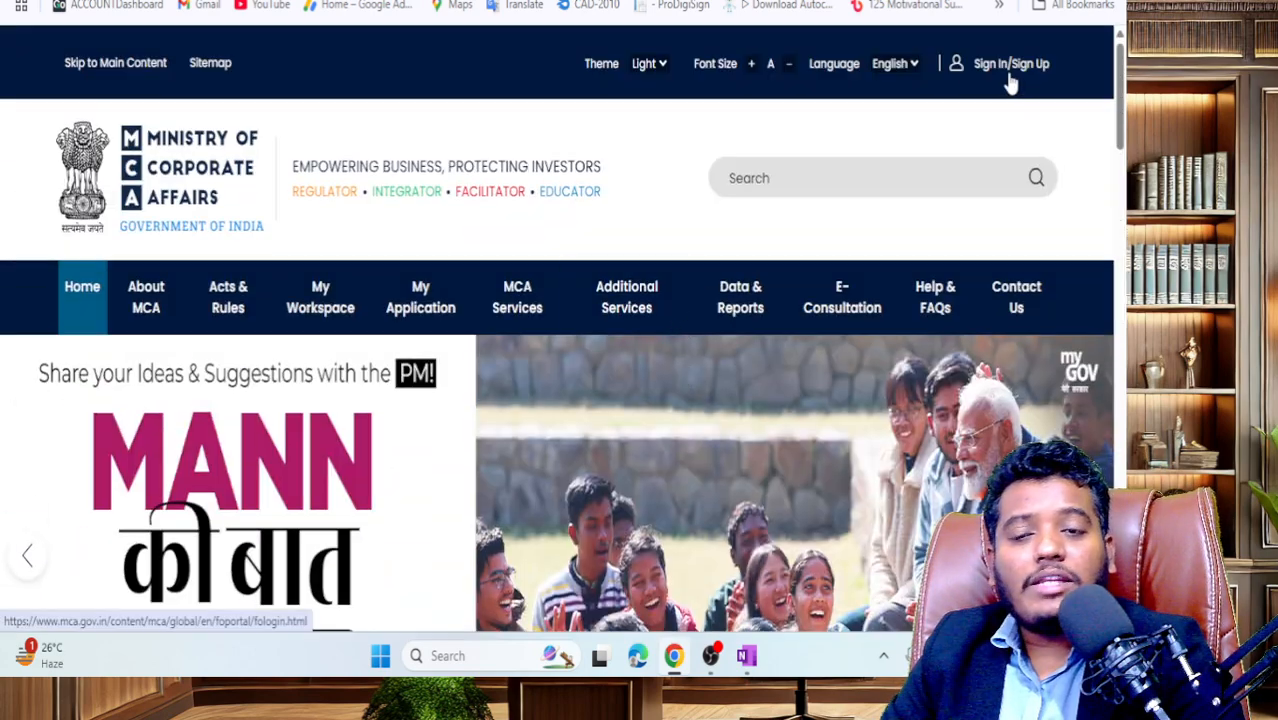
click(1011, 66)
scroll(742, 386, down, 8)
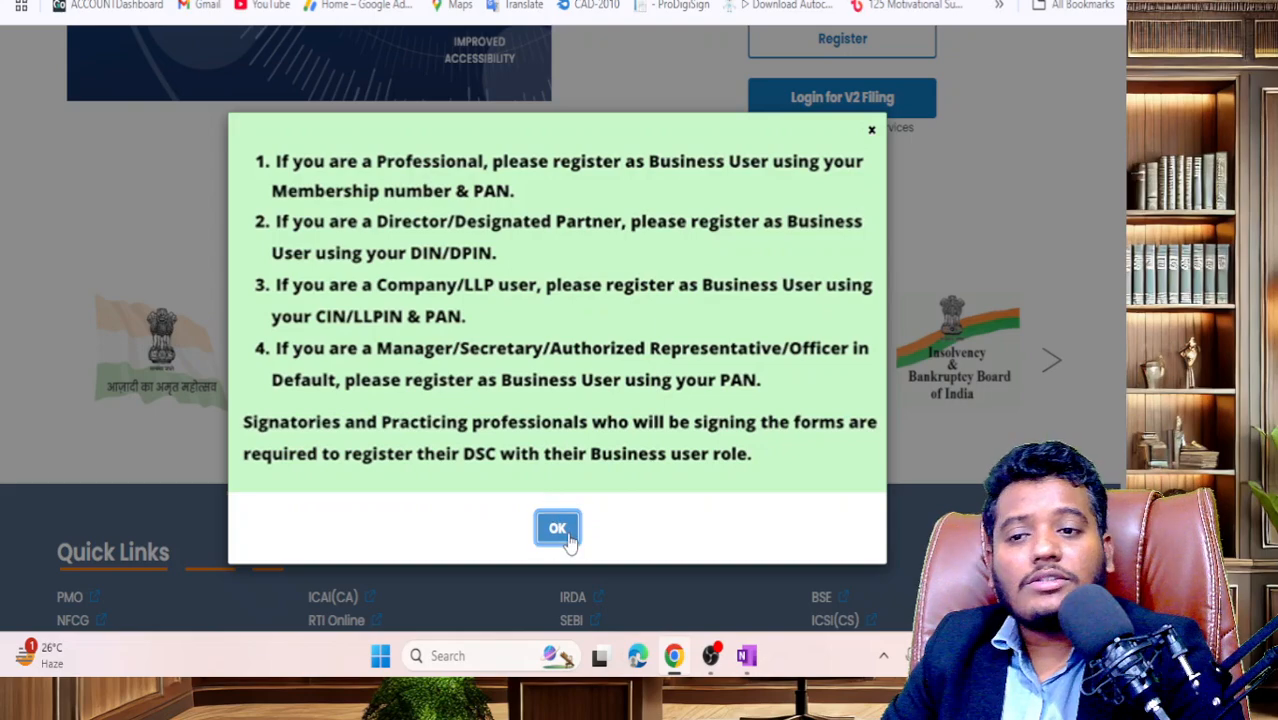
- Dismiss the business-user registration notice and replace the User ID with the account's user ID
click(557, 528)
scroll(799, 414, up, 3)
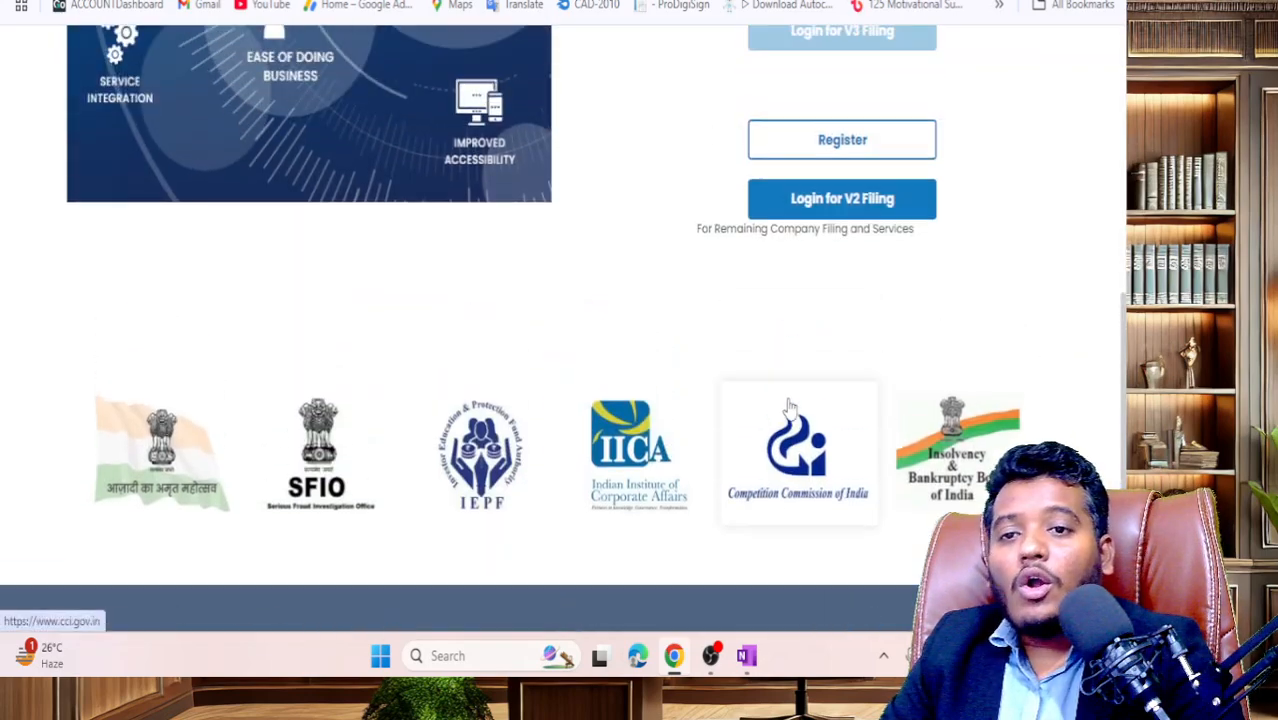
scroll(785, 370, up, 2)
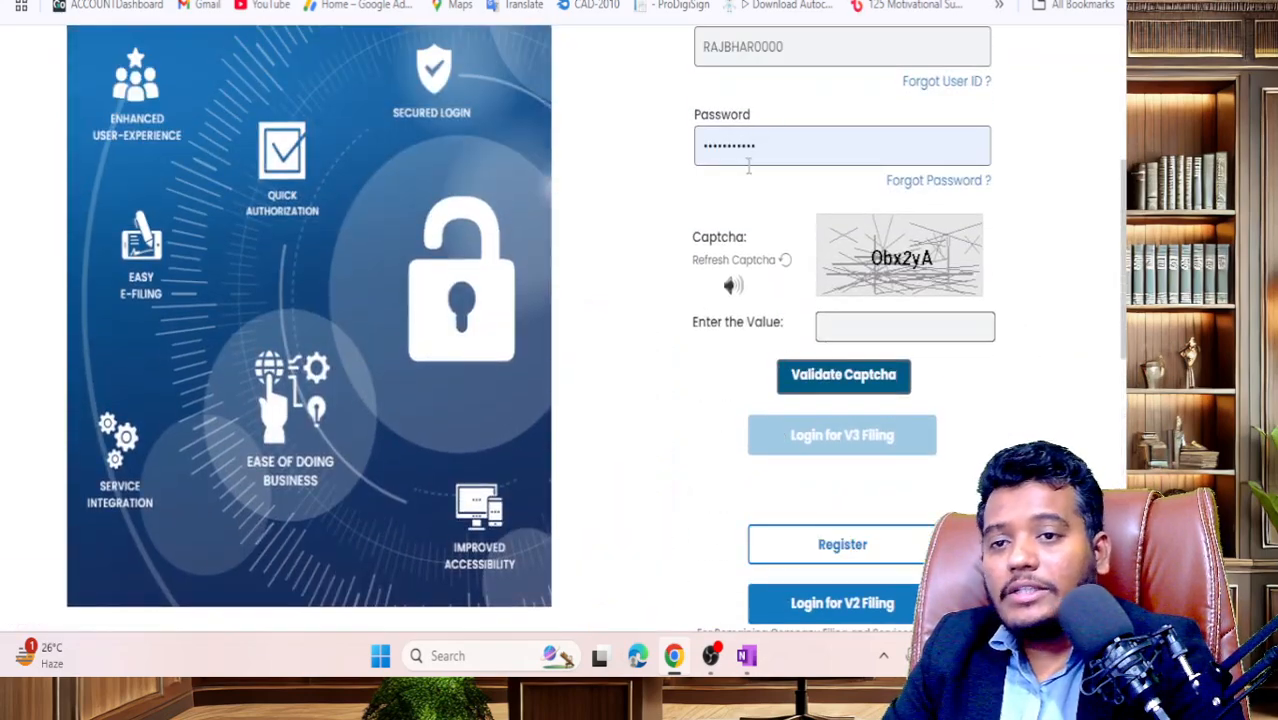
scroll(775, 330, up, 2)
double_click(761, 249)
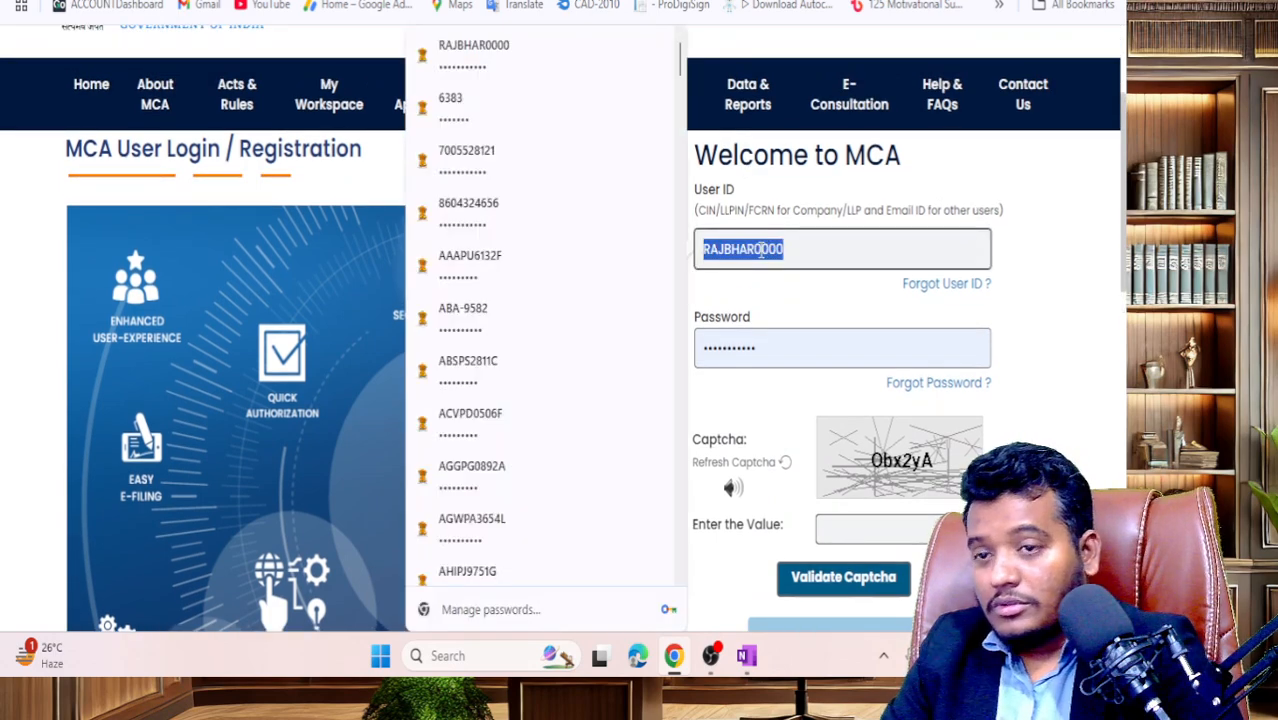
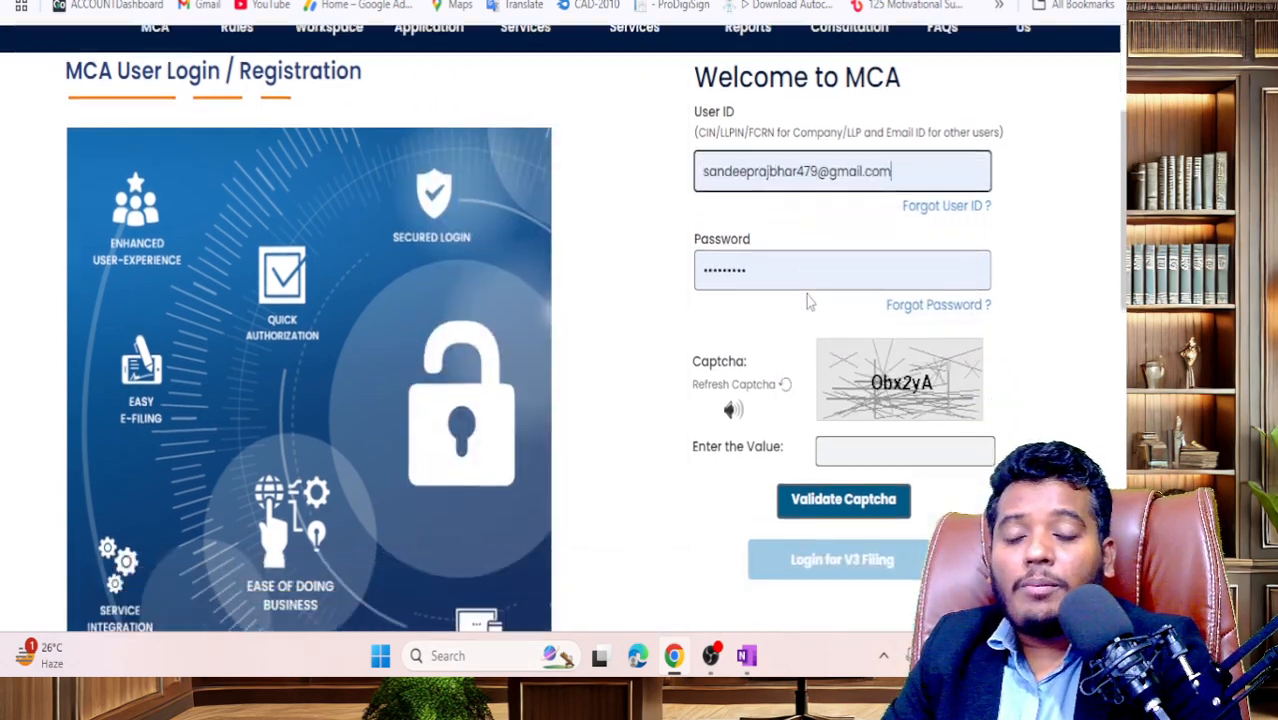
- Enter and validate the captcha, then attempt Login for V3 Filing, which returns a password mismatch
scroll(810, 302, down, 2)
click(893, 224)
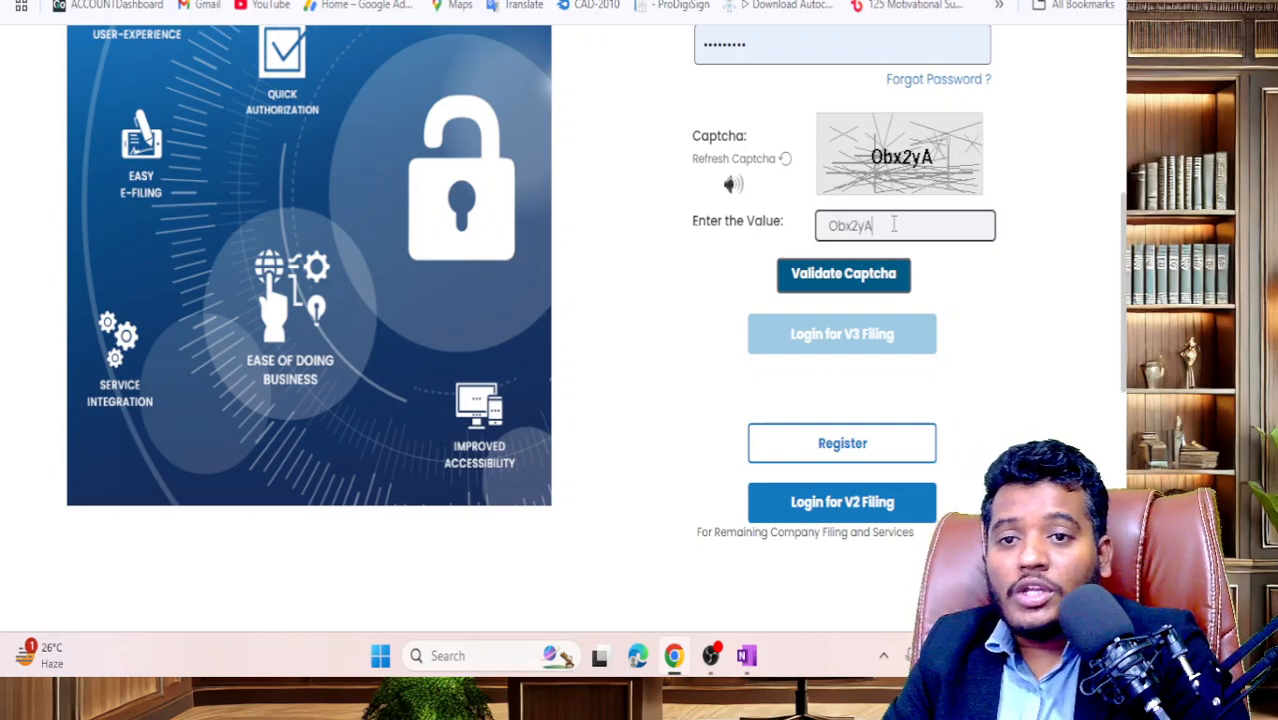
click(868, 274)
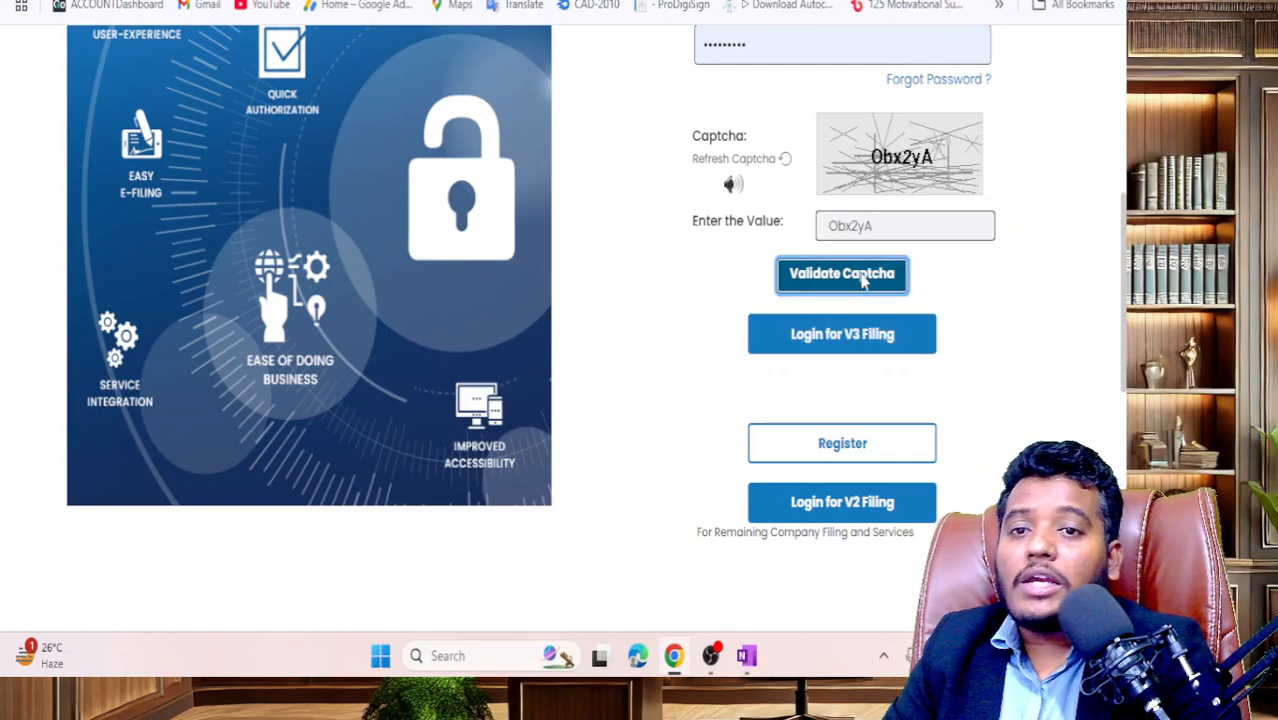
click(857, 338)
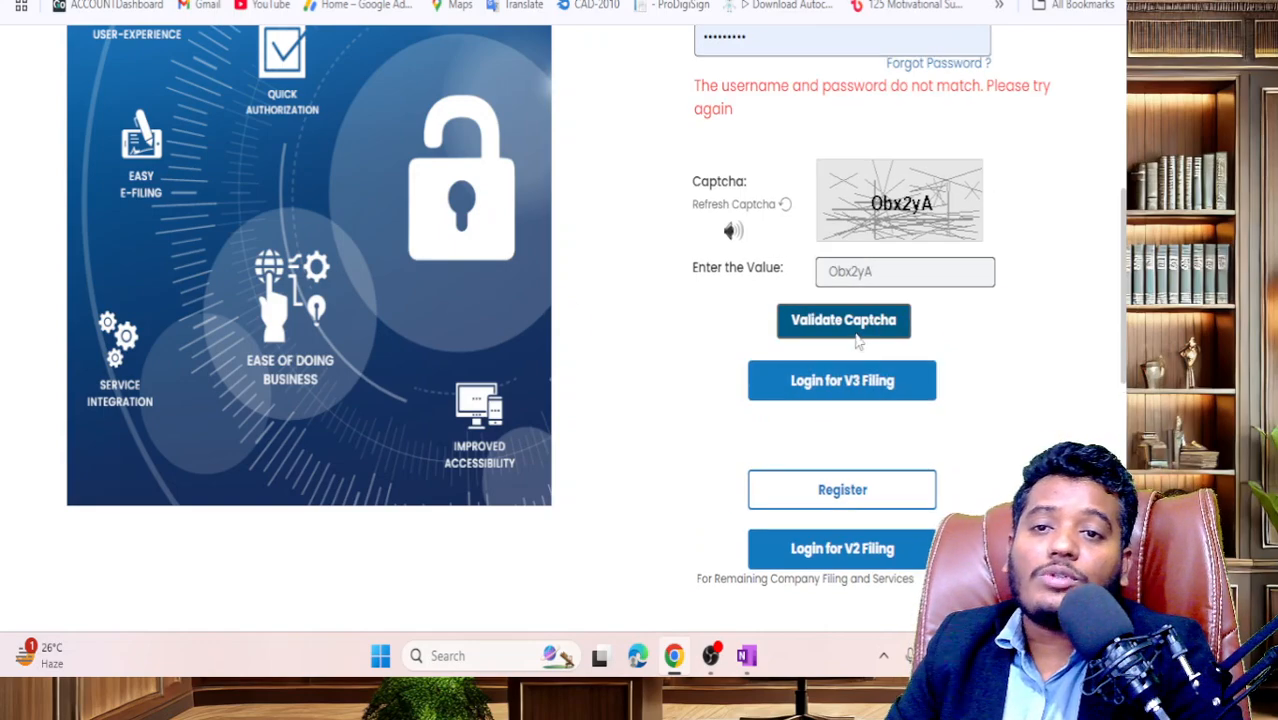
scroll(826, 298, up, 2)
scroll(826, 298, down, 1)
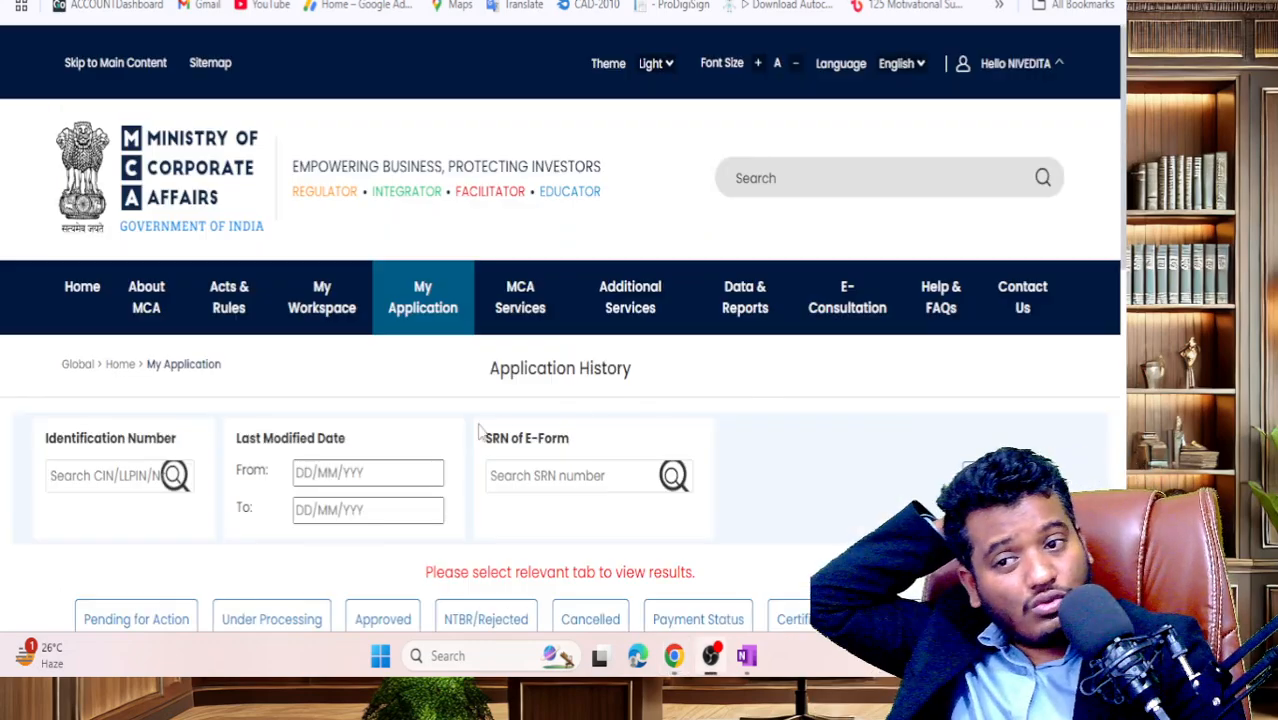
- Navigate MCA Services > Company e-Filing > DIN Related Forms to reach the DIR-3 entry
scroll(479, 432, down, 4)
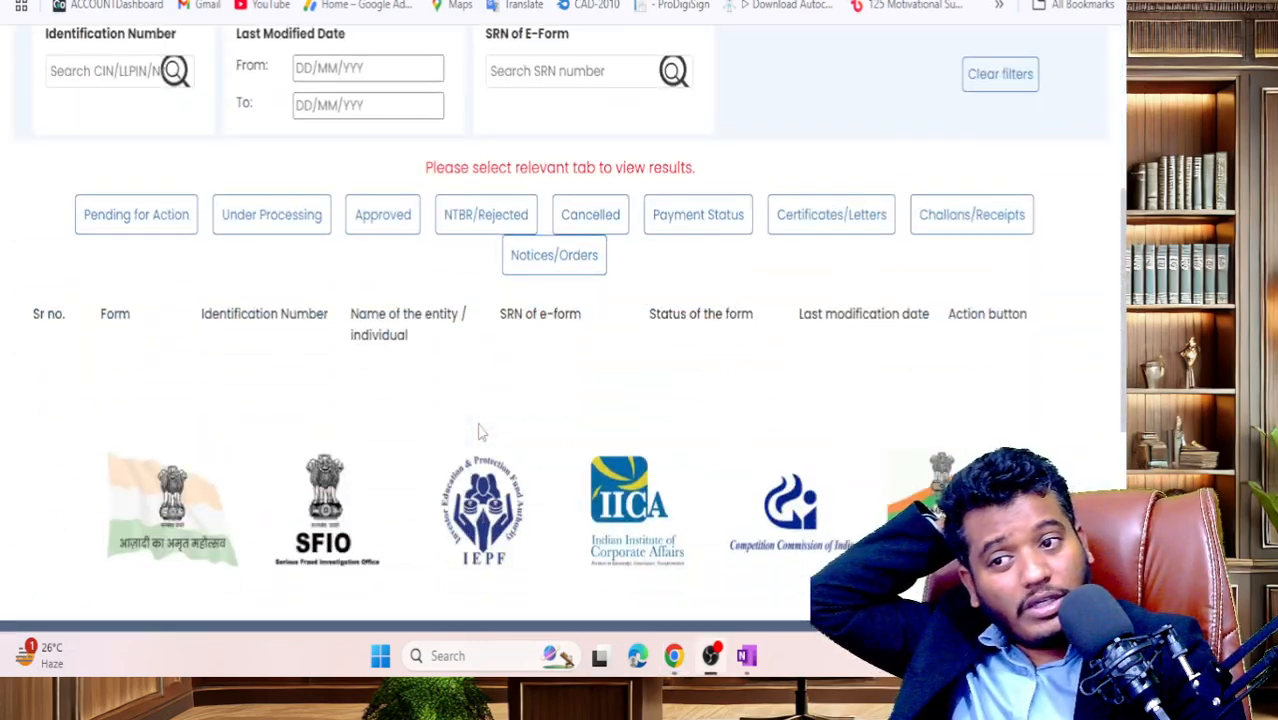
scroll(479, 432, up, 3)
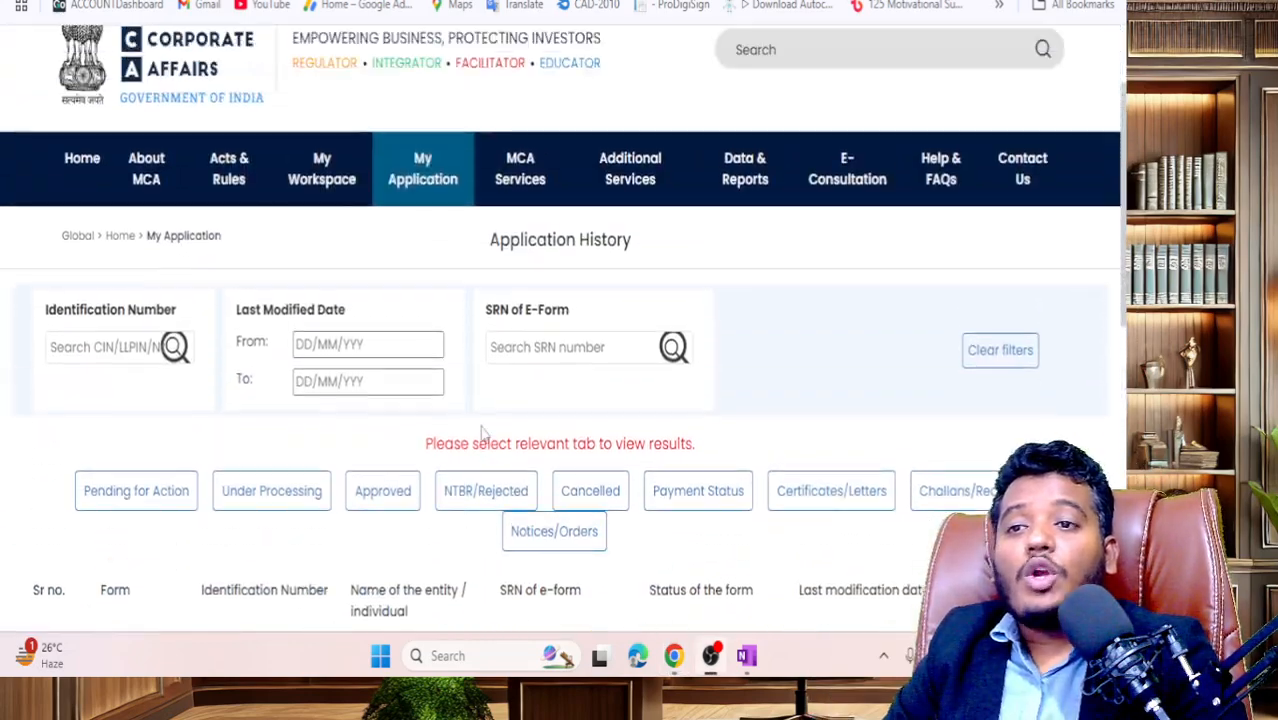
mouse_move(519, 213)
scroll(519, 213, down, 2)
scroll(519, 213, up, 2)
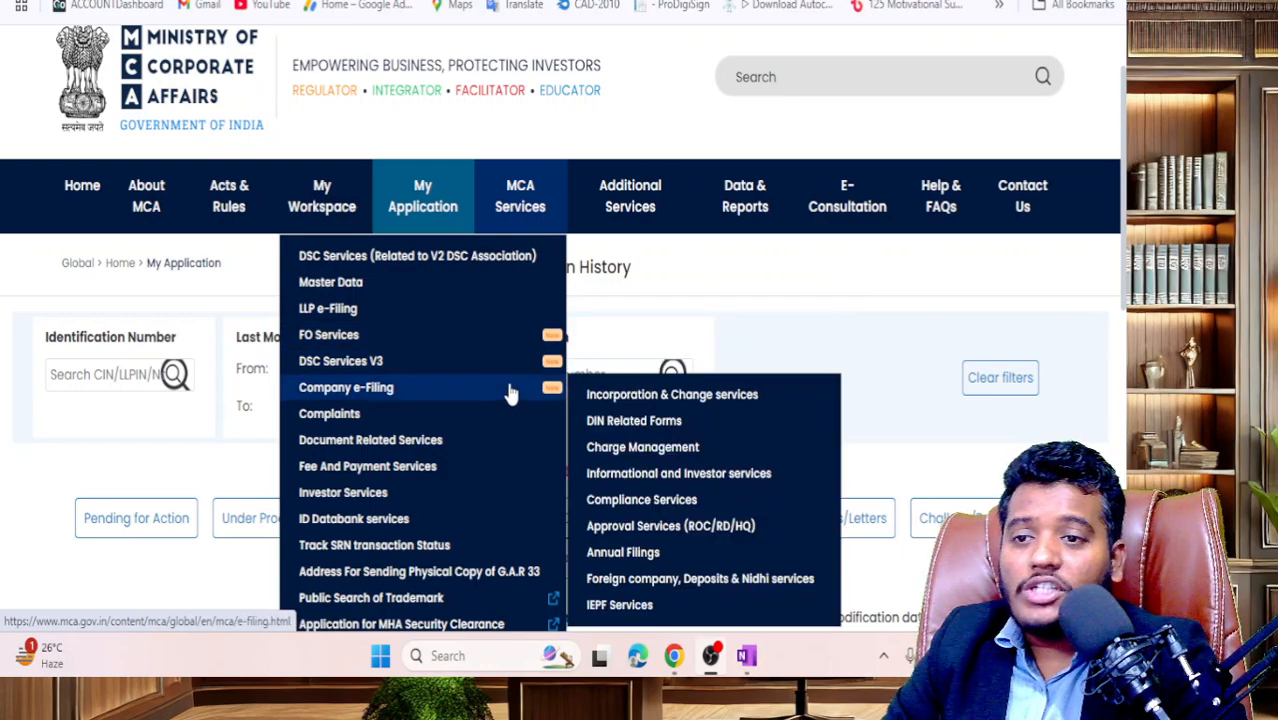
mouse_move(541, 420)
mouse_move(479, 394)
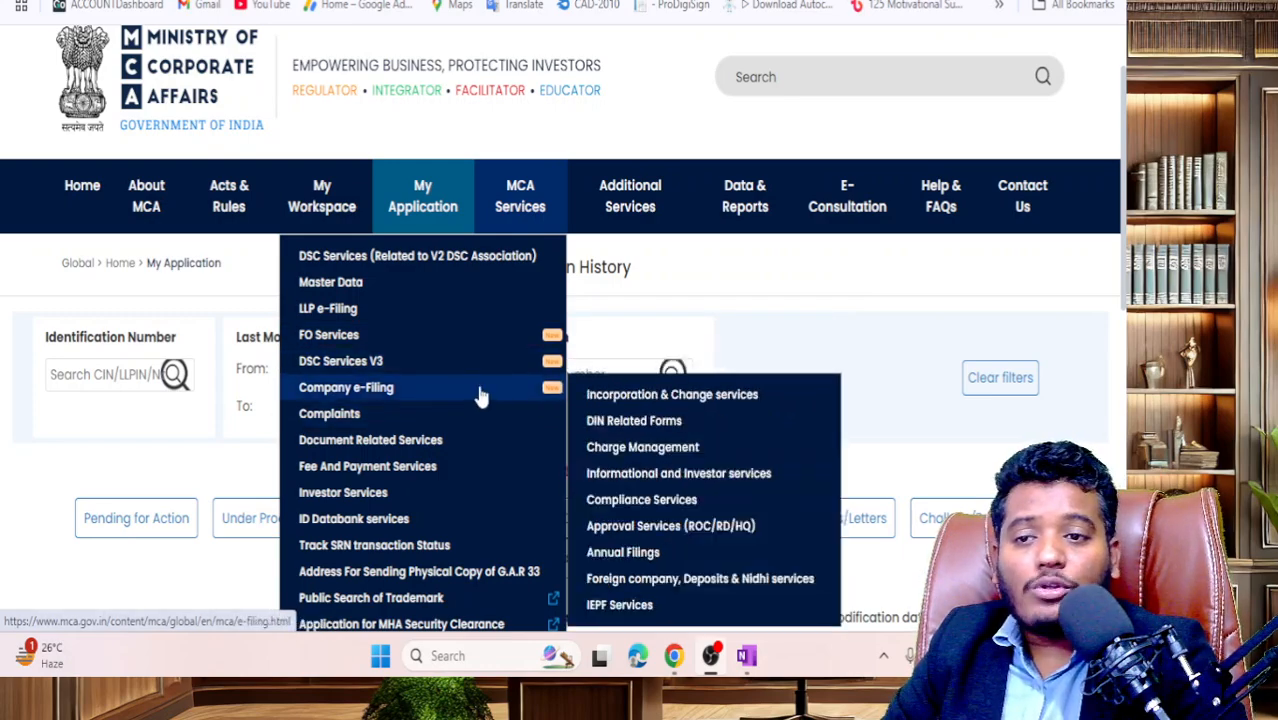
mouse_move(636, 420)
scroll(636, 420, down, 1)
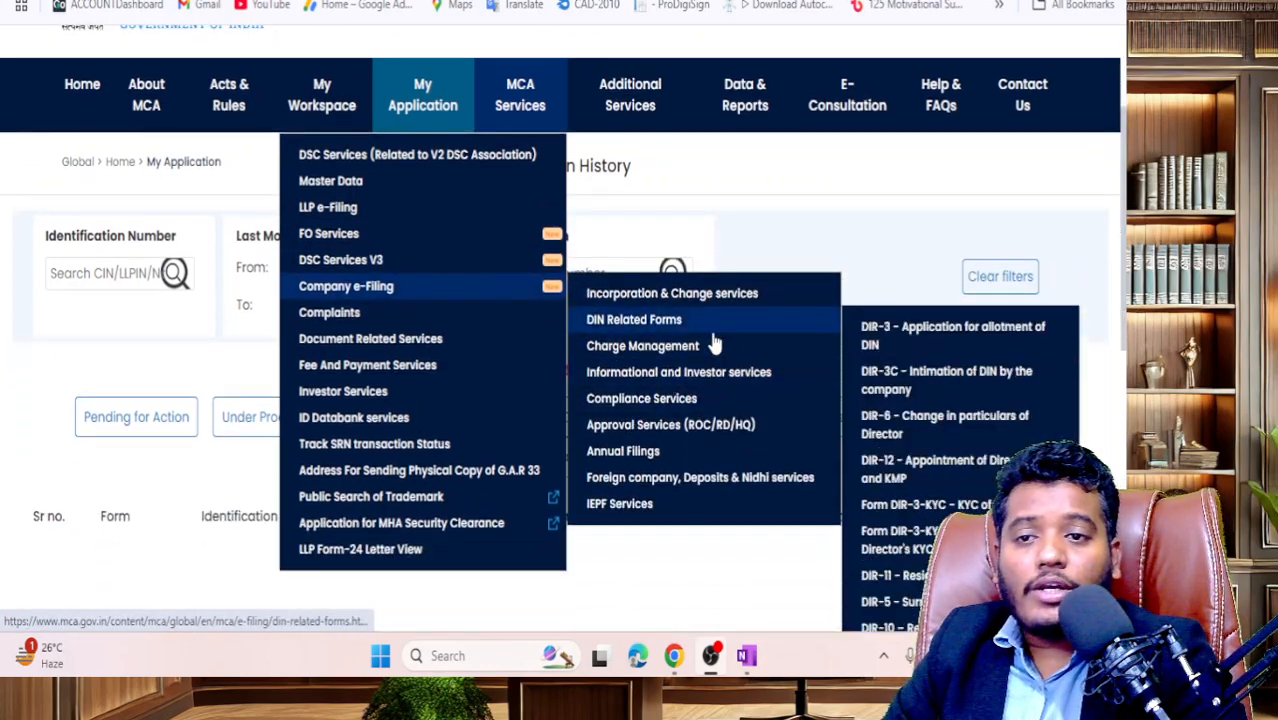
- Open the DIR-3 form and use Fetch from Digilocker in the Applicant's Details section
click(950, 345)
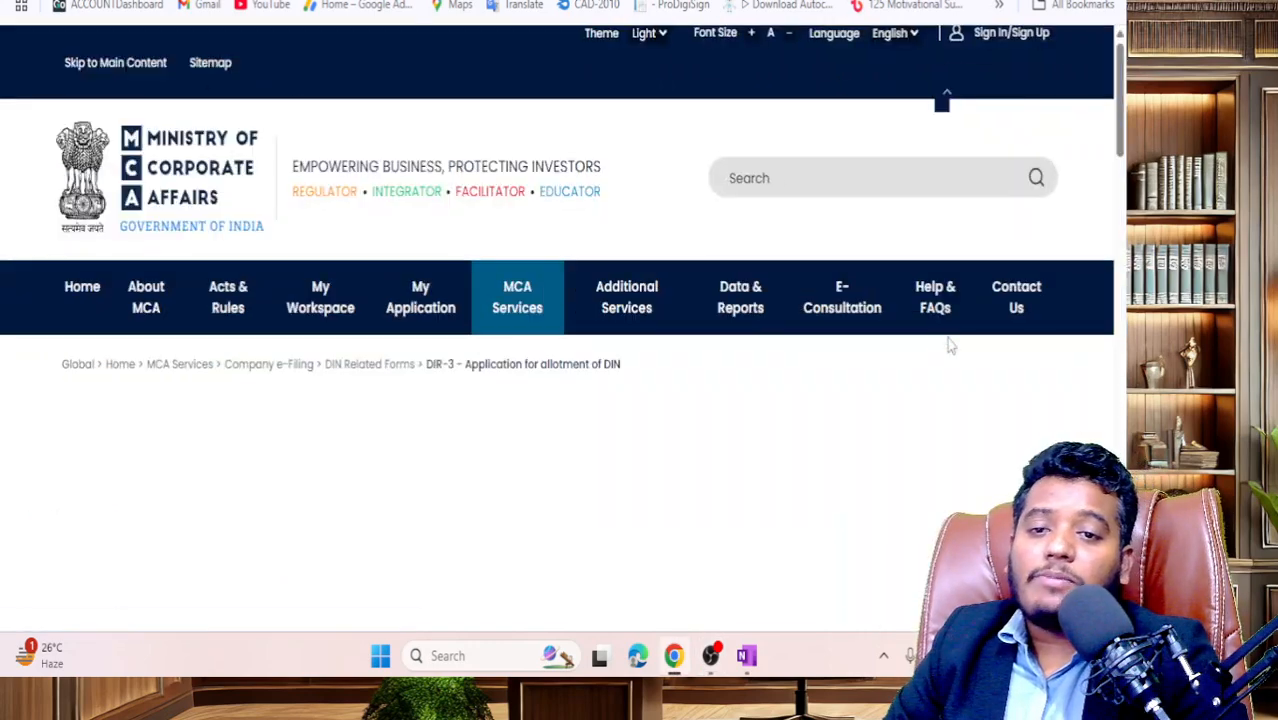
scroll(118, 281, down, 10)
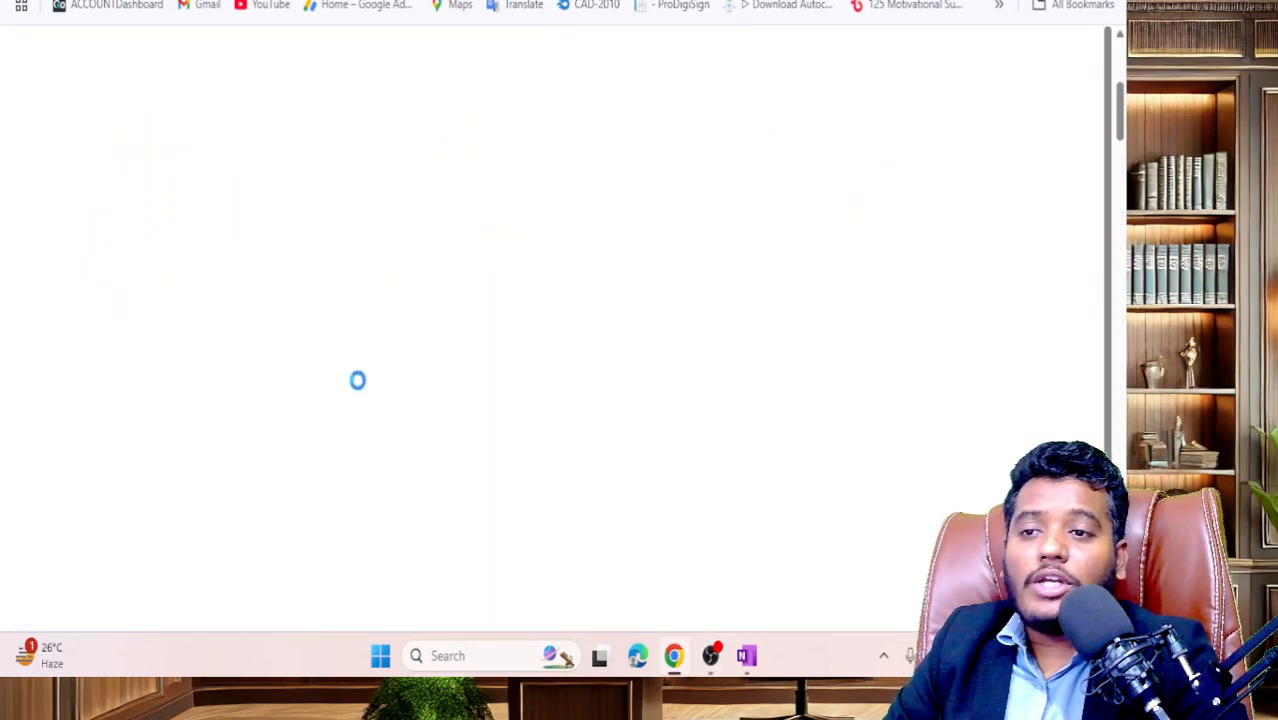
scroll(360, 391, down, 2)
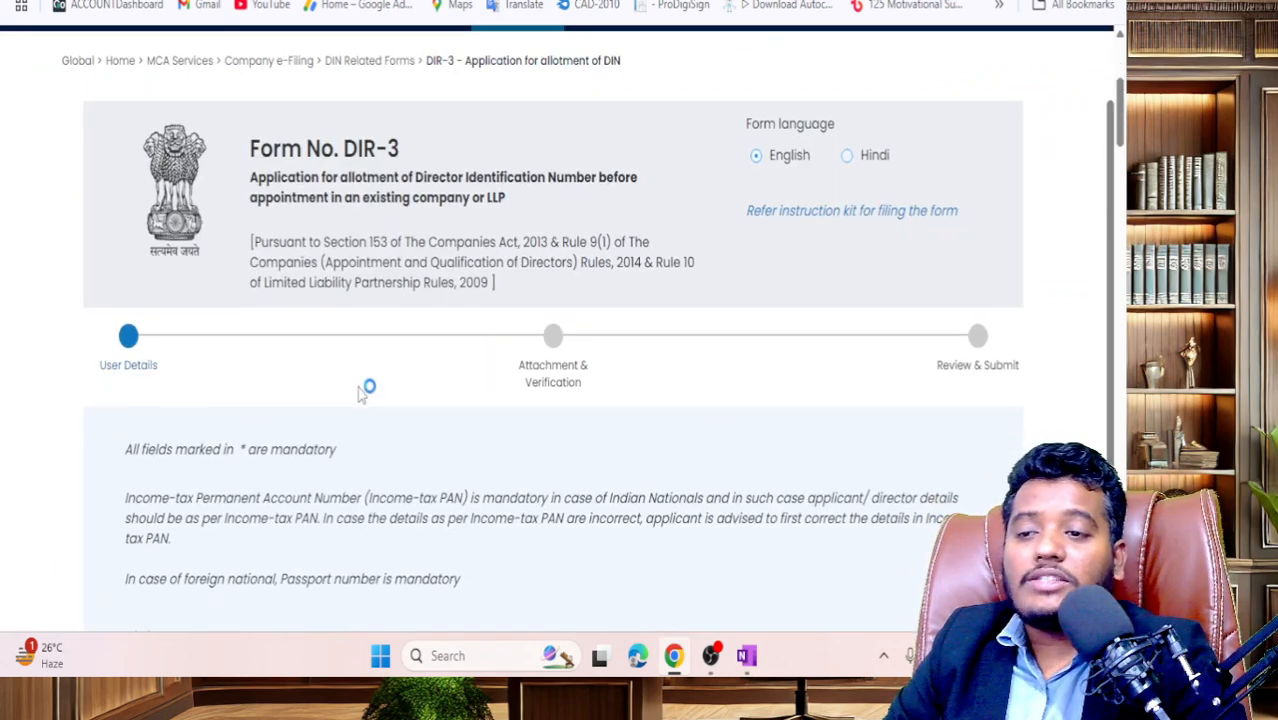
scroll(360, 391, down, 6)
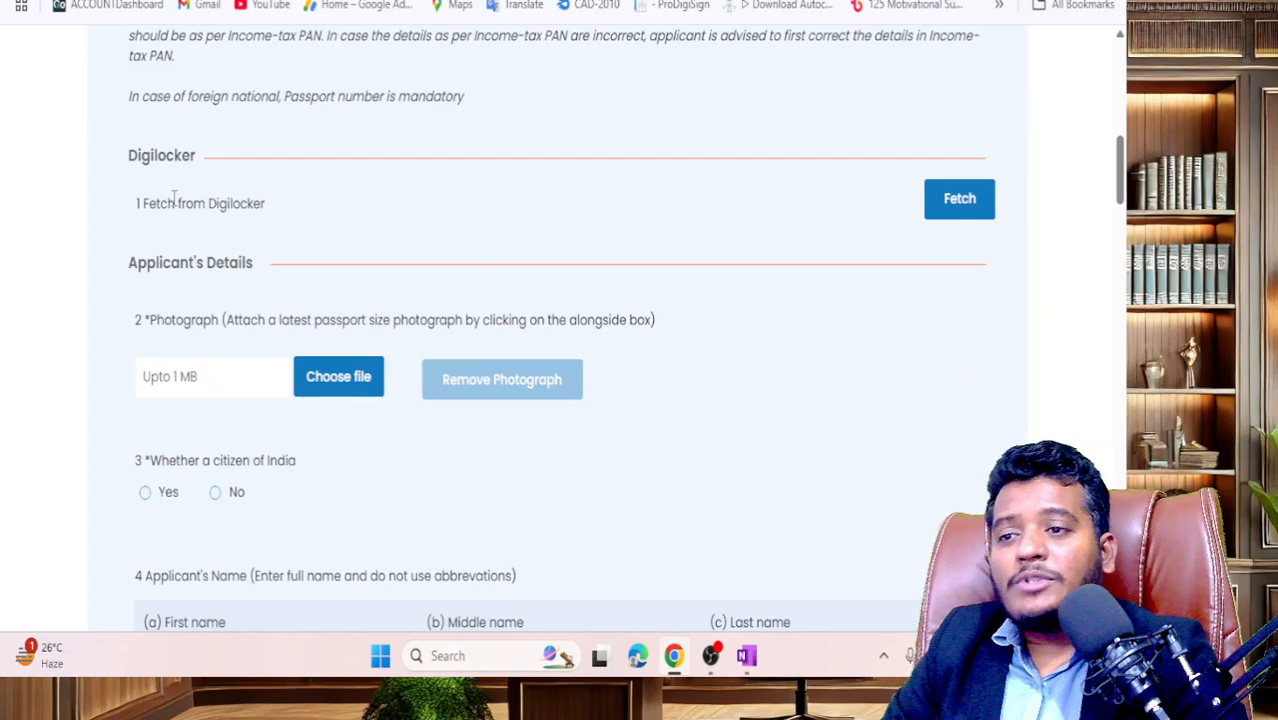
triple_click(320, 200)
click(980, 172)
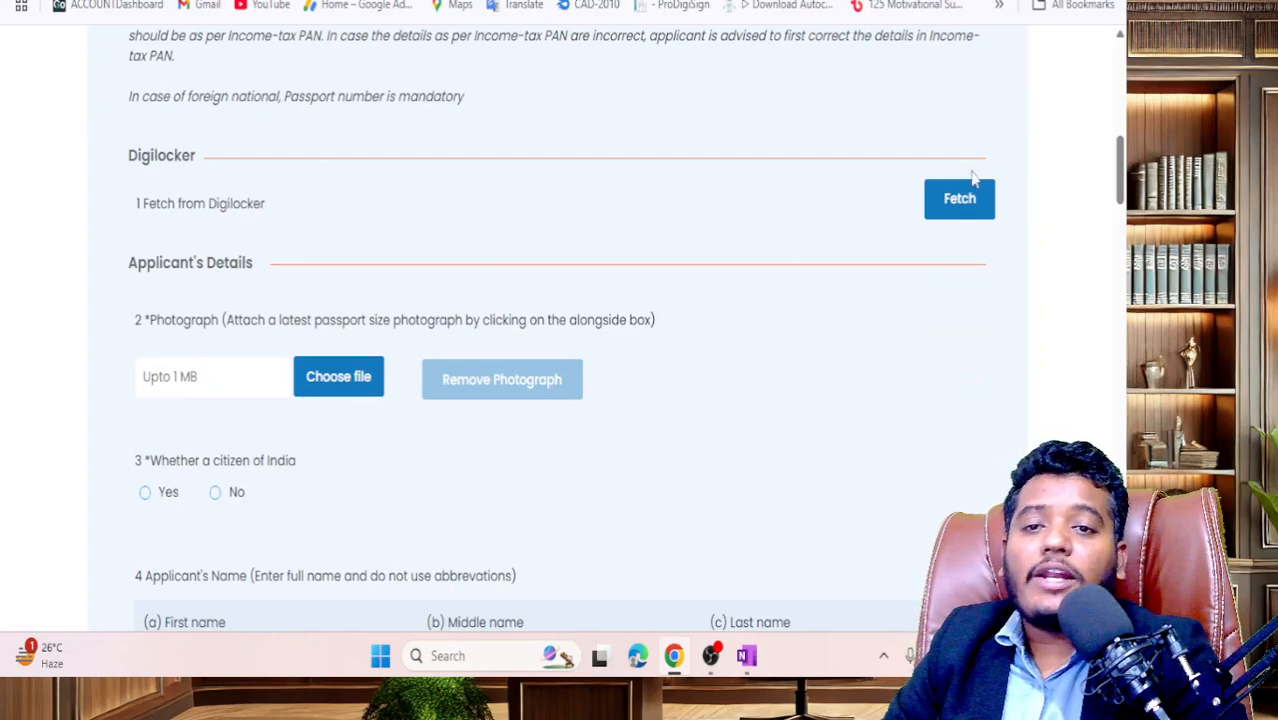
scroll(736, 320, up, 3)
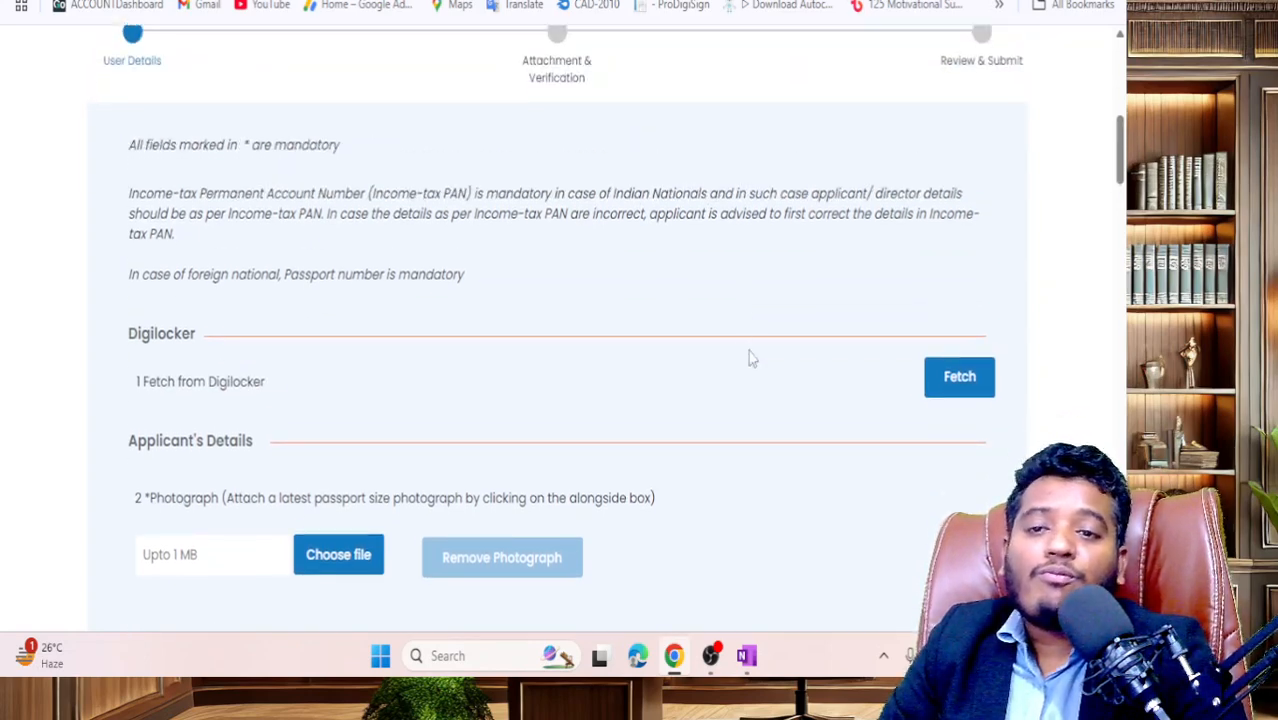
scroll(752, 357, down, 3)
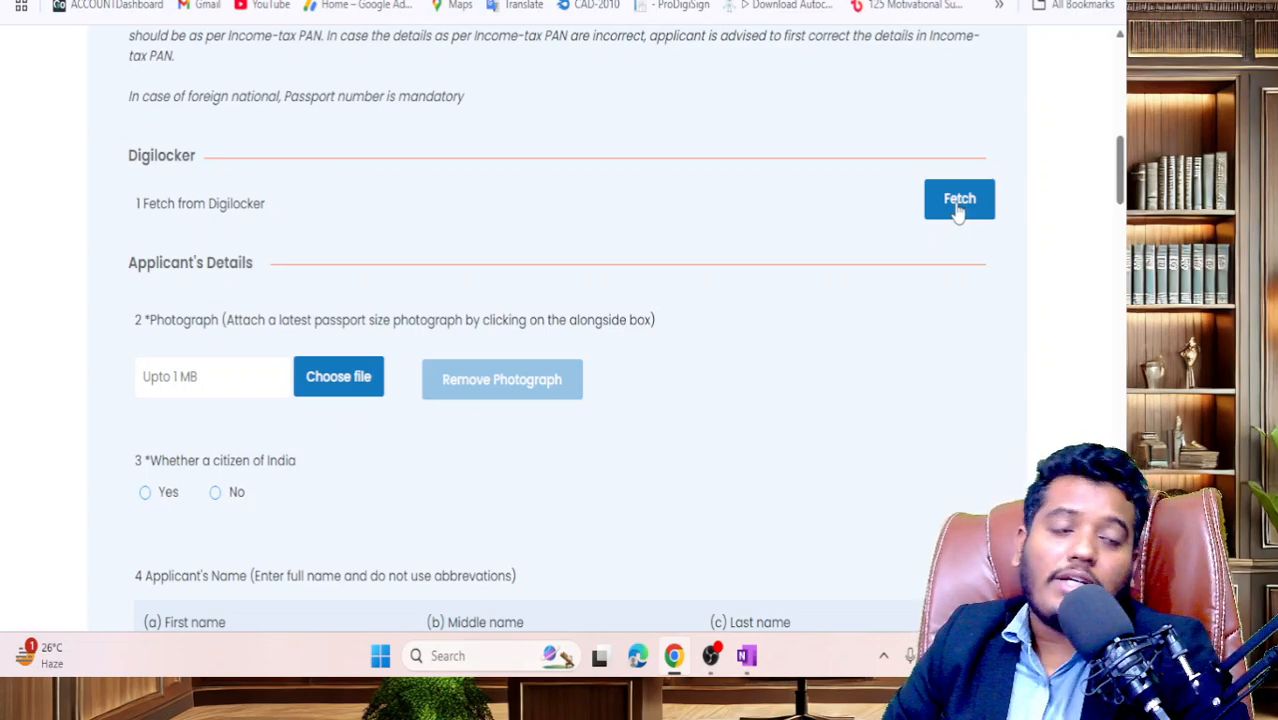
click(958, 205)
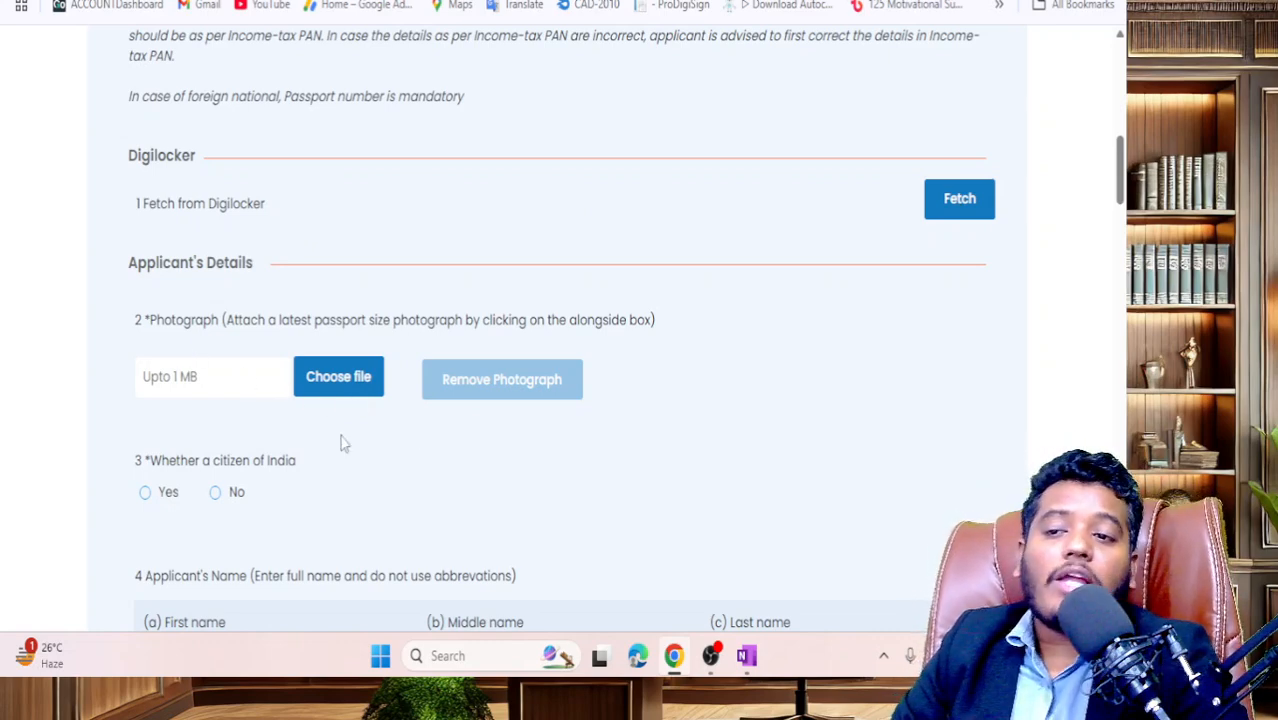
- Upload the WhatsApp flag image as the applicant's photograph and acknowledge 'Document Uploaded Successfully'
click(336, 378)
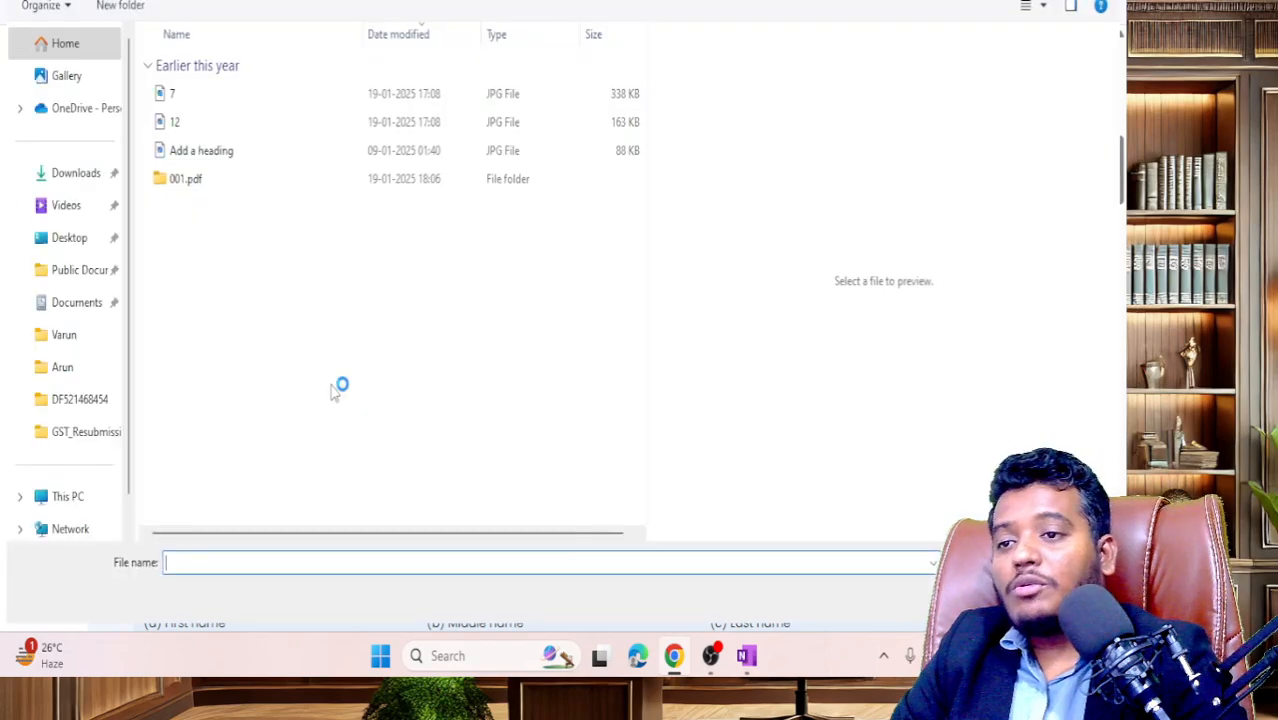
click(265, 94)
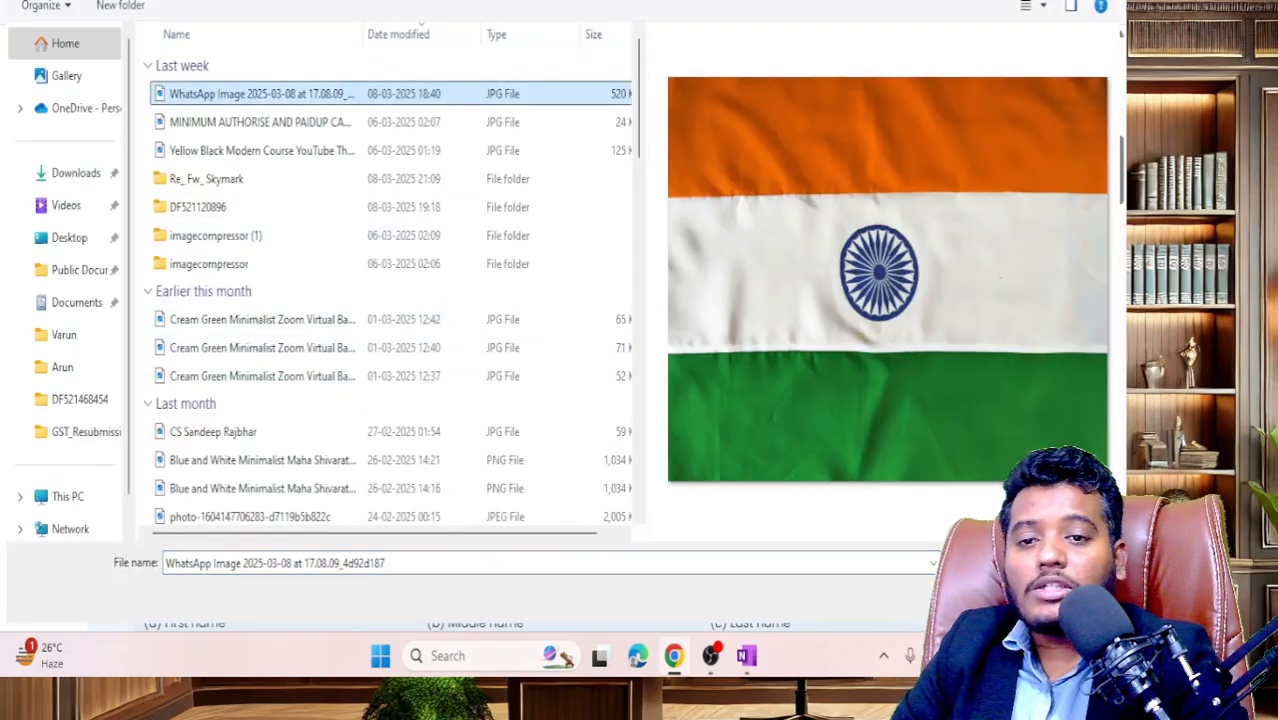
key(Return)
scroll(297, 376, down, 2)
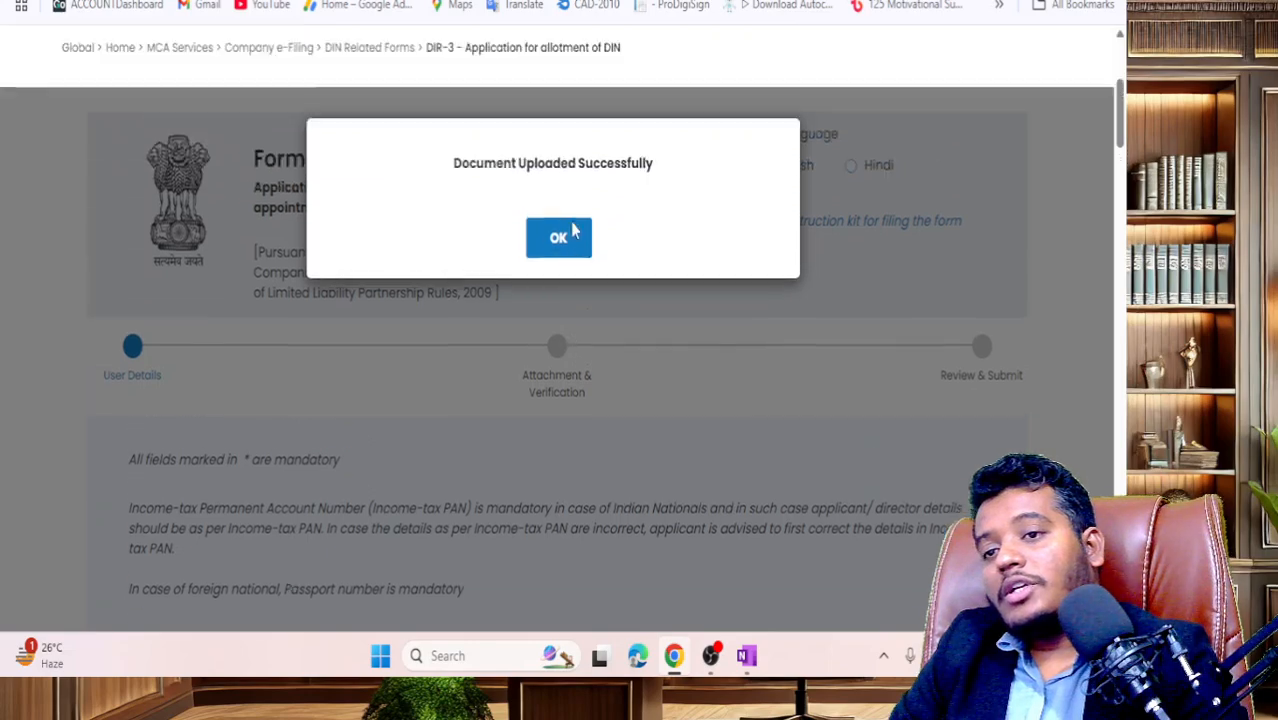
click(562, 277)
scroll(391, 402, down, 12)
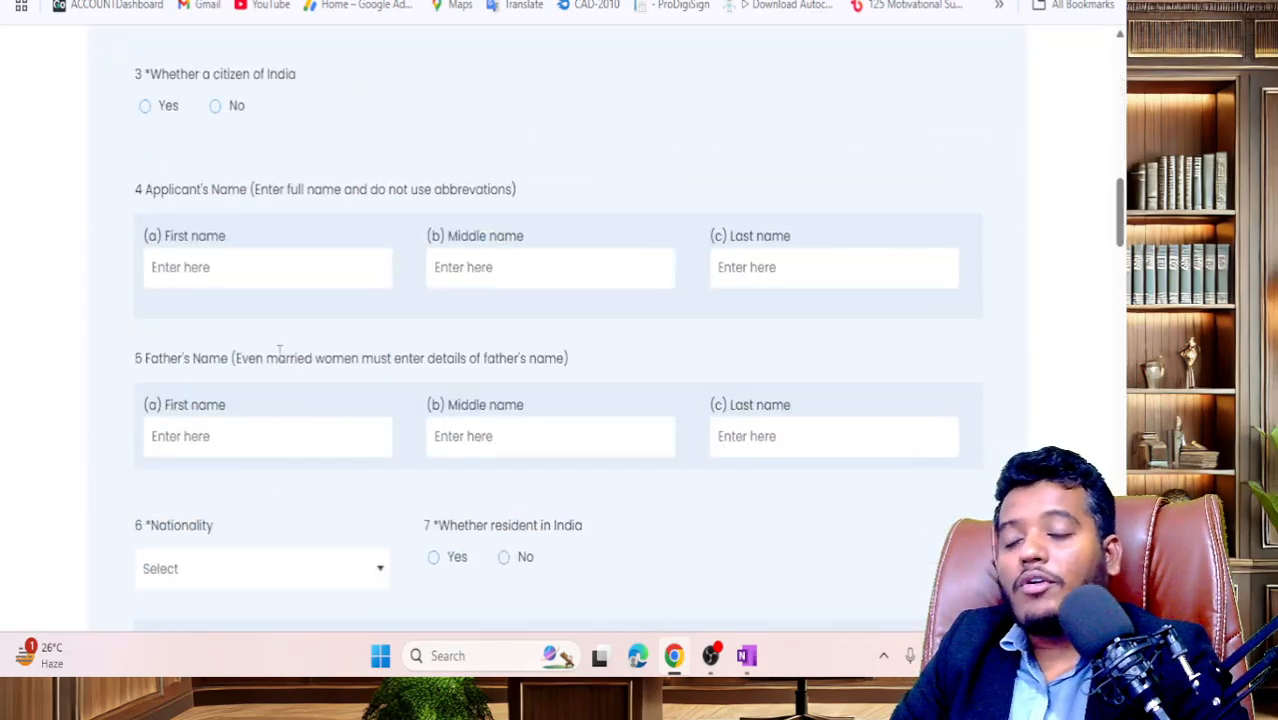
- Fill the applicant's and father's name fields from the saved autofill entry
click(221, 268)
click(271, 322)
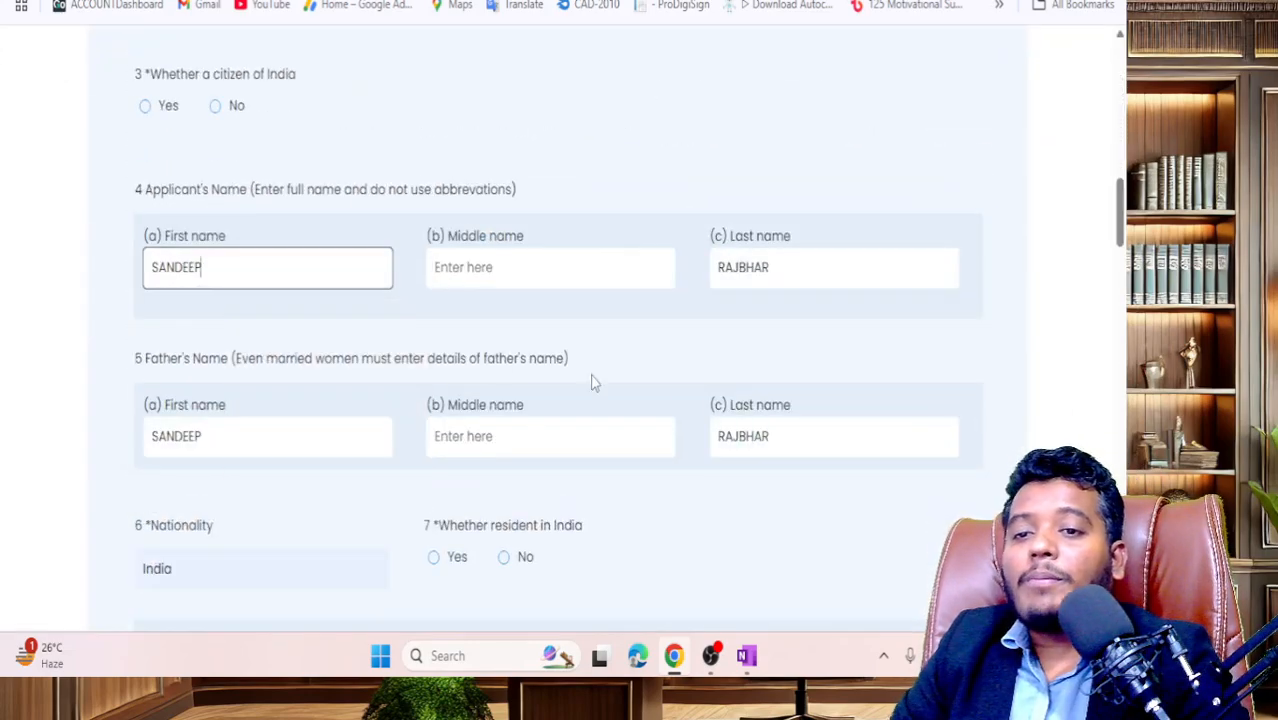
scroll(277, 320, down, 3)
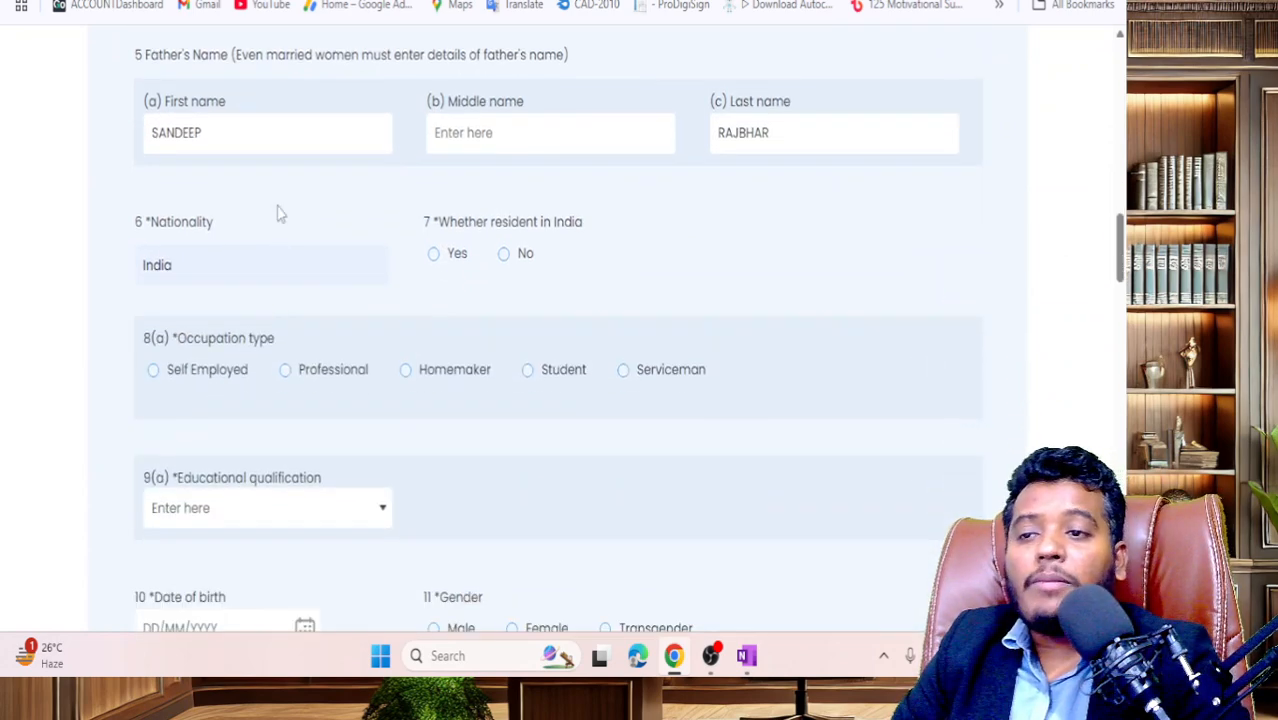
scroll(278, 320, down, 1)
scroll(280, 330, down, 2)
scroll(364, 318, up, 5)
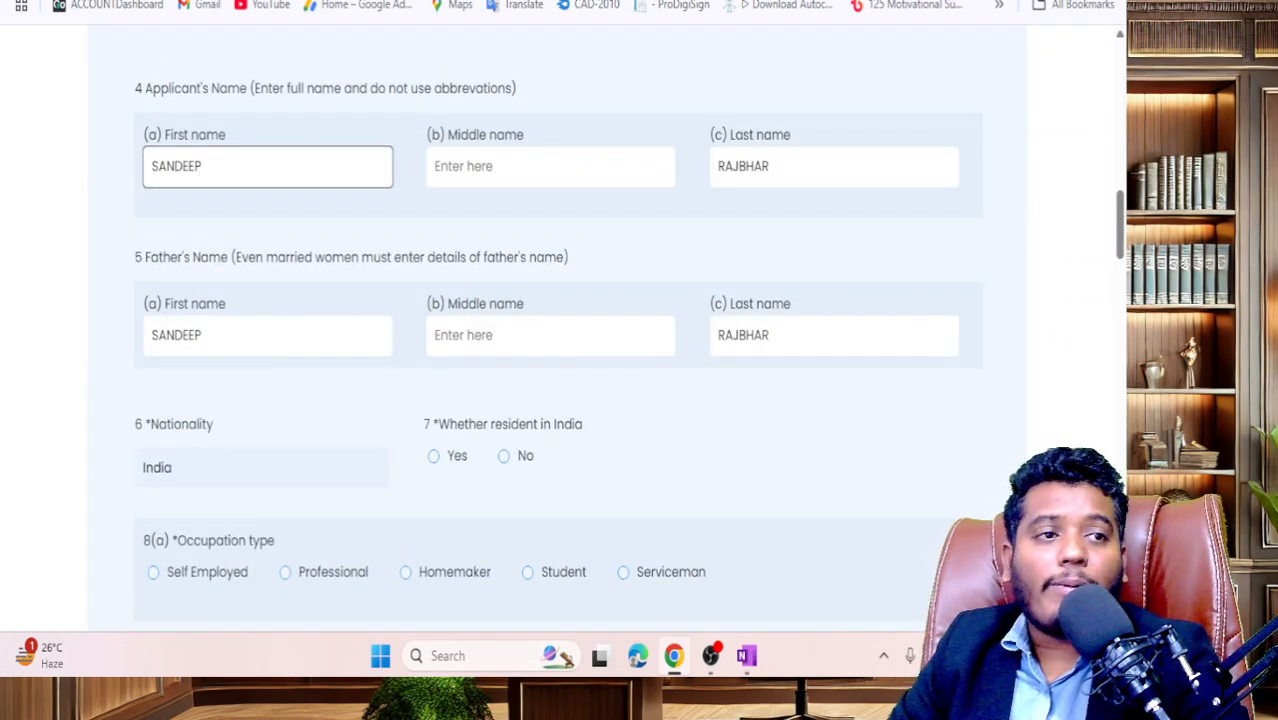
scroll(560, 330, down, 4)
- Set occupation type to Self Employed and resident in India to Yes, then open a new tab
click(194, 165)
drag(1118, 268, 1120, 258)
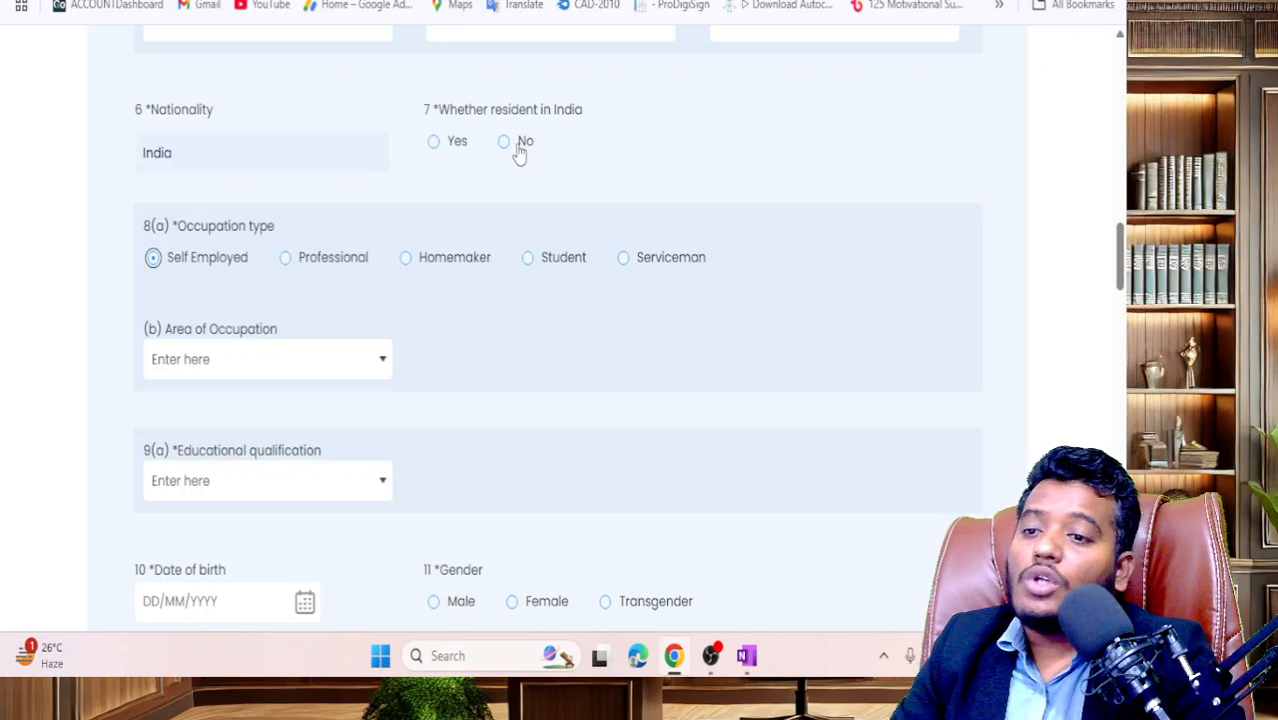
click(433, 143)
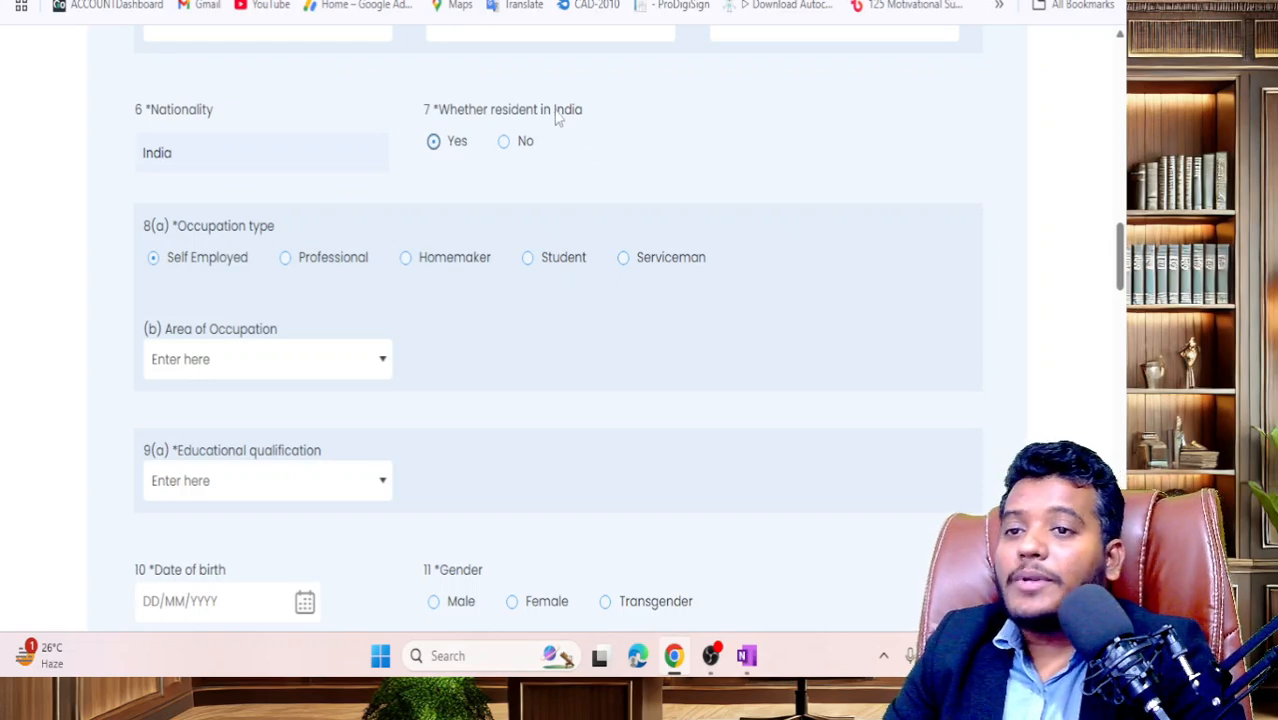
drag(451, 110, 593, 120)
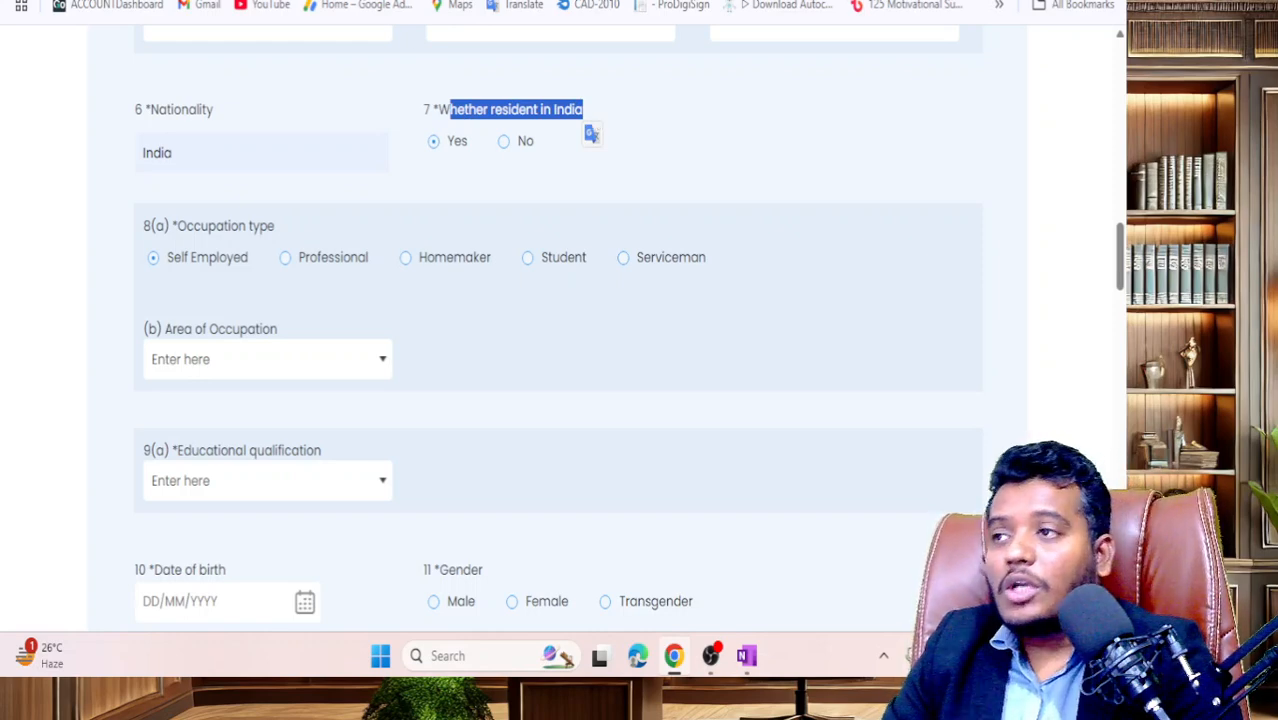
key(ctrl+t)
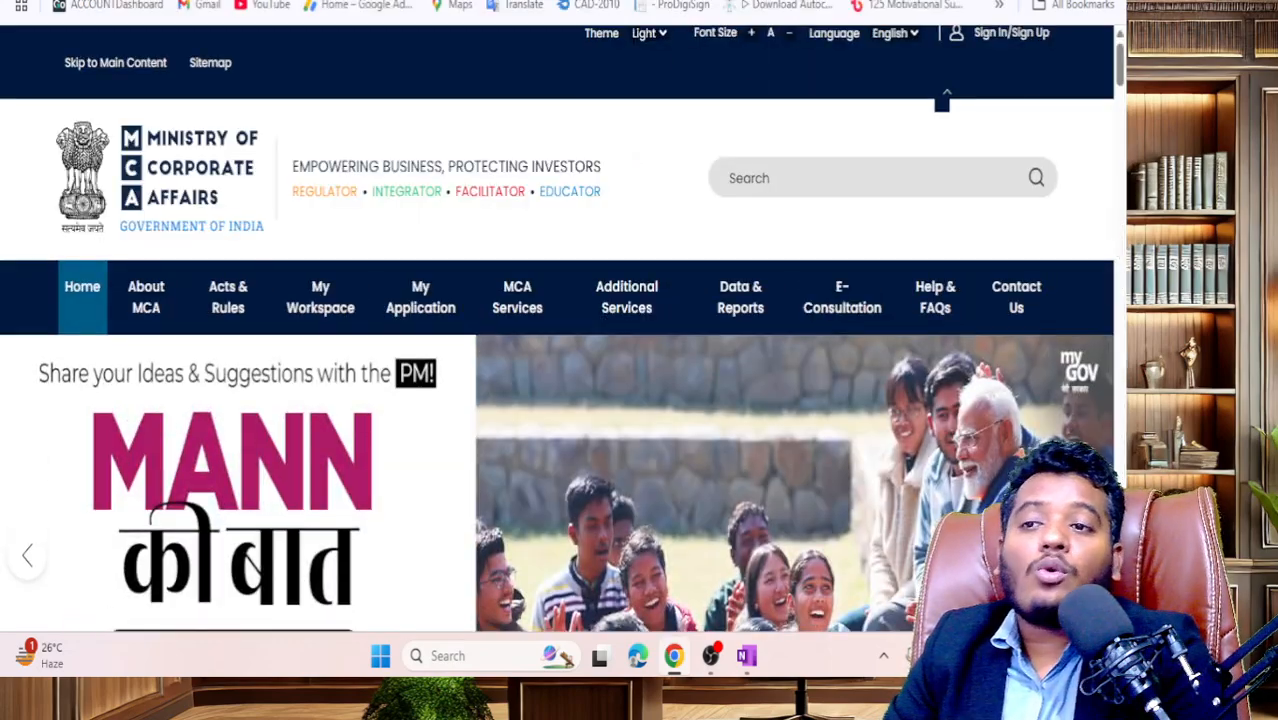
- Go to Acts & Rules > Acts and open The Companies Act, 2013 e-book
click(222, 290)
scroll(322, 343, down, 5)
scroll(322, 343, up, 3)
click(160, 218)
click(170, 258)
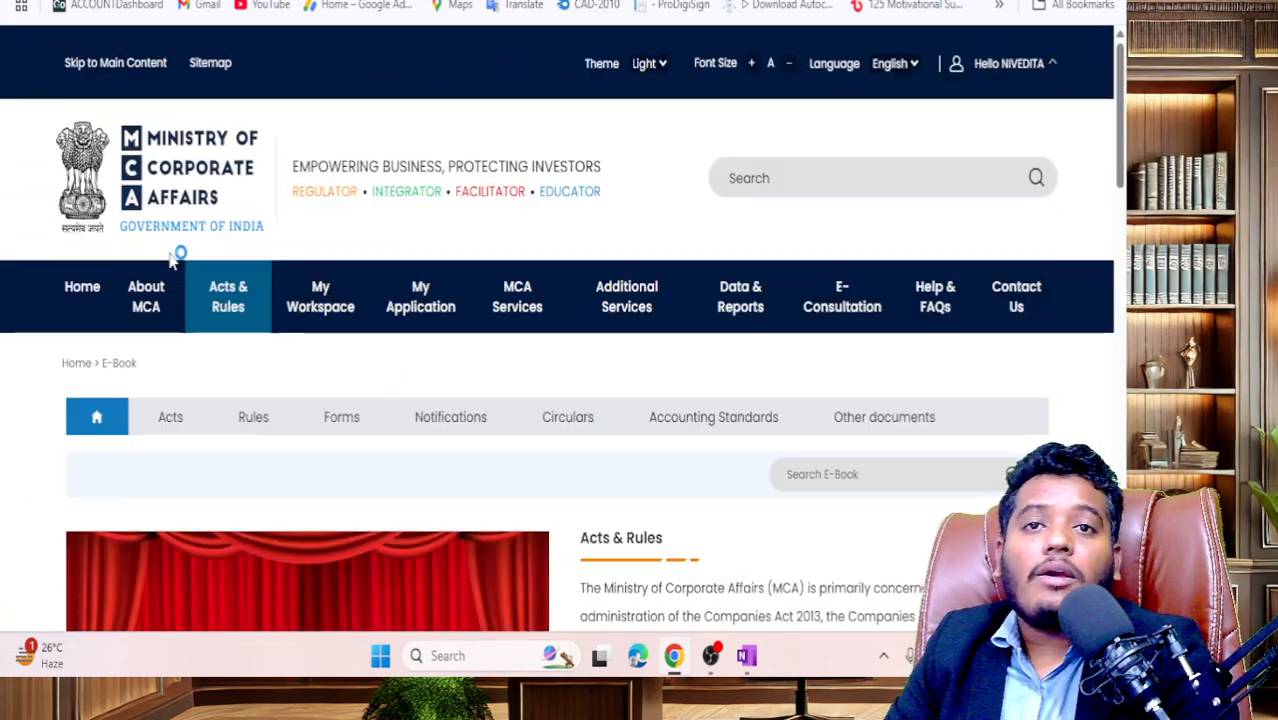
- Expand Chapter XI, open section 149 and highlight clause (3) on resident directors
scroll(177, 262, down, 2)
scroll(183, 272, down, 3)
scroll(220, 254, up, 3)
scroll(221, 251, down, 4)
scroll(221, 254, up, 1)
scroll(220, 257, down, 5)
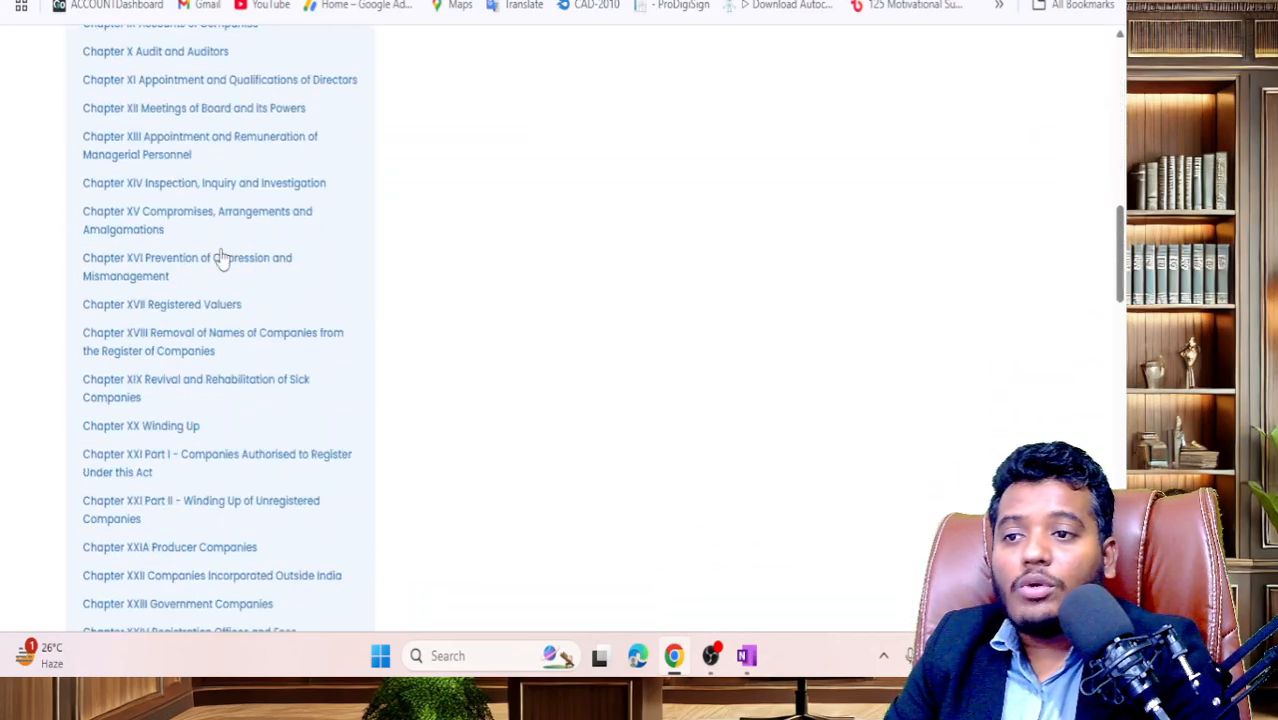
scroll(199, 180, up, 1)
click(228, 186)
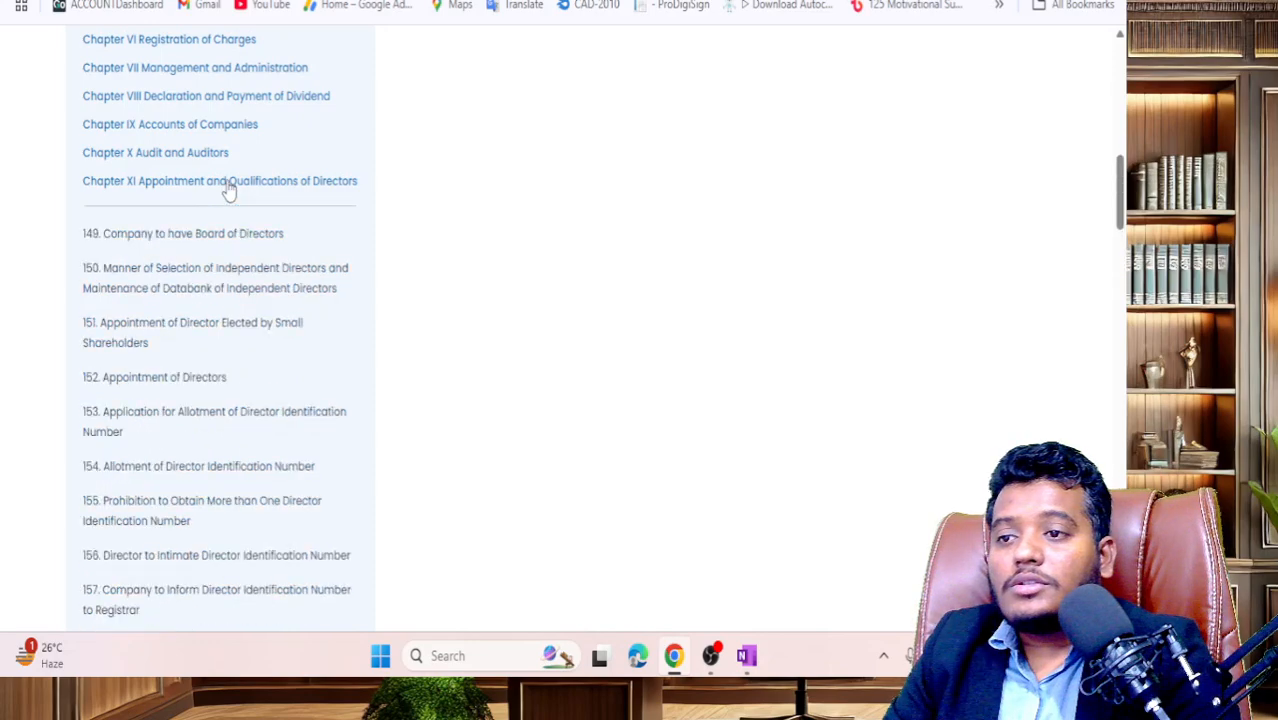
click(222, 236)
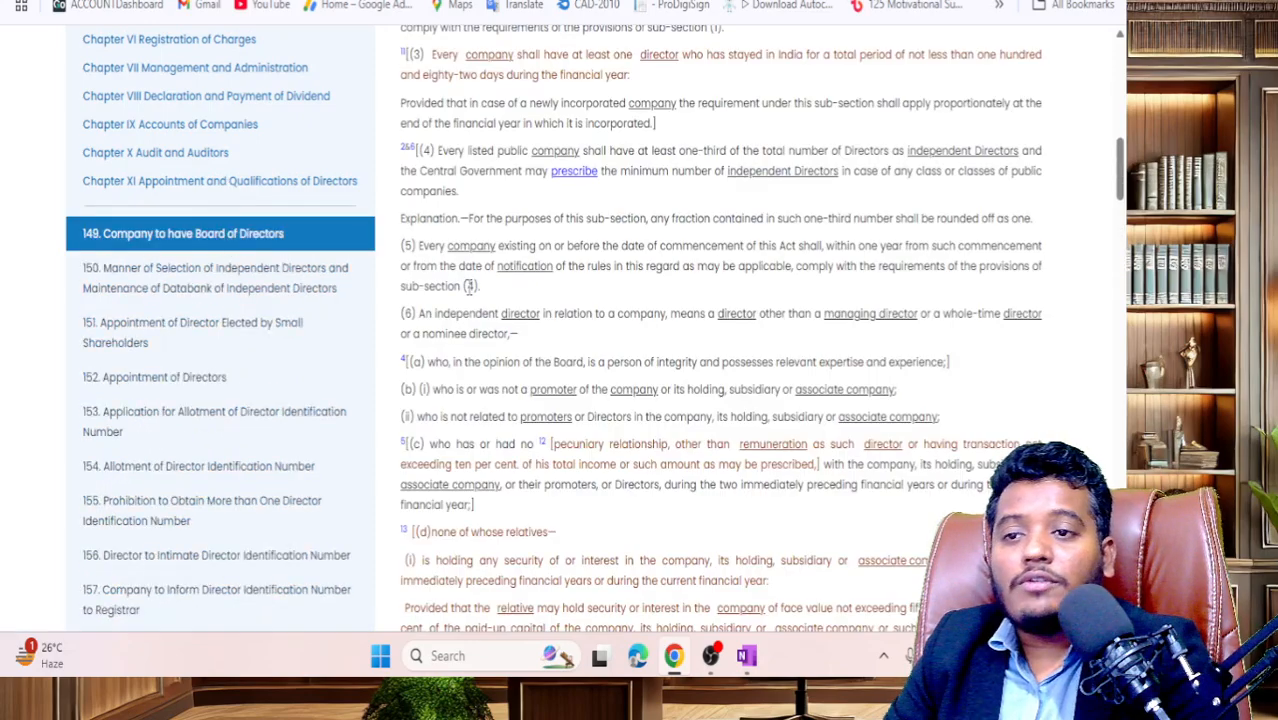
scroll(467, 290, up, 2)
scroll(467, 290, up, 1)
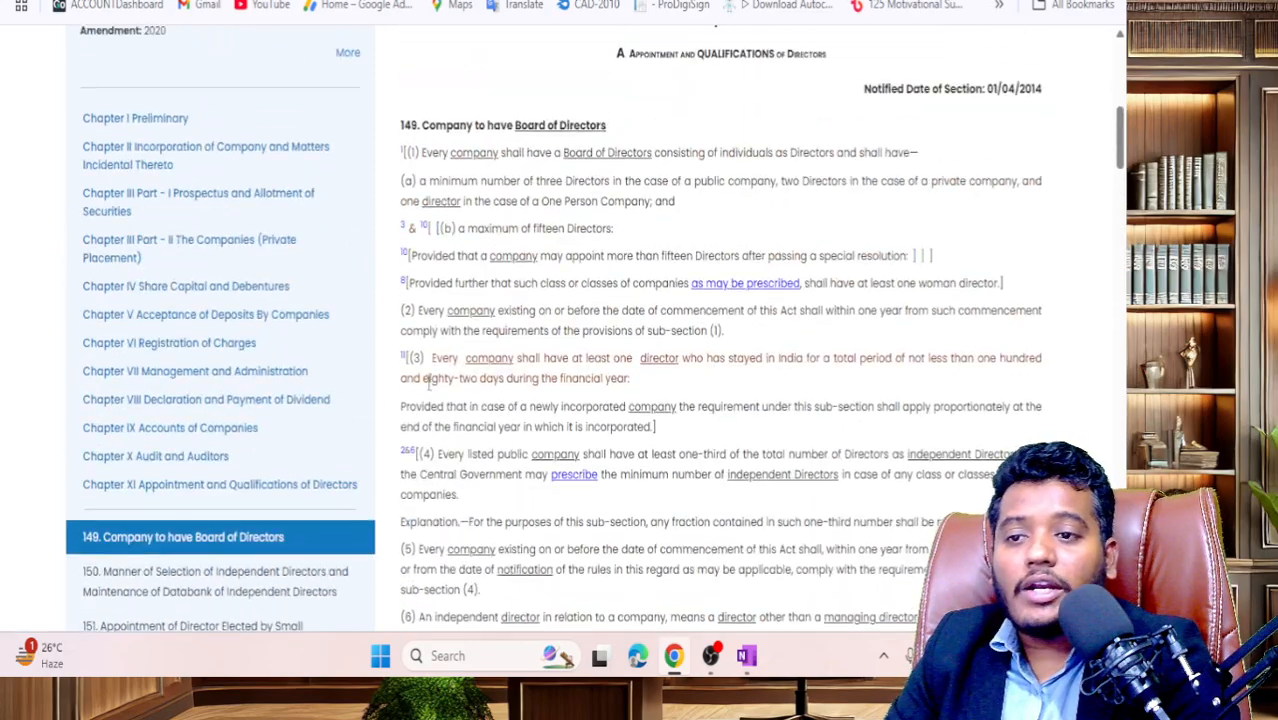
scroll(430, 372, down, 1)
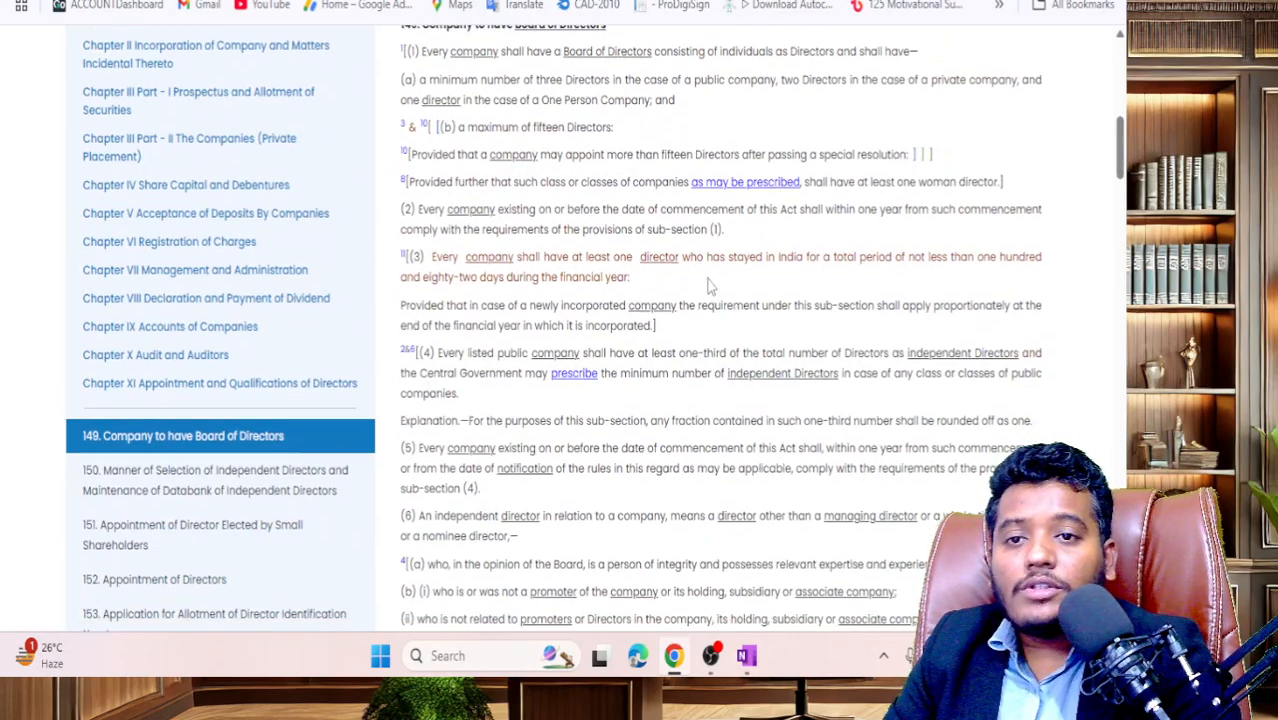
drag(430, 257, 632, 284)
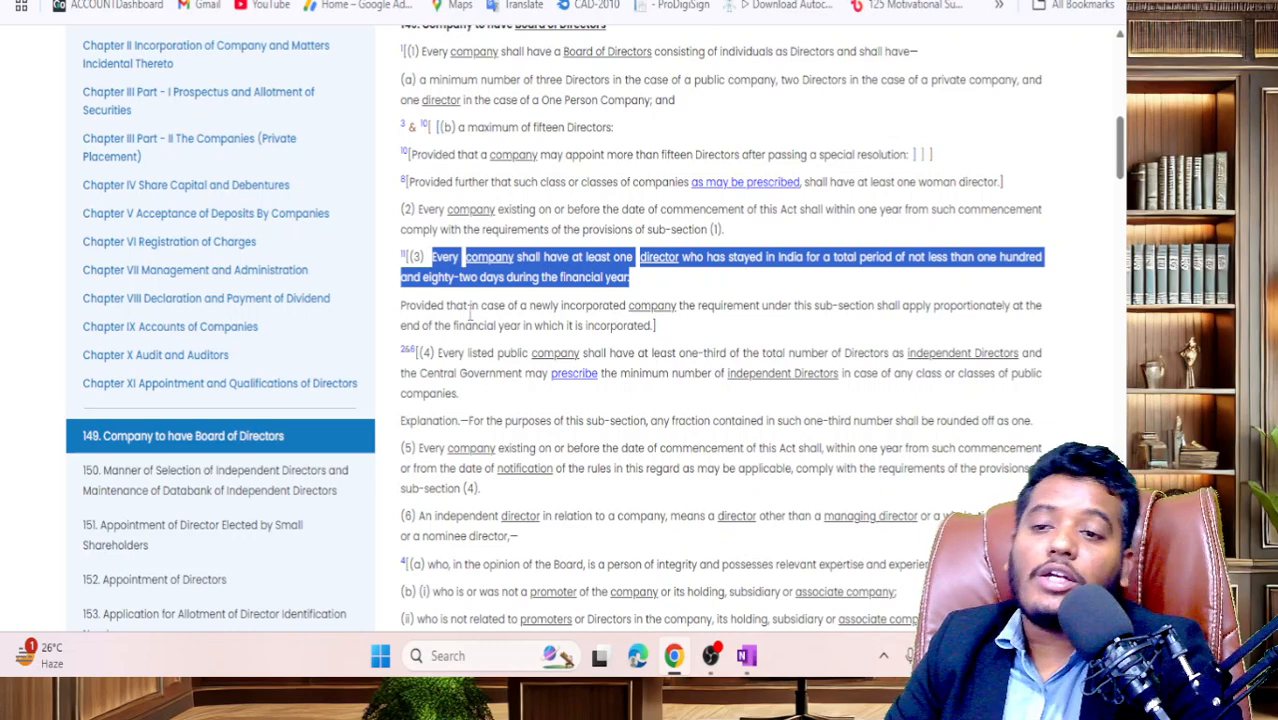
- Re-select clause (3) of section 149 through 'during the financial year'
drag(397, 316, 432, 268)
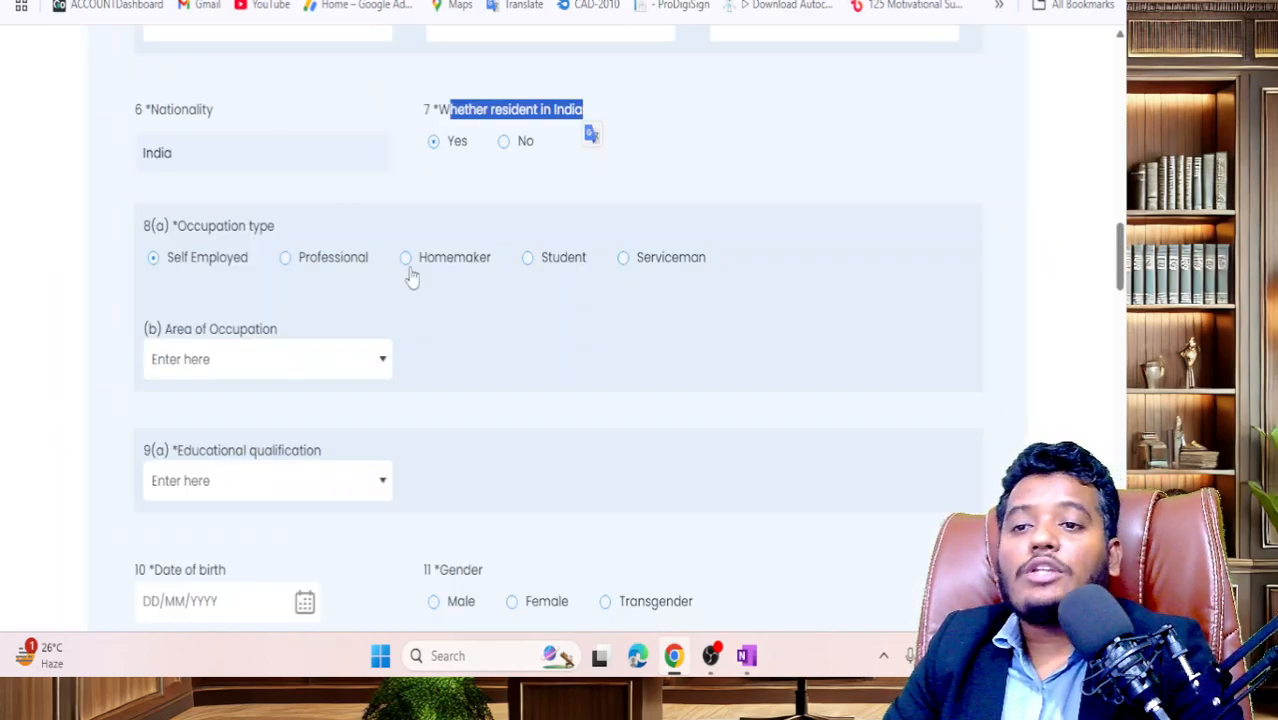
- Highlight the resident-in-India question on the DIR-3 form, then clear the highlight
click(568, 197)
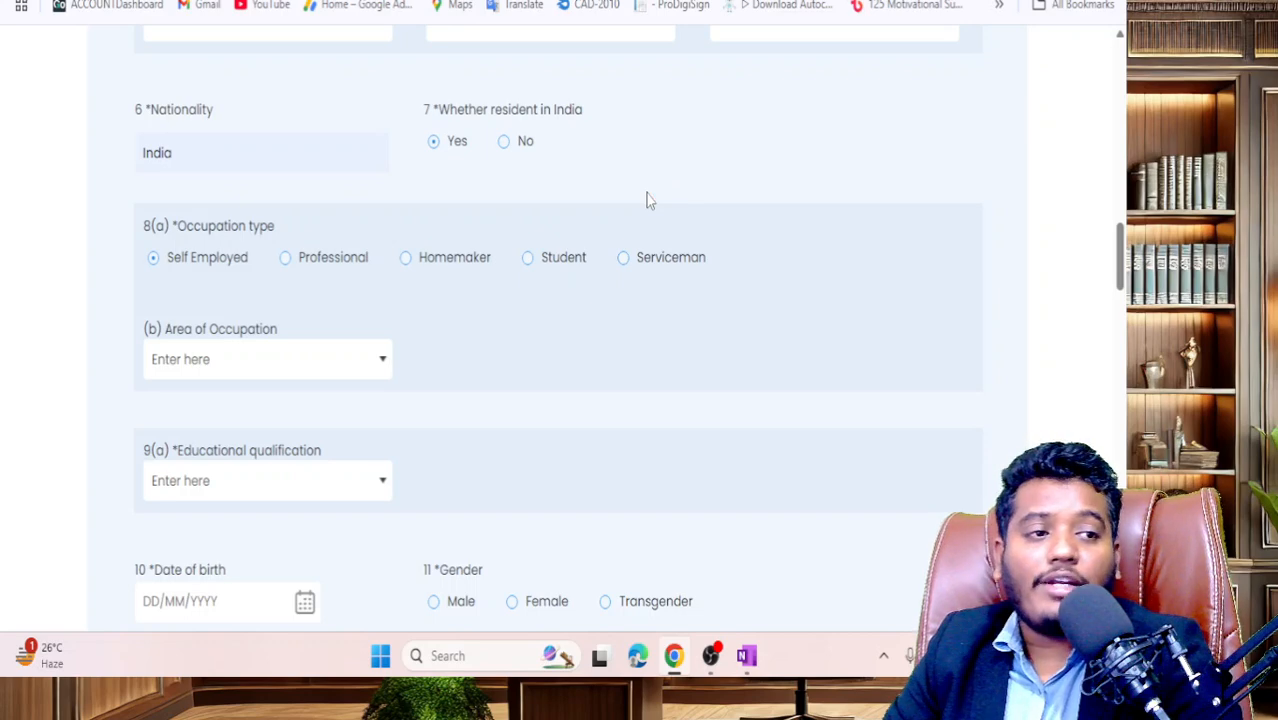
click(456, 142)
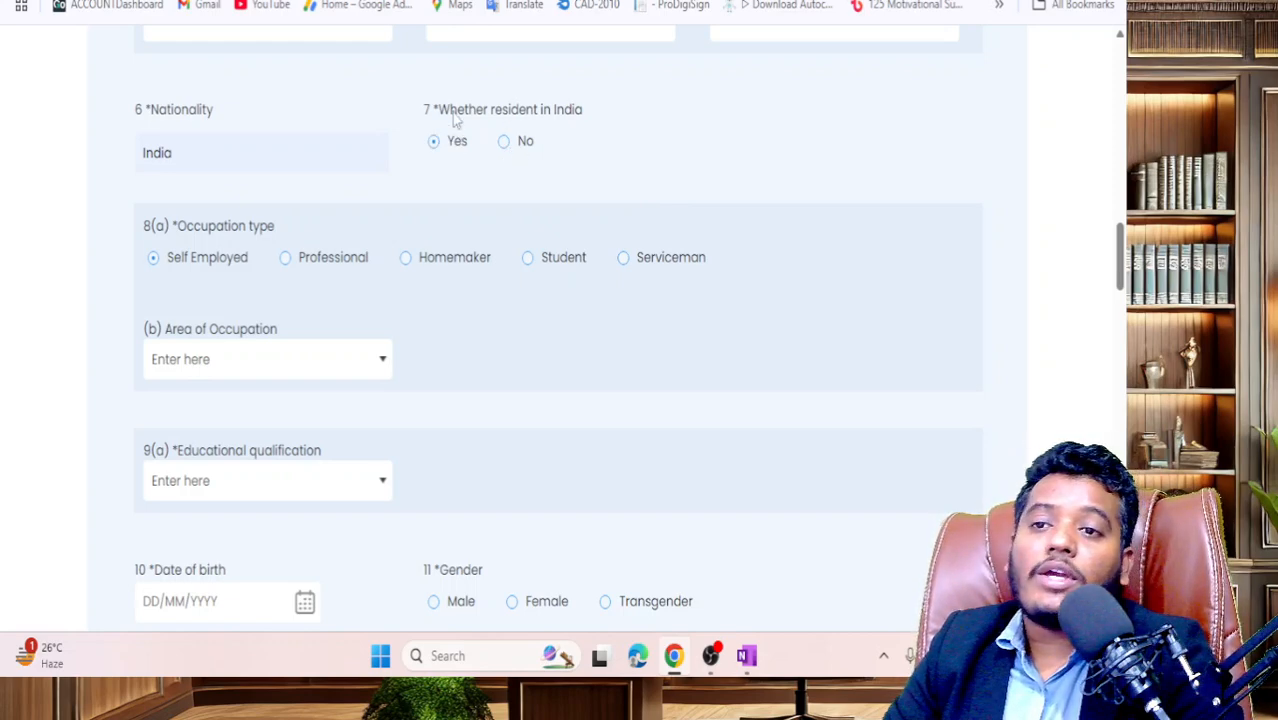
drag(450, 110, 566, 111)
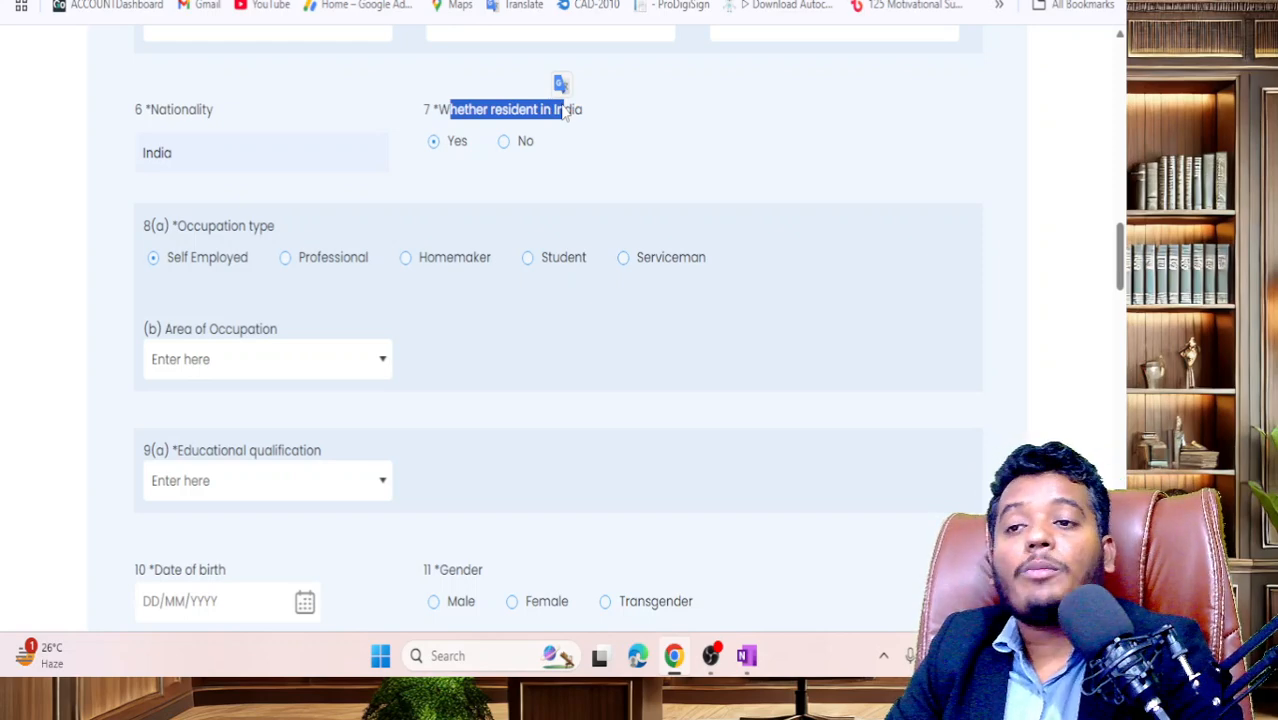
click(466, 150)
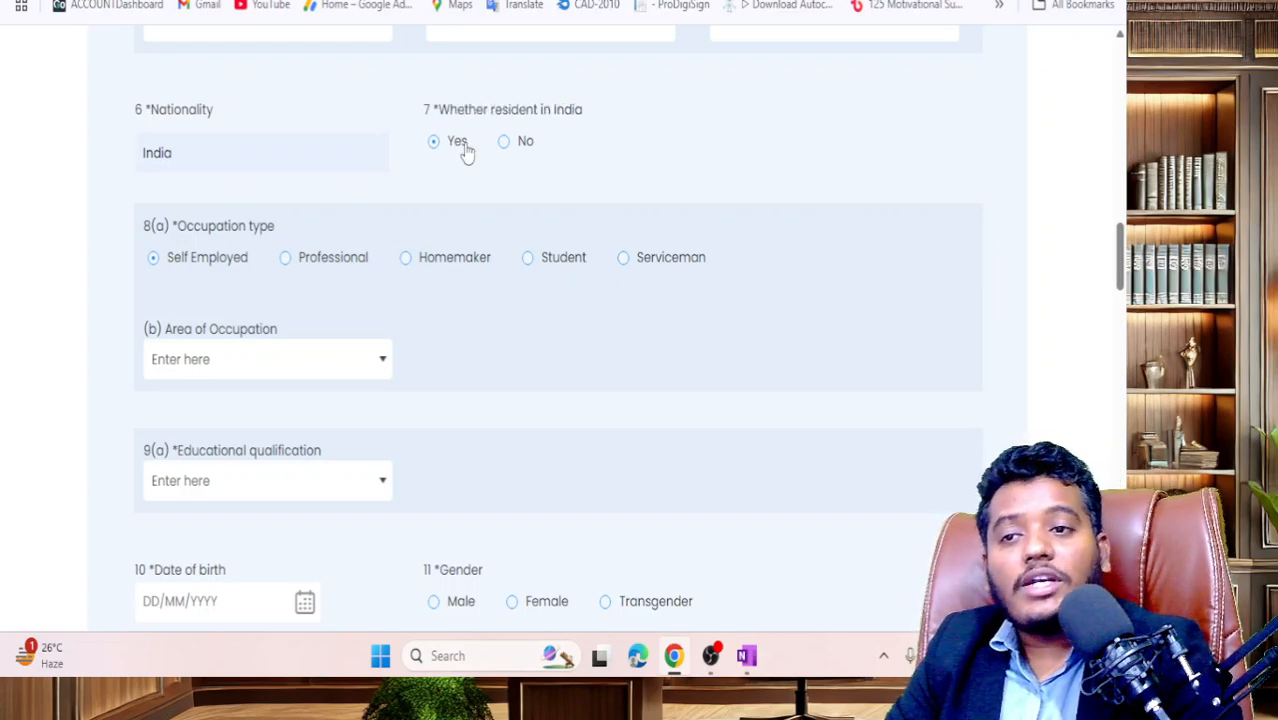
- Highlight the occupation type options, then open the Area of Occupation dropdown
scroll(500, 155, down, 1)
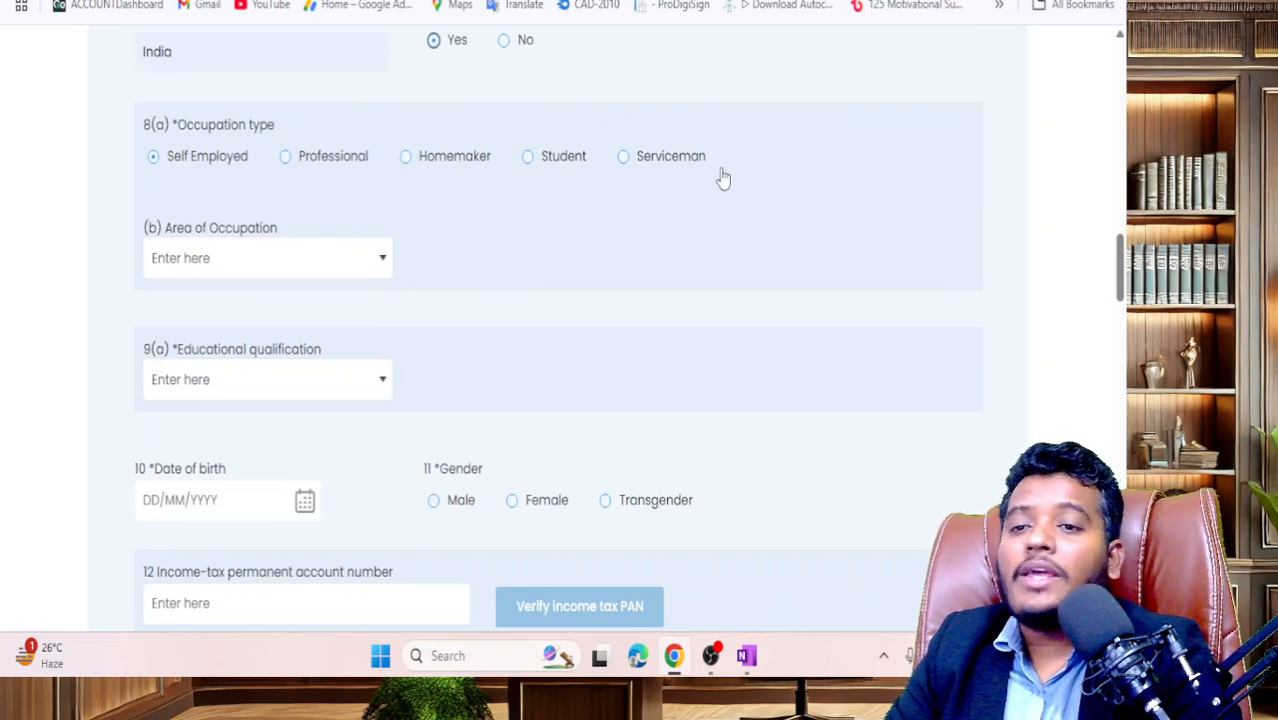
drag(724, 165, 126, 173)
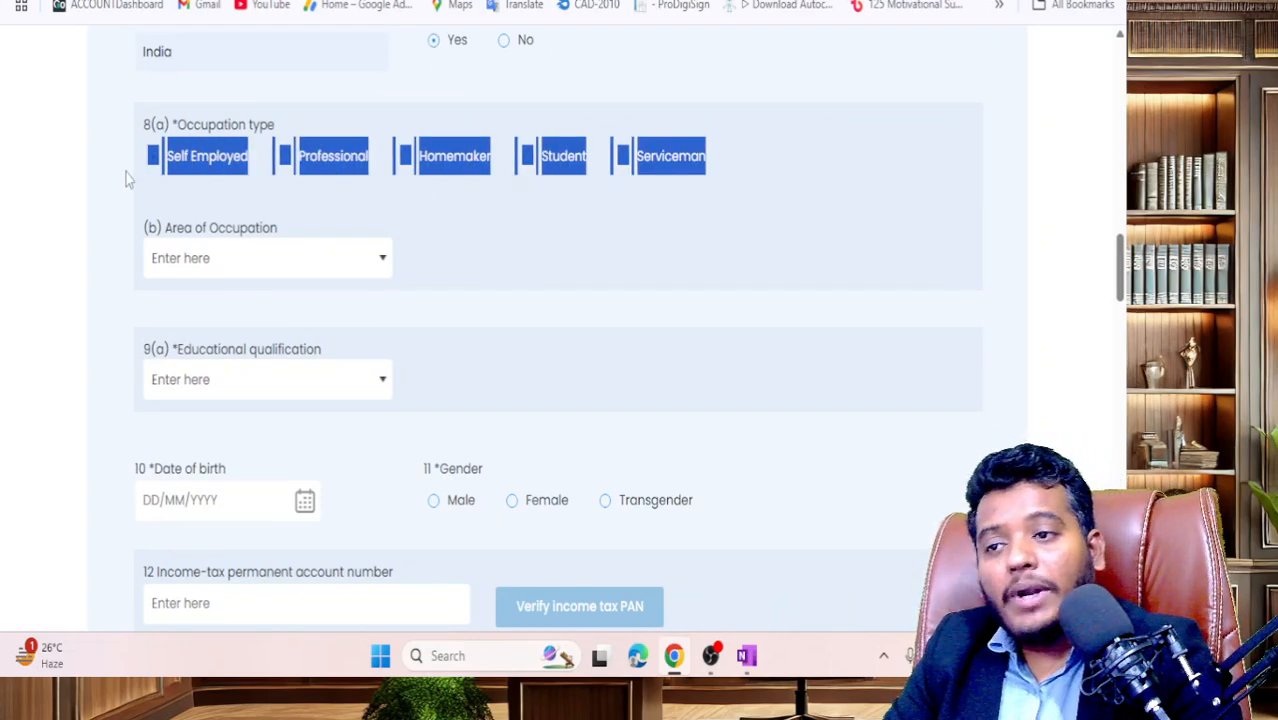
click(725, 243)
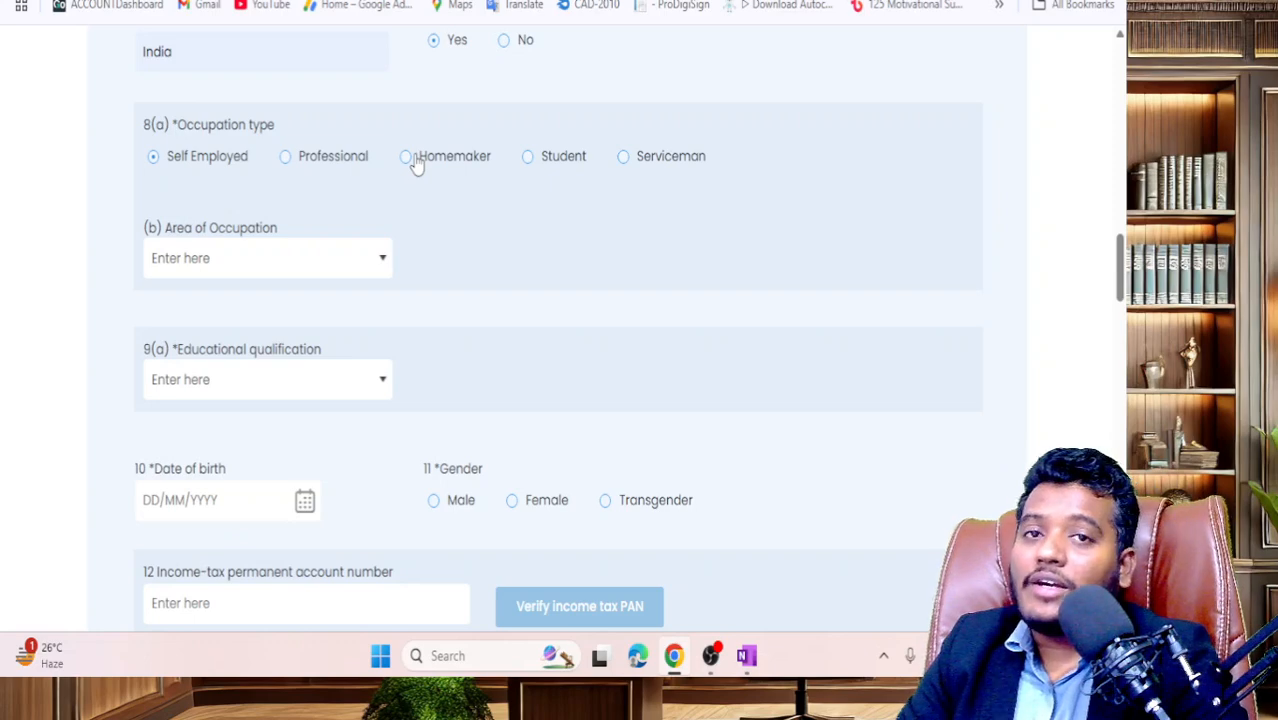
click(195, 163)
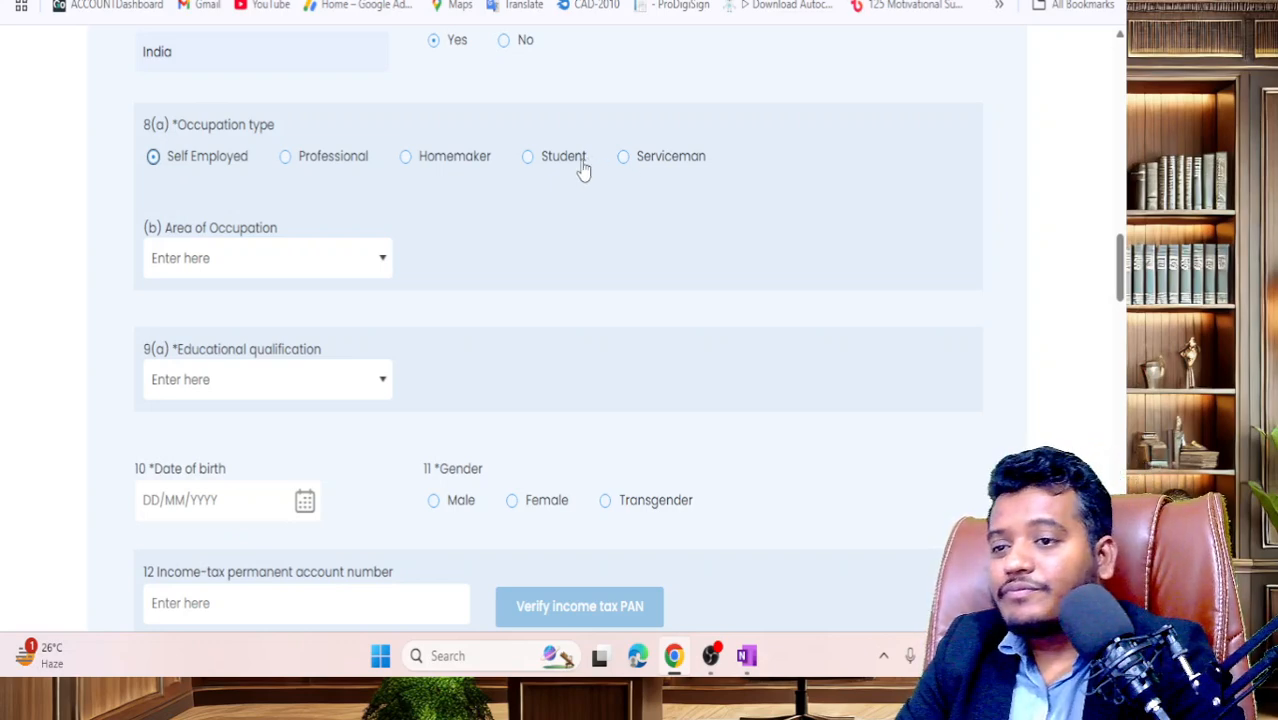
scroll(480, 150, down, 1)
click(385, 152)
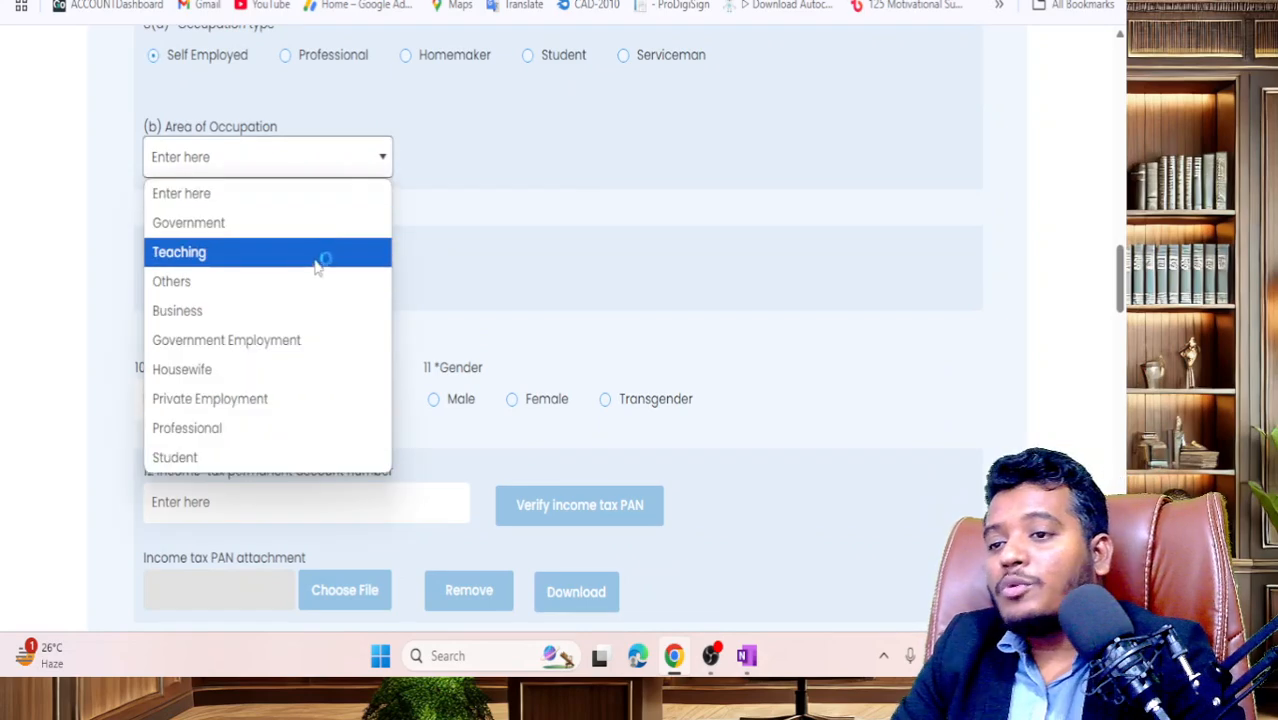
- Set Area of Occupation to Business and Educational qualification (9a) to Bachelor's degree
click(314, 312)
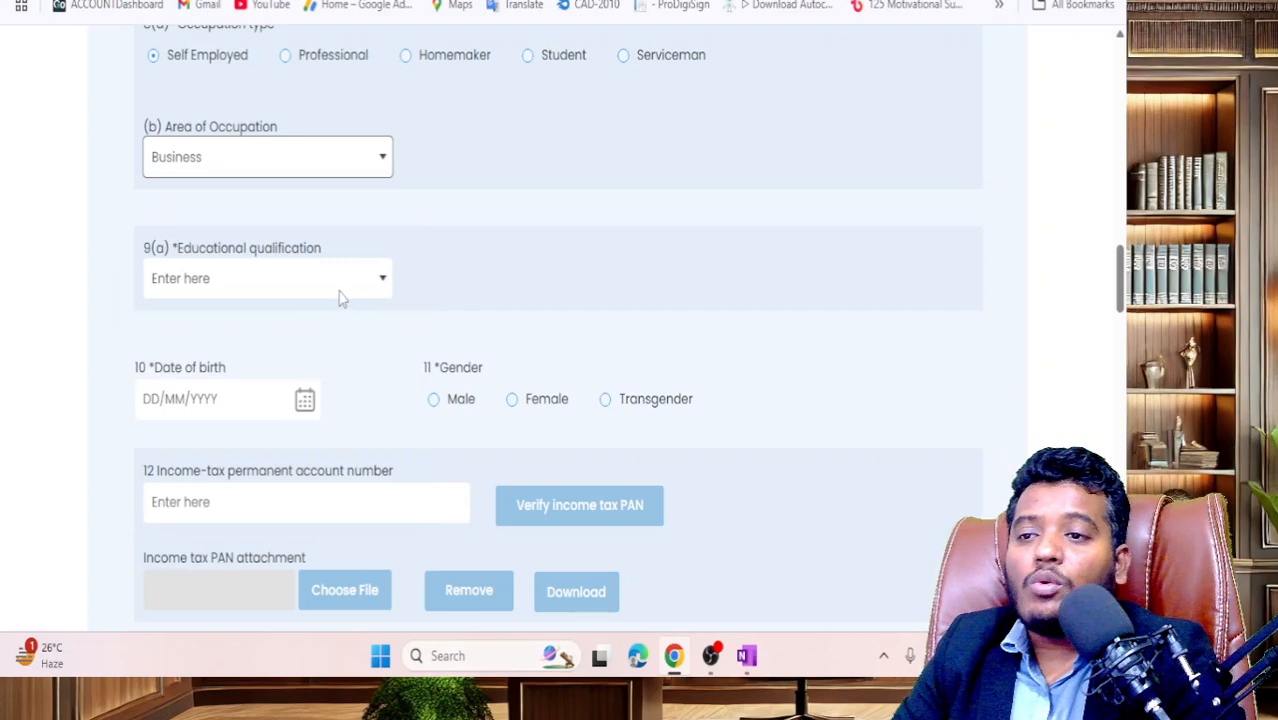
click(339, 288)
scroll(339, 288, down, 2)
click(368, 93)
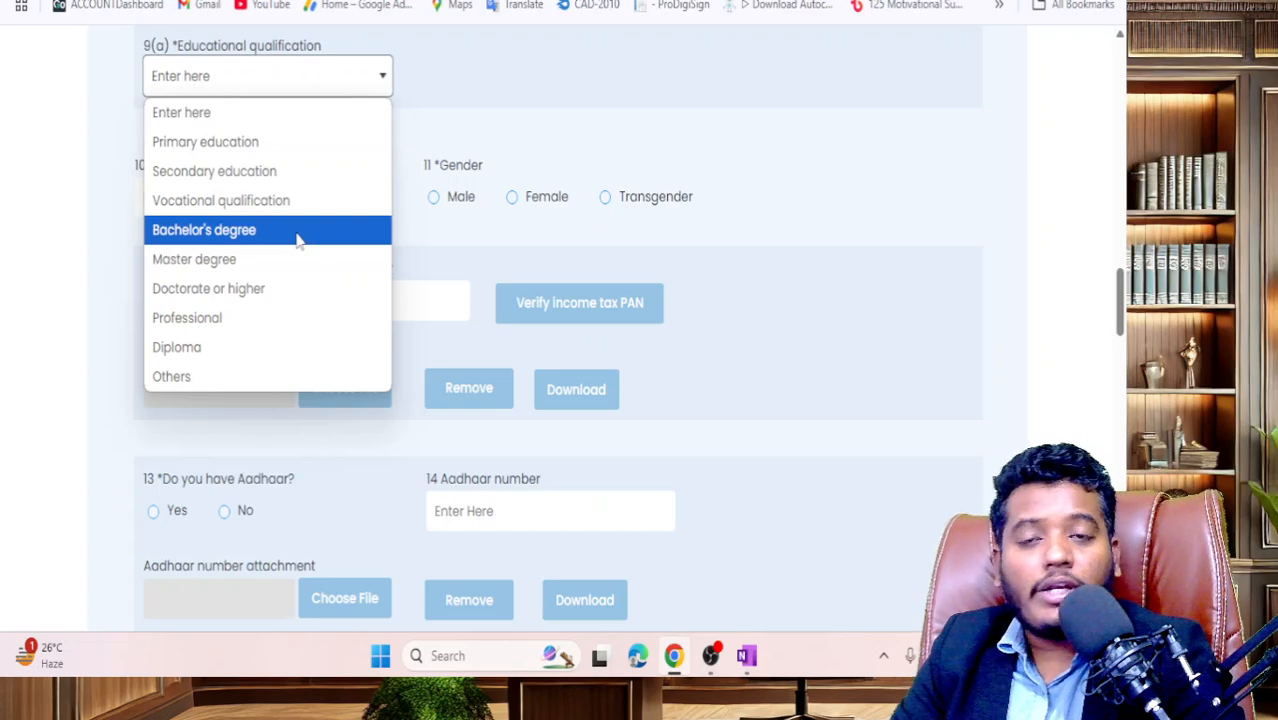
click(298, 236)
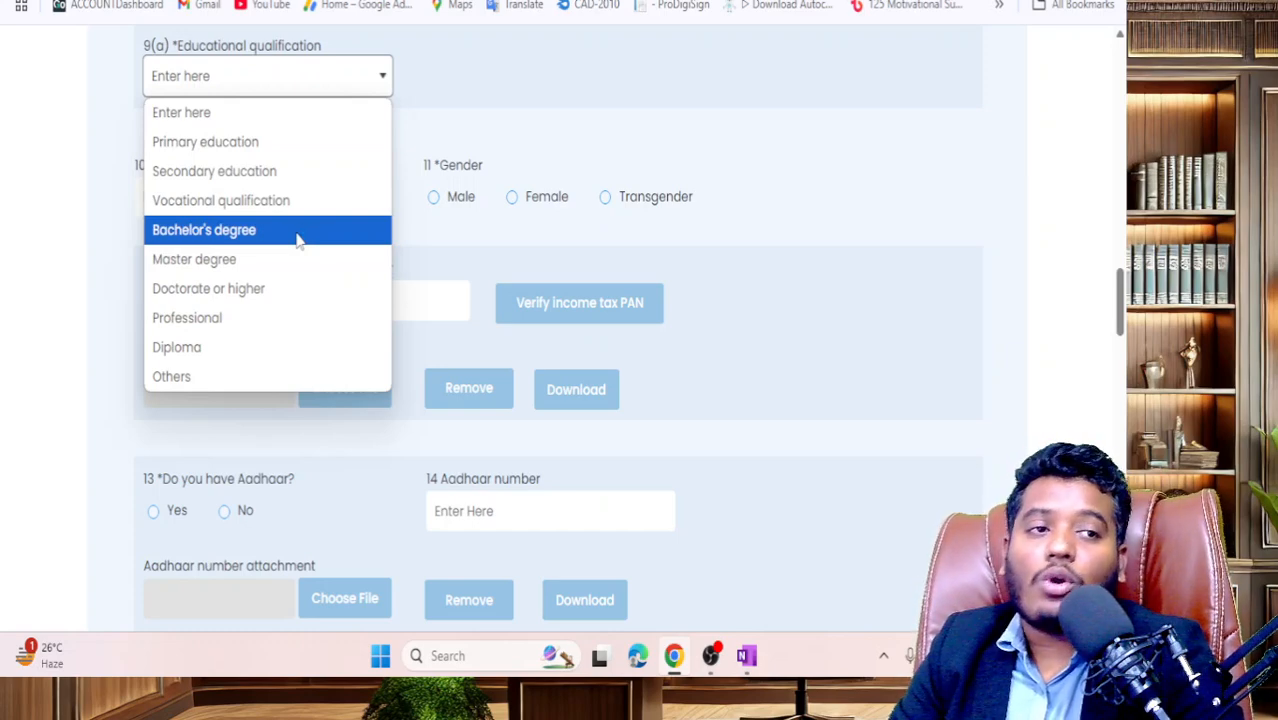
click(298, 236)
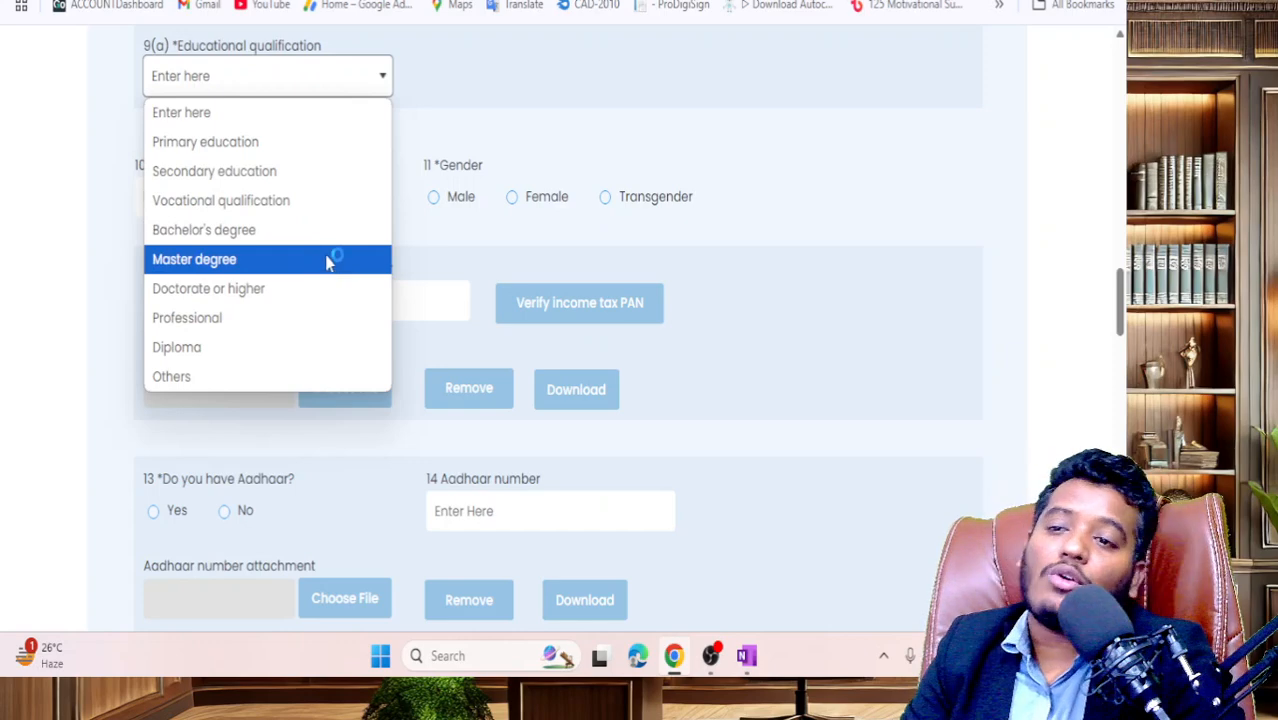
click(323, 237)
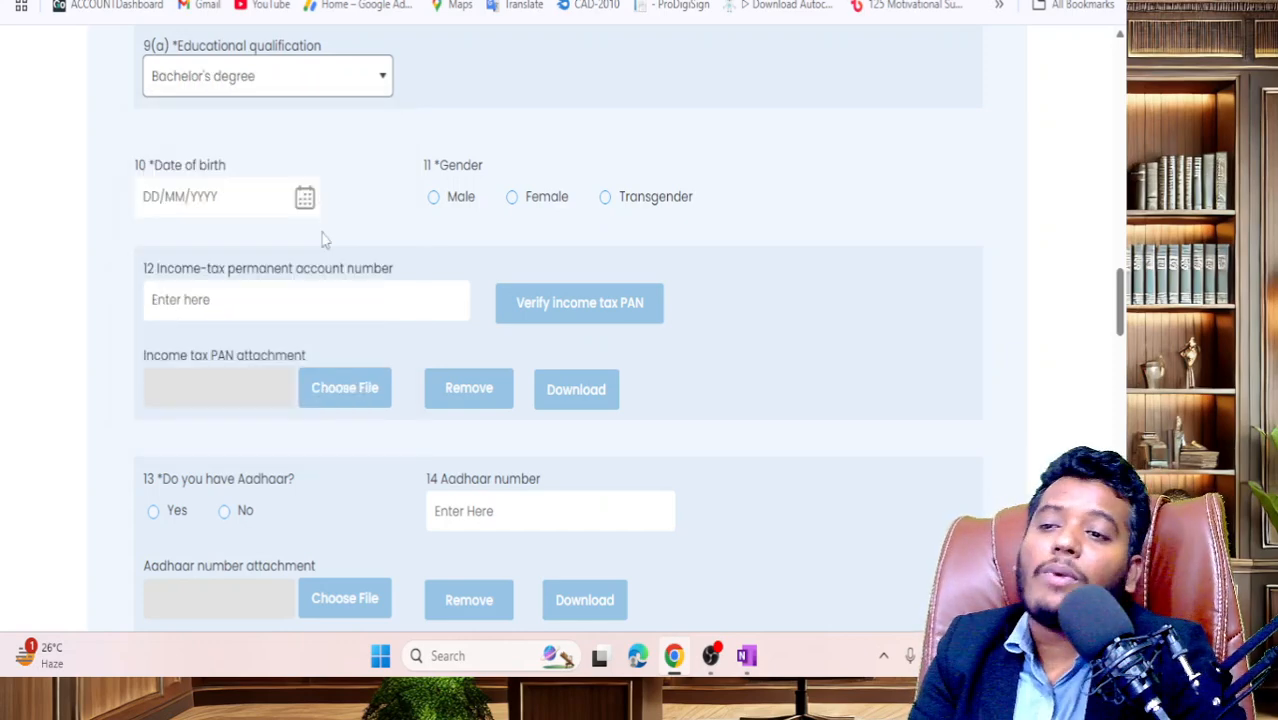
scroll(322, 242, up, 1)
scroll(322, 240, down, 2)
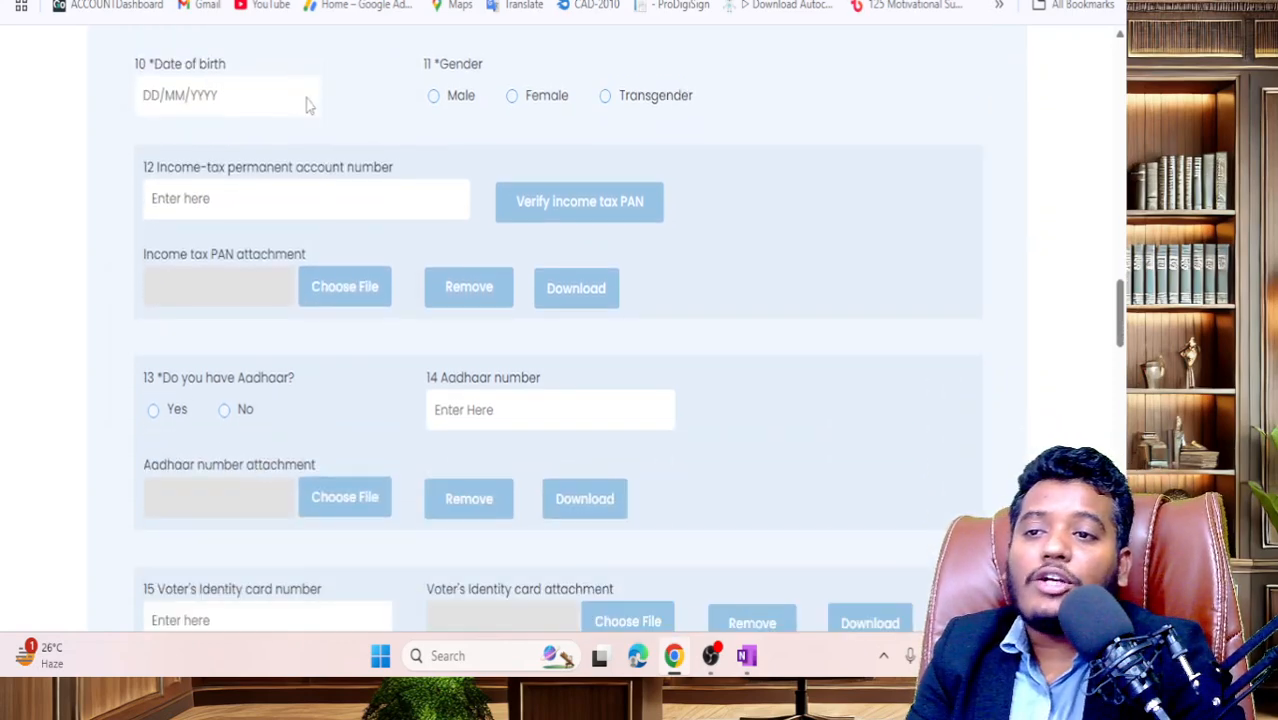
- Set the applicant's gender to Male on the DIR-3 form
click(305, 96)
click(680, 222)
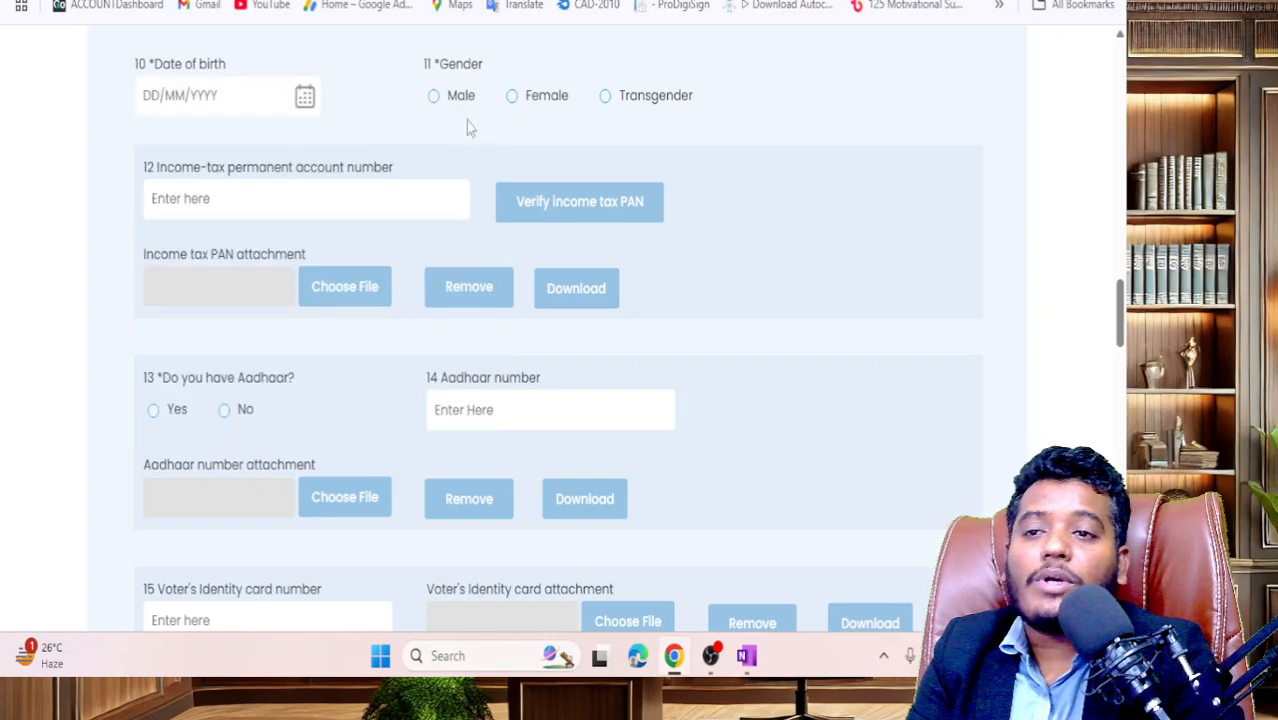
click(434, 97)
click(244, 212)
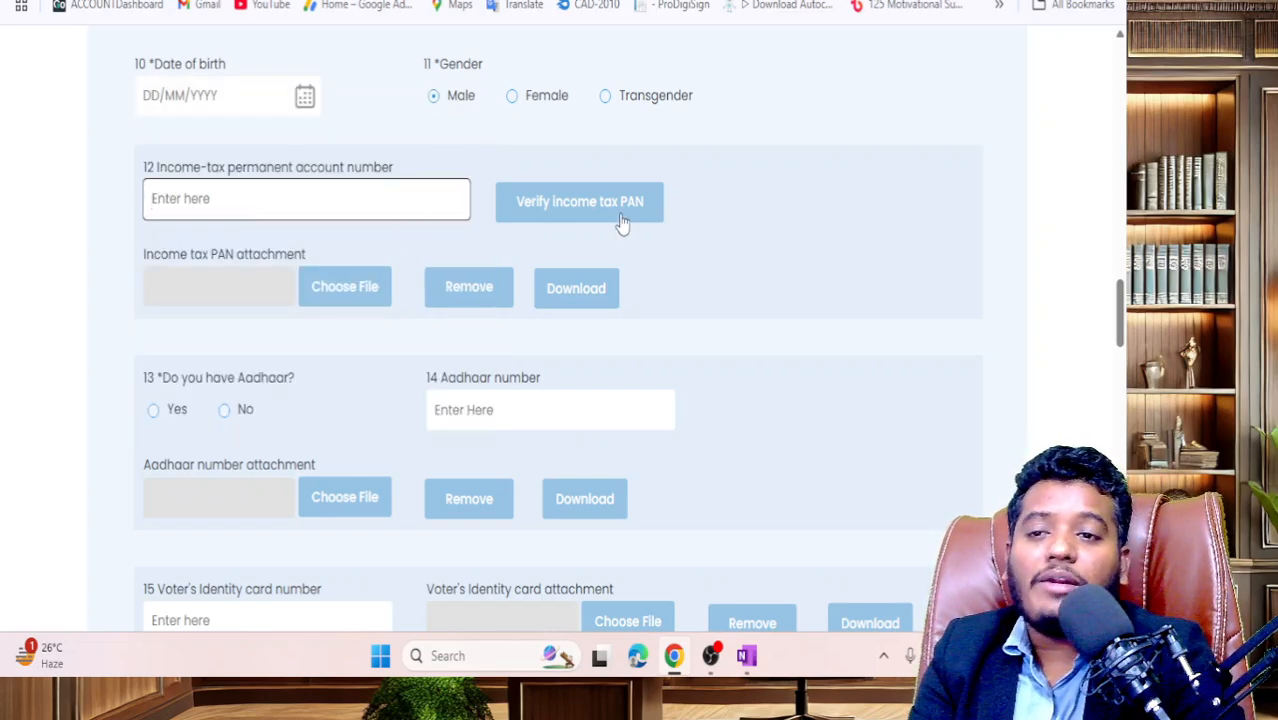
- Answer 'Do you have Aadhaar?' as No, then change it to Yes
scroll(584, 214, down, 1)
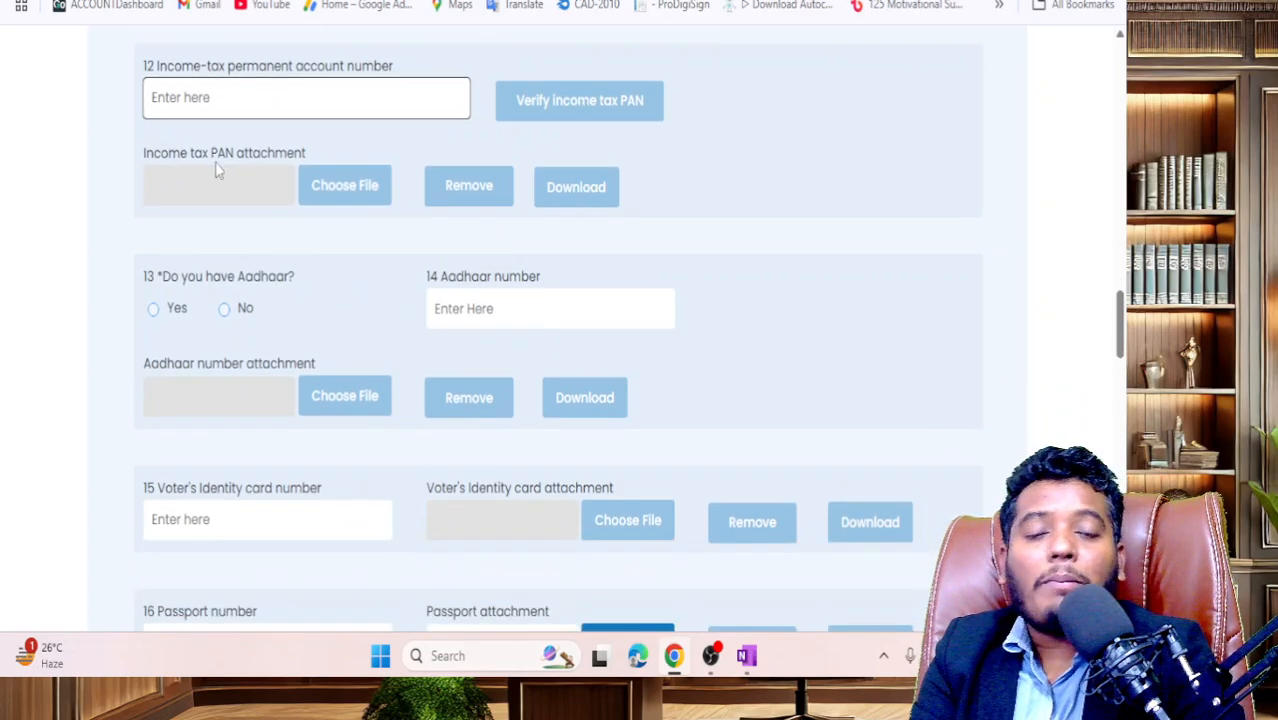
scroll(493, 212, down, 1)
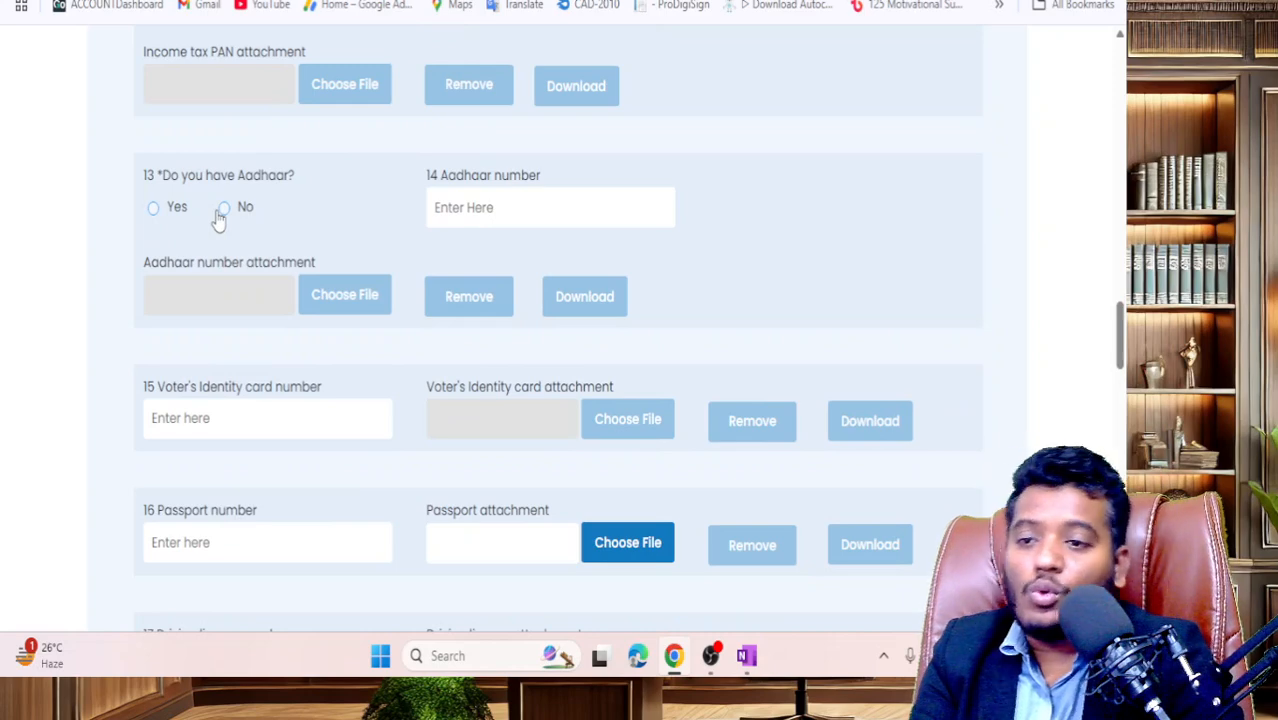
click(226, 220)
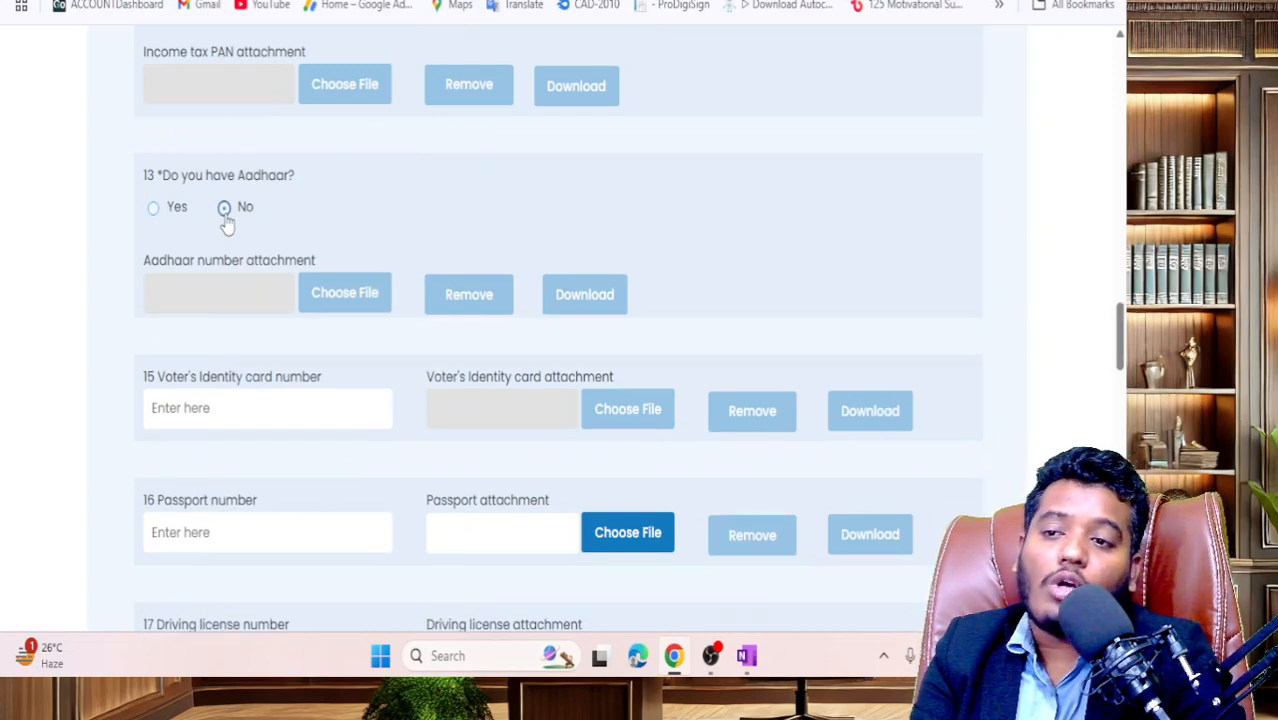
scroll(226, 222, down, 2)
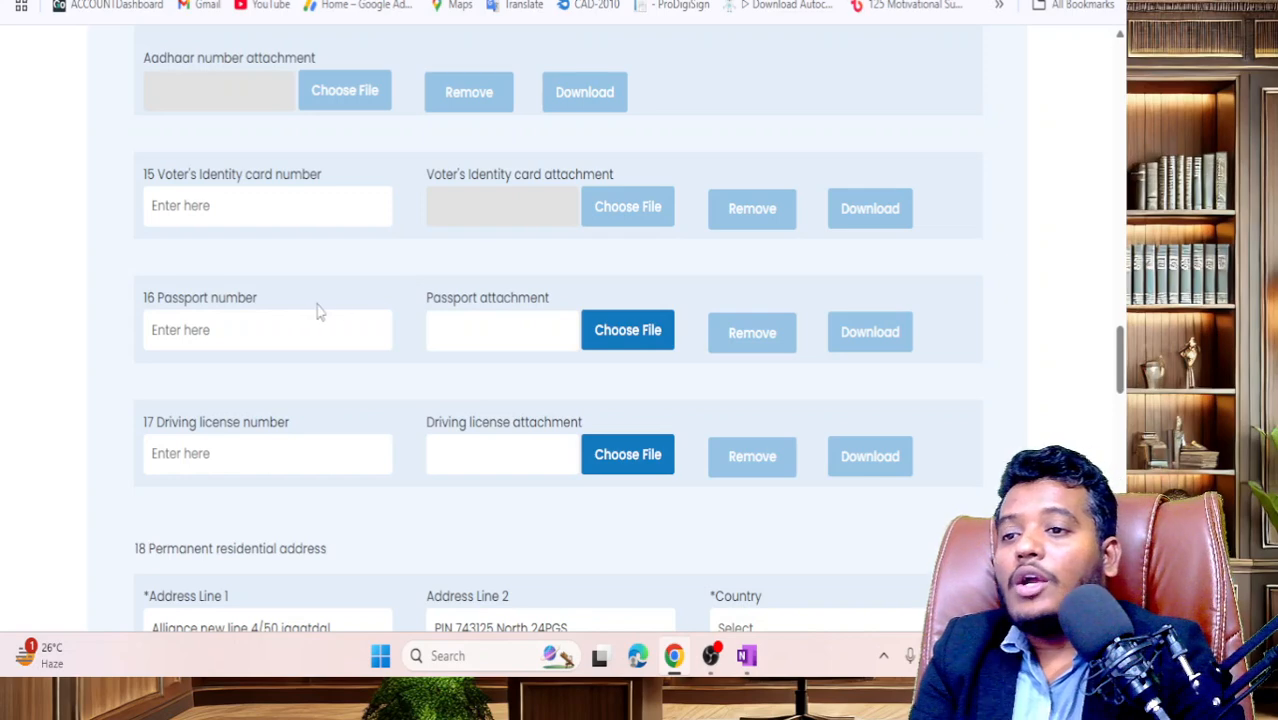
scroll(318, 290, up, 1)
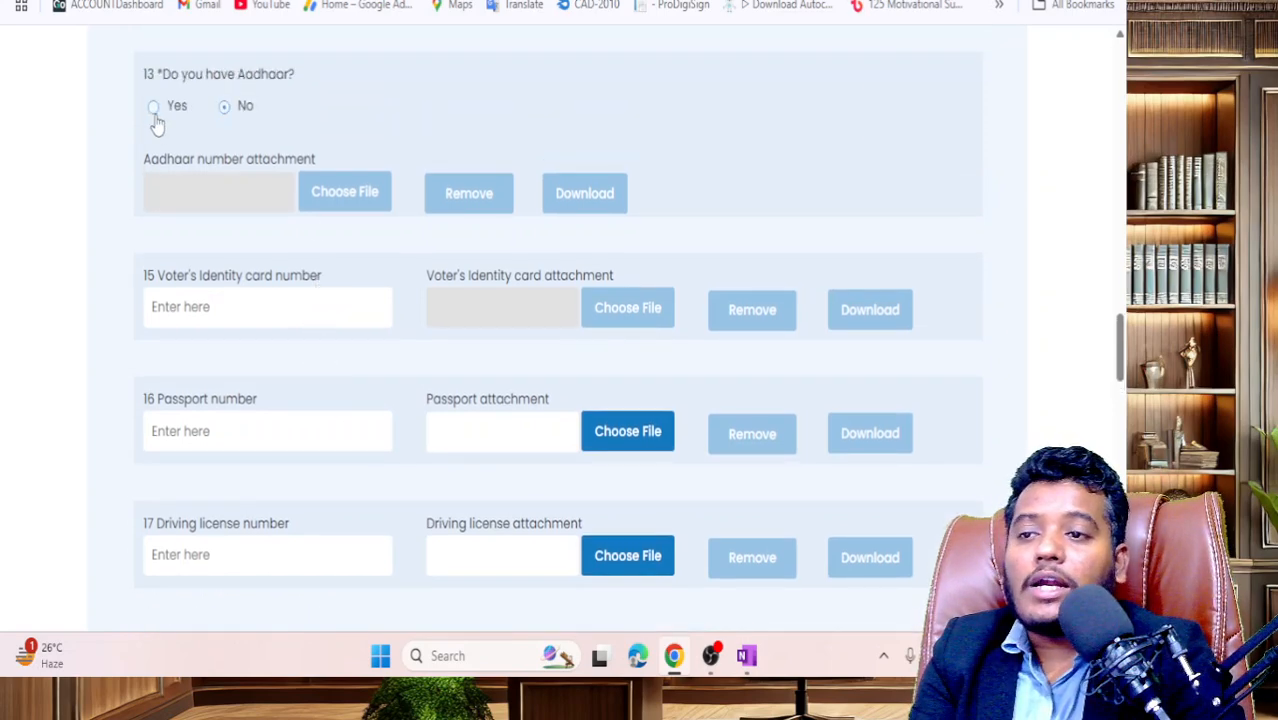
click(152, 110)
scroll(500, 241, down, 1)
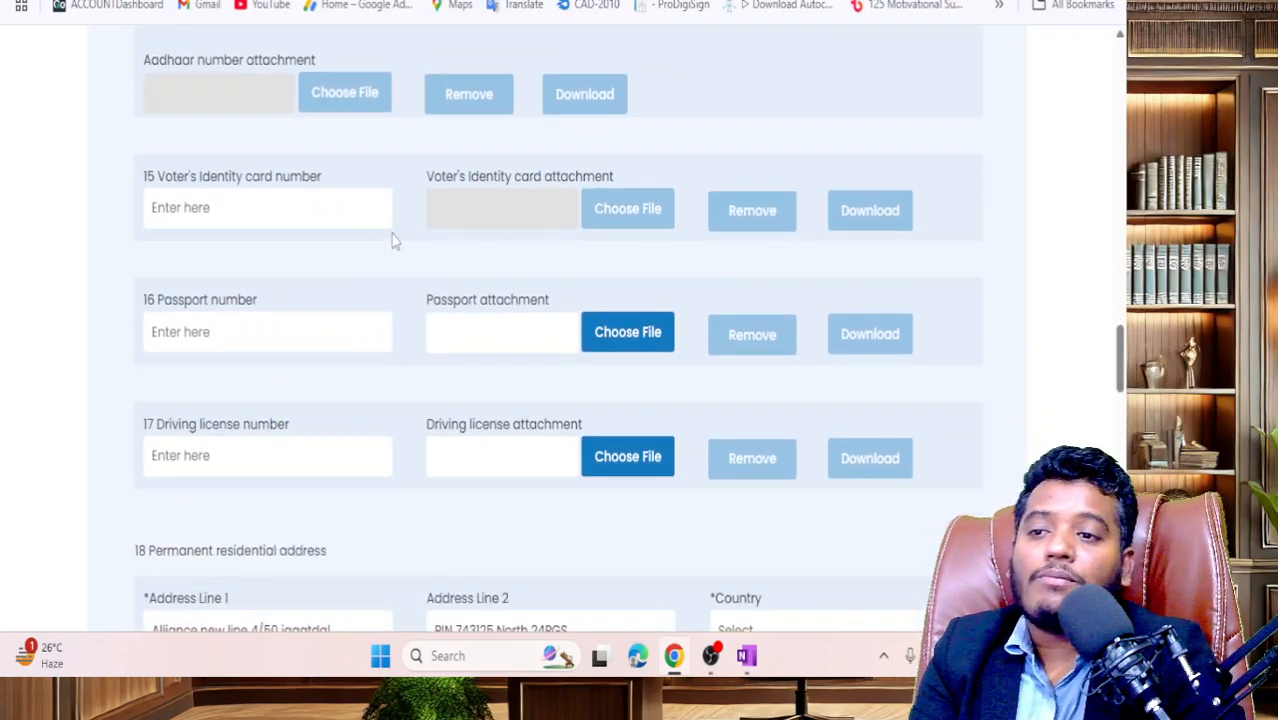
scroll(365, 288, down, 1)
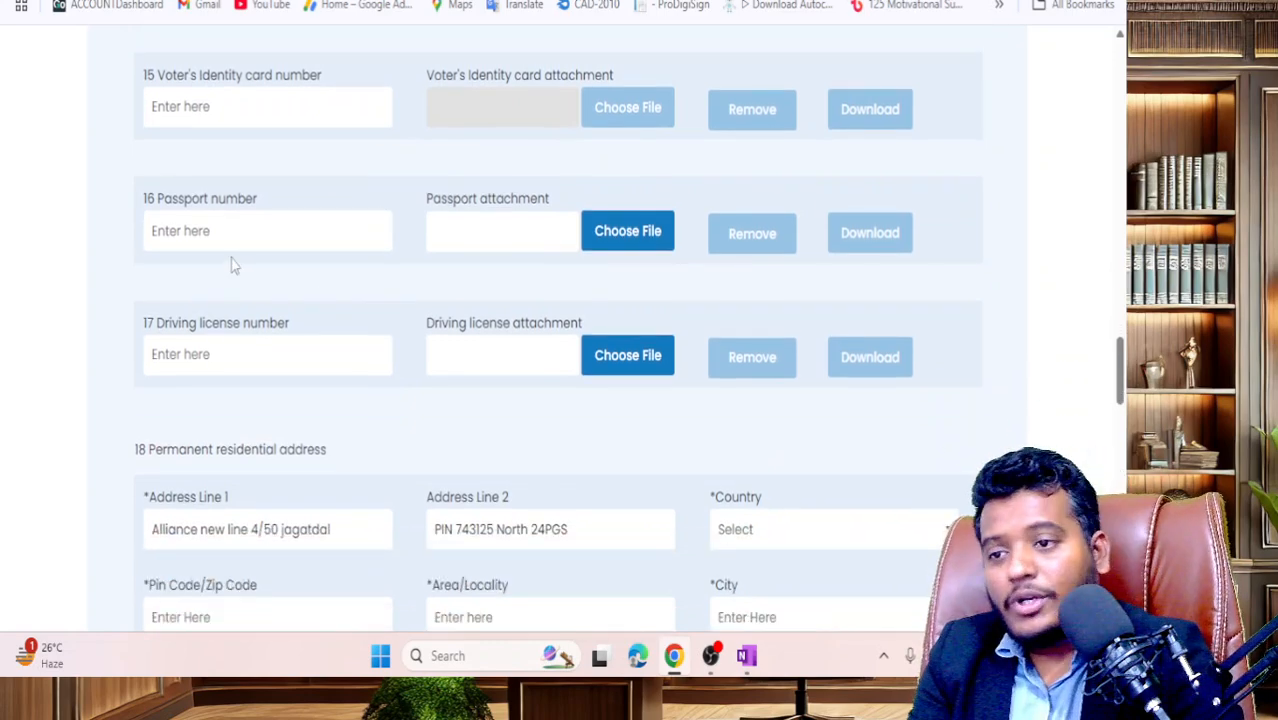
scroll(237, 367, down, 8)
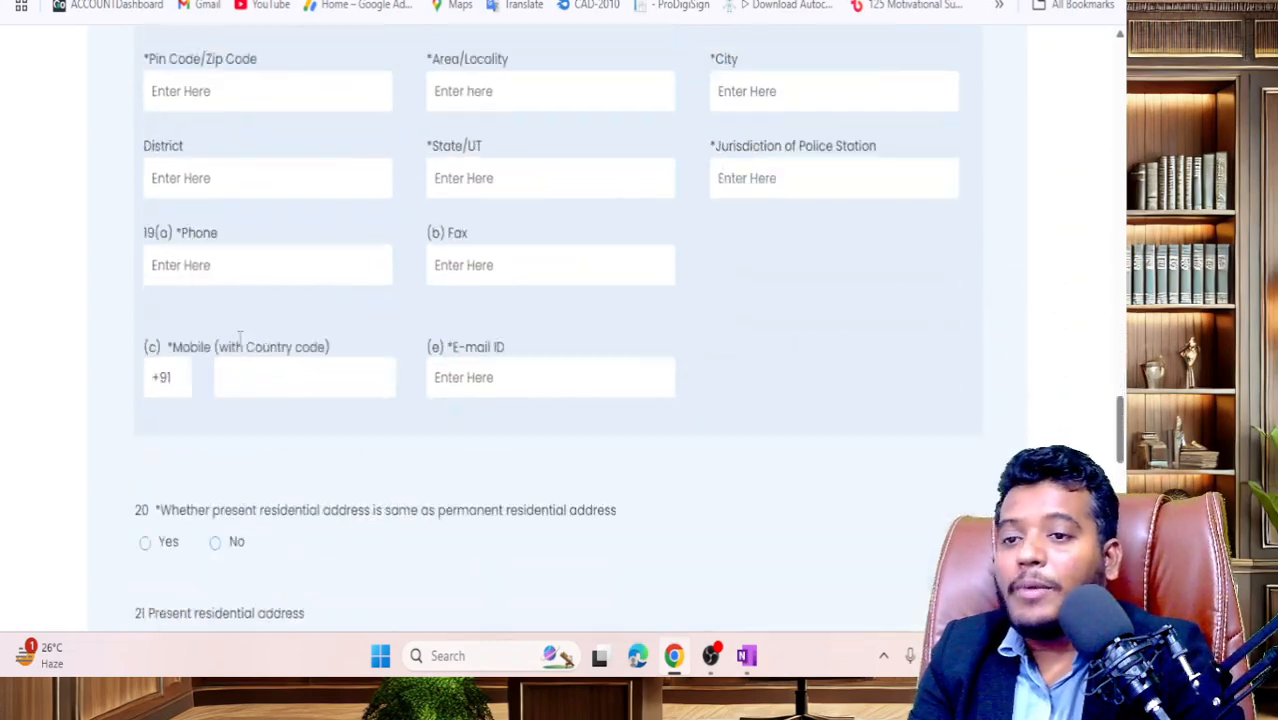
scroll(241, 318, up, 1)
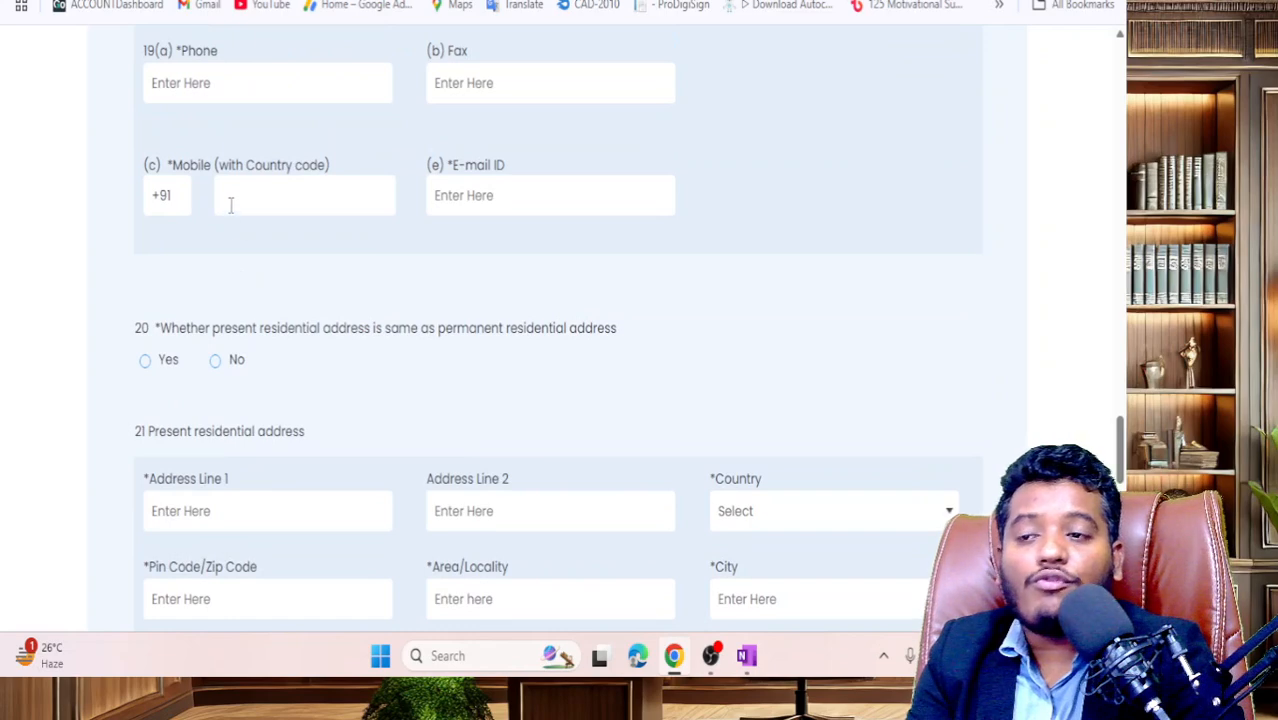
click(187, 195)
drag(160, 195, 123, 200)
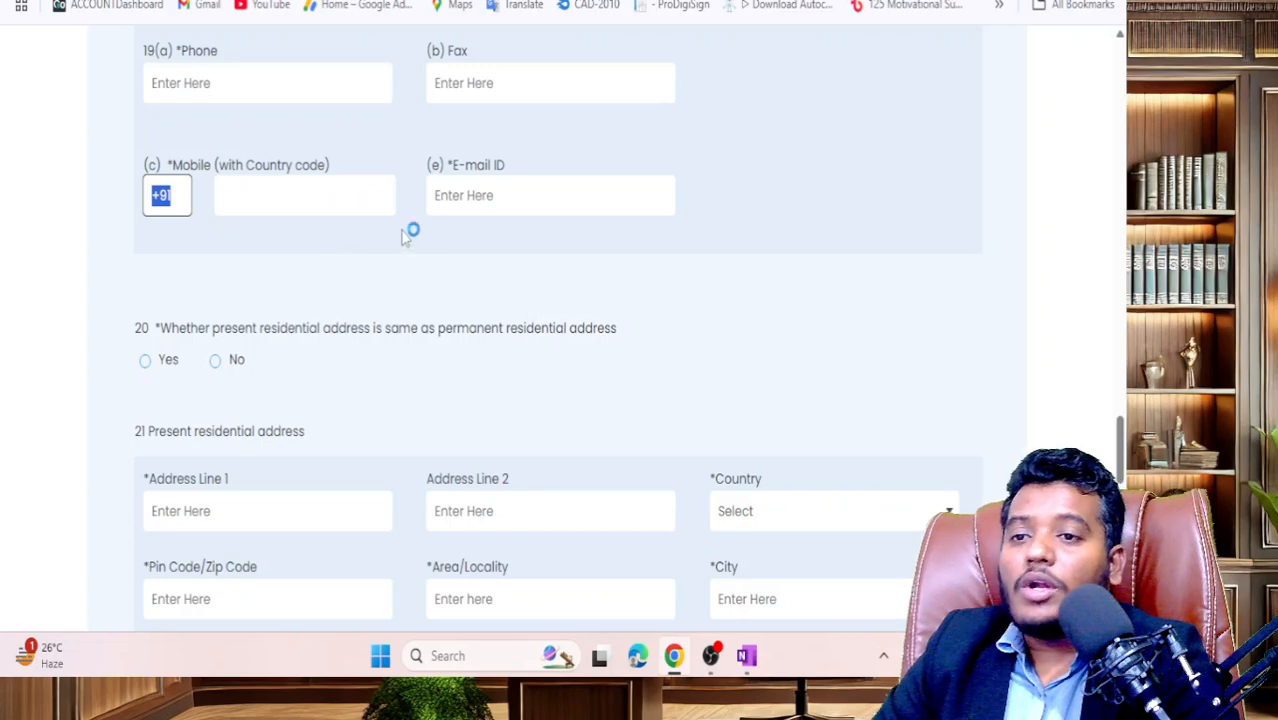
drag(178, 329, 318, 245)
scroll(245, 328, down, 1)
scroll(245, 325, up, 1)
scroll(244, 321, down, 1)
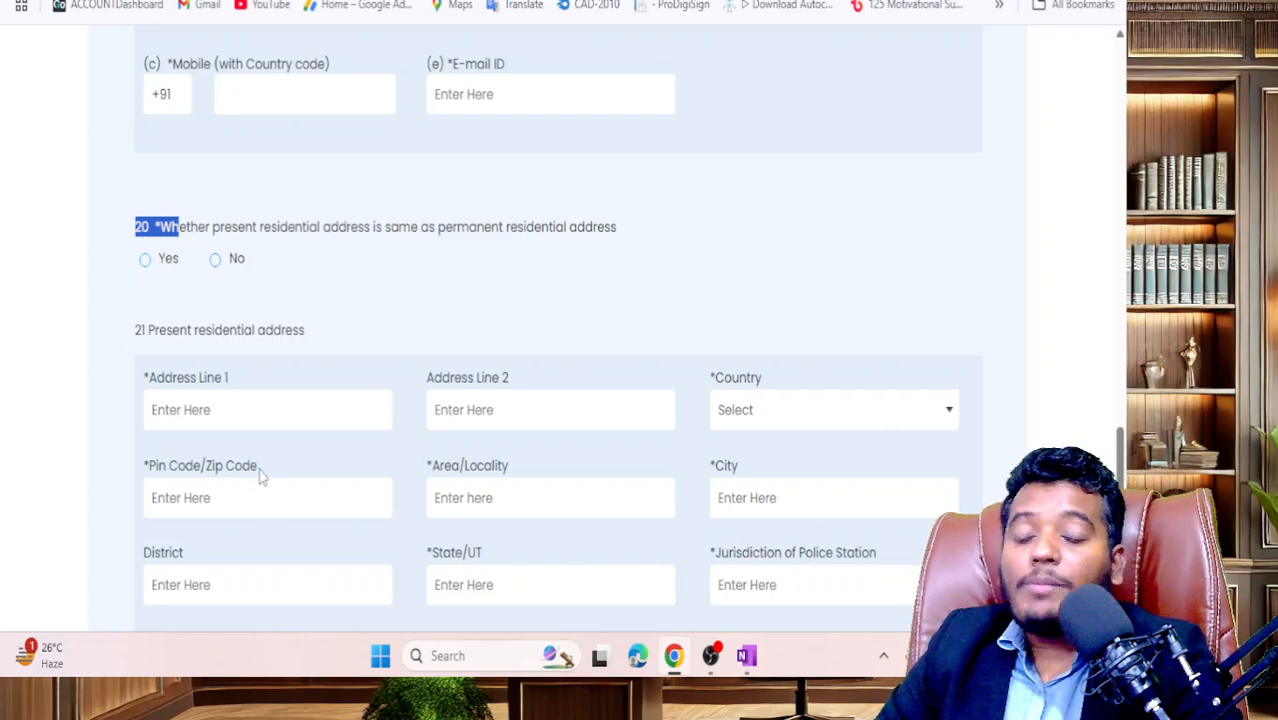
scroll(271, 488, down, 2)
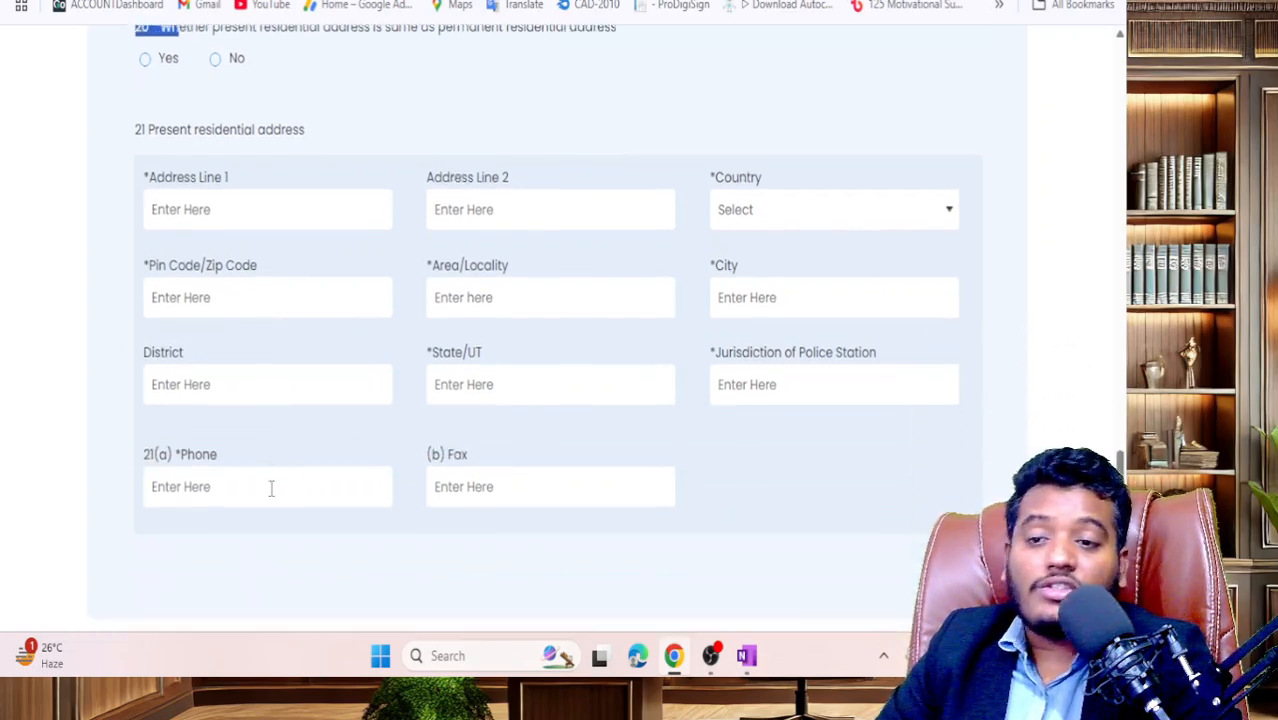
scroll(271, 488, up, 2)
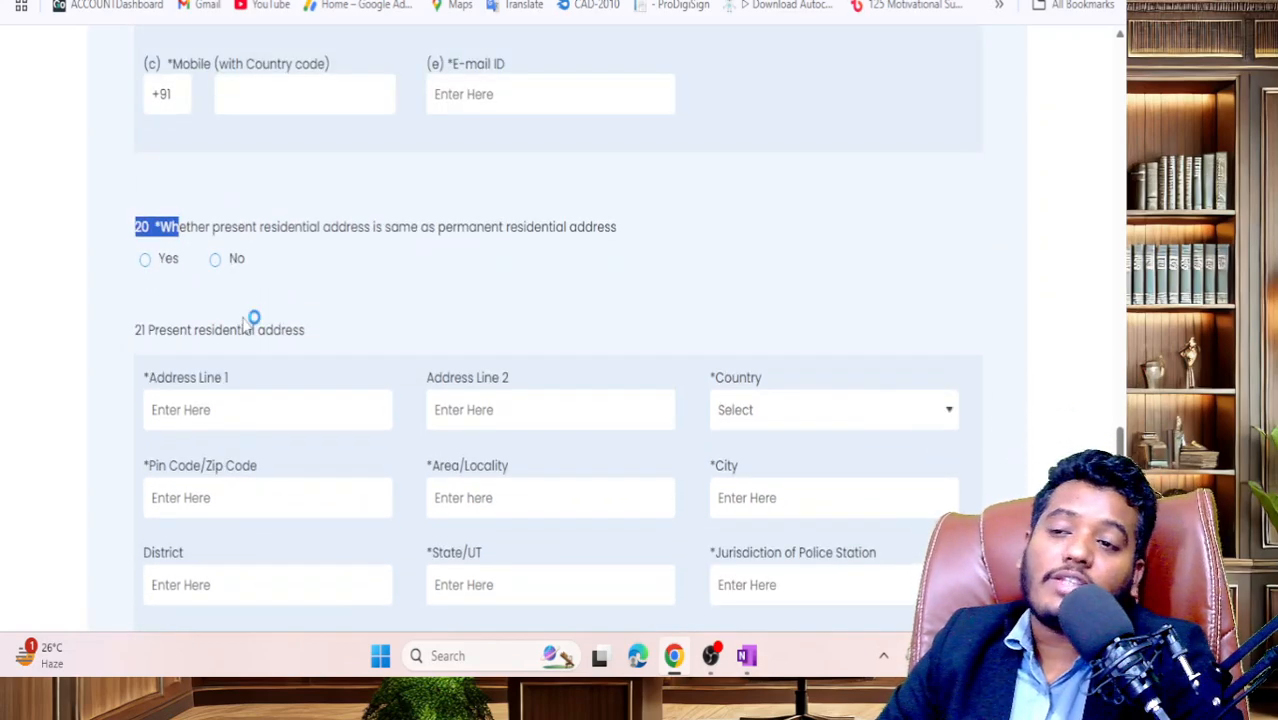
click(299, 259)
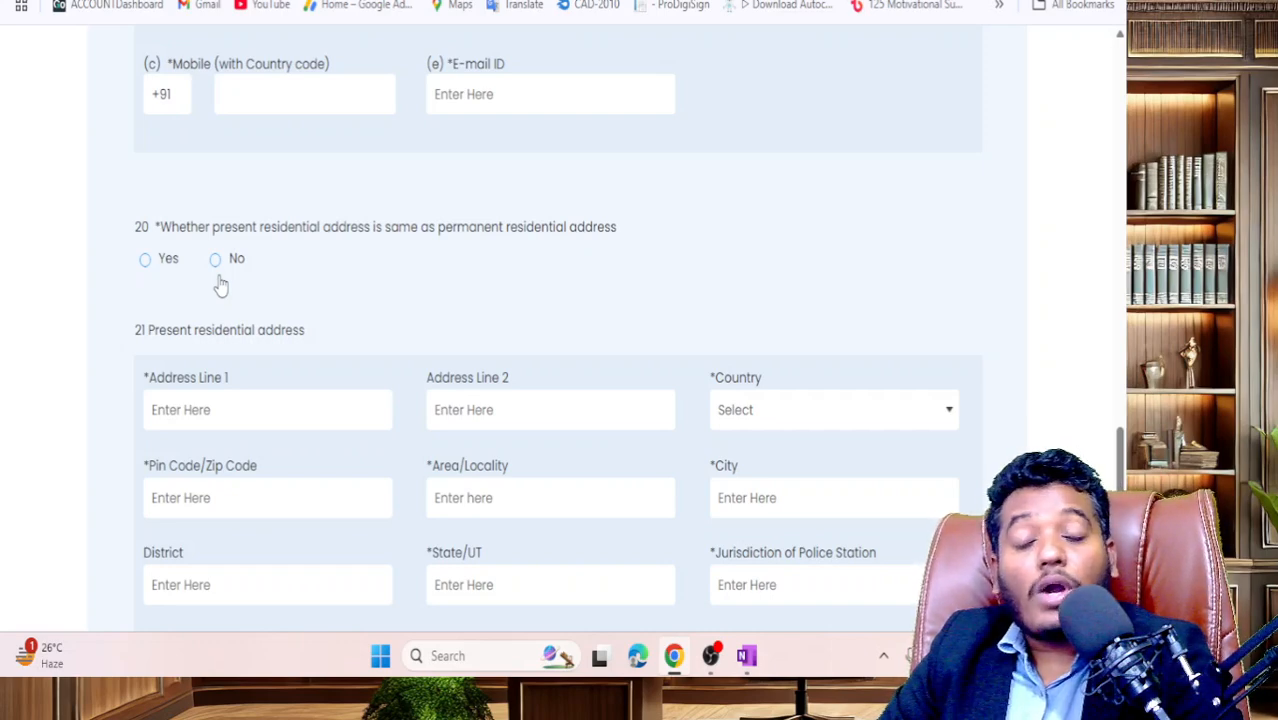
scroll(360, 310, up, 1)
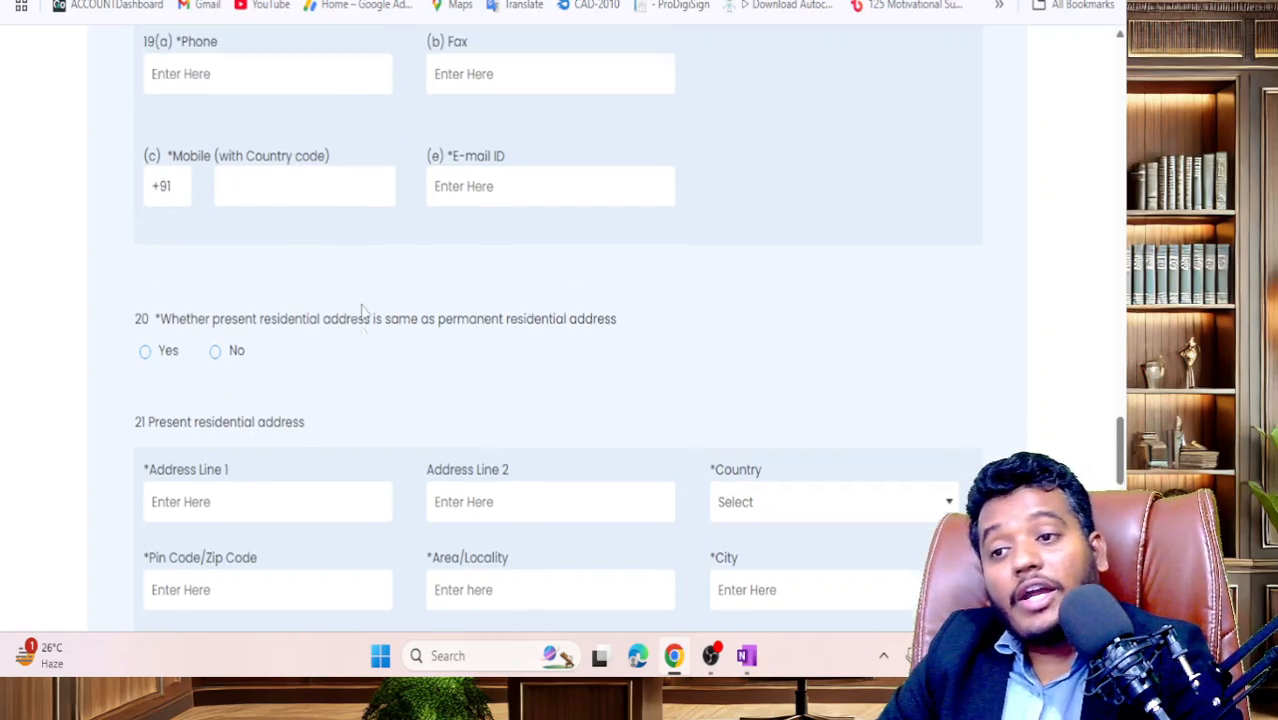
scroll(360, 353, up, 2)
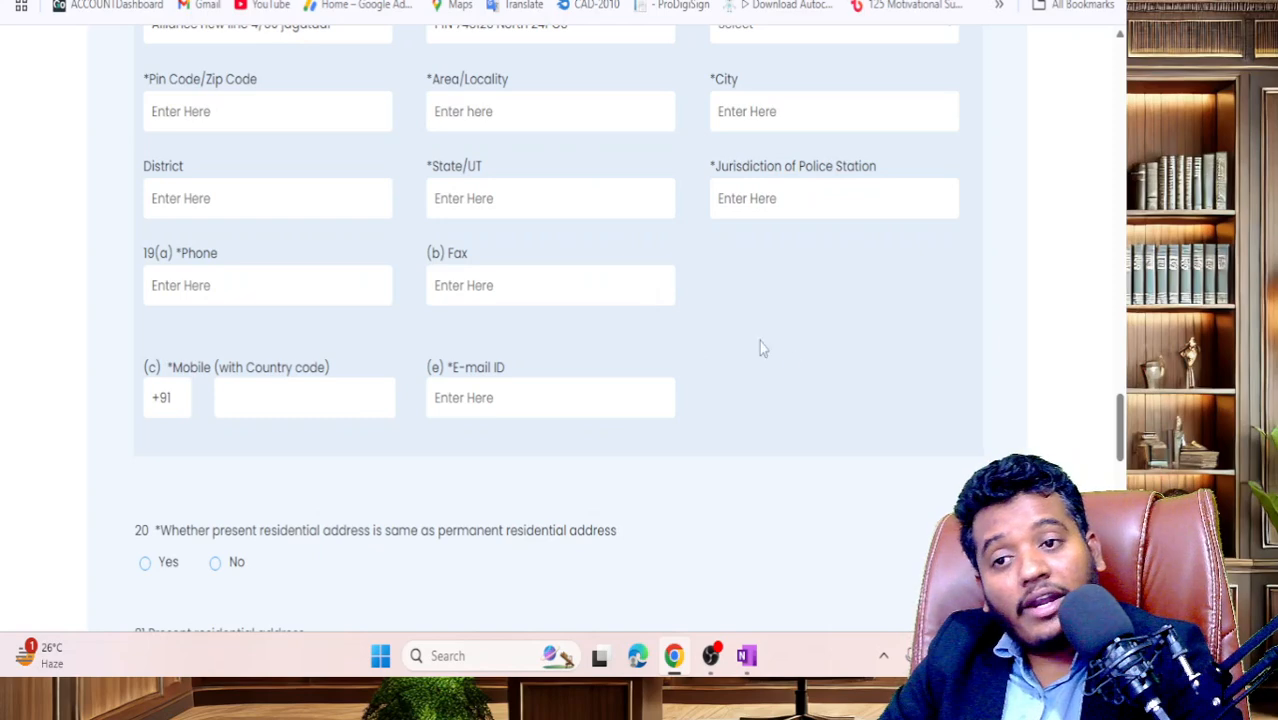
scroll(828, 343, down, 4)
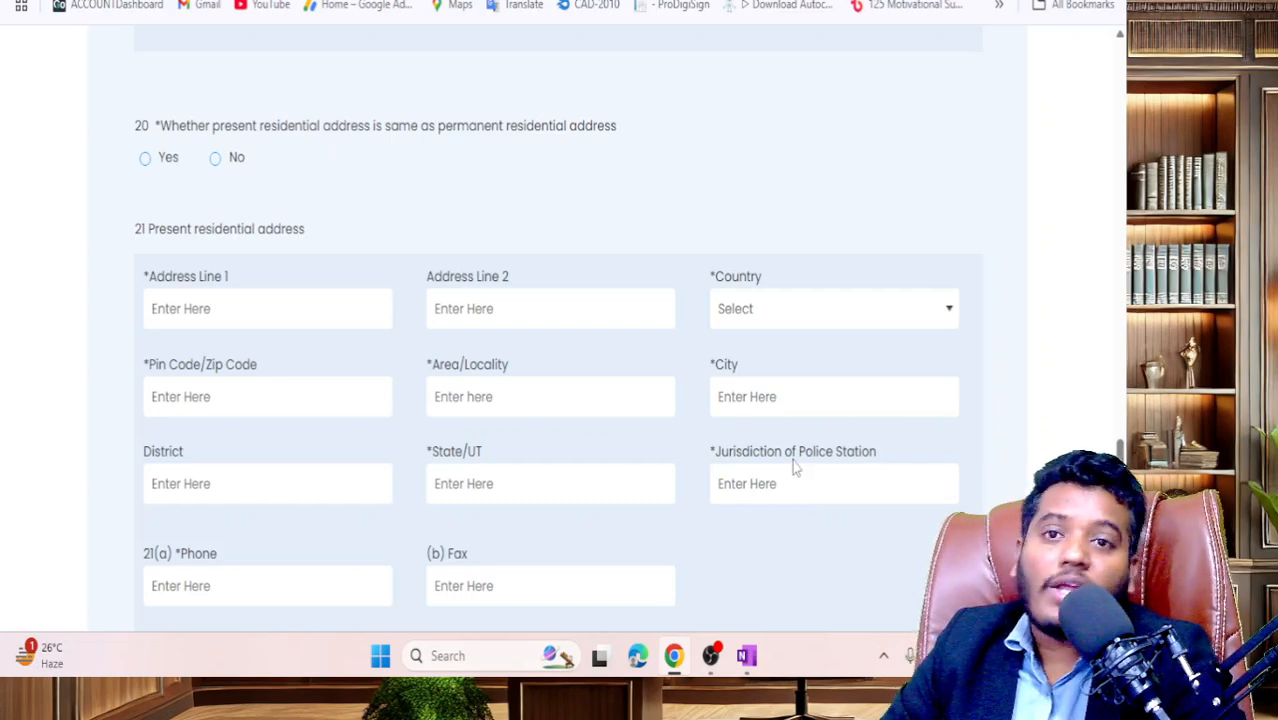
- Make the present address the same as the permanent address, advance, and accept the PAN-verified confirmation
click(180, 161)
scroll(430, 294, down, 5)
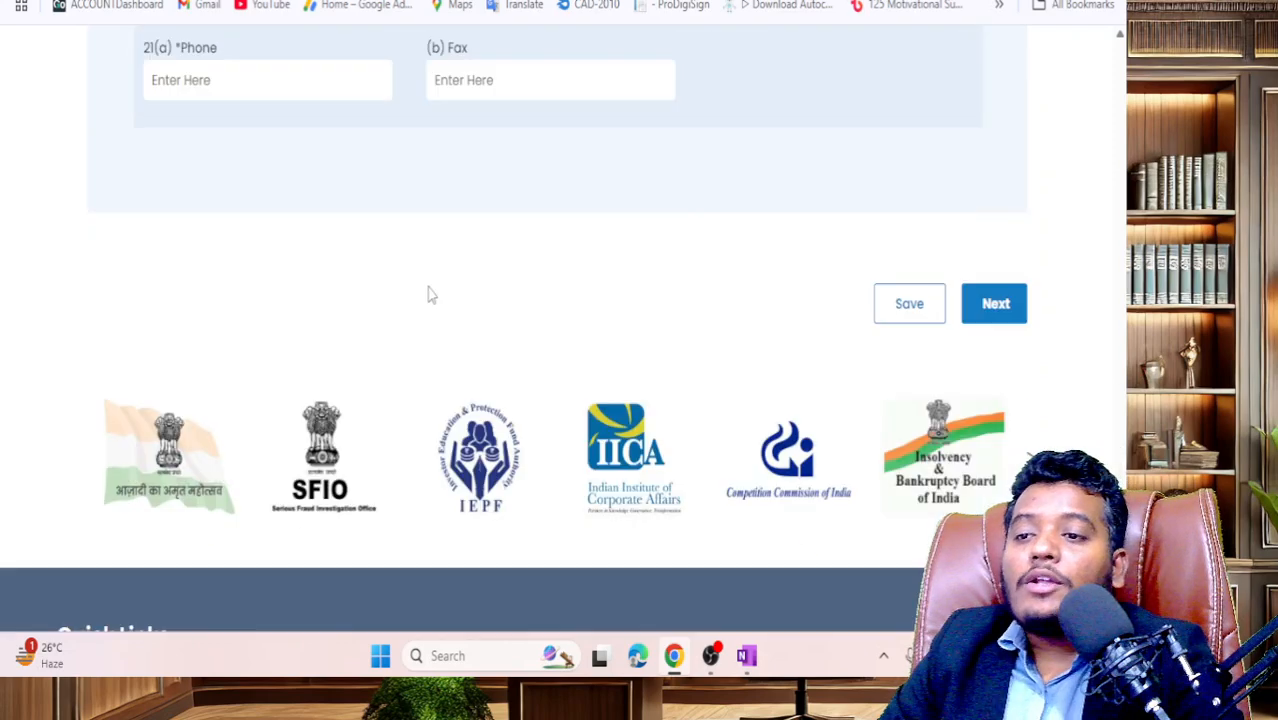
click(962, 318)
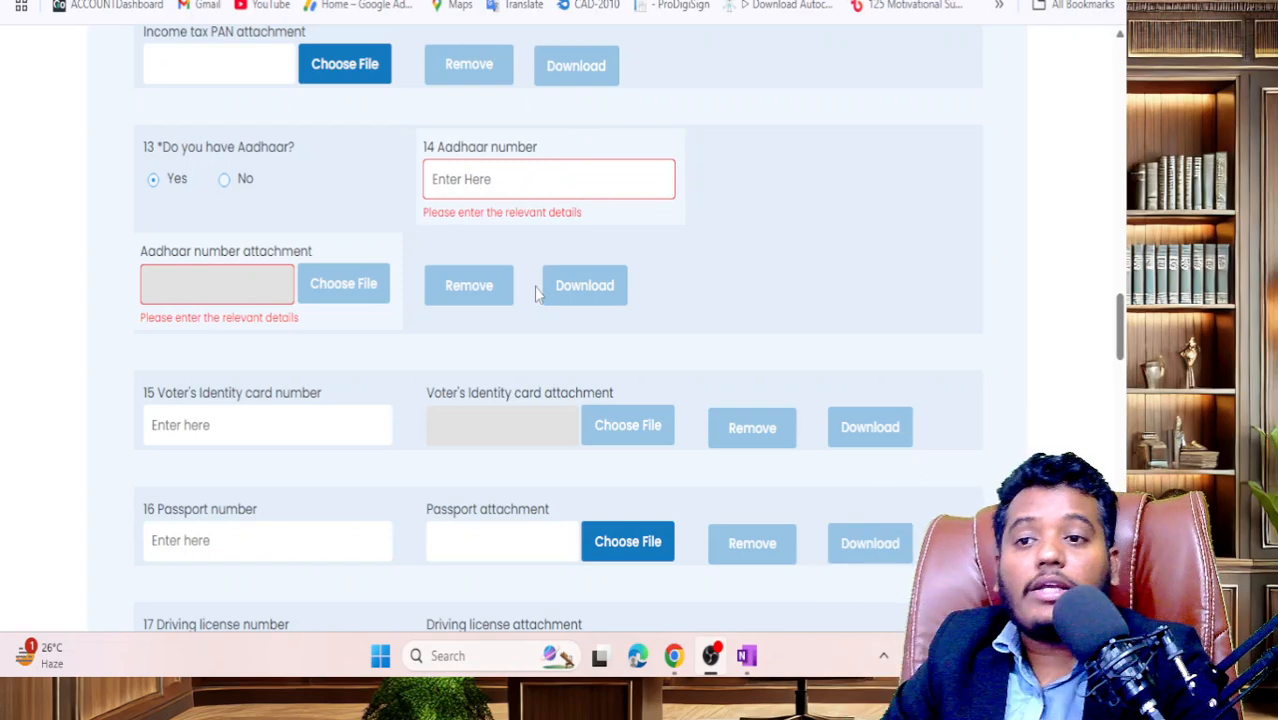
scroll(535, 288, up, 2)
scroll(536, 290, down, 2)
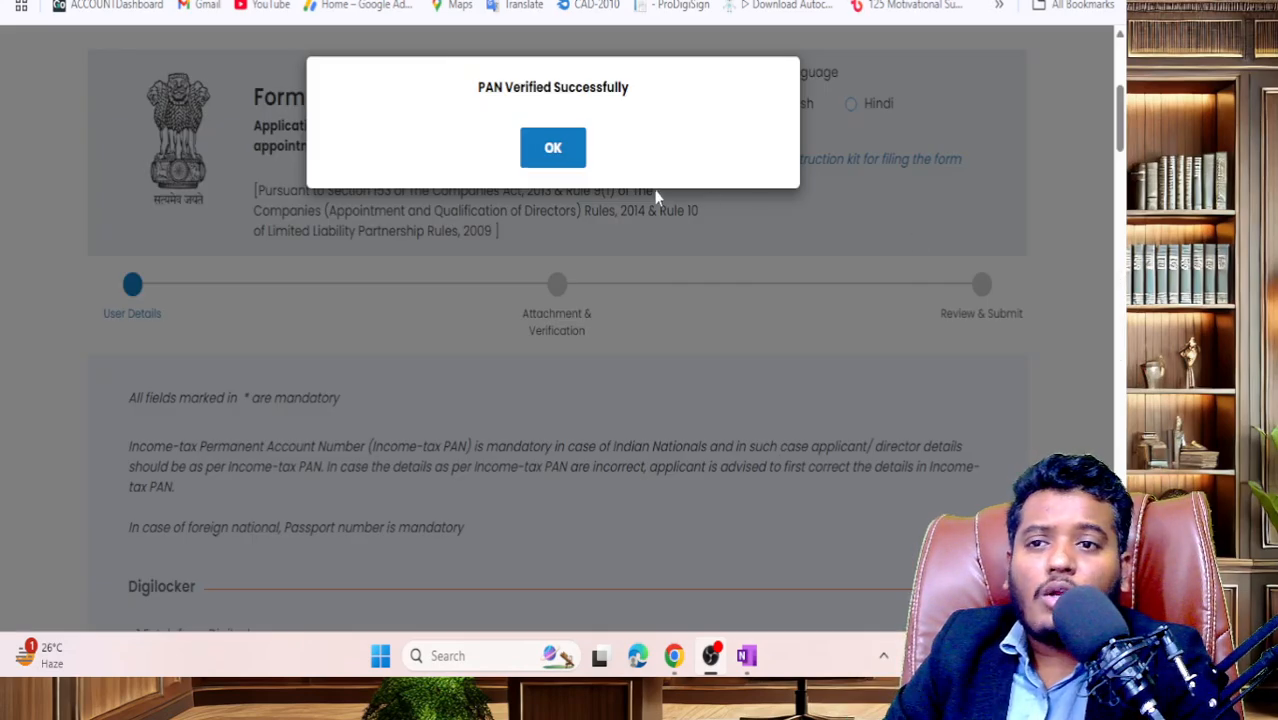
click(553, 148)
- Try attaching the merged BR-Offer PDF as PAN proof and dismiss the over-2MB warning
scroll(579, 374, down, 15)
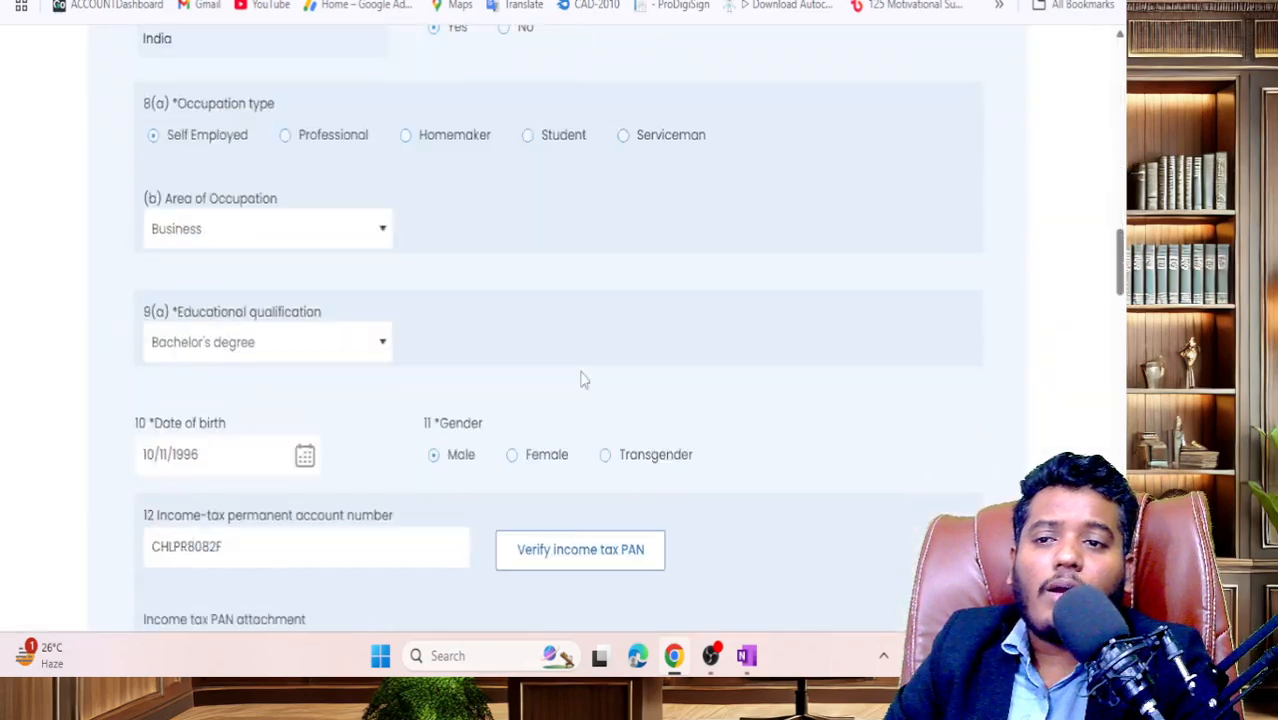
scroll(585, 379, up, 3)
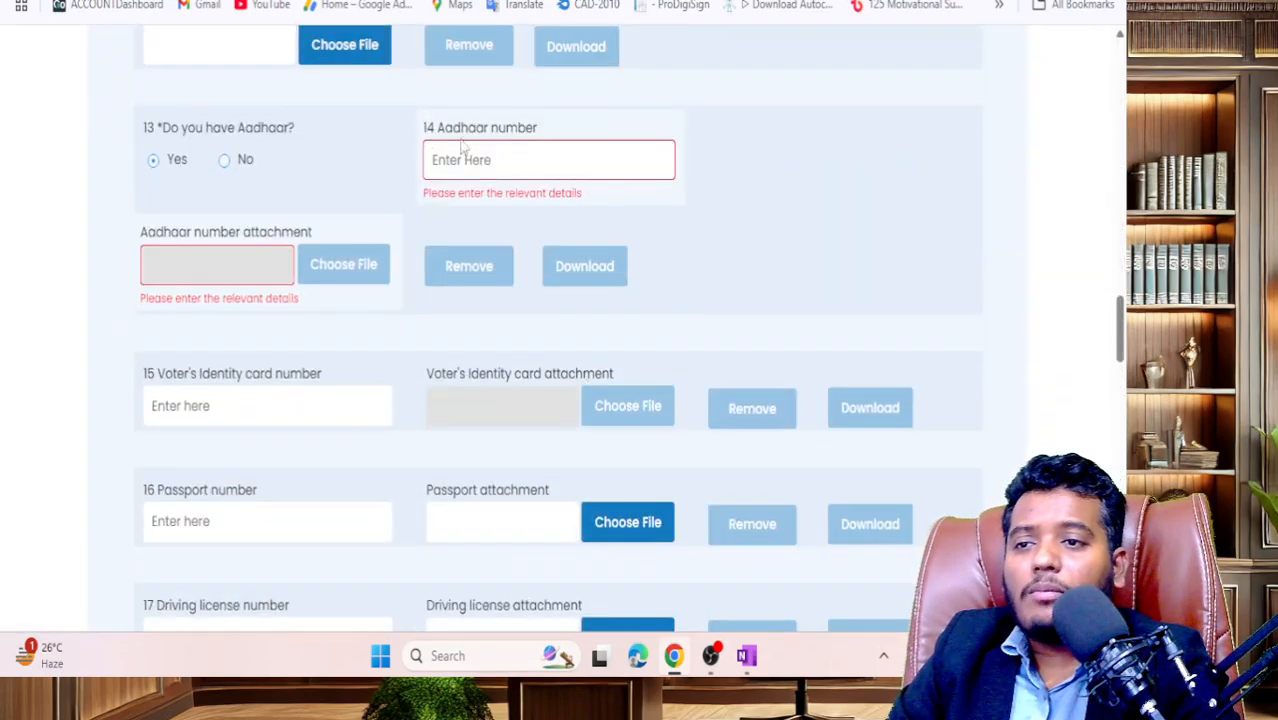
scroll(424, 180, up, 1)
click(366, 147)
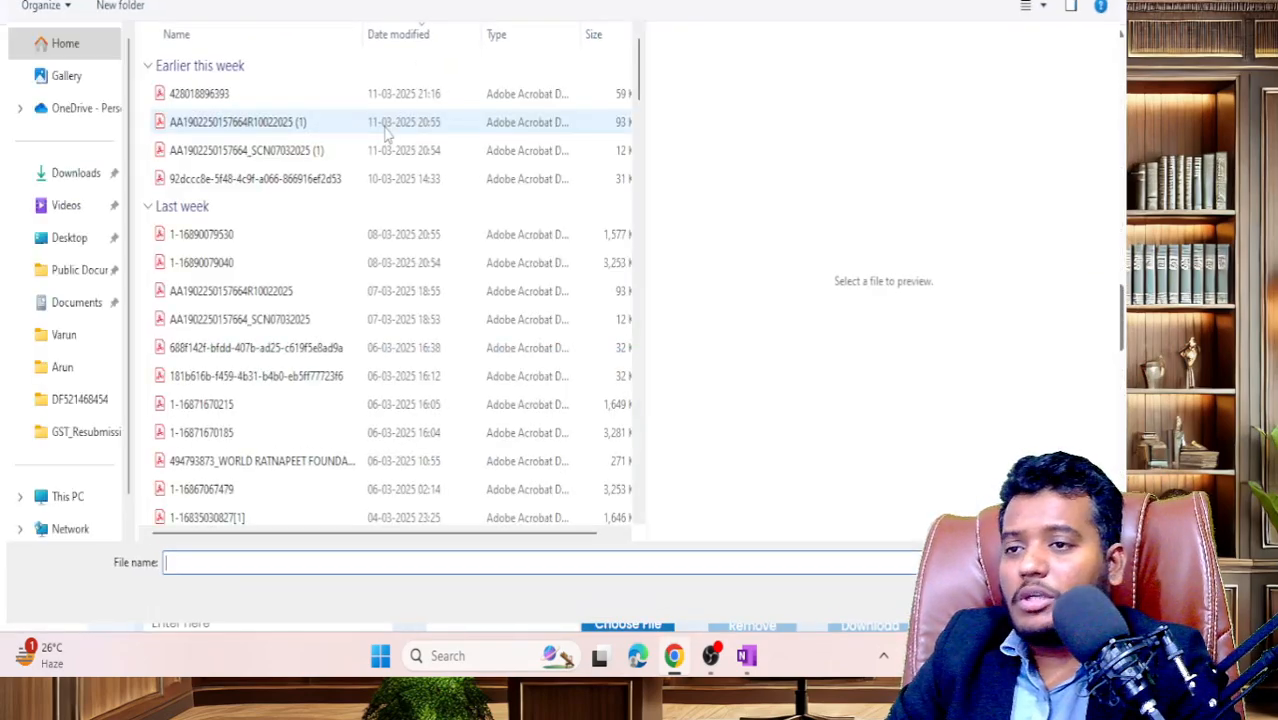
scroll(265, 150, down, 4)
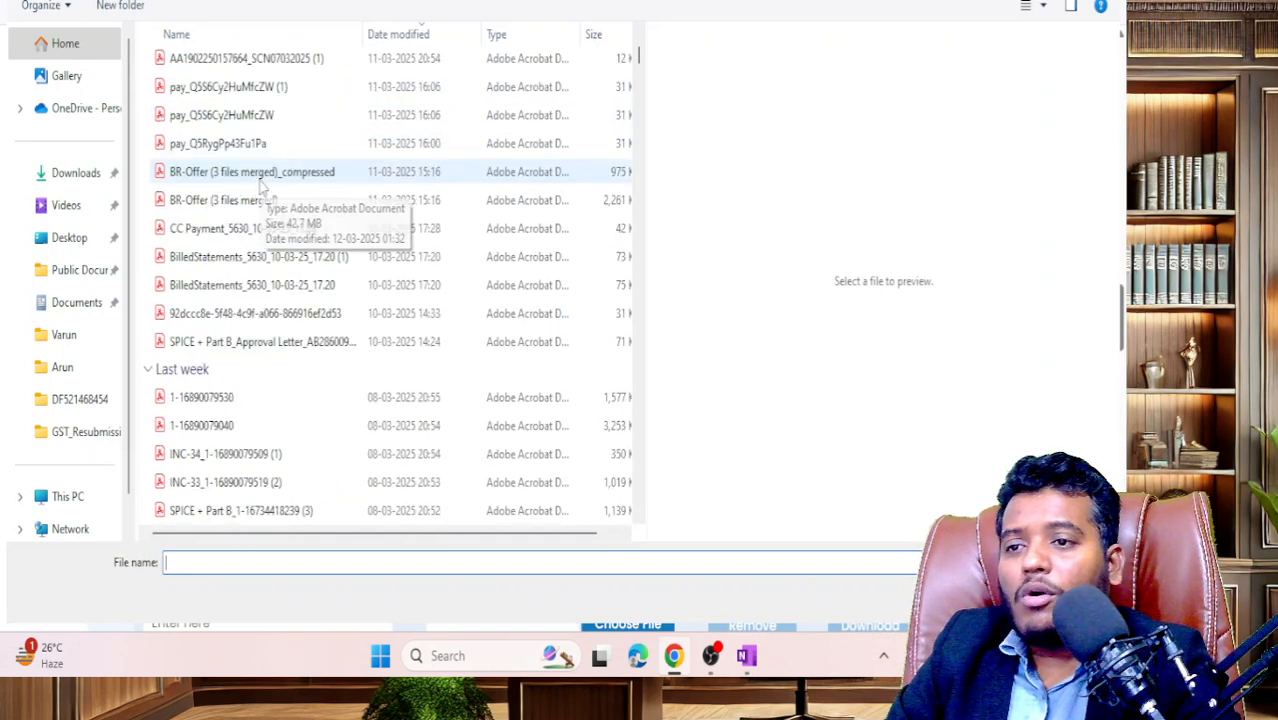
double_click(247, 205)
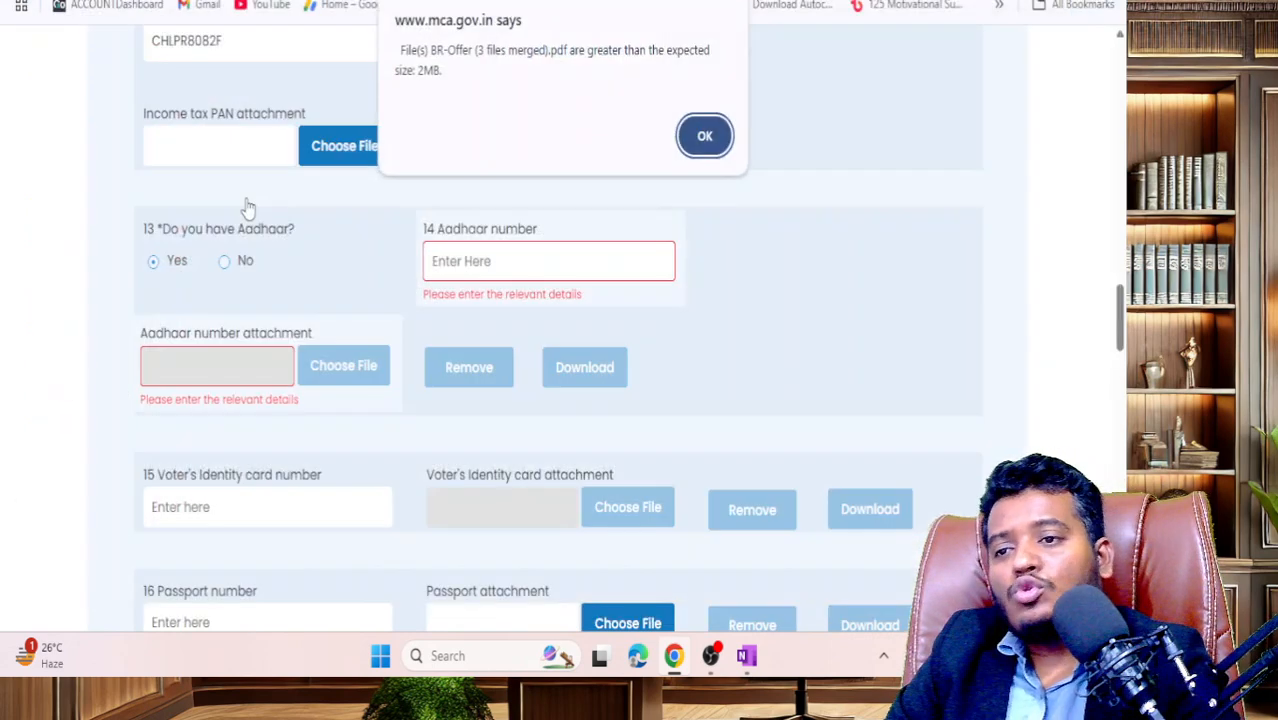
click(710, 133)
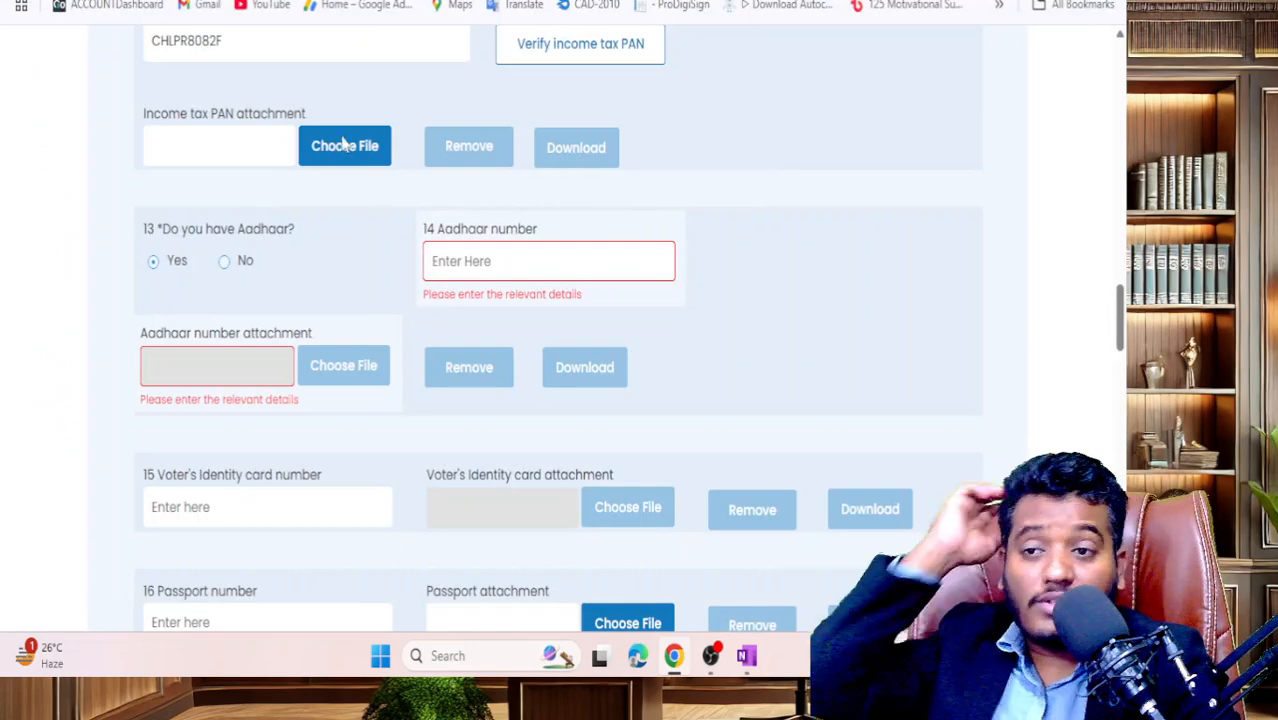
- Attach Projection.pdf as the income-tax PAN document and confirm the upload
click(343, 146)
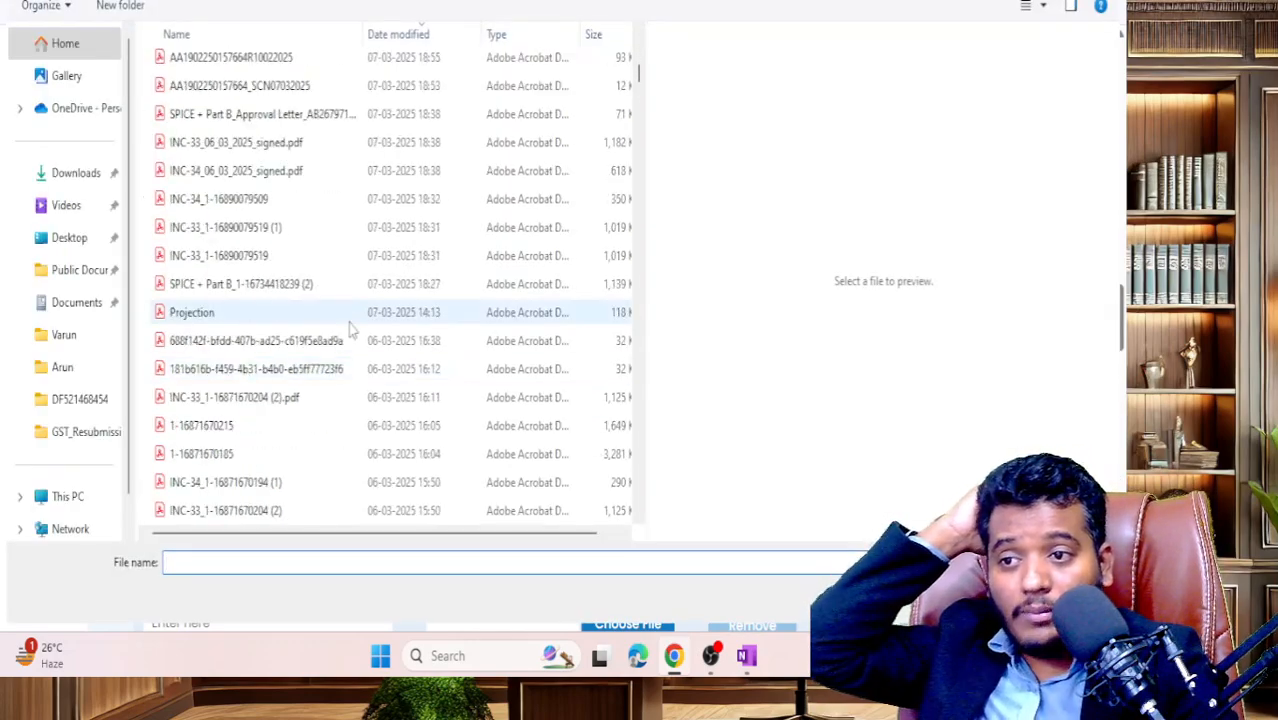
double_click(349, 322)
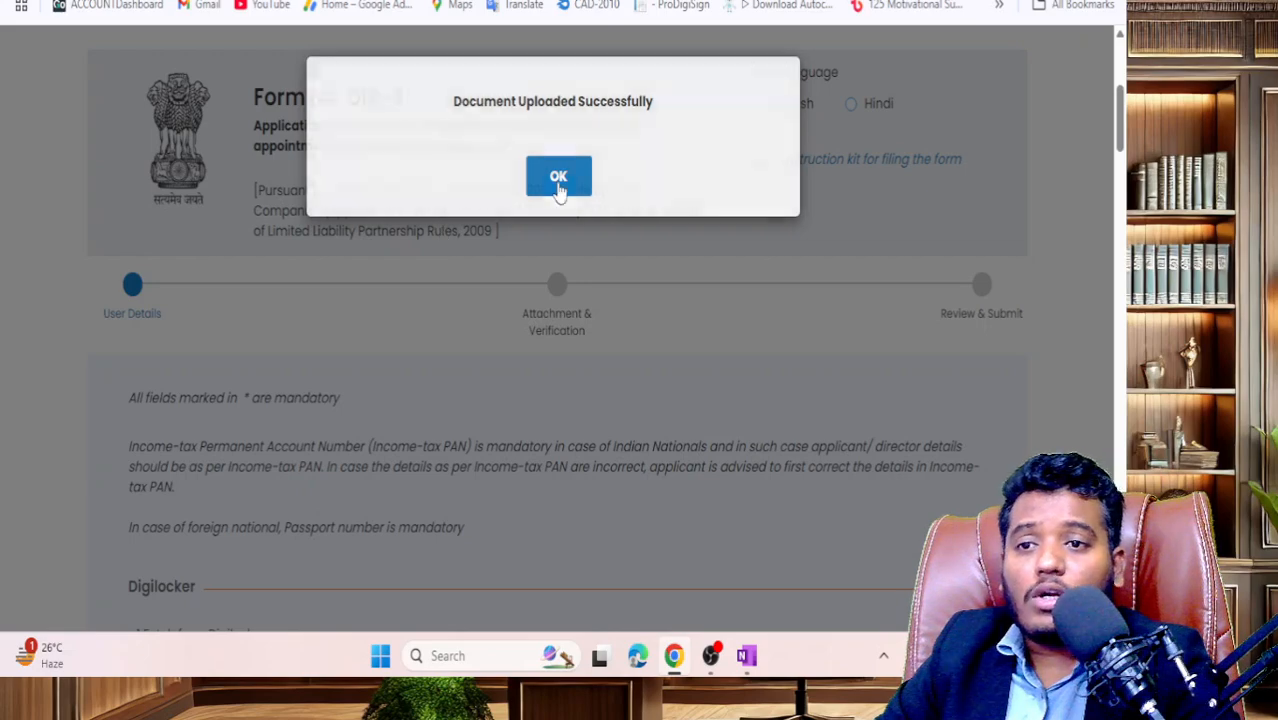
click(556, 175)
scroll(477, 331, down, 5)
scroll(477, 331, down, 10)
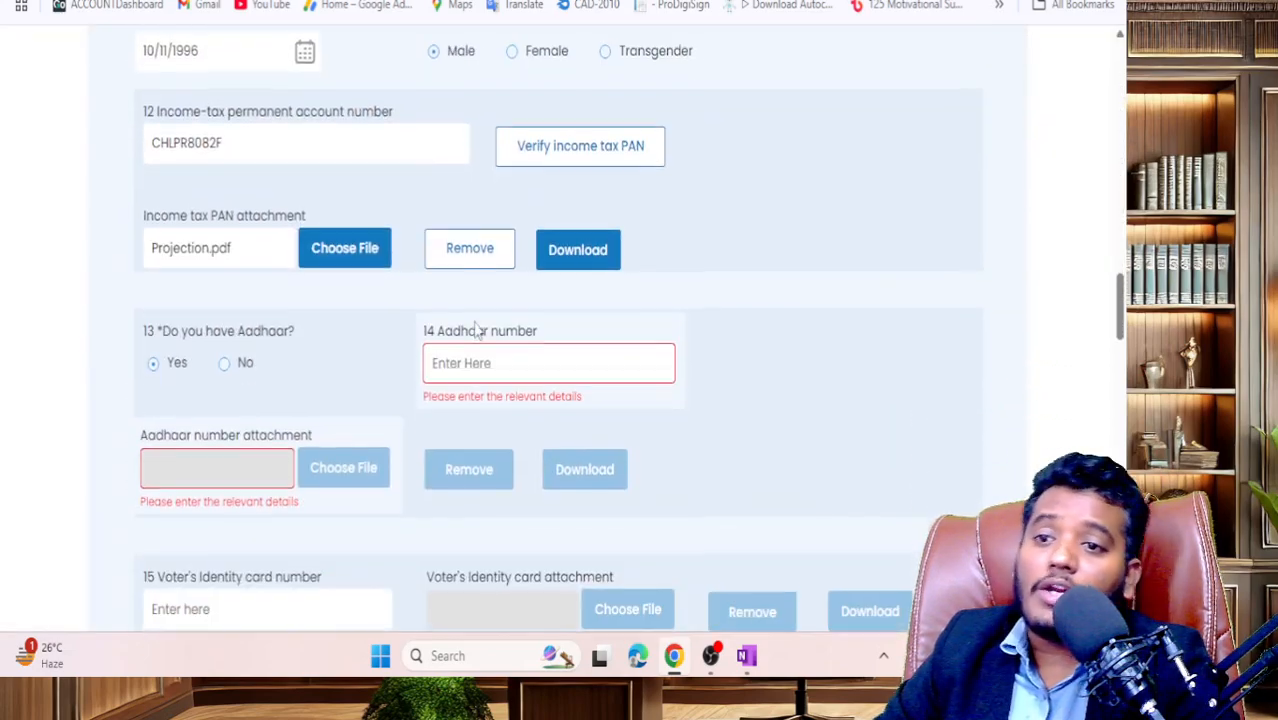
- Enter the applicant's 12-digit Aadhaar number in question 14
click(487, 361)
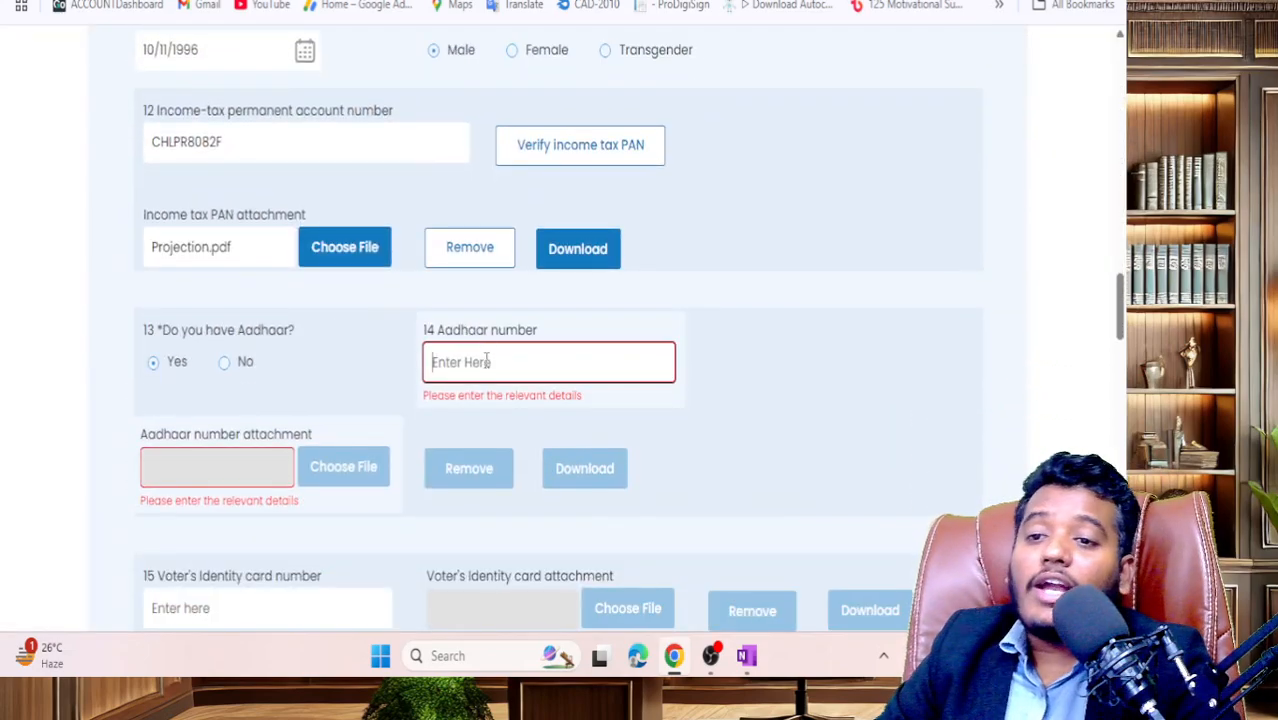
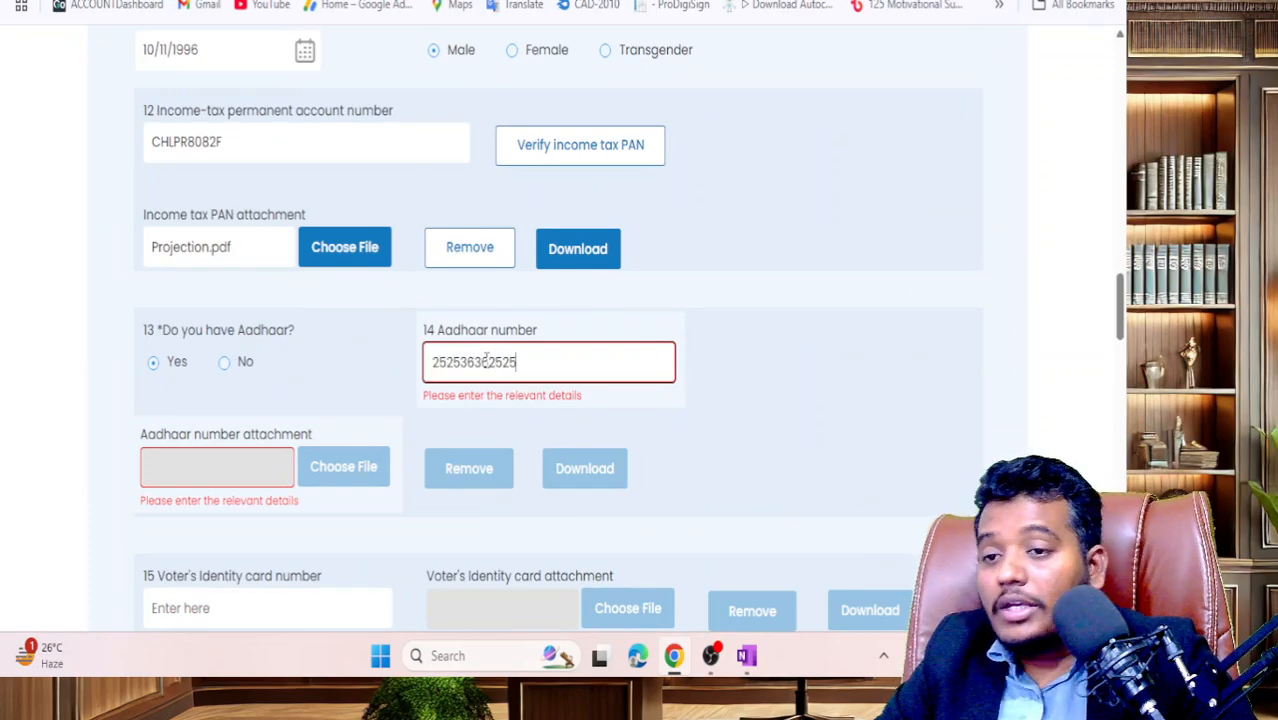
click(907, 325)
scroll(713, 456, down, 1)
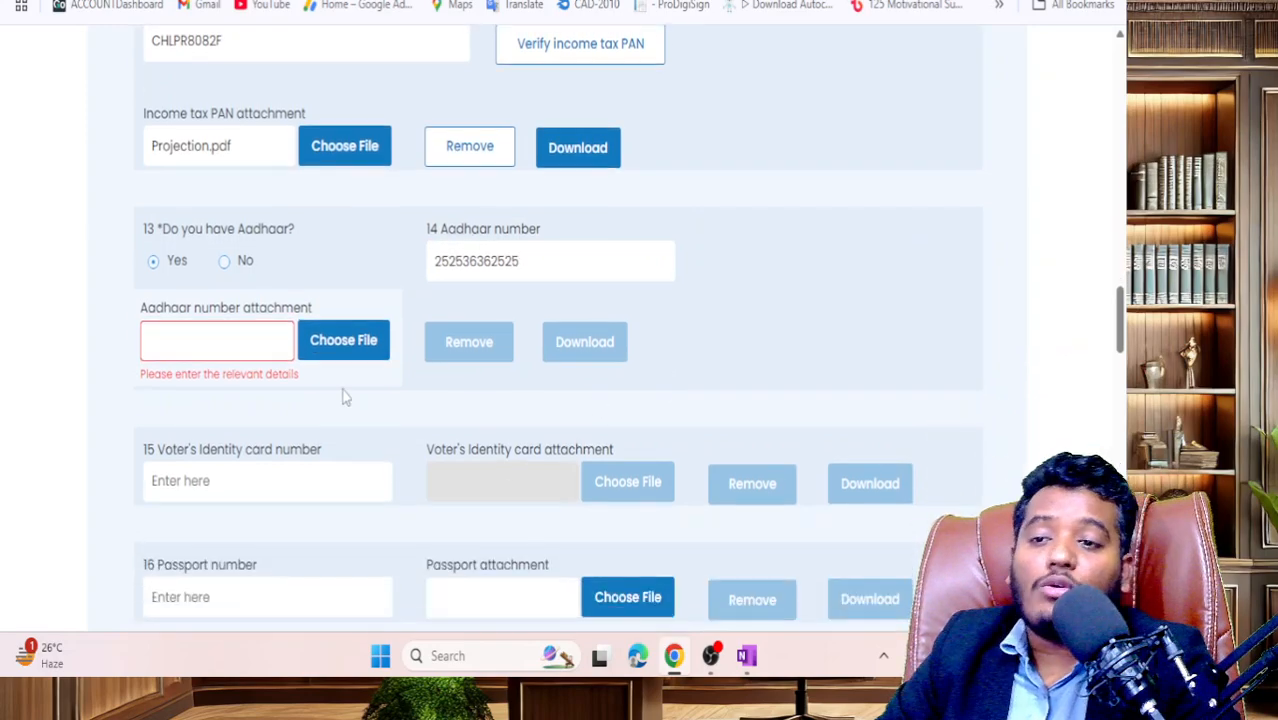
- Attach Projection.pdf as the Aadhaar number proof
click(338, 356)
scroll(335, 340, down, 5)
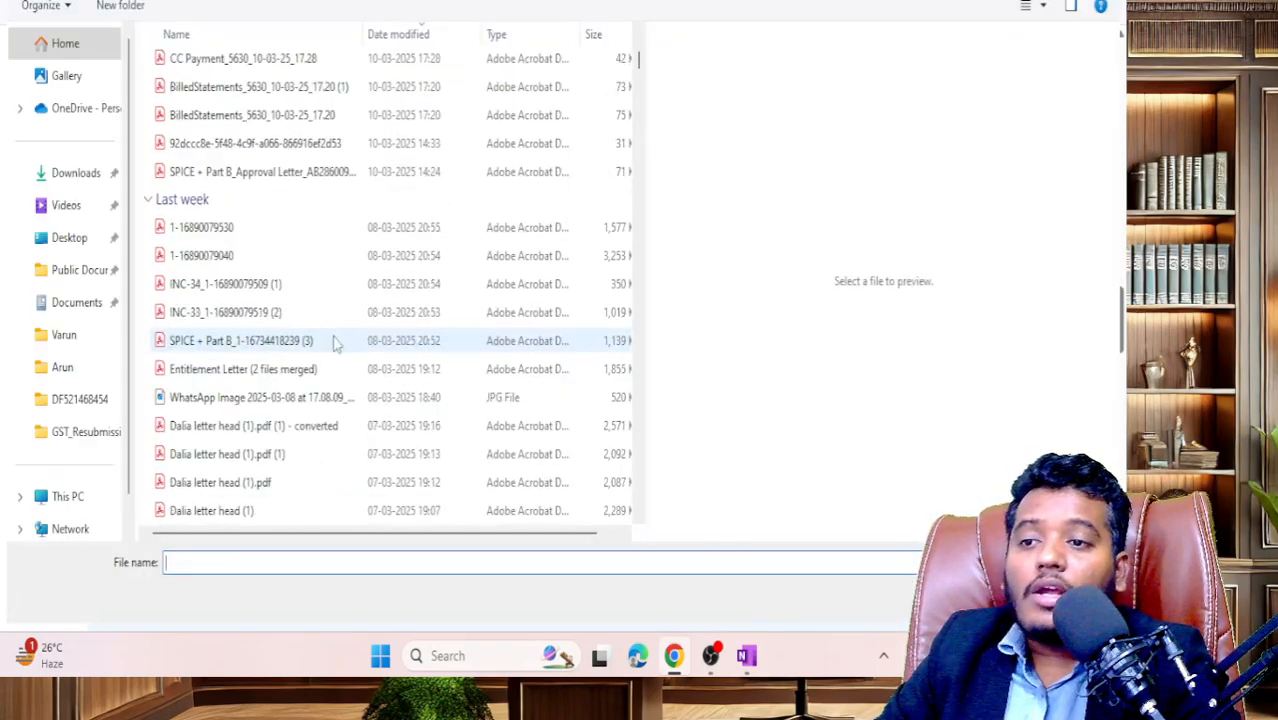
scroll(302, 497, down, 4)
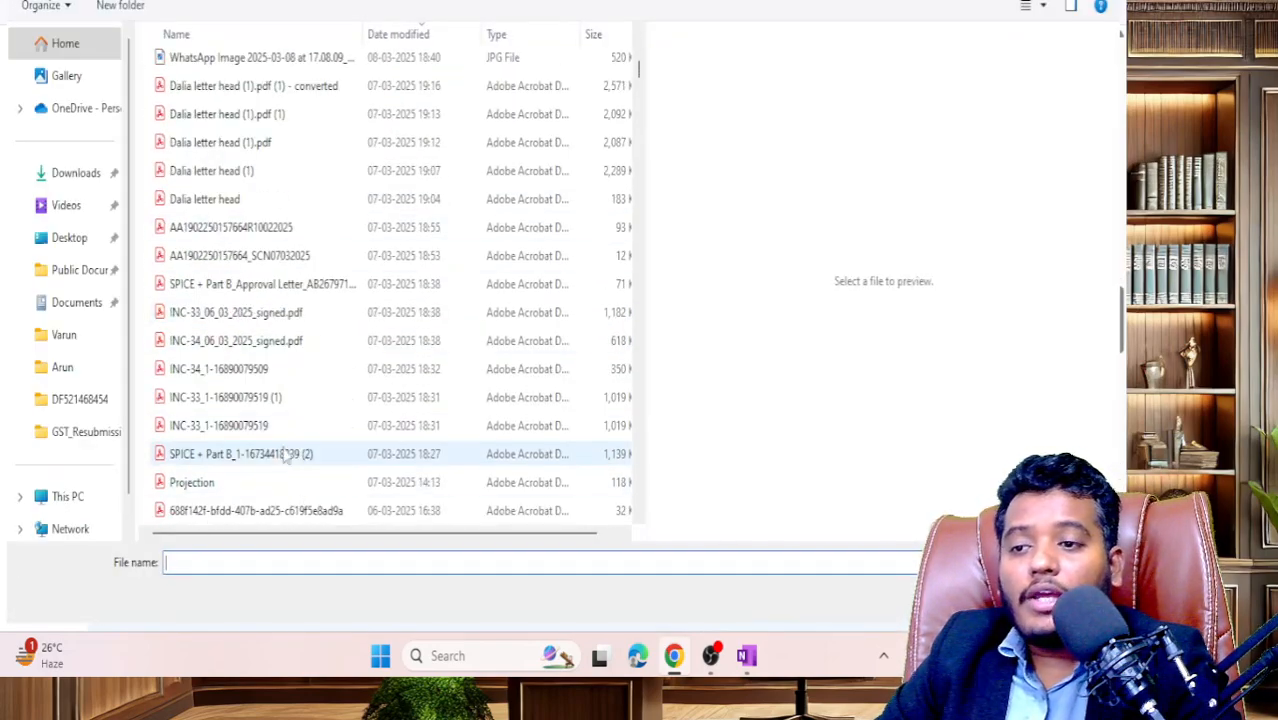
double_click(276, 486)
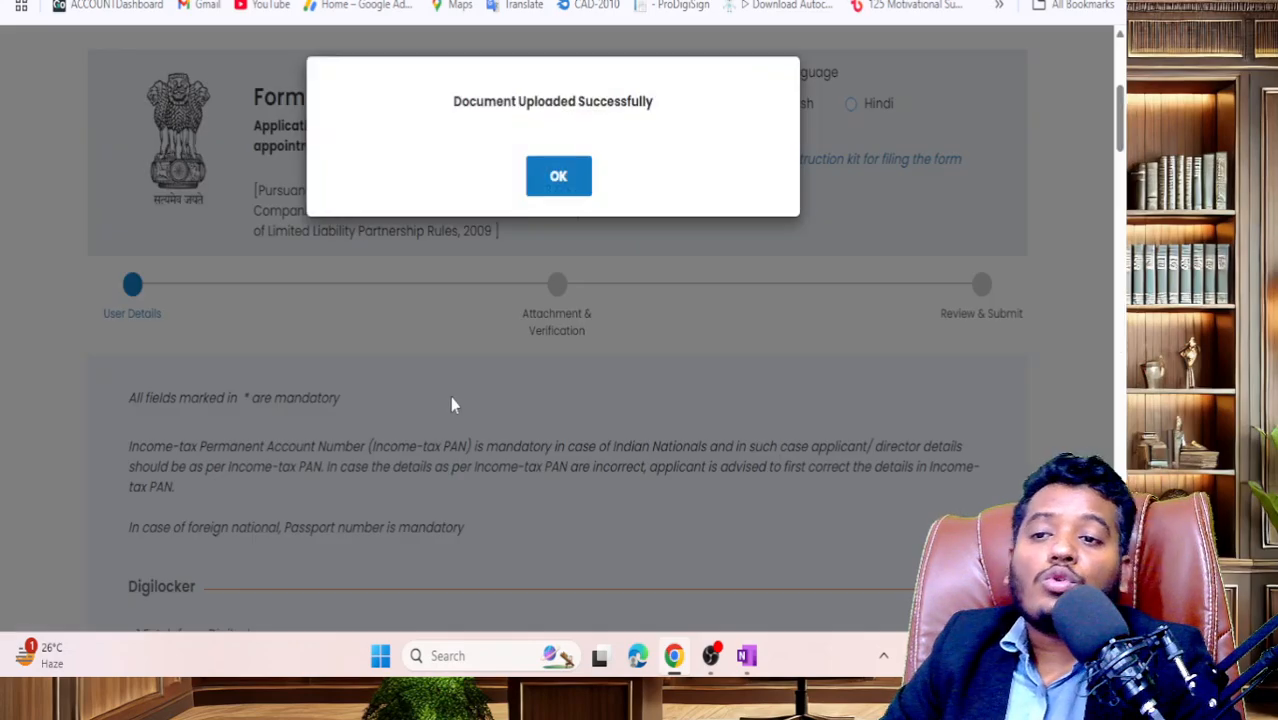
- Acknowledge the Aadhaar upload and set the permanent address country to India
click(572, 190)
scroll(602, 288, down, 15)
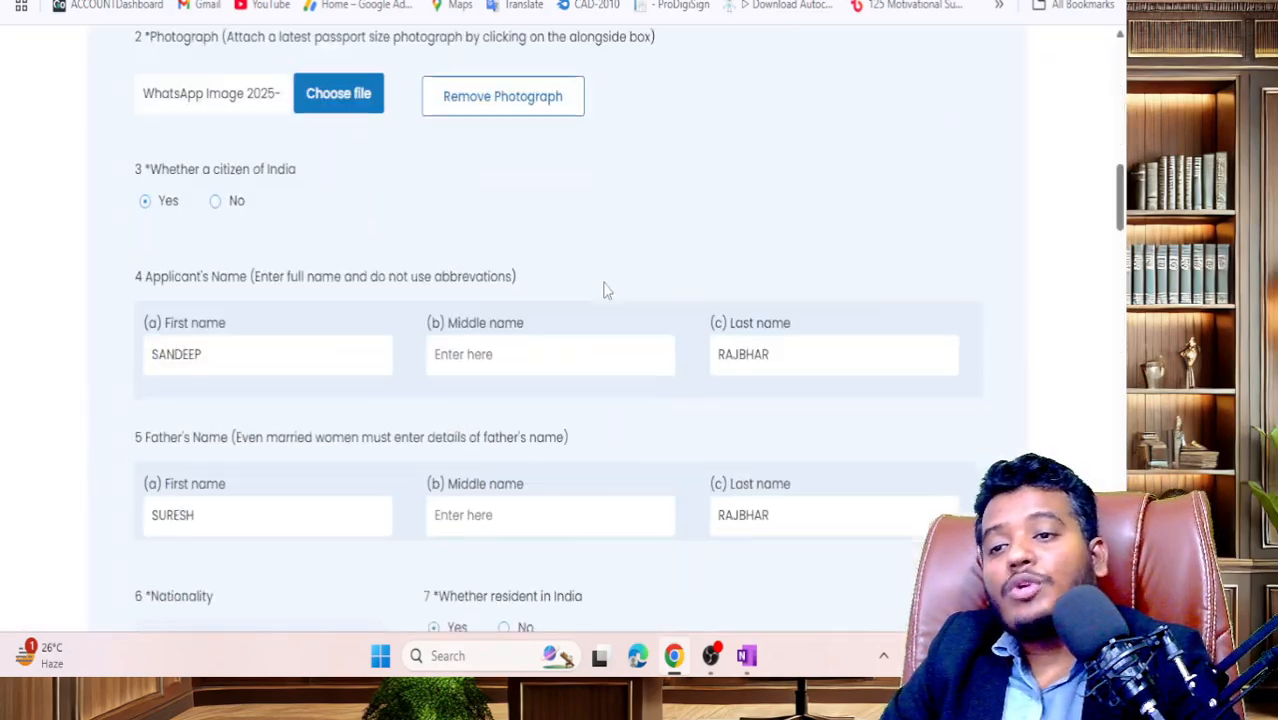
scroll(586, 325, down, 8)
scroll(586, 325, up, 4)
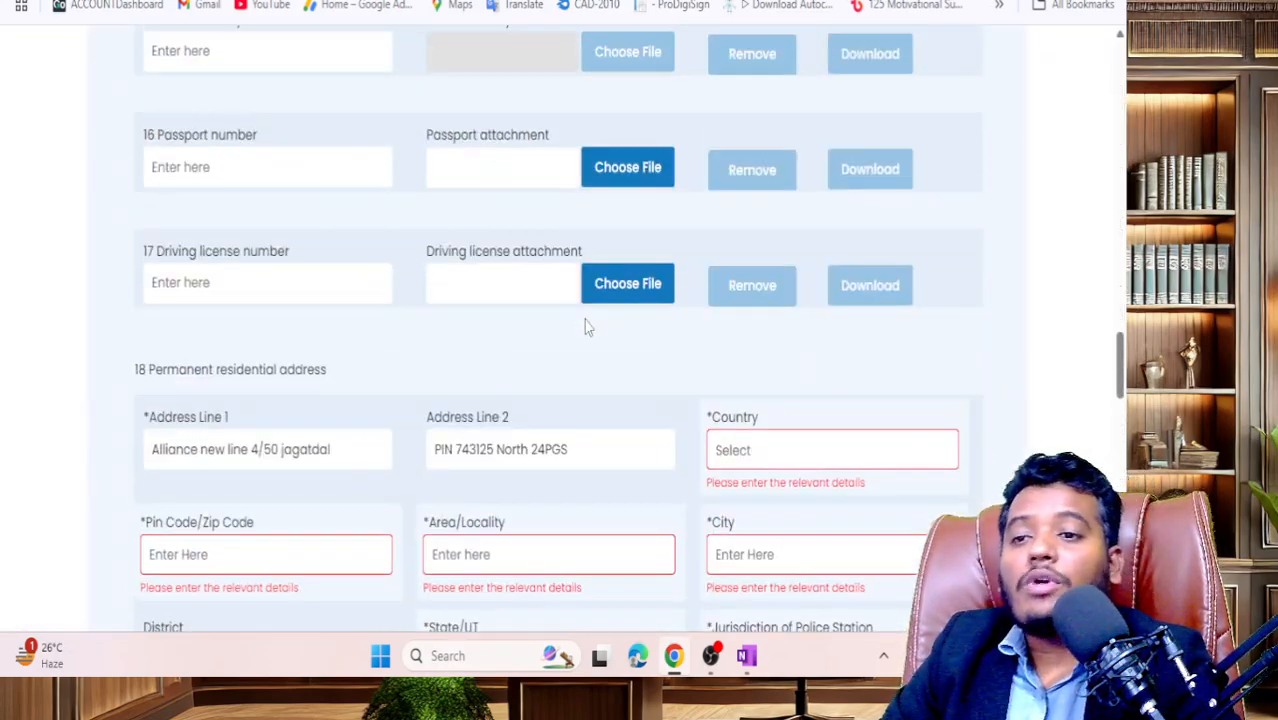
scroll(586, 326, up, 1)
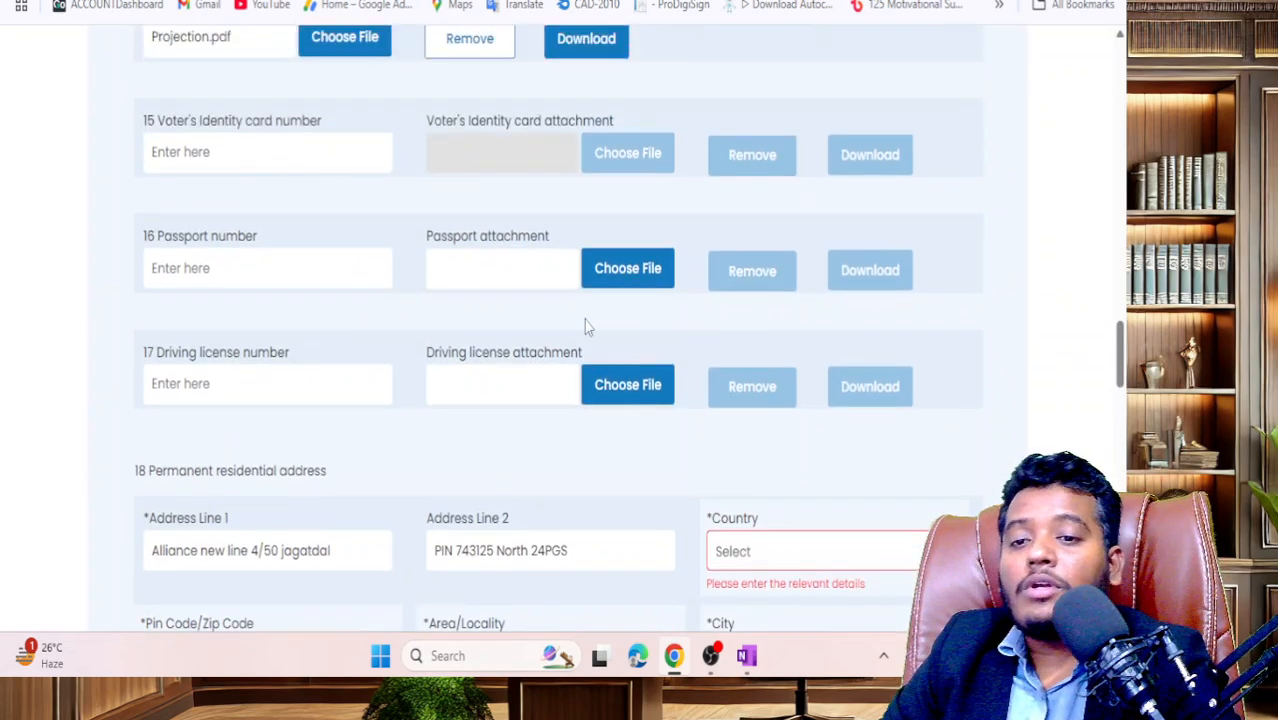
click(753, 553)
text(india)
key(Return)
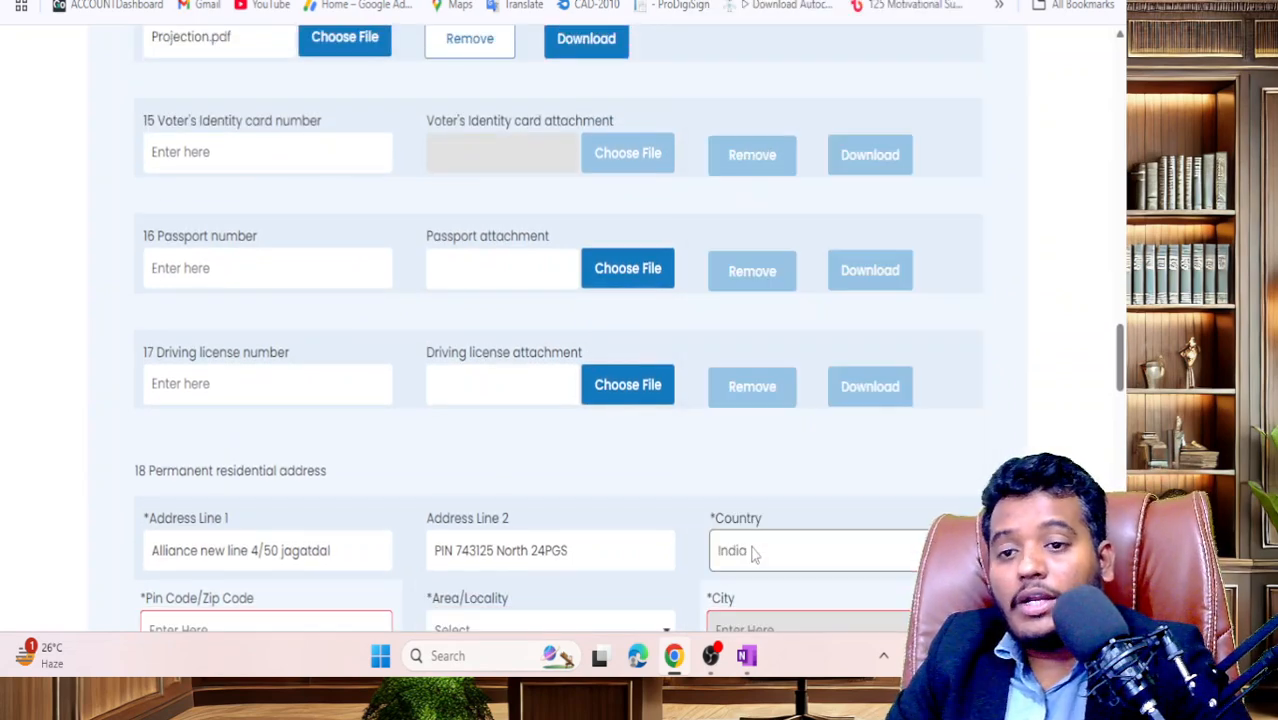
- Keep the present address set to Yes, same as the permanent address
scroll(285, 163, down, 4)
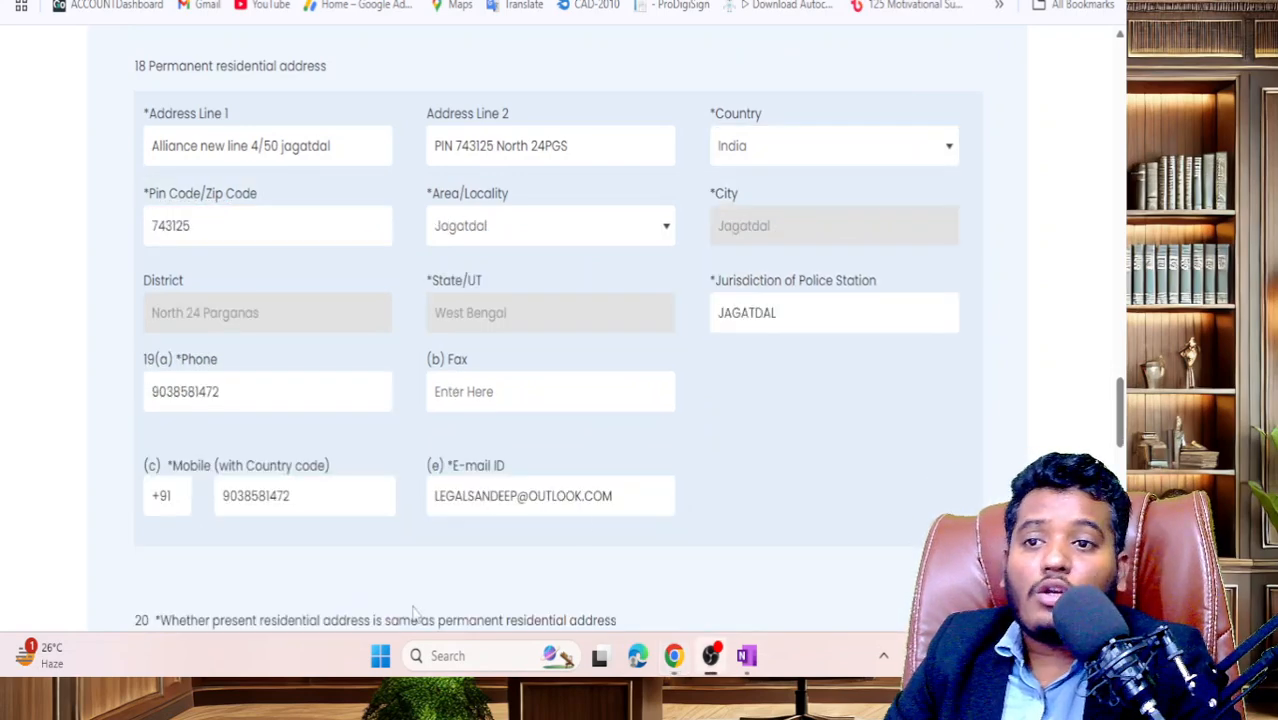
scroll(410, 605, down, 3)
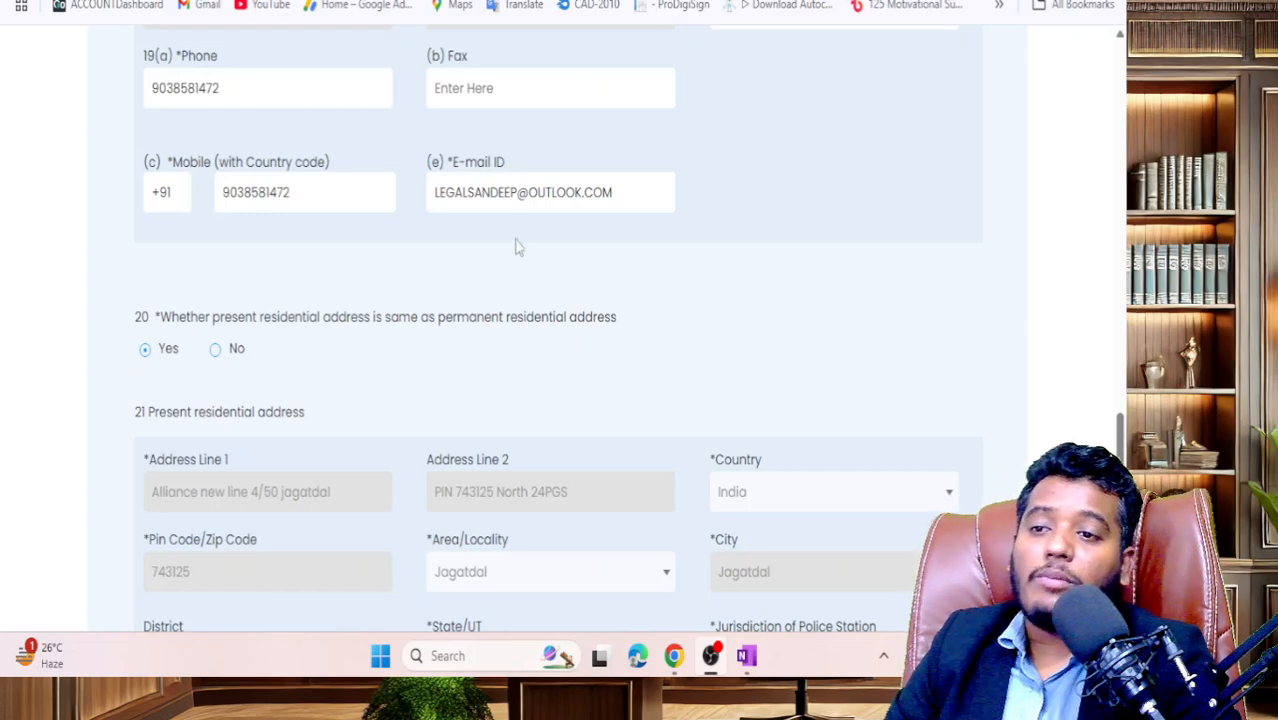
scroll(515, 245, down, 2)
scroll(228, 272, up, 1)
click(215, 250)
click(146, 248)
scroll(322, 337, down, 4)
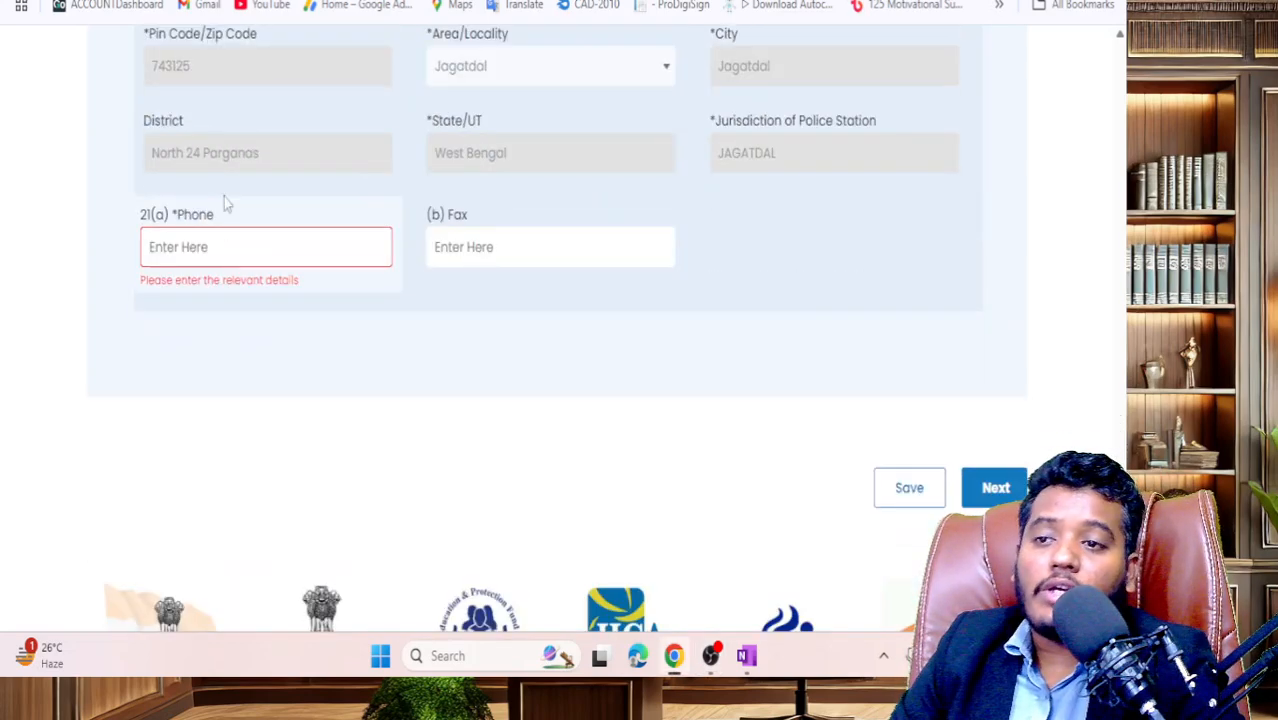
- Enter the present-address phone number in 21(a) and save the user details
click(215, 245)
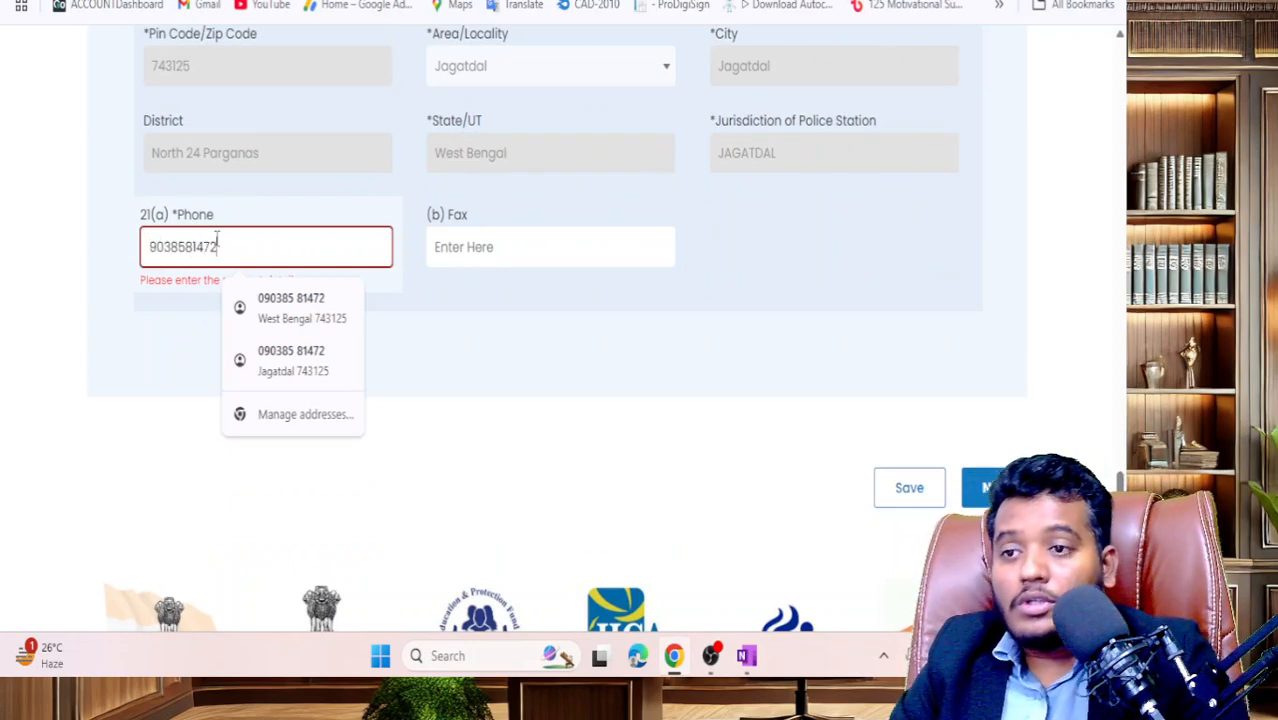
click(576, 334)
click(890, 465)
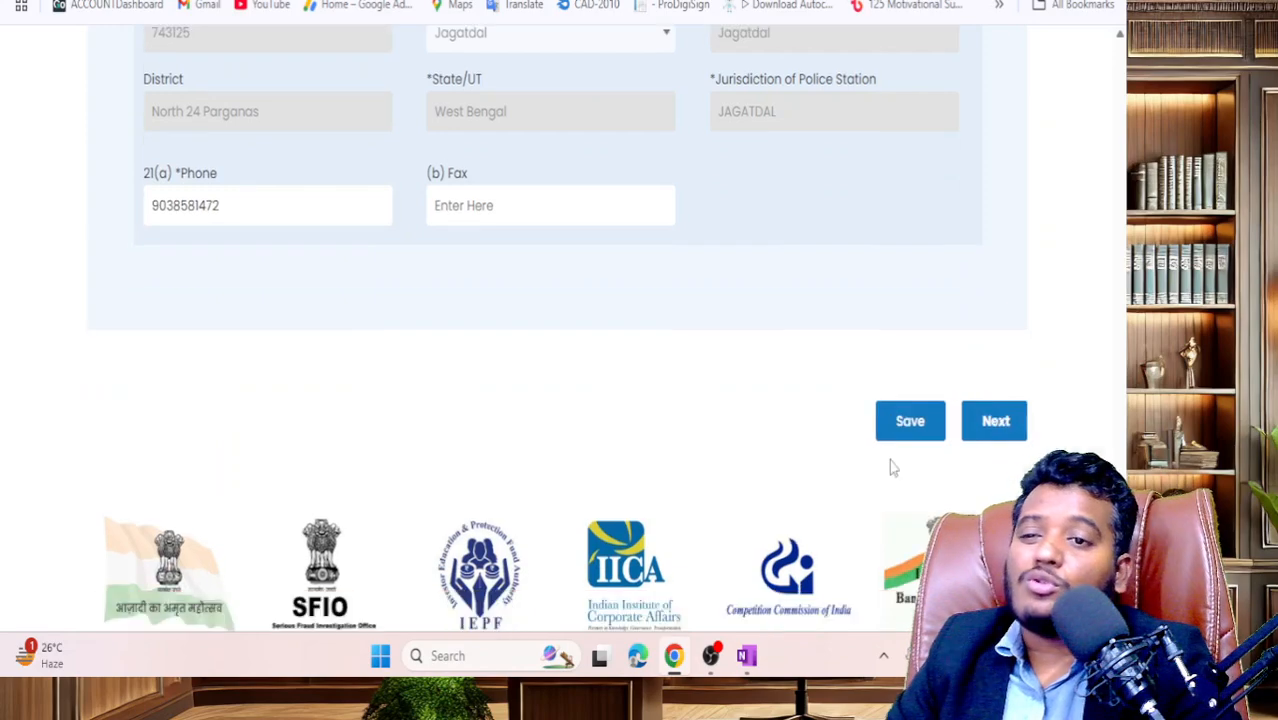
click(560, 152)
scroll(812, 463, down, 20)
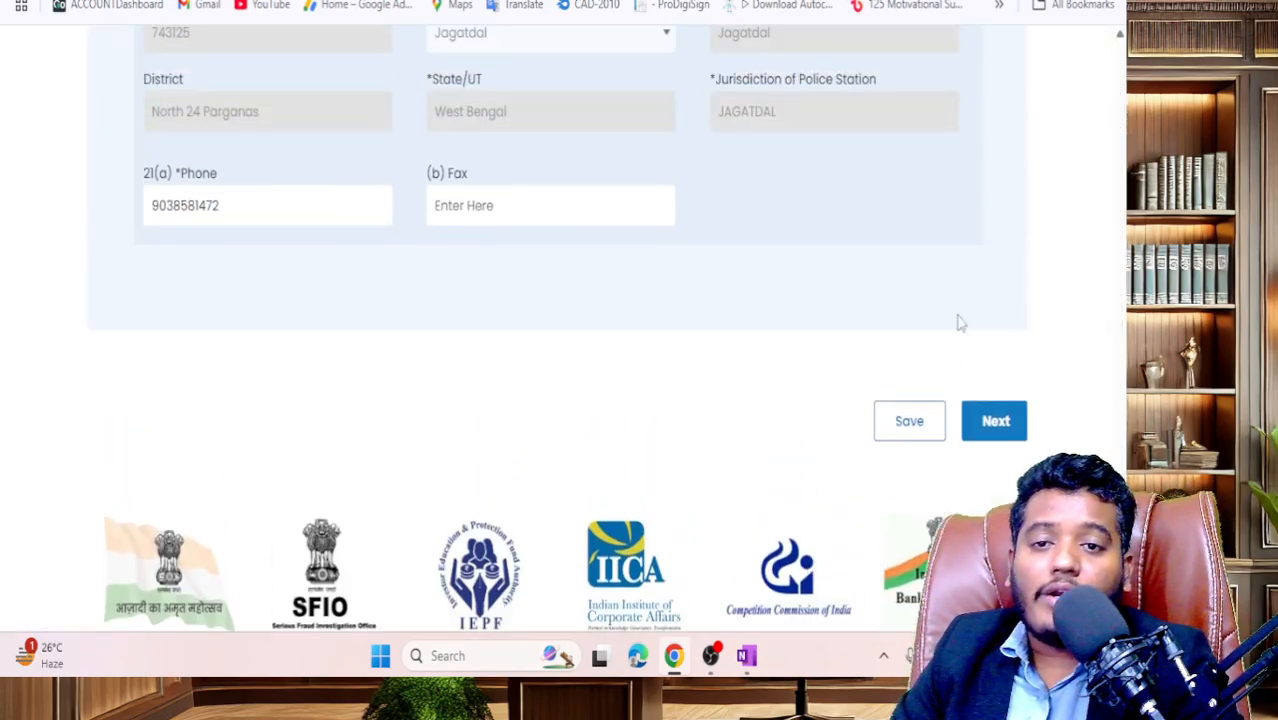
- Advance to the Attachments & Verification step and review the proof-of-residence label
click(996, 416)
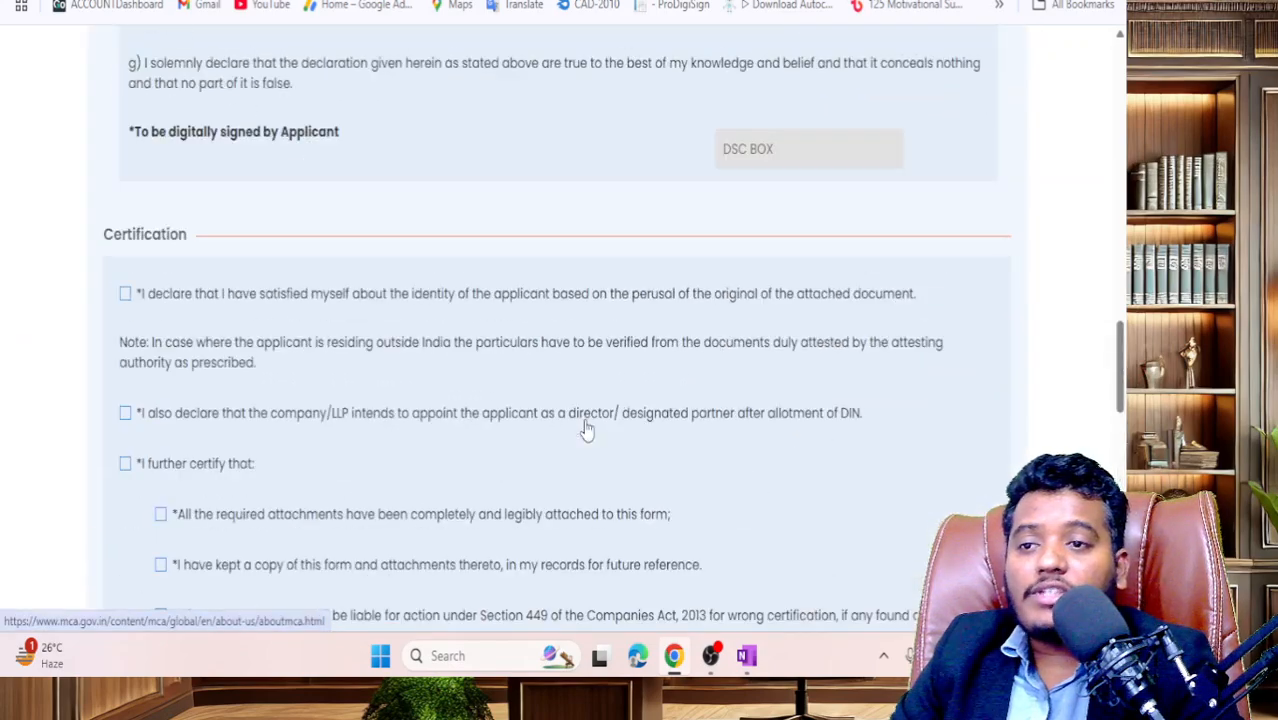
scroll(587, 428, up, 15)
scroll(580, 430, down, 2)
scroll(548, 440, down, 1)
drag(142, 268, 312, 270)
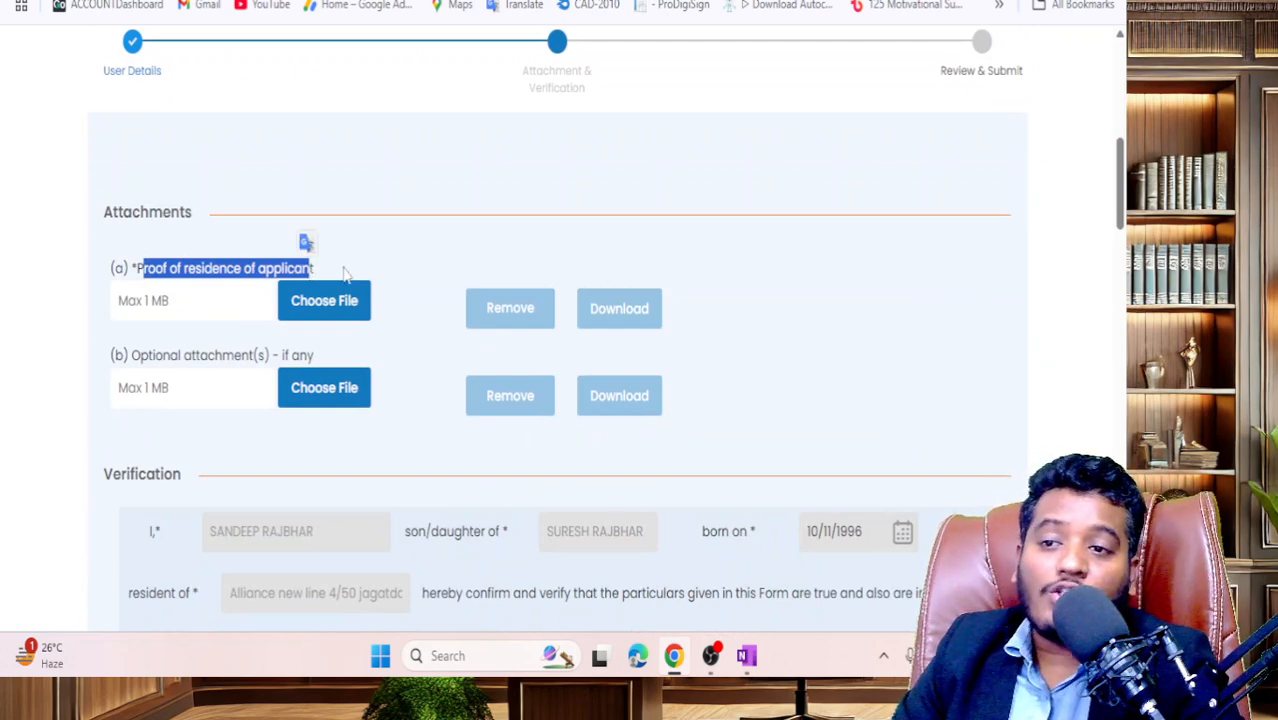
click(343, 274)
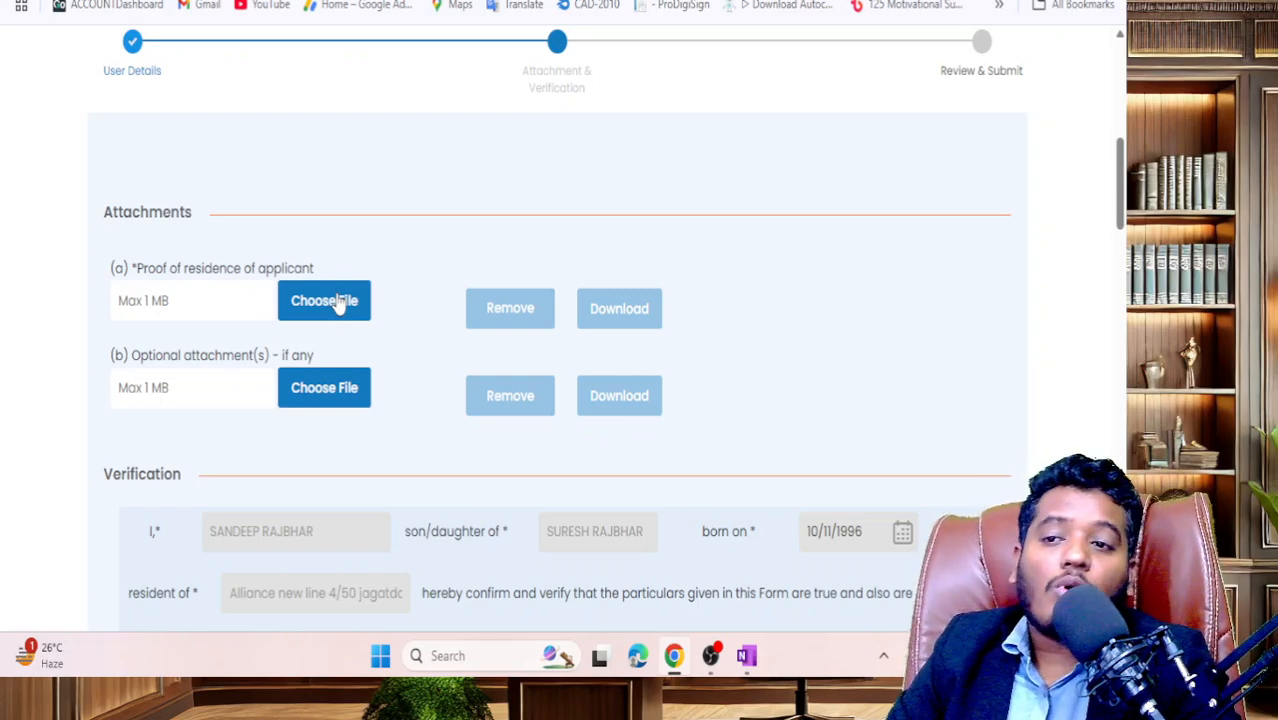
scroll(338, 305, down, 2)
scroll(200, 300, up, 2)
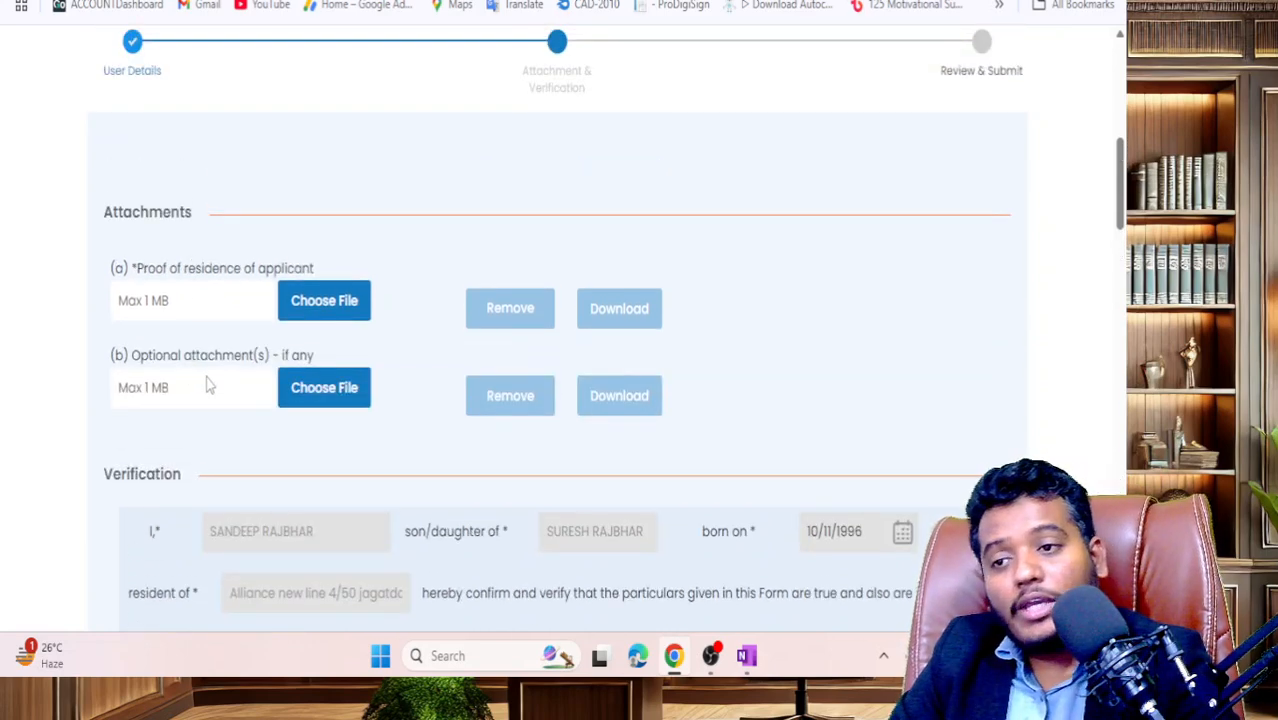
scroll(208, 385, up, 1)
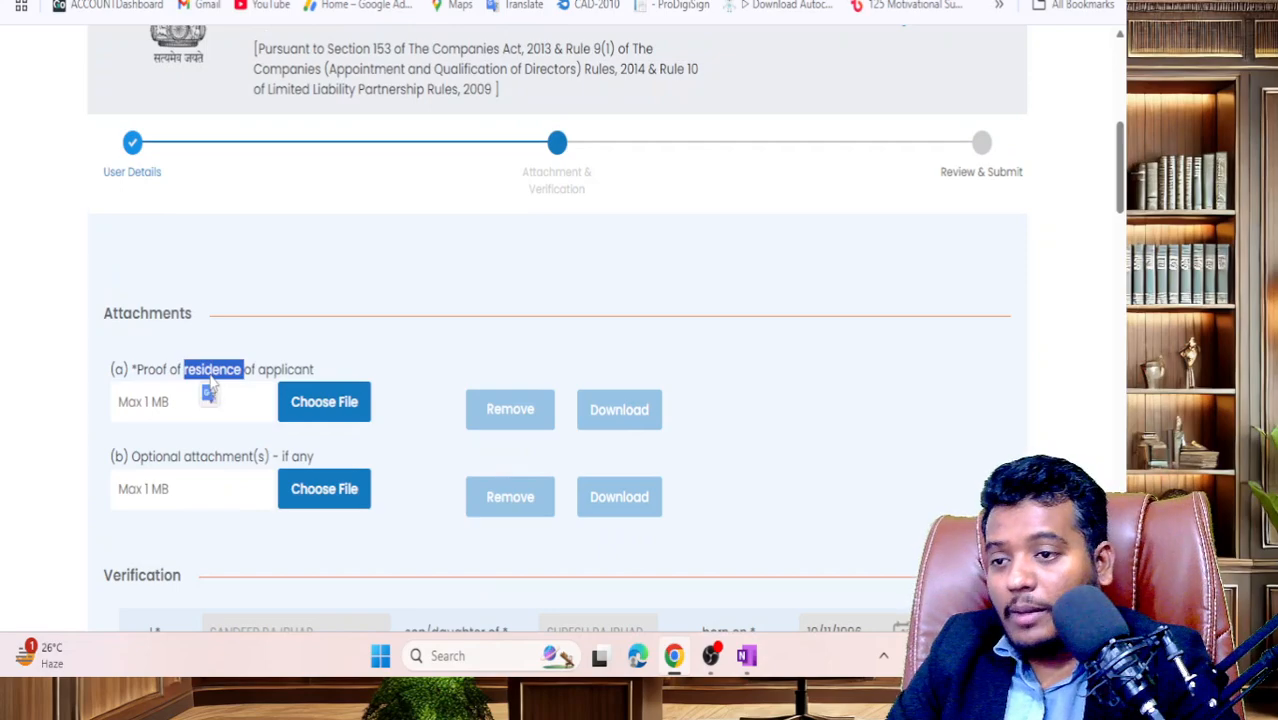
scroll(753, 414, up, 2)
- Open the DIR-3 instruction kit and copy the 'Proof of residence of applicant' label from the form
click(869, 222)
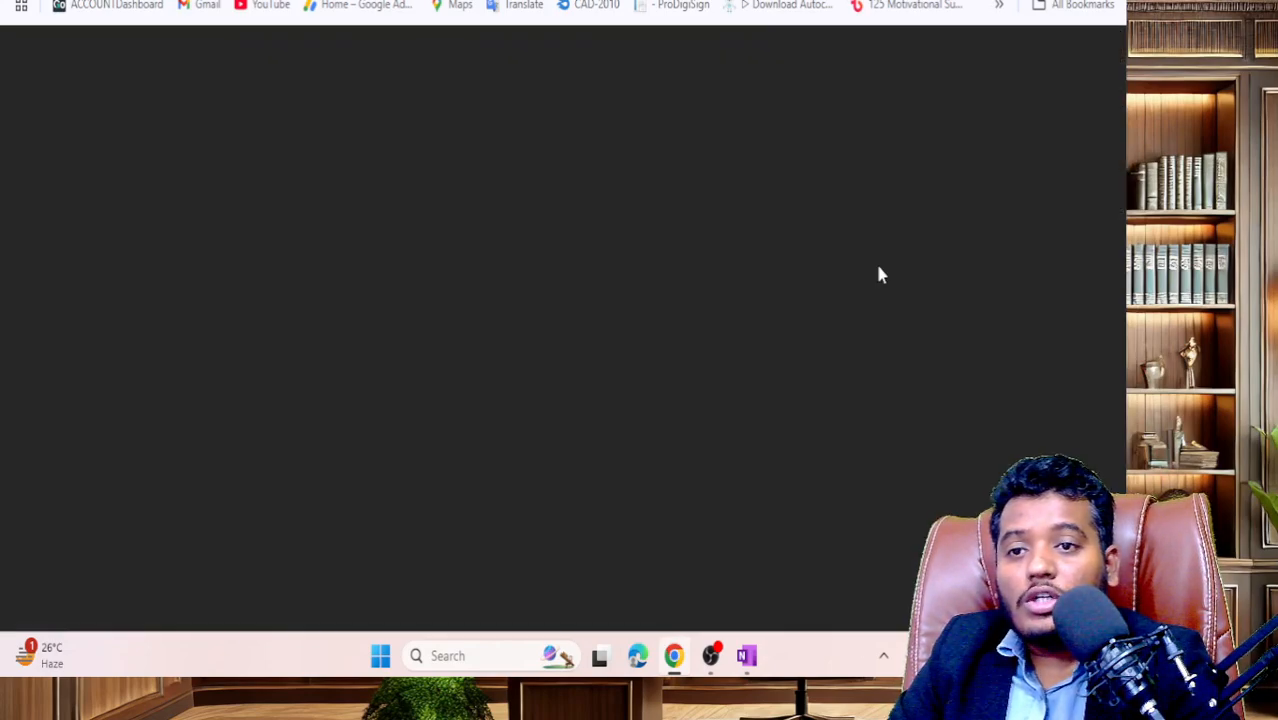
scroll(570, 336, down, 15)
scroll(572, 338, up, 2)
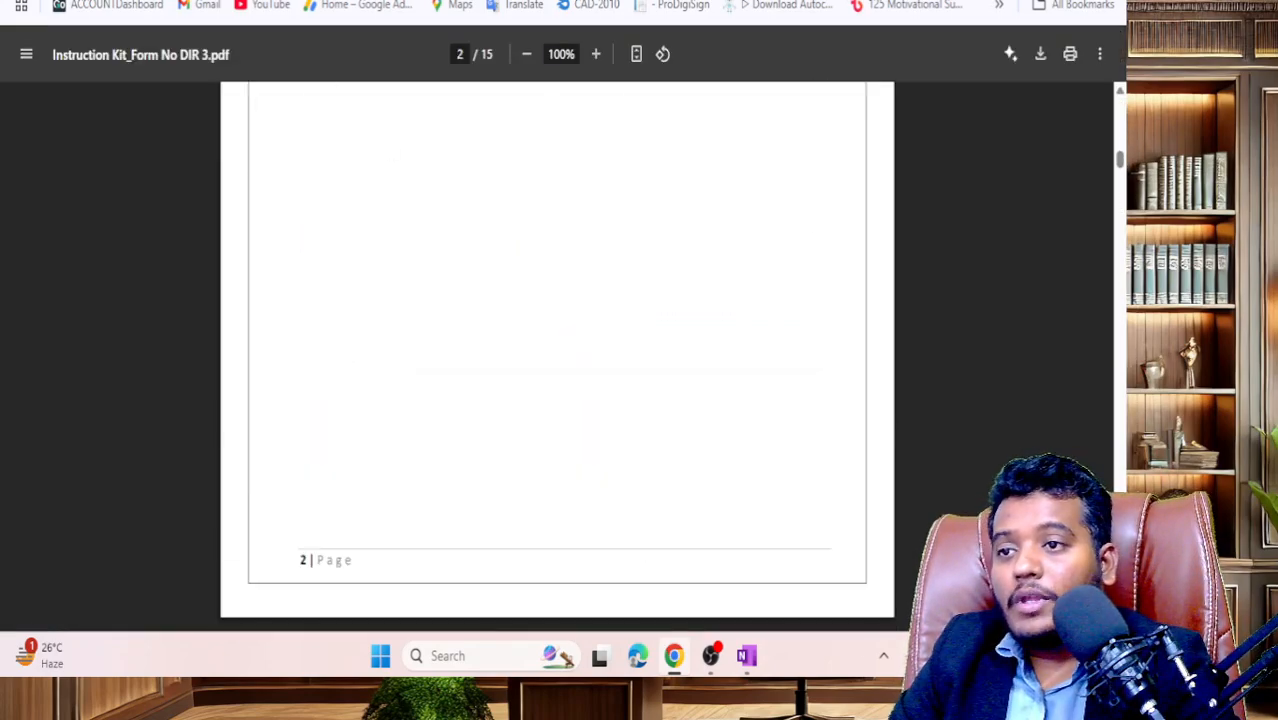
click(200, 1)
scroll(198, 470, down, 4)
click(181, 180)
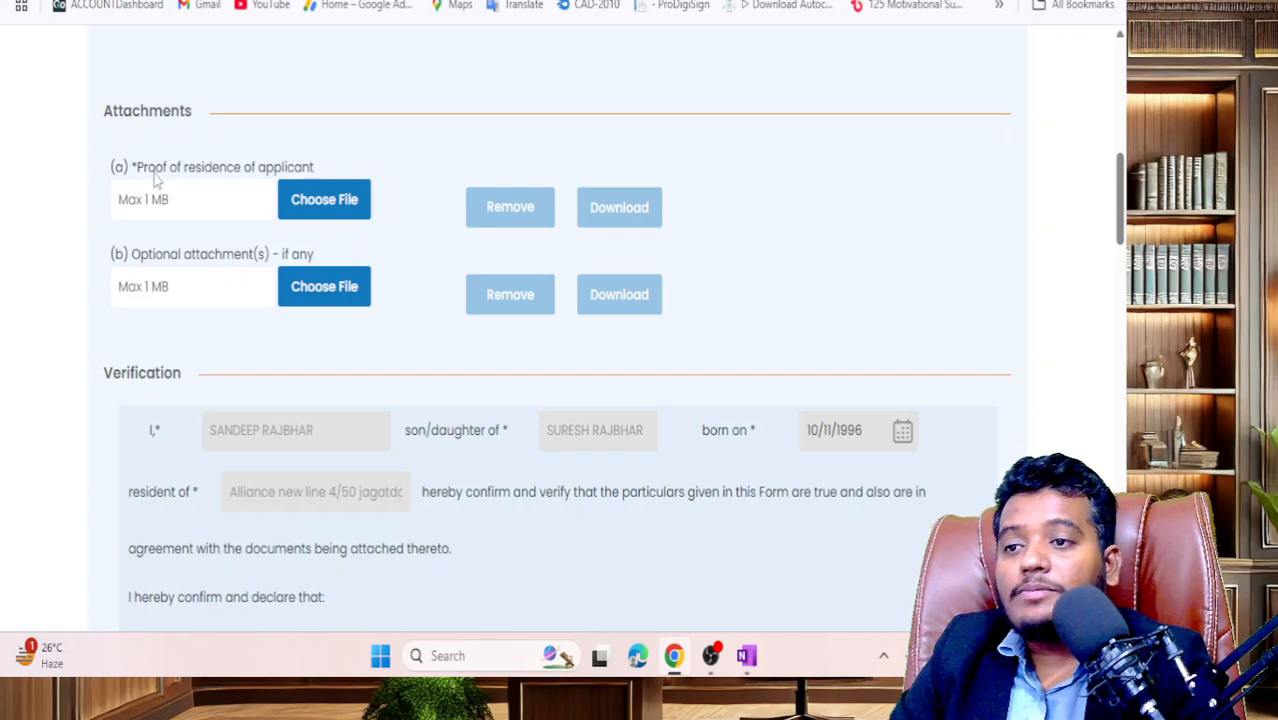
drag(137, 168, 316, 167)
key(ctrl+c)
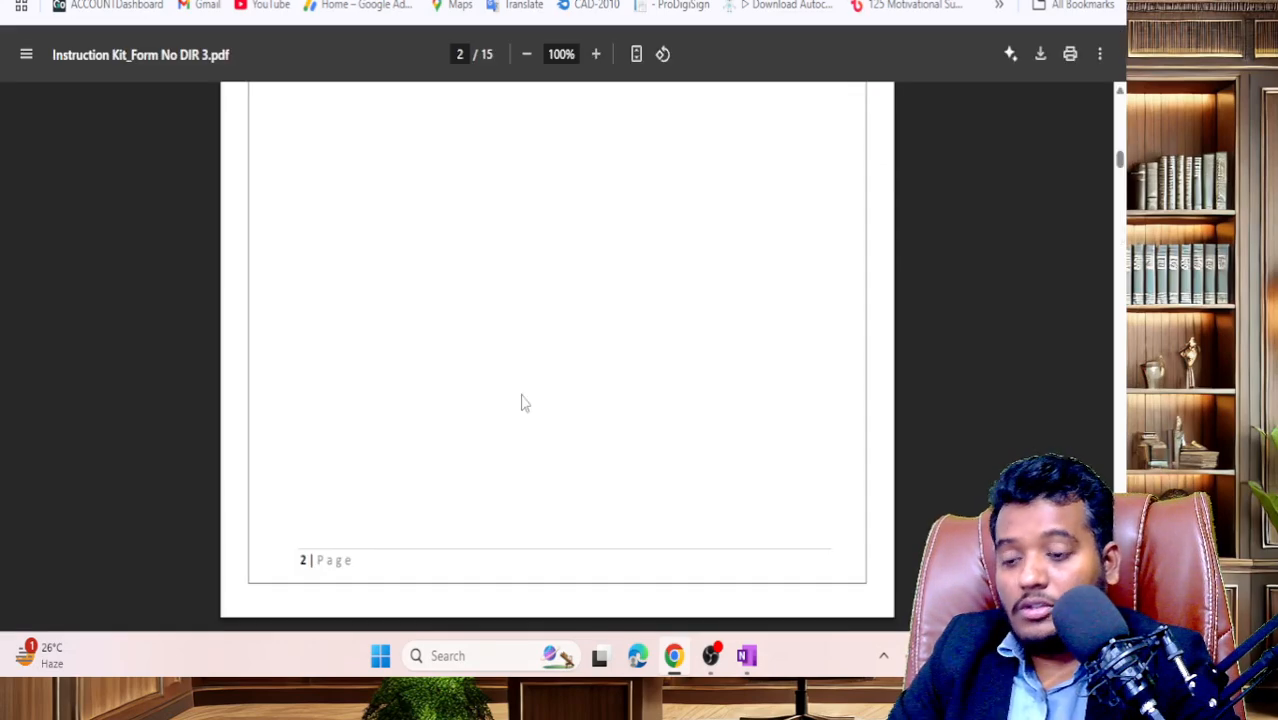
- Find 'Proof of residence of applicant' on page 11 of the kit and highlight its upload requirement
key(ctrl+f)
key(ctrl+v)
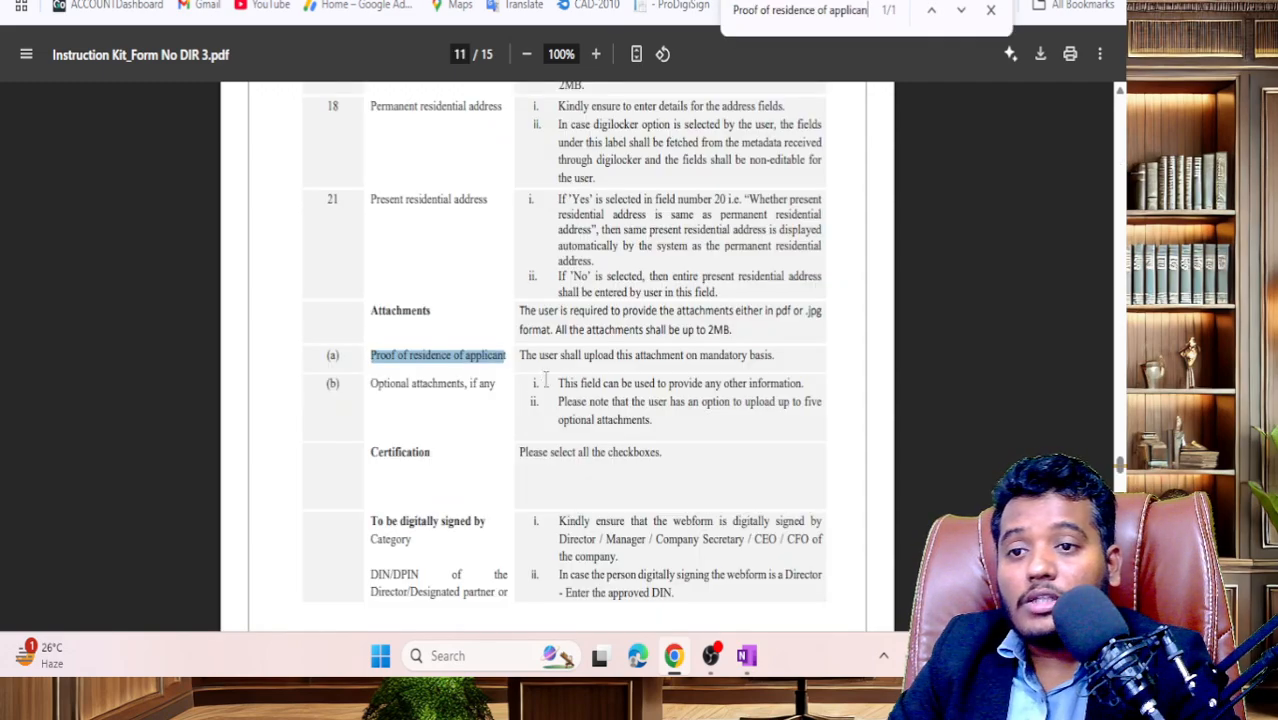
ctrl+scroll(533, 400, up, 3)
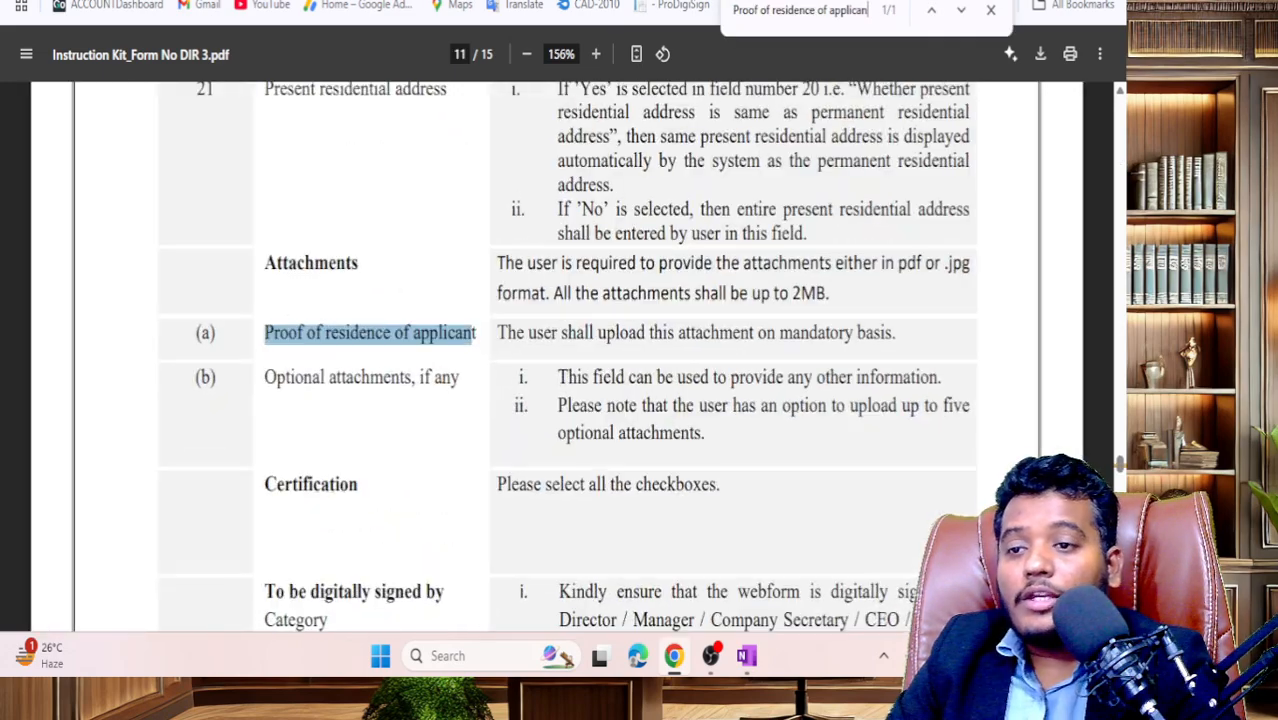
drag(263, 341, 893, 341)
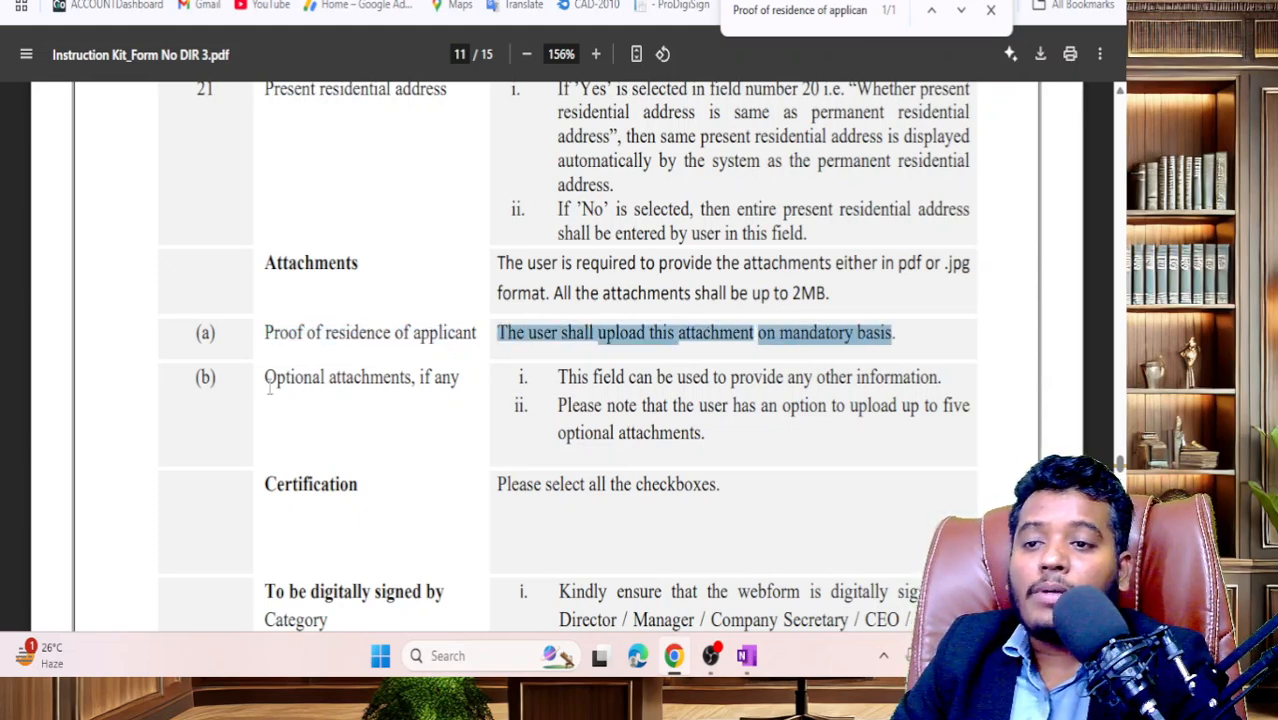
drag(898, 332, 531, 322)
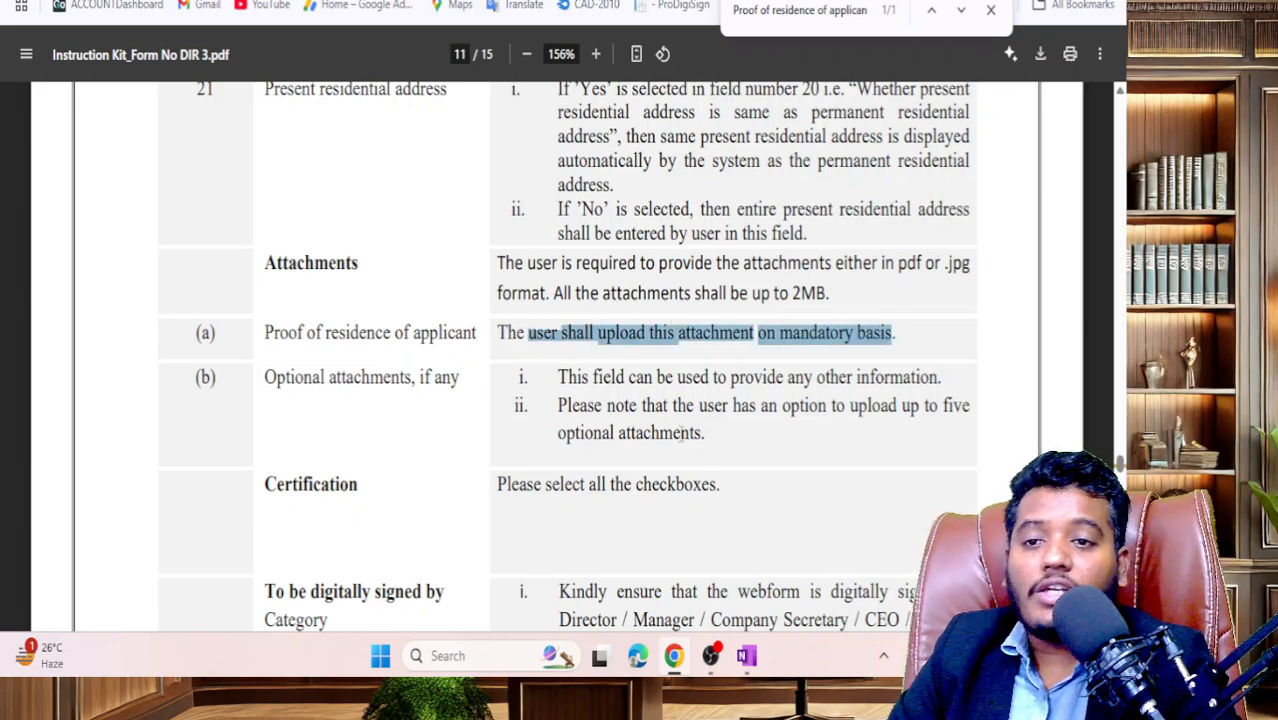
scroll(556, 508, down, 1)
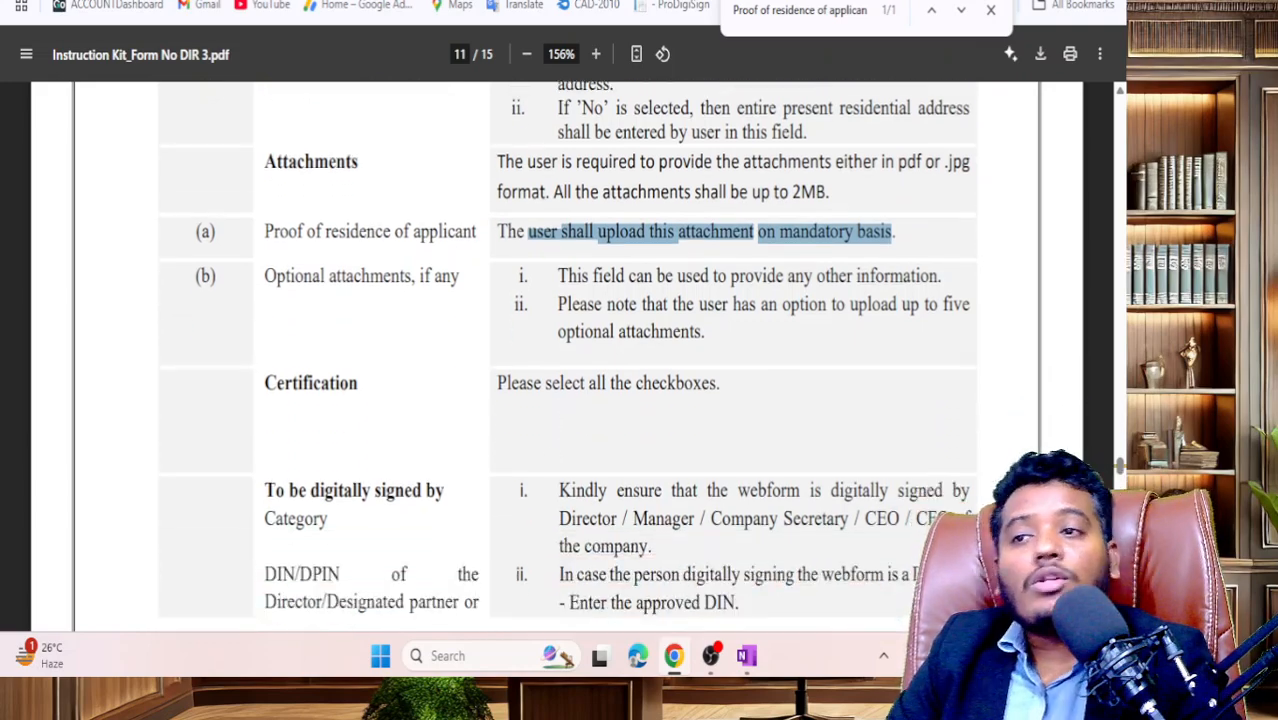
key(ctrl+Tab)
click(437, 220)
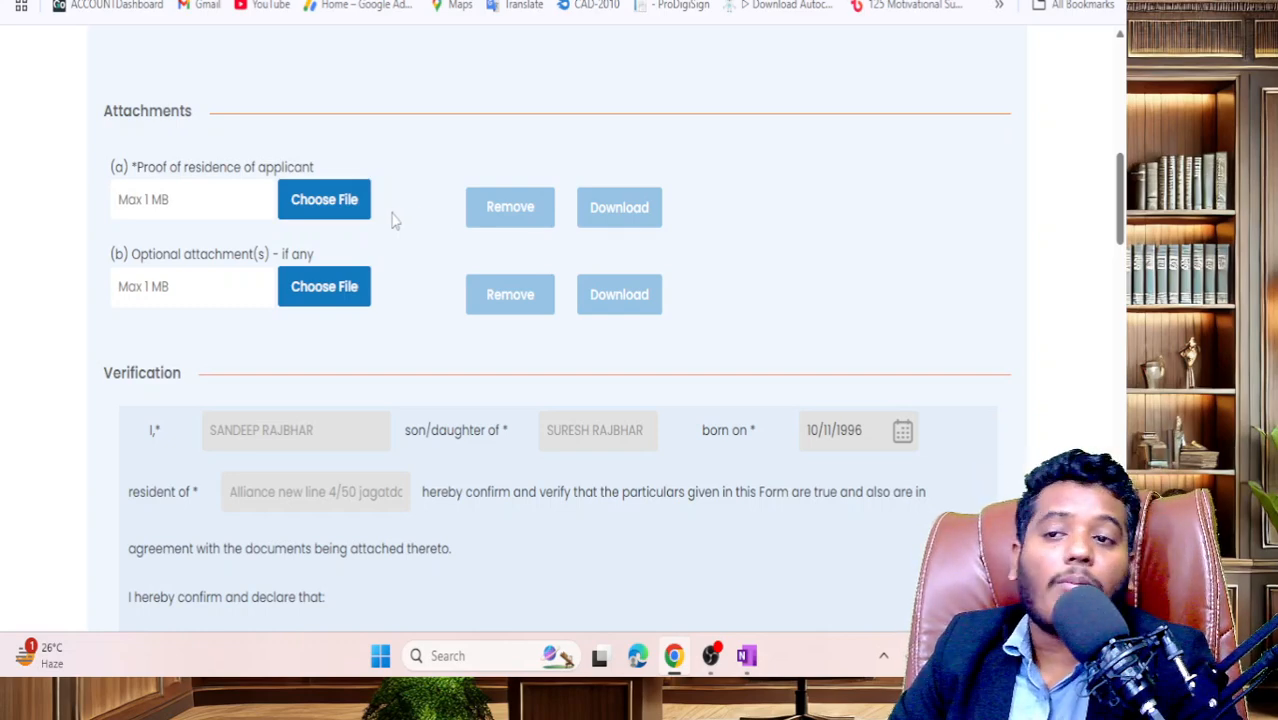
- Upload the signature PDF as proof of residence of applicant and confirm success
click(325, 200)
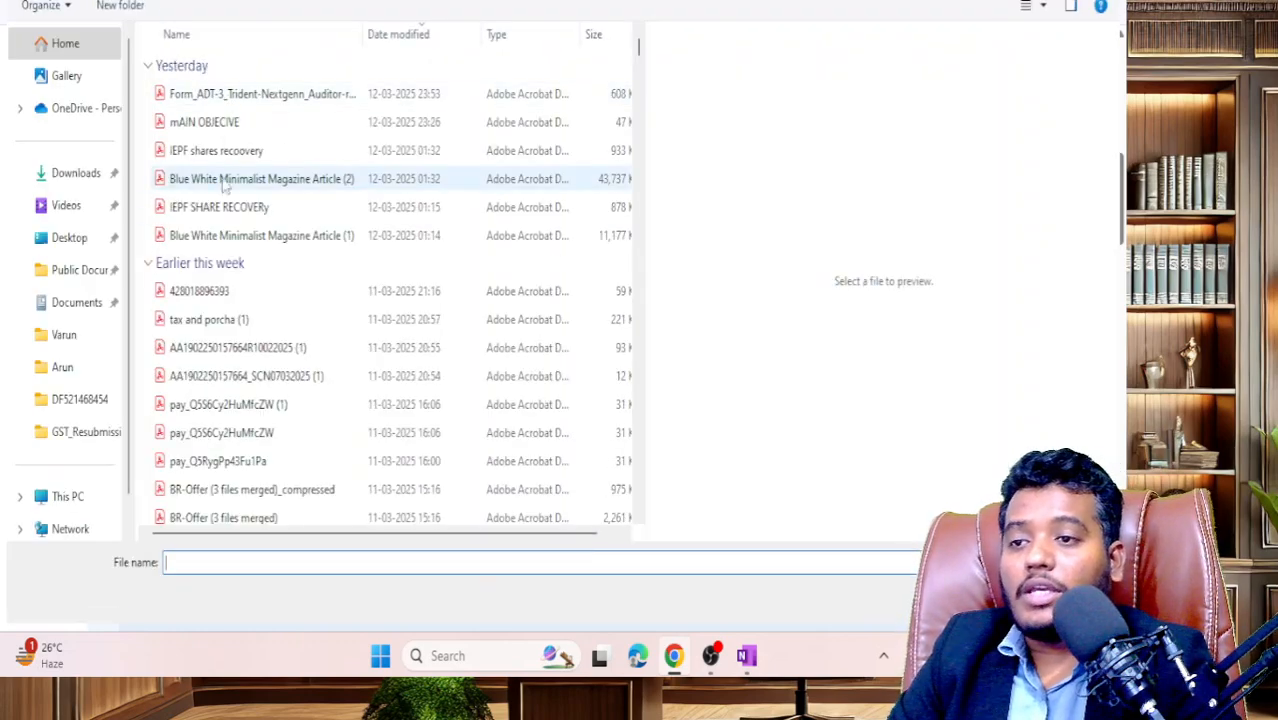
scroll(230, 200, down, 12)
scroll(233, 262, down, 10)
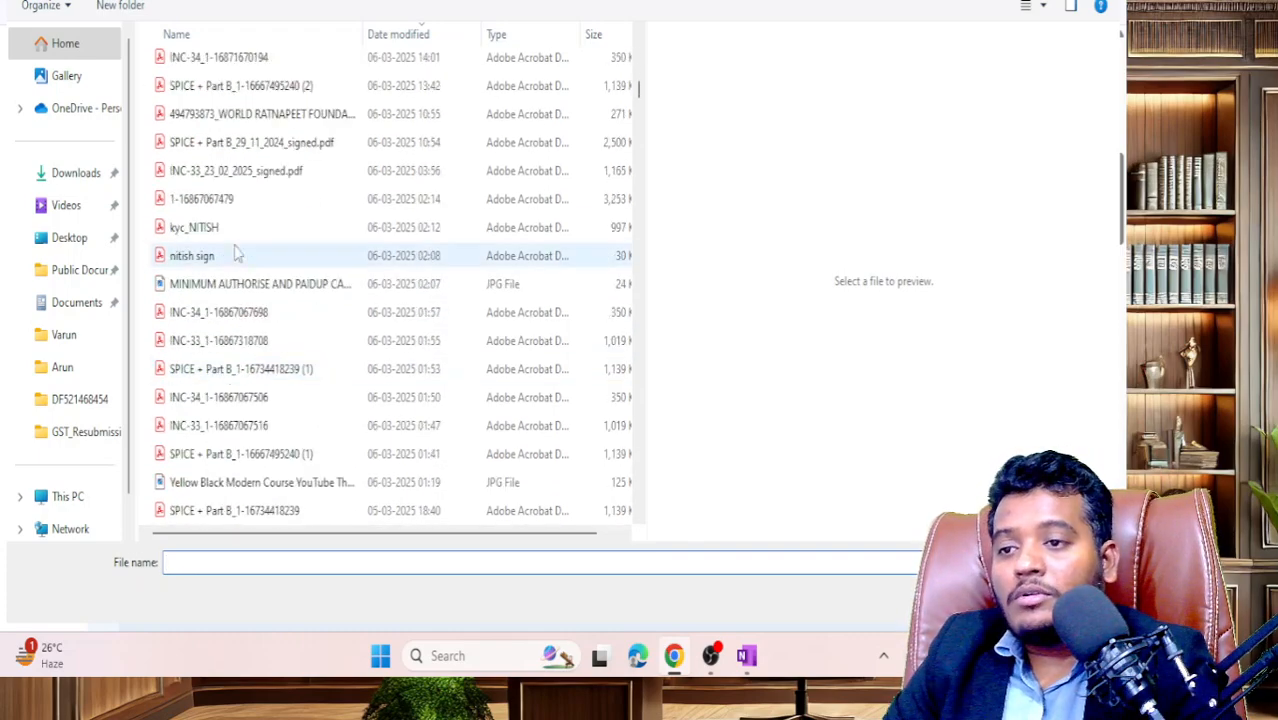
double_click(237, 258)
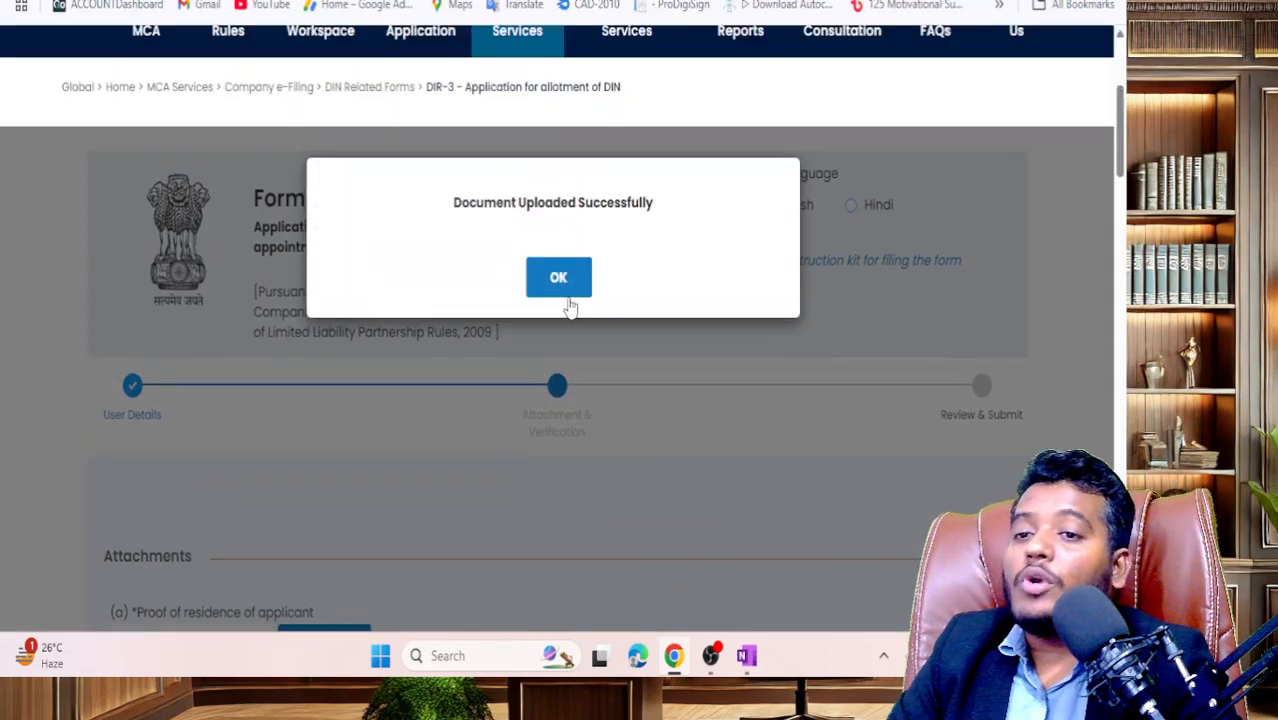
click(565, 283)
scroll(413, 404, down, 6)
scroll(413, 404, up, 2)
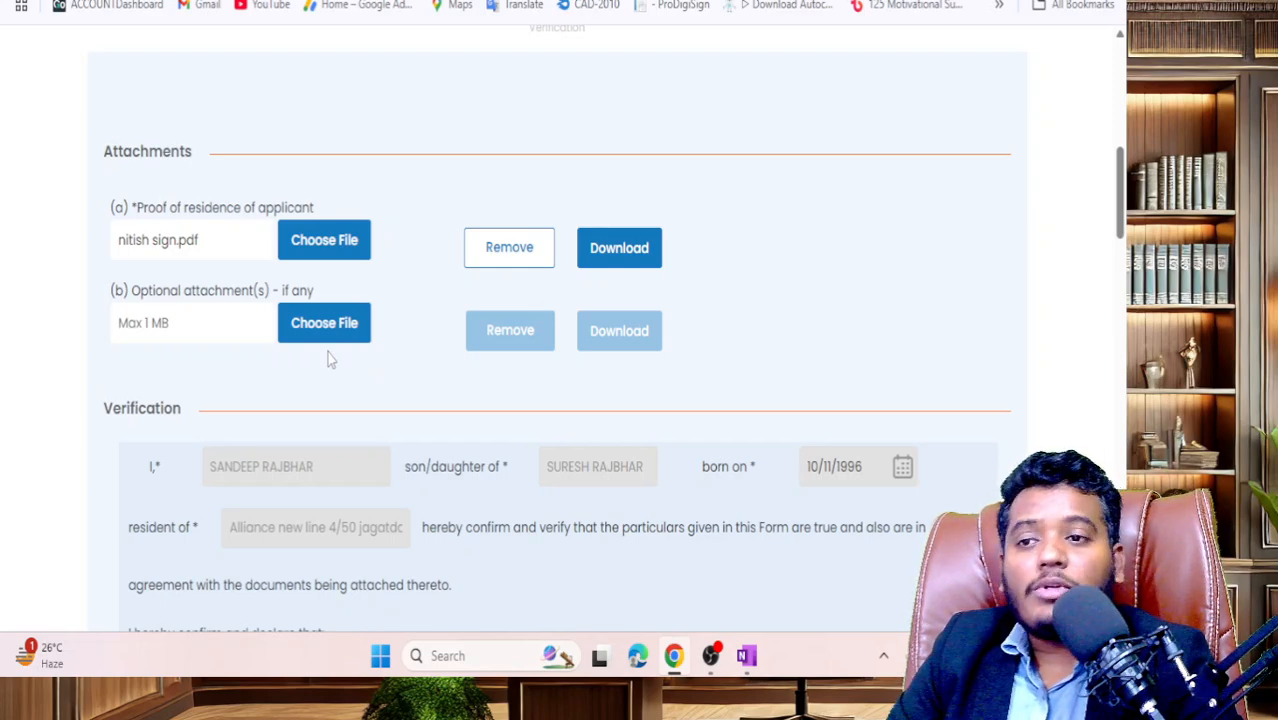
scroll(347, 302, down, 1)
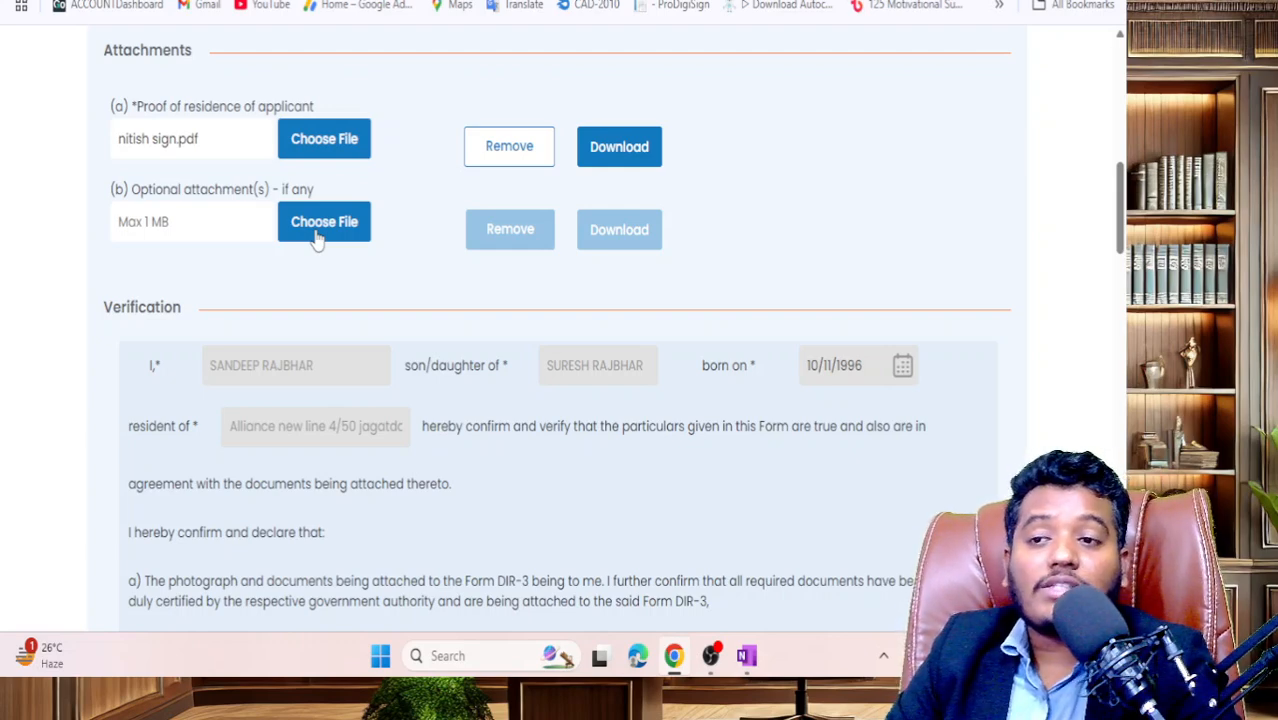
drag(132, 190, 318, 200)
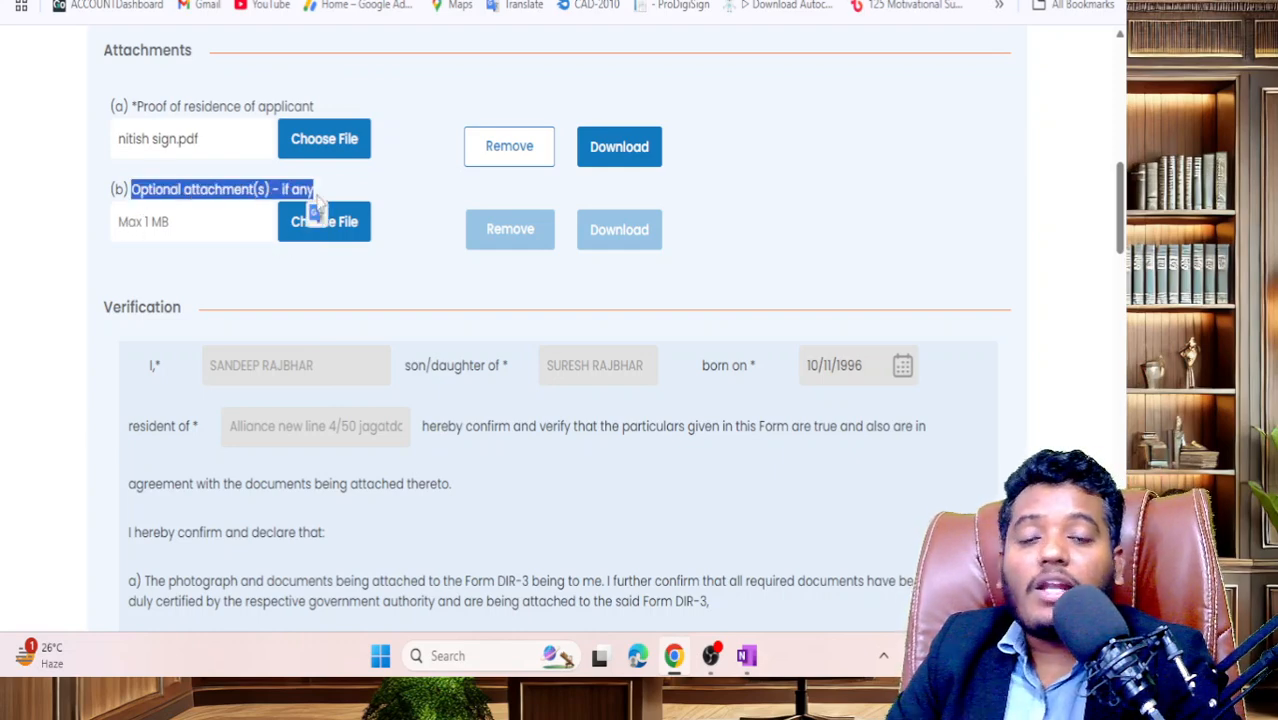
click(444, 338)
scroll(444, 367, up, 3)
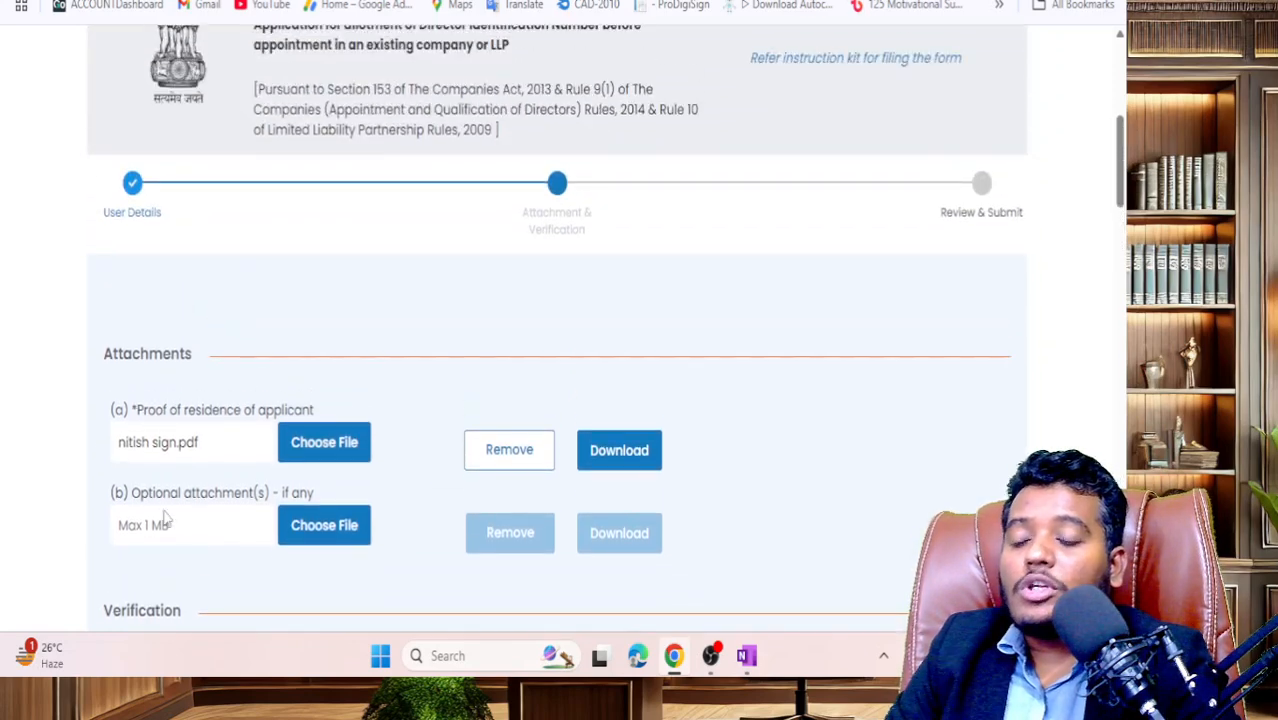
drag(140, 494, 312, 493)
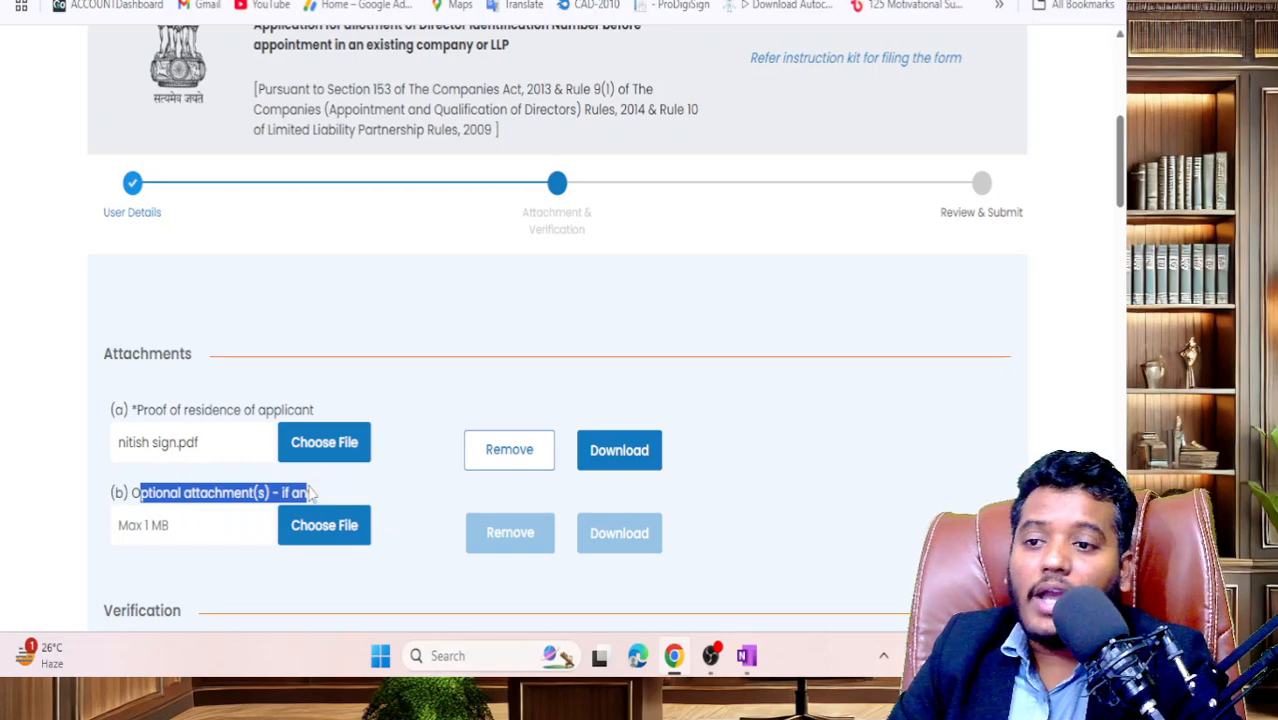
double_click(310, 493)
click(240, 499)
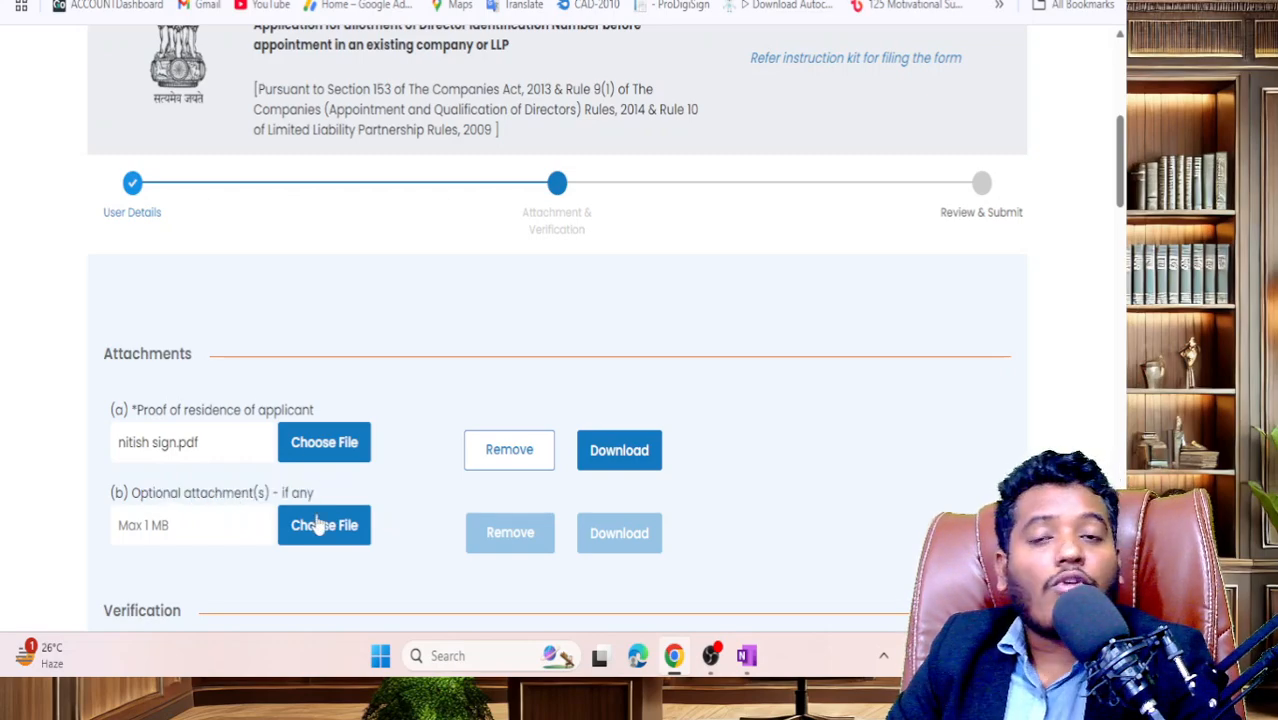
scroll(318, 525, down, 8)
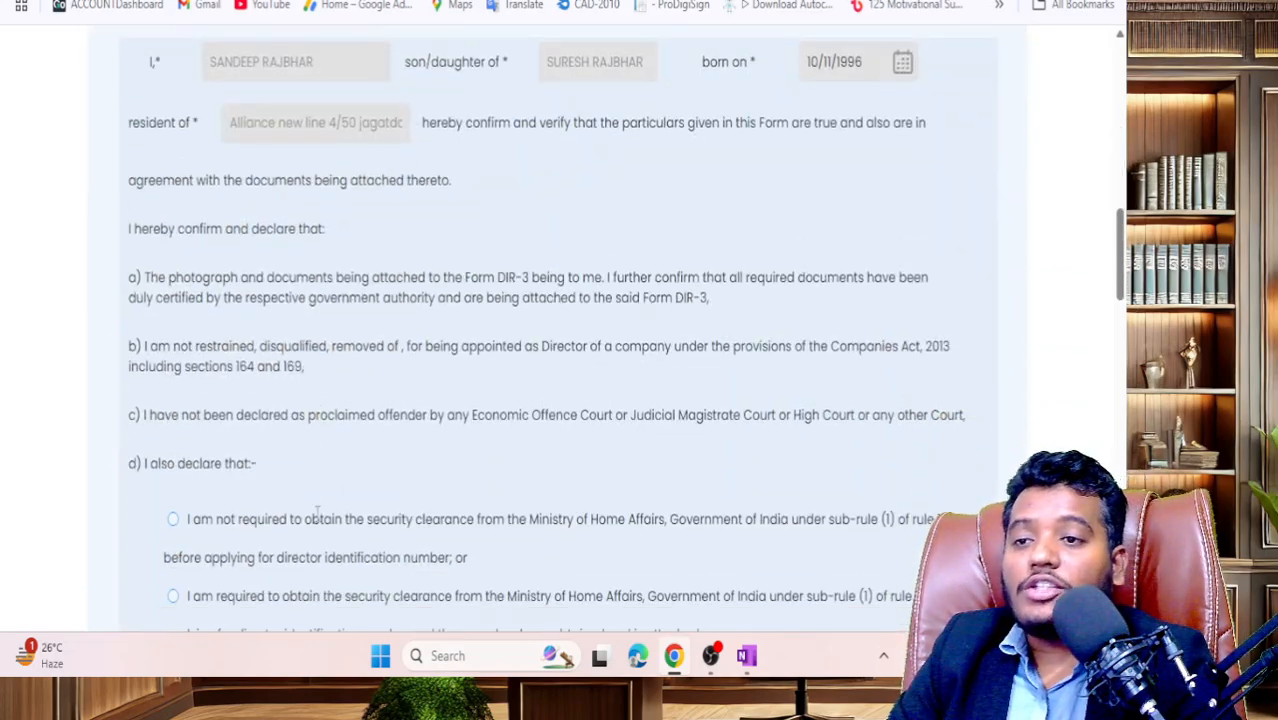
- Set clause (d) to 'I am not required to obtain the security clearance'
scroll(316, 515, down, 3)
scroll(300, 490, up, 2)
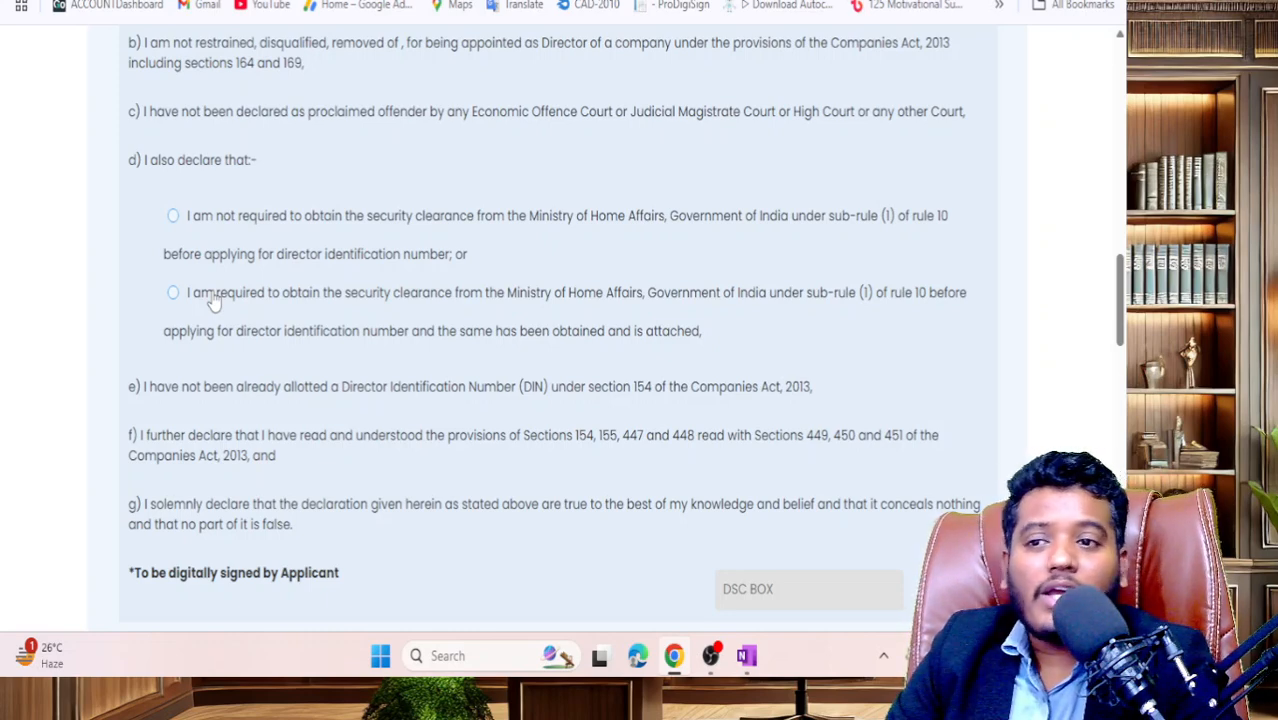
click(313, 286)
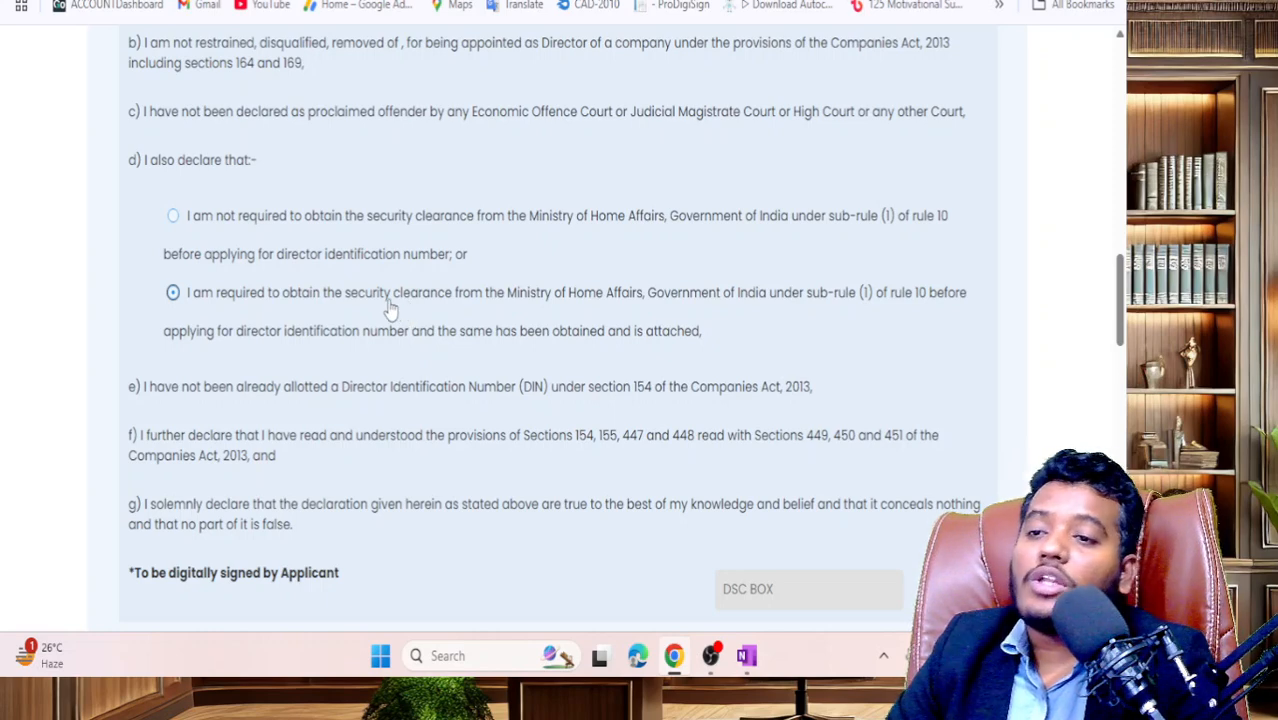
click(209, 221)
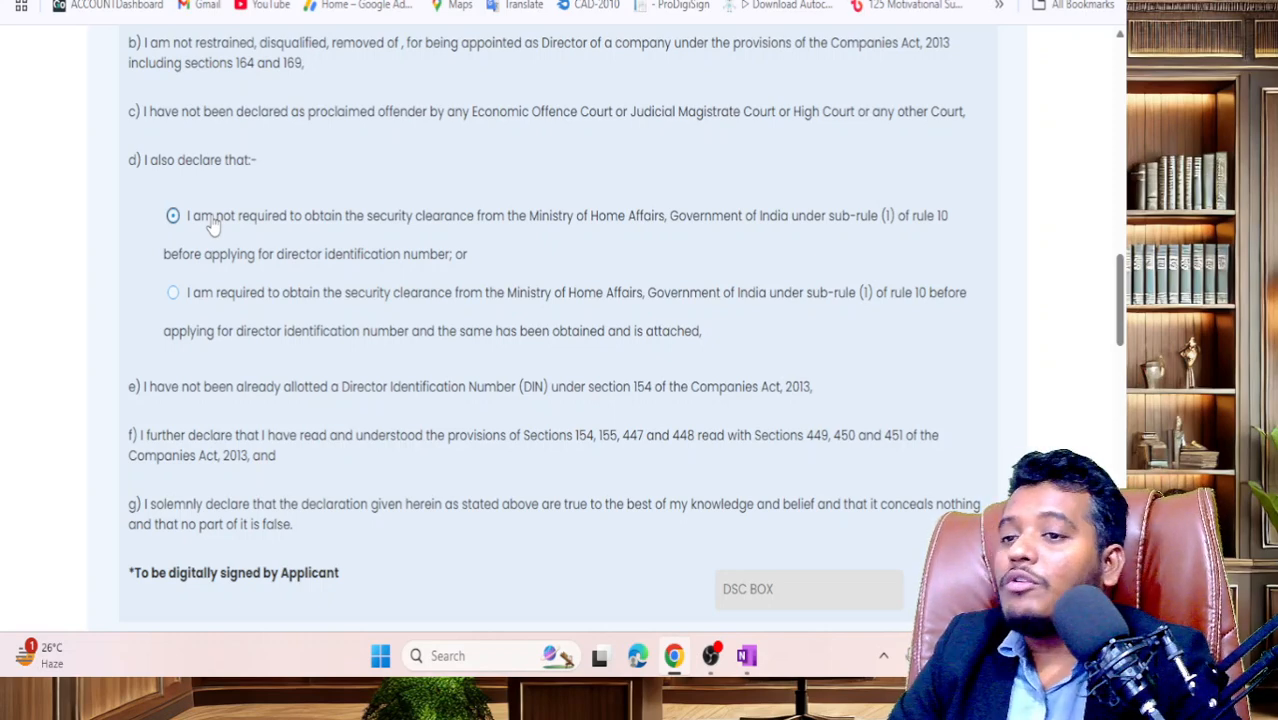
scroll(540, 229, down, 2)
scroll(558, 229, down, 5)
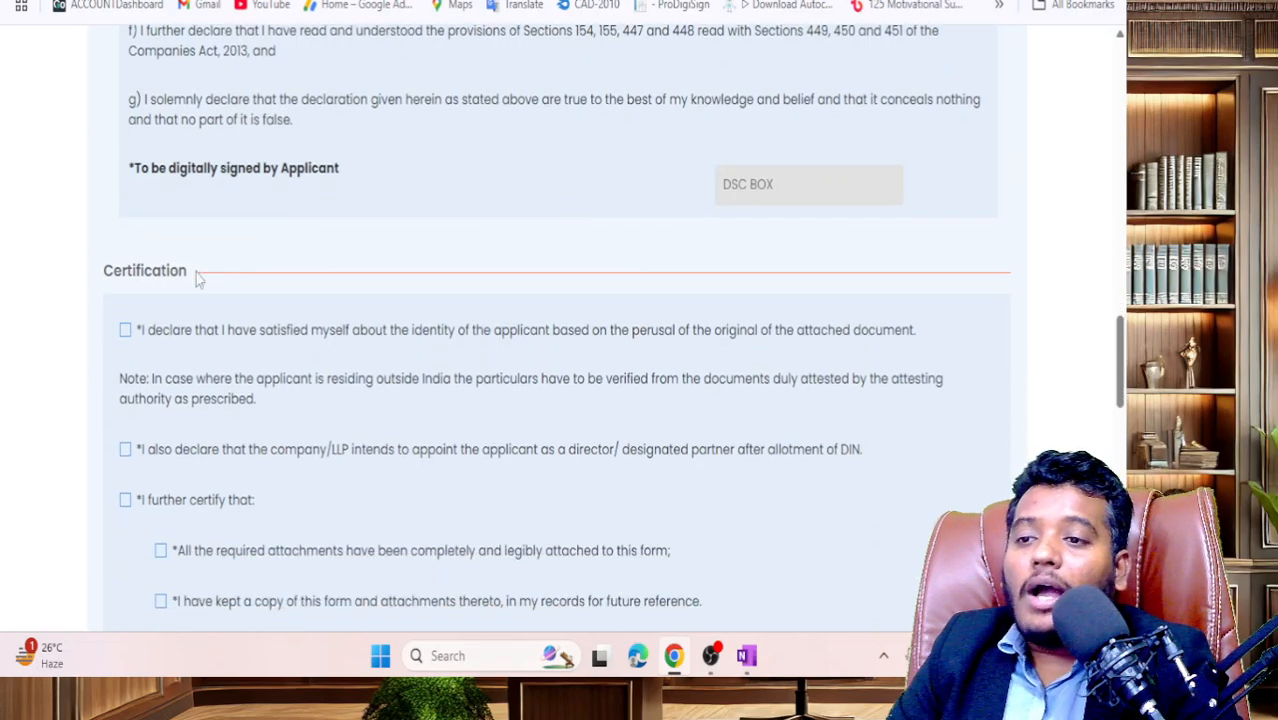
- Tick all six certification declarations, including Section 449 liability, and open the signatory Category list
click(125, 330)
click(125, 449)
click(125, 499)
scroll(210, 450, down, 3)
click(205, 350)
click(207, 418)
click(218, 465)
scroll(306, 443, down, 5)
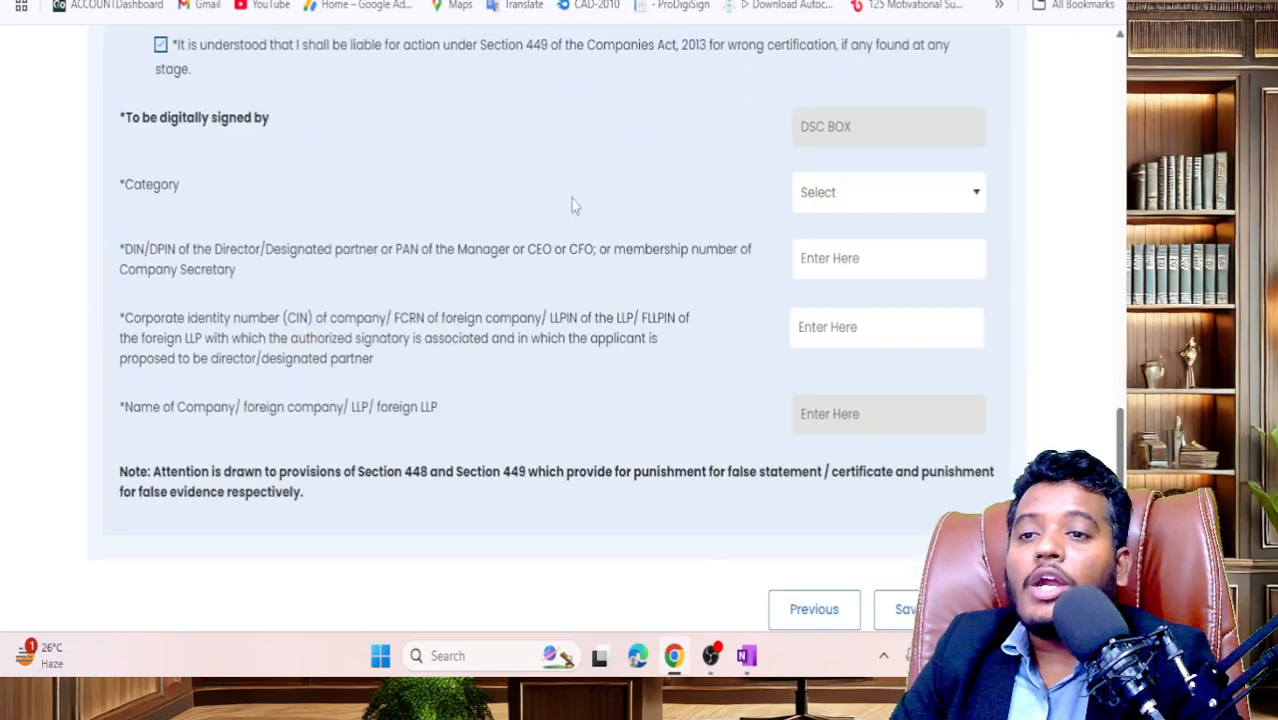
click(950, 200)
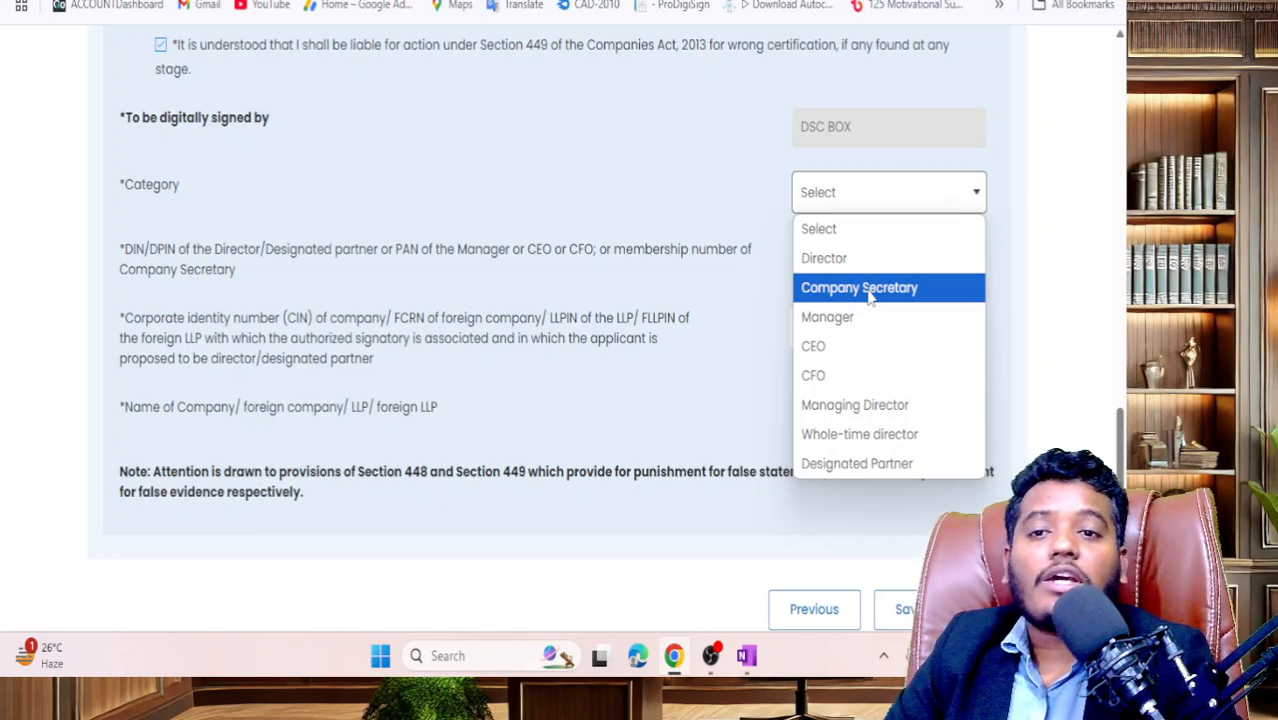
click(859, 288)
click(899, 203)
click(899, 203)
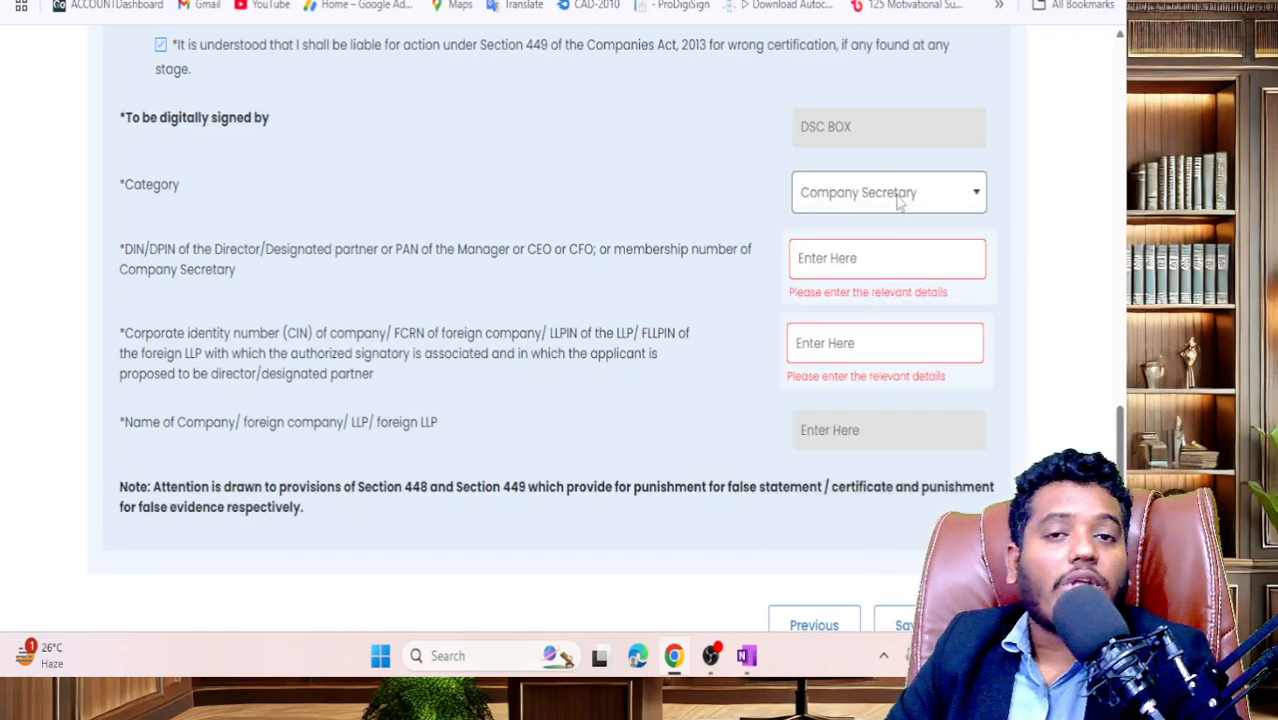
click(899, 203)
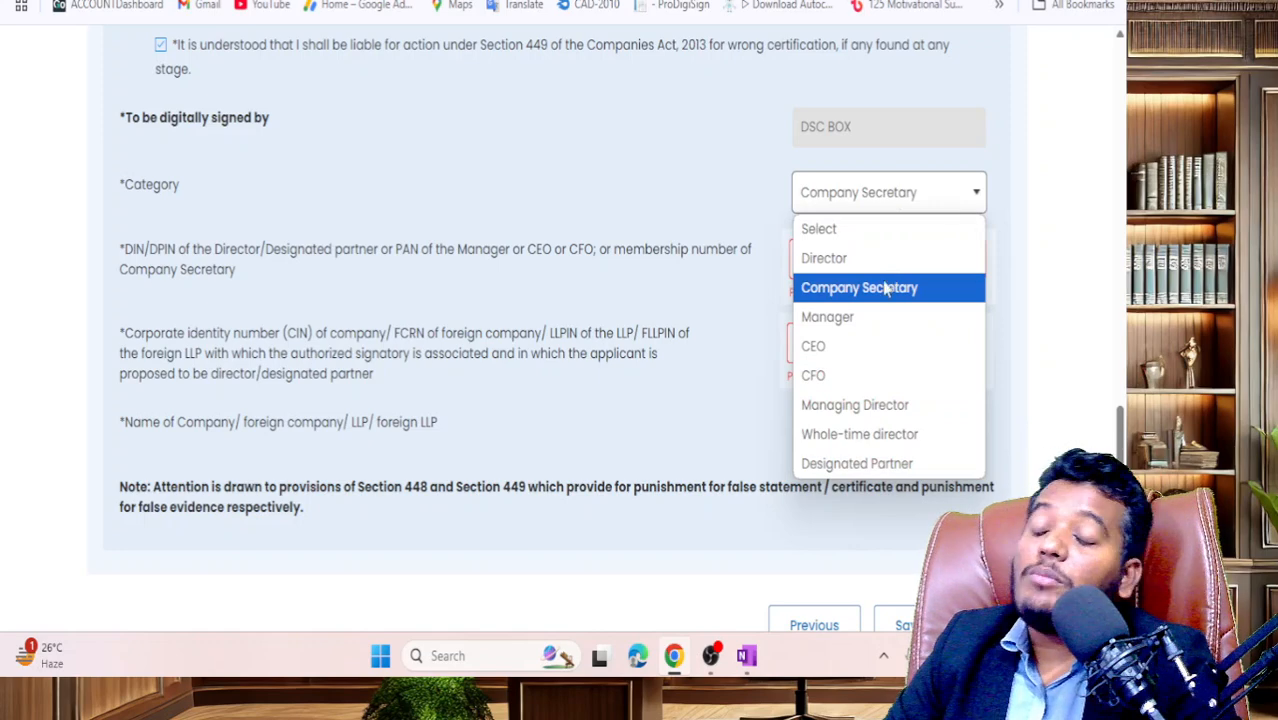
triple_click(577, 255)
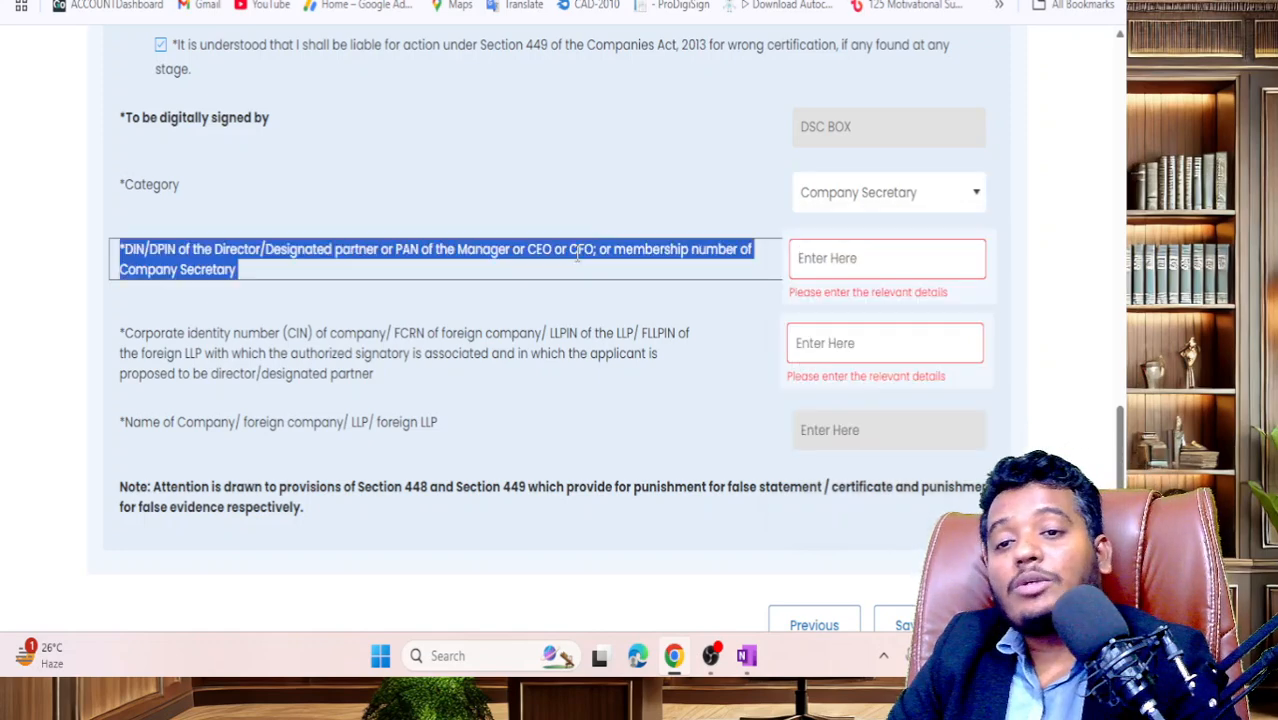
click(577, 255)
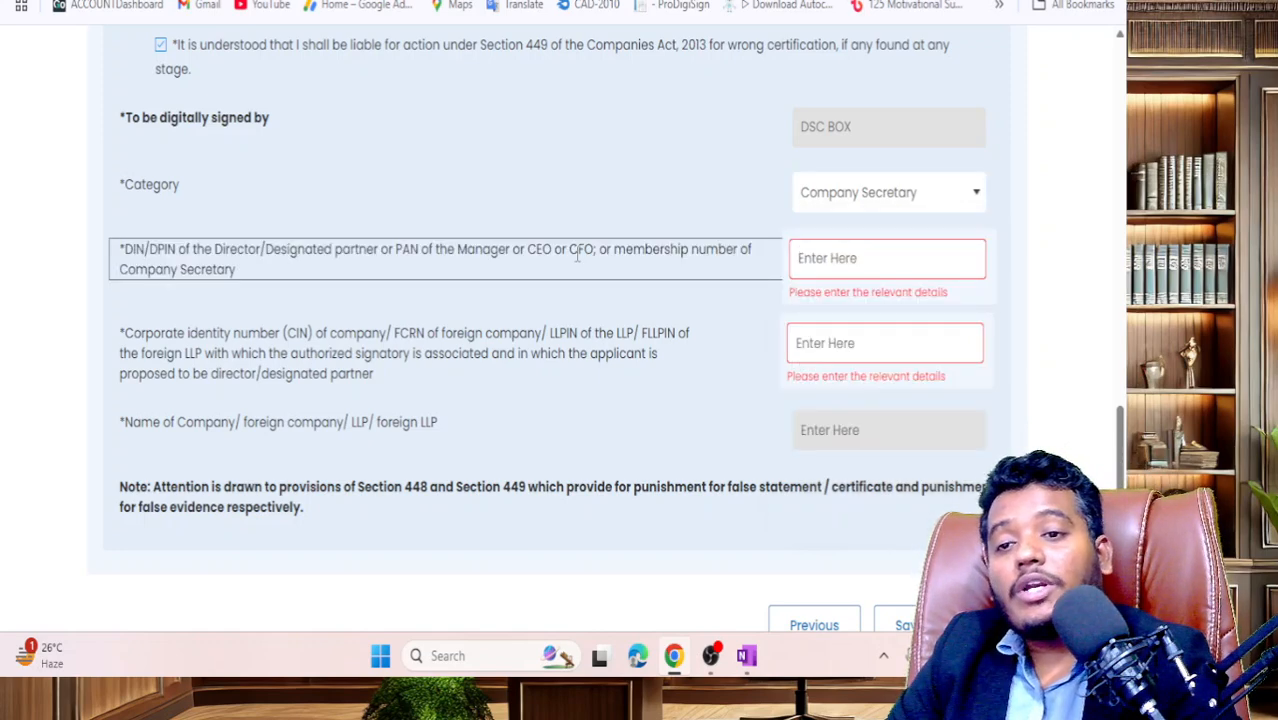
click(847, 271)
click(833, 350)
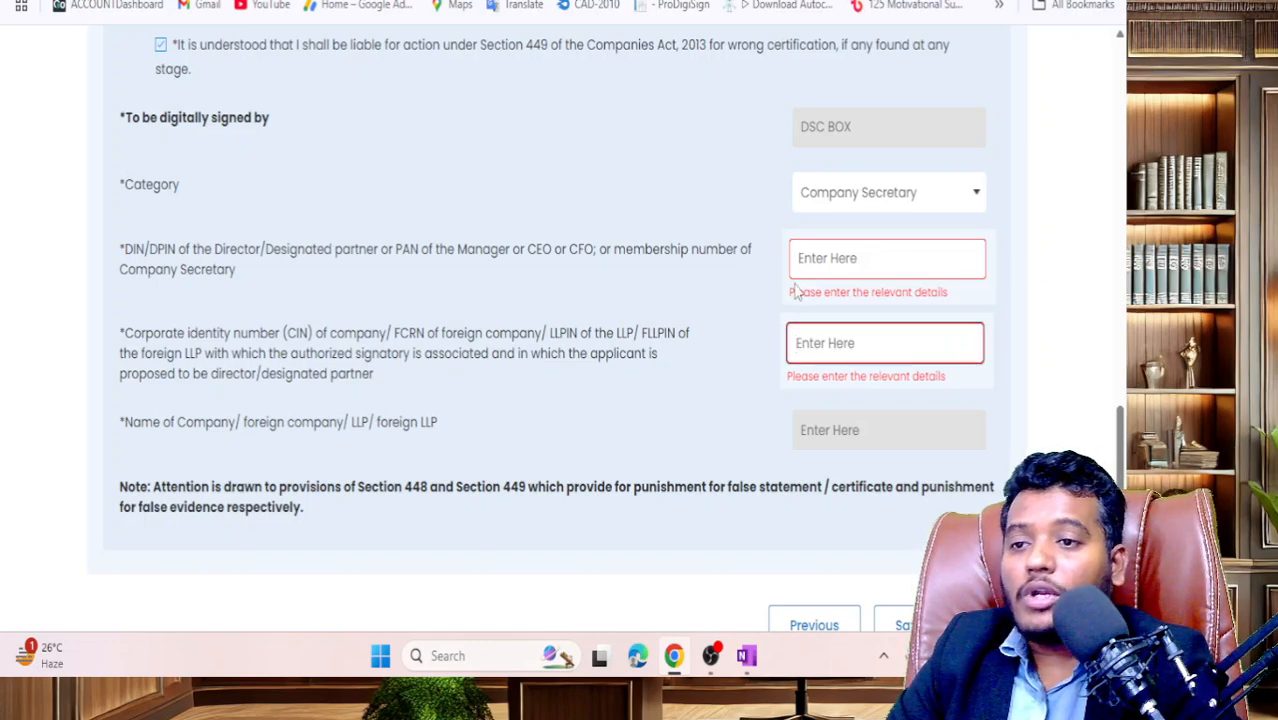
click(845, 262)
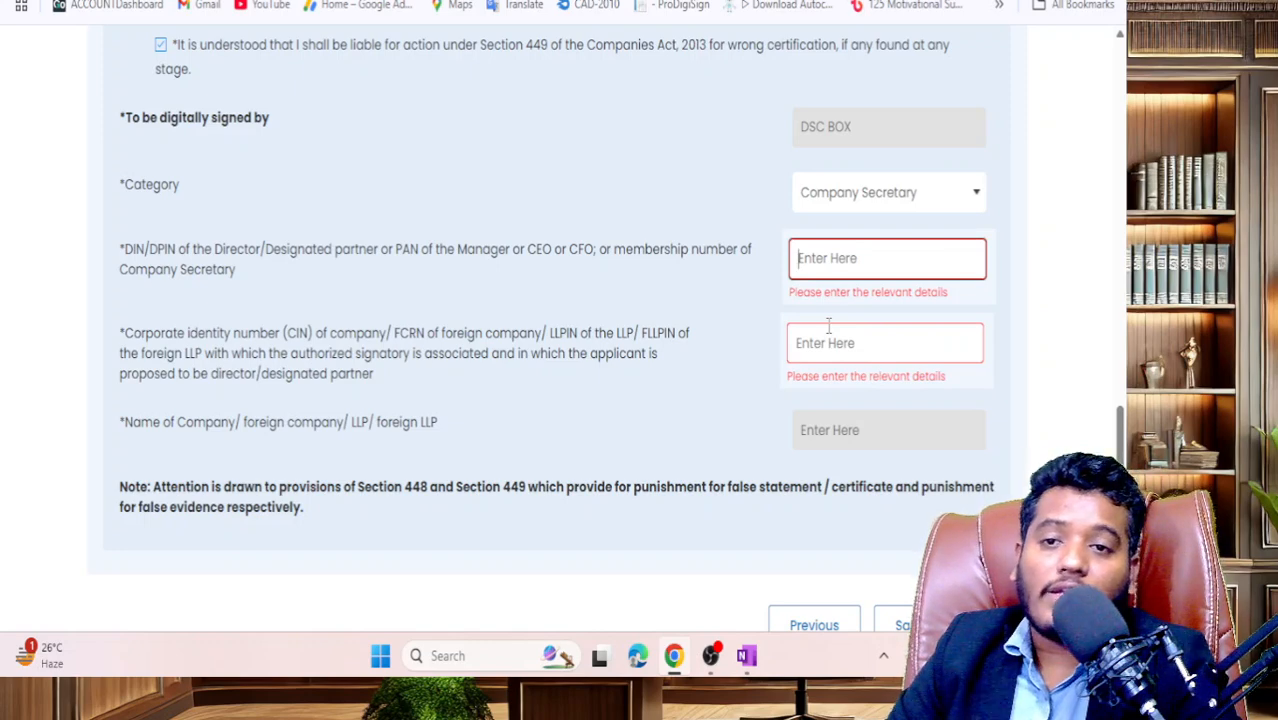
click(870, 207)
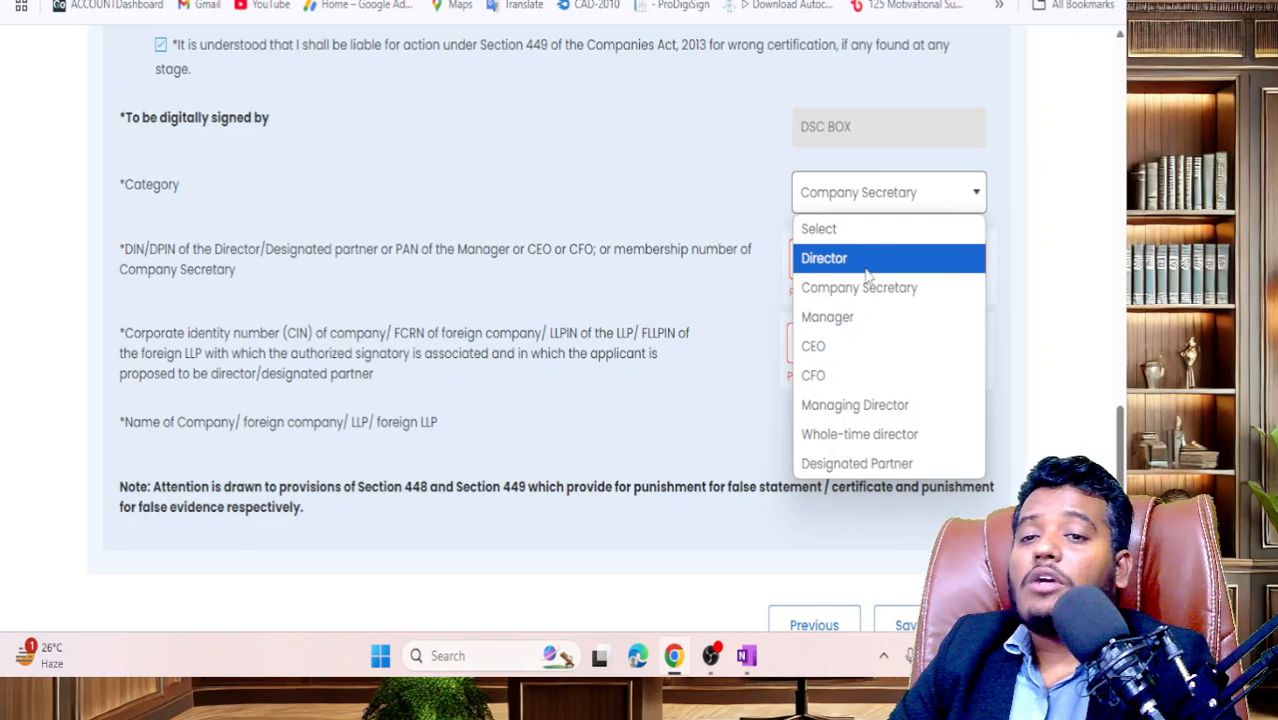
click(868, 266)
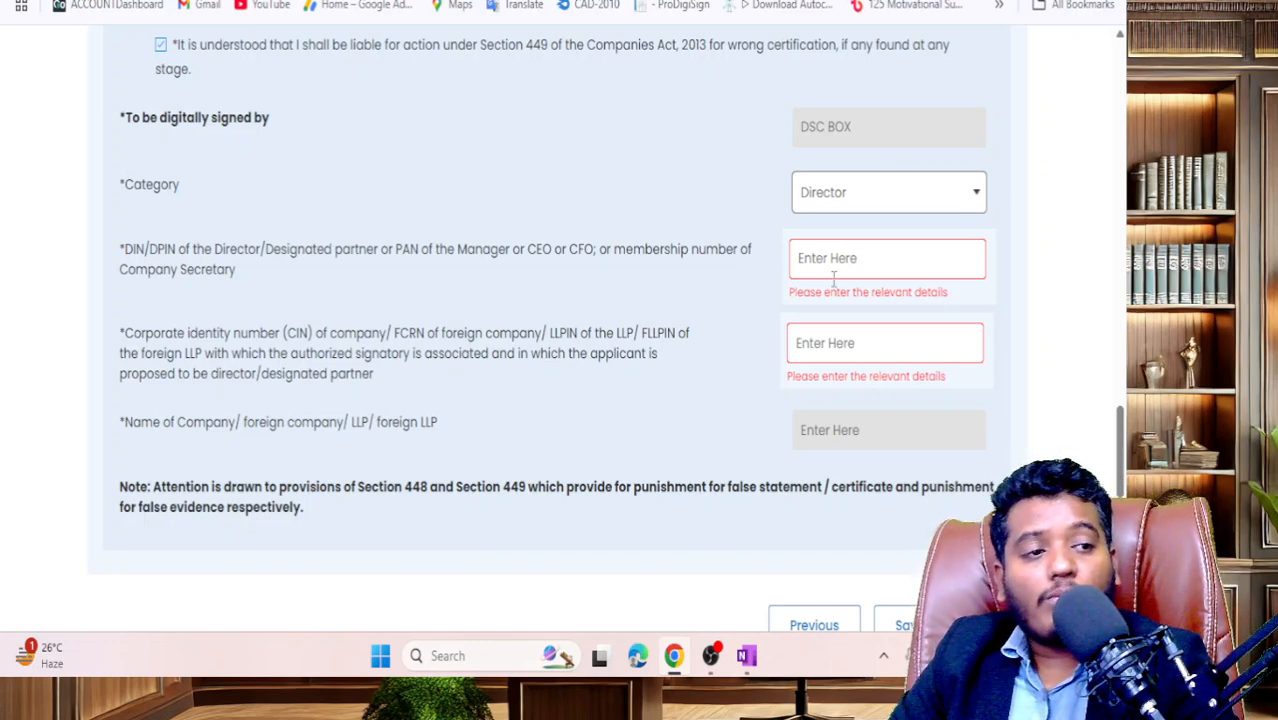
click(858, 268)
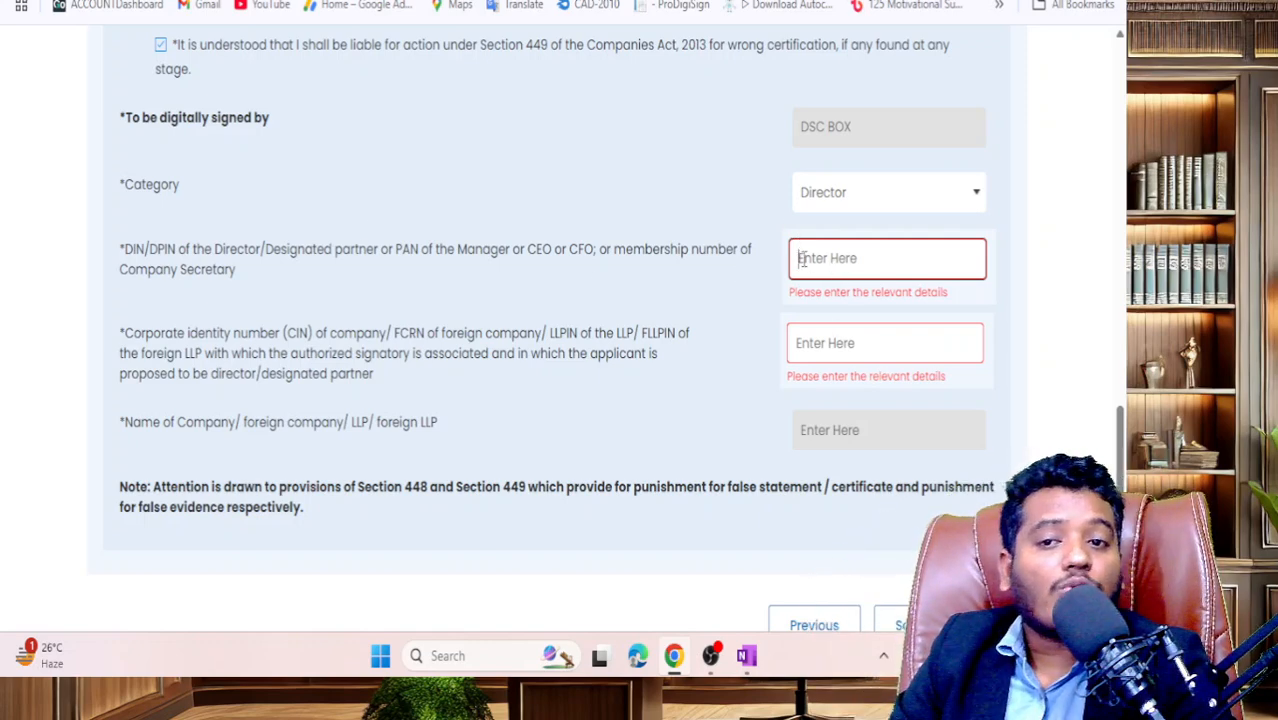
click(822, 358)
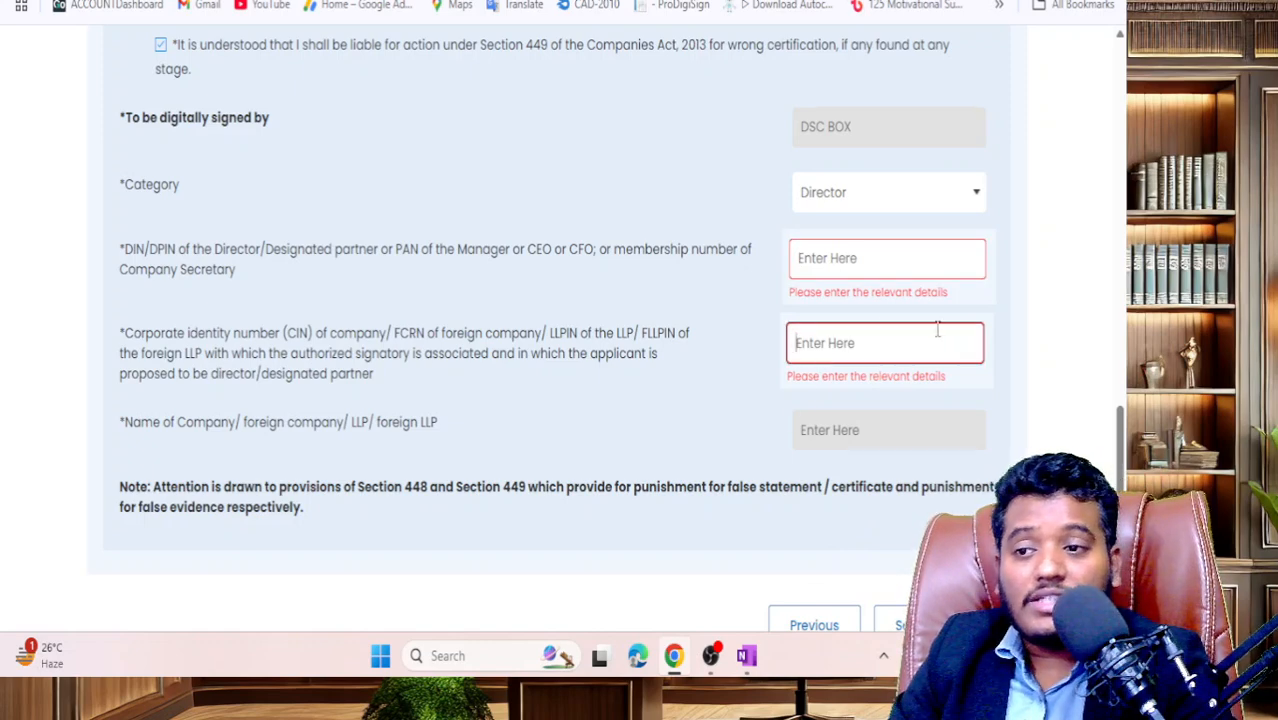
scroll(936, 331, down, 2)
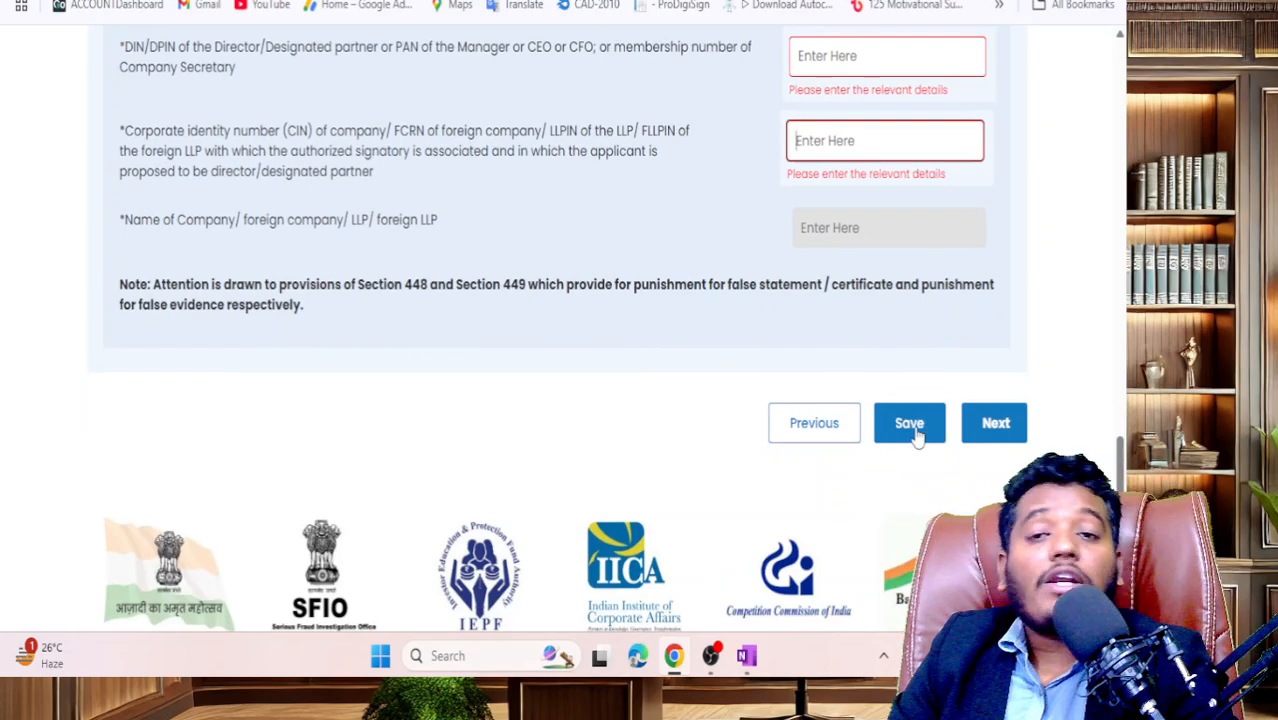
scroll(916, 432, up, 5)
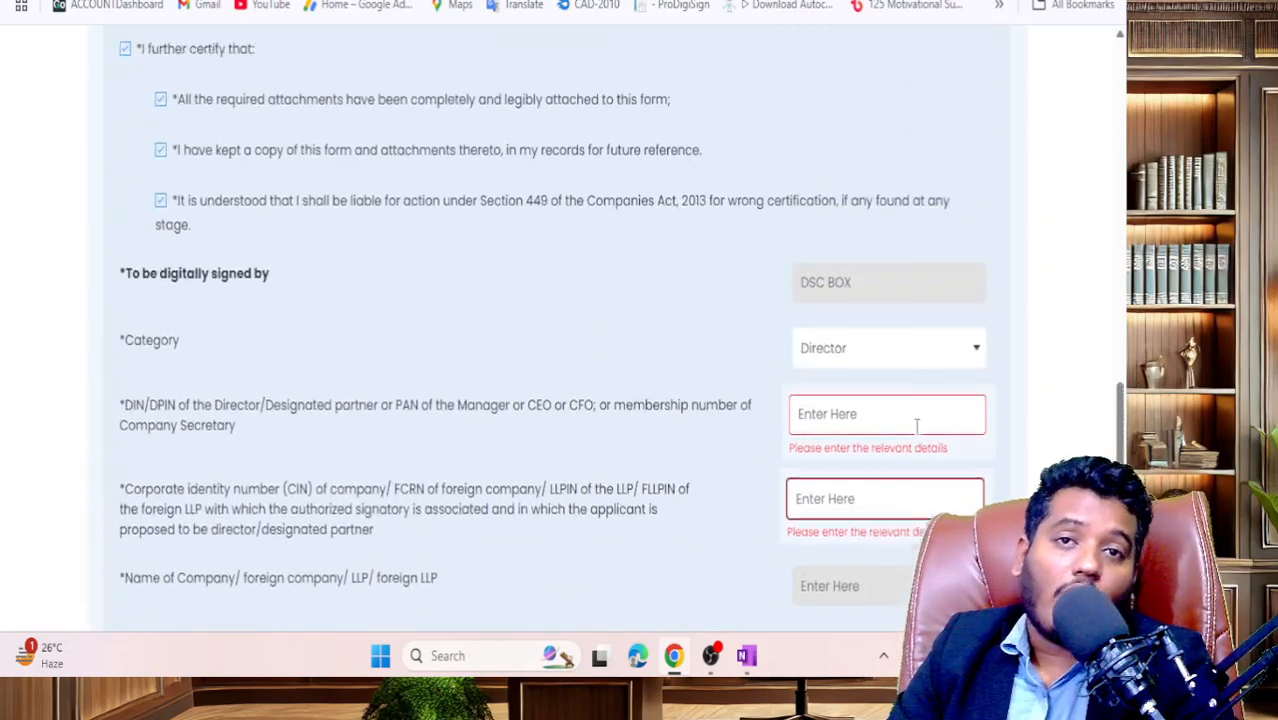
scroll(916, 430, up, 15)
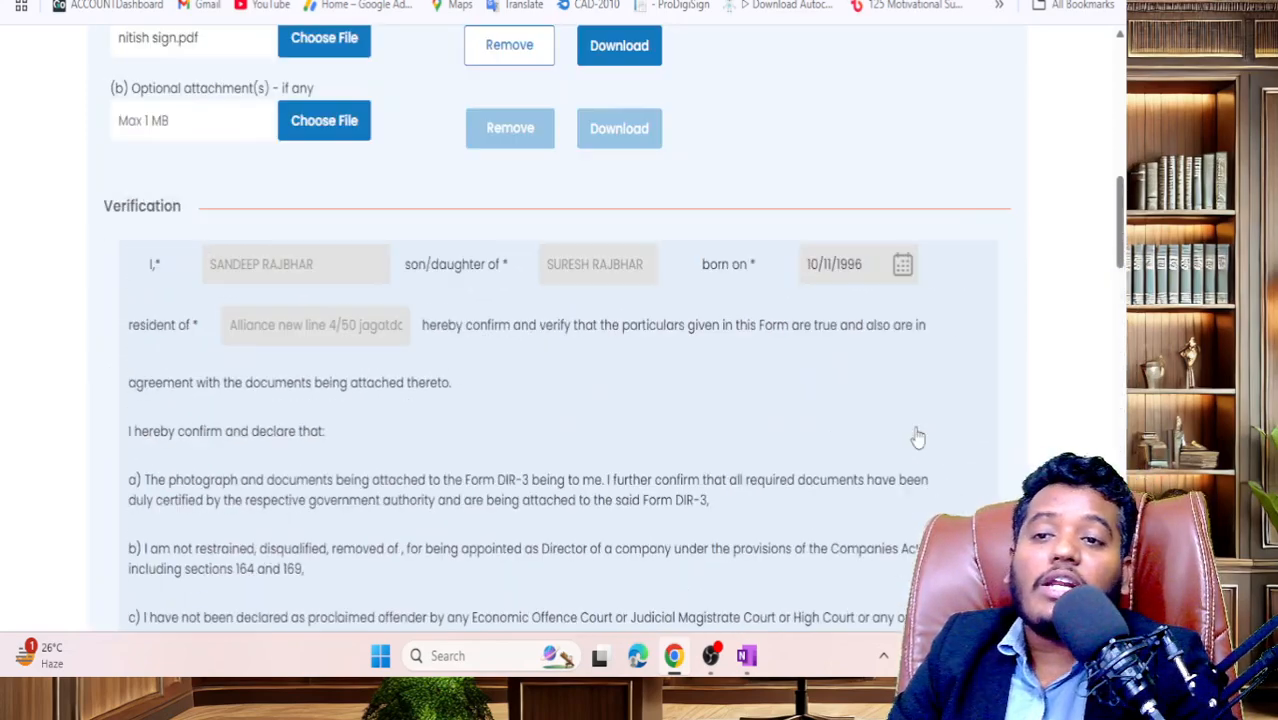
scroll(916, 432, up, 3)
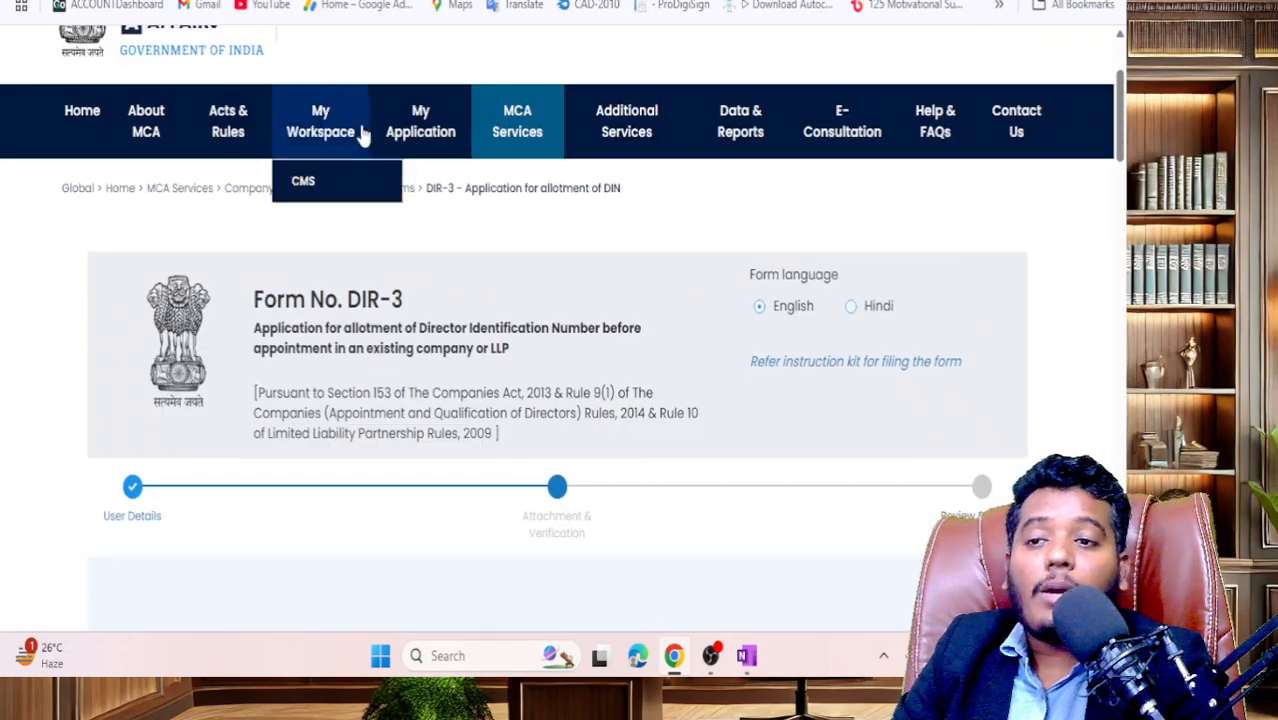
- Open My Application's Pending for Action list and highlight the DIR-3 draft row dated 13/03/2025
click(420, 130)
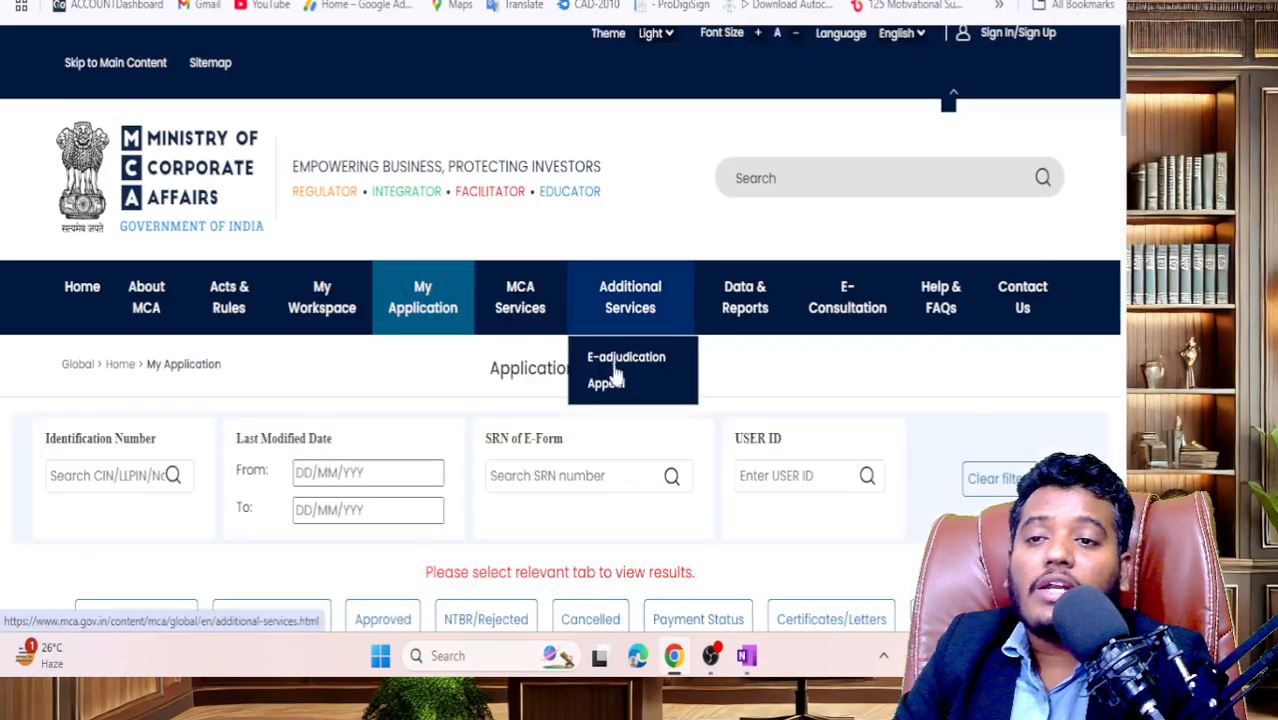
scroll(580, 397, down, 4)
click(95, 222)
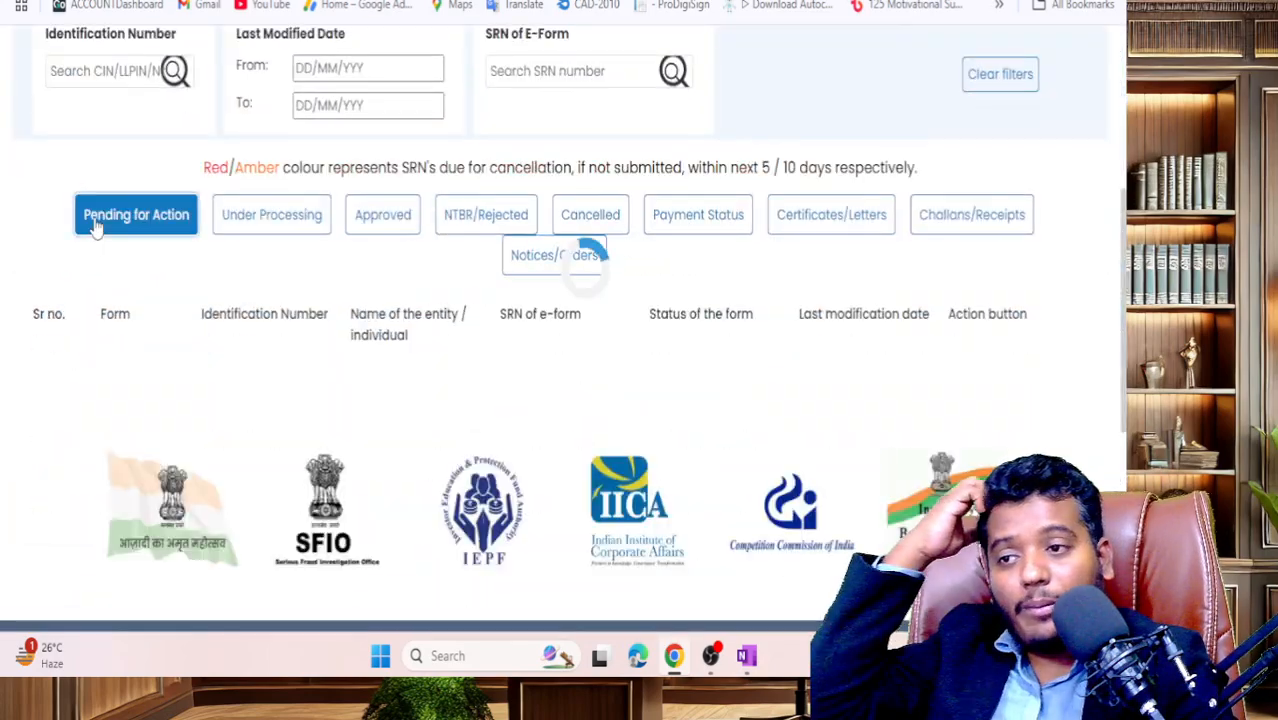
scroll(205, 374, down, 1)
scroll(205, 372, up, 1)
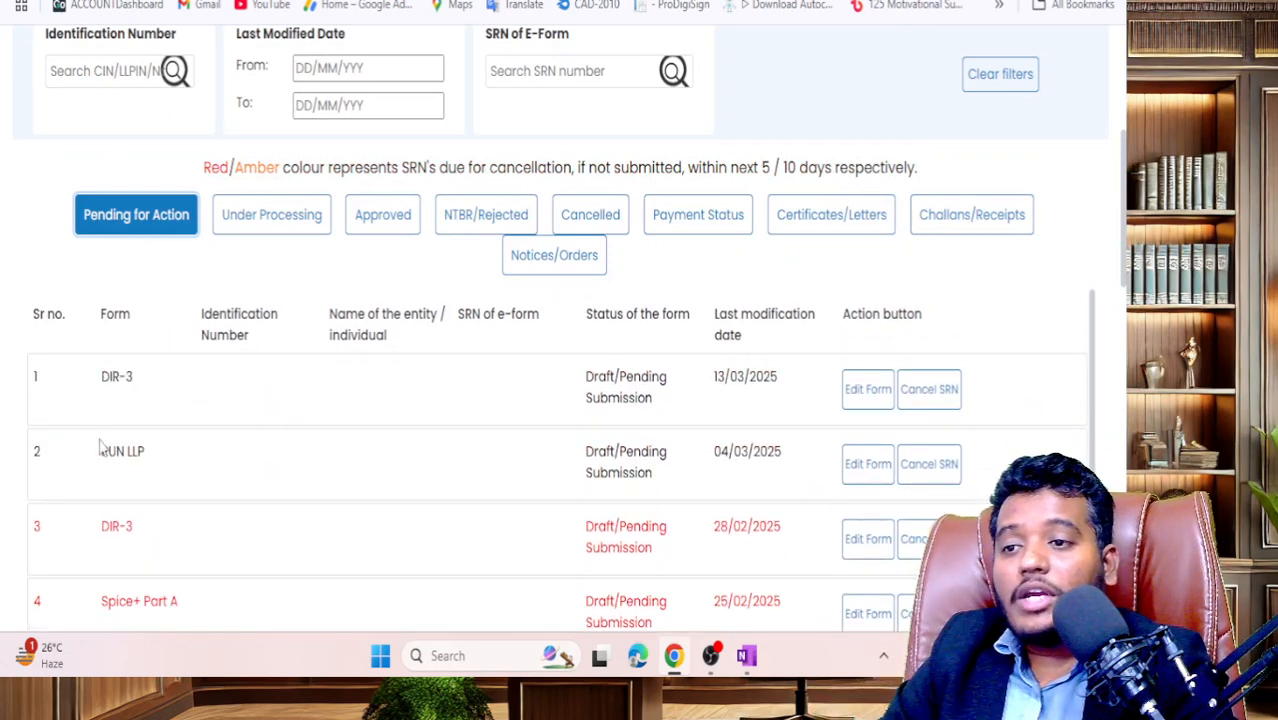
drag(97, 400, 765, 414)
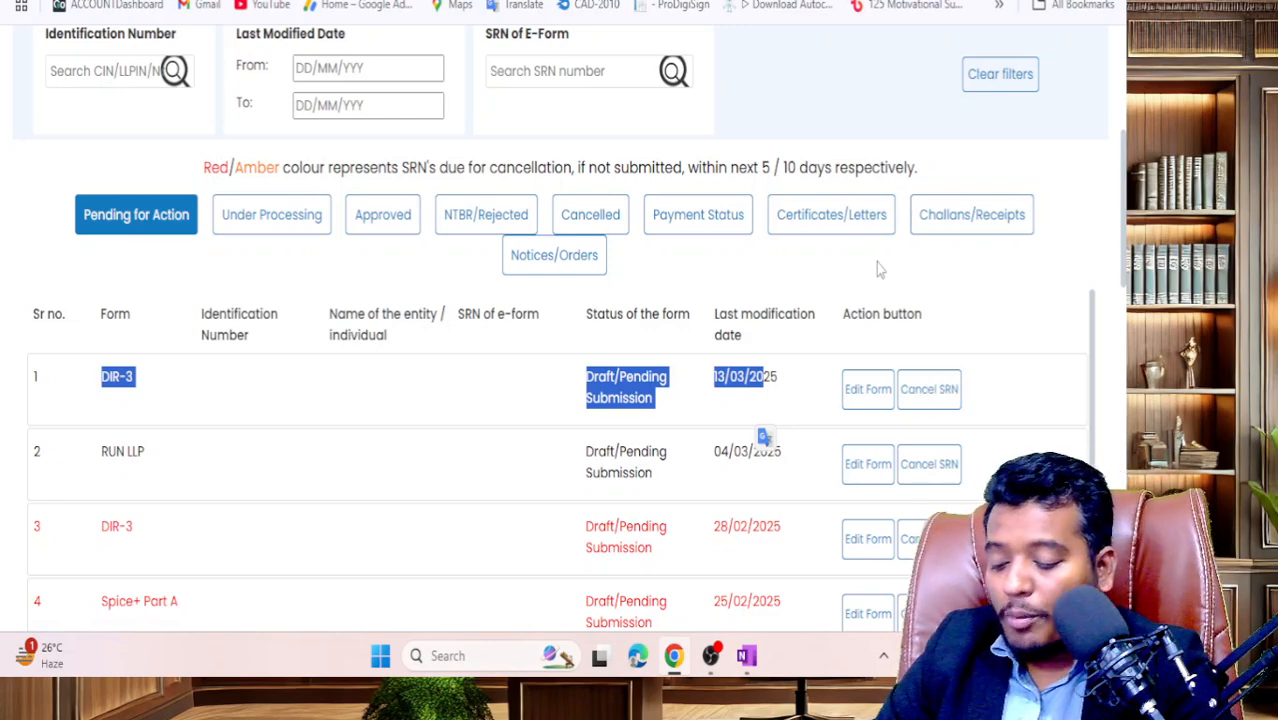
- Launch Adobe Acrobat from the system search
key(super)
text(AD)
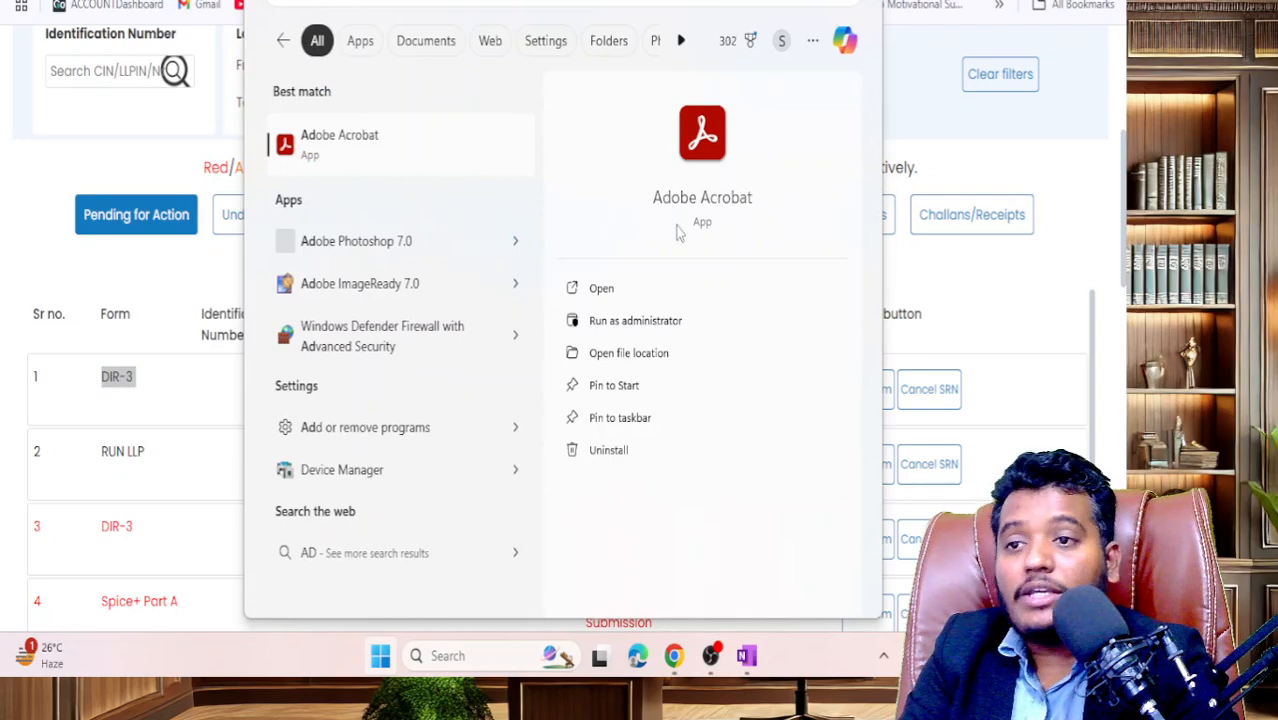
click(382, 152)
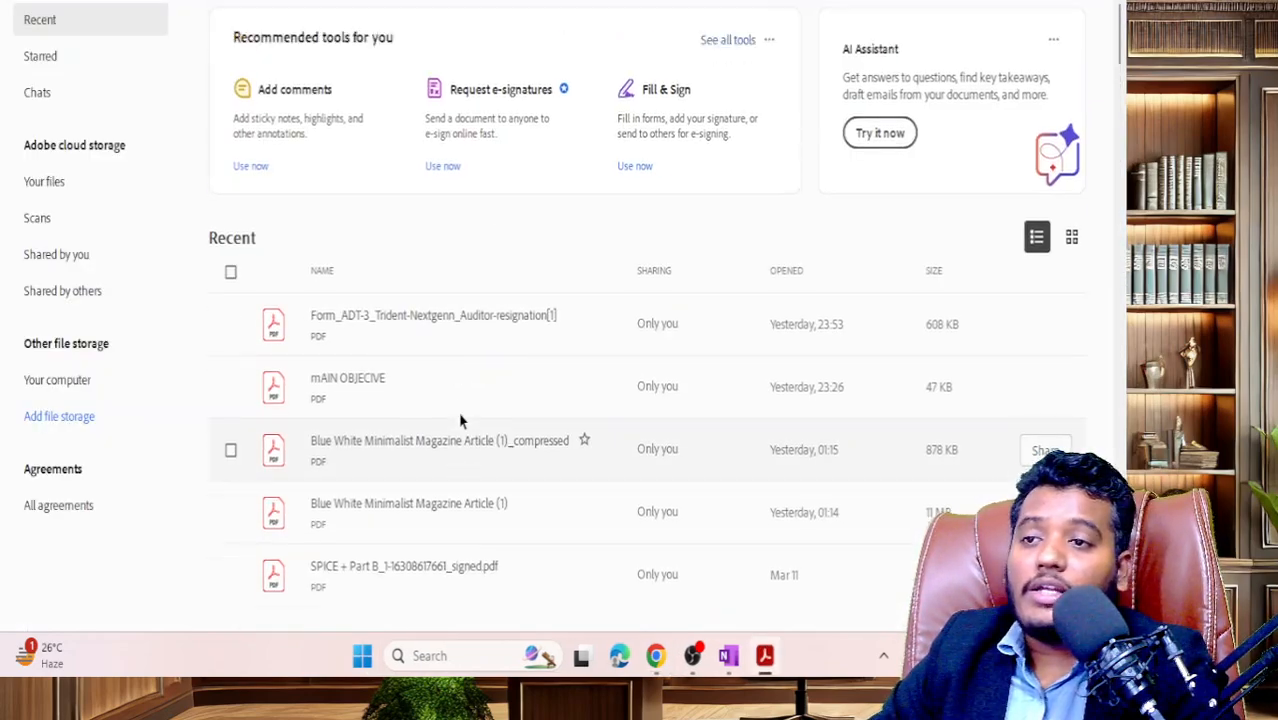
scroll(460, 420, down, 3)
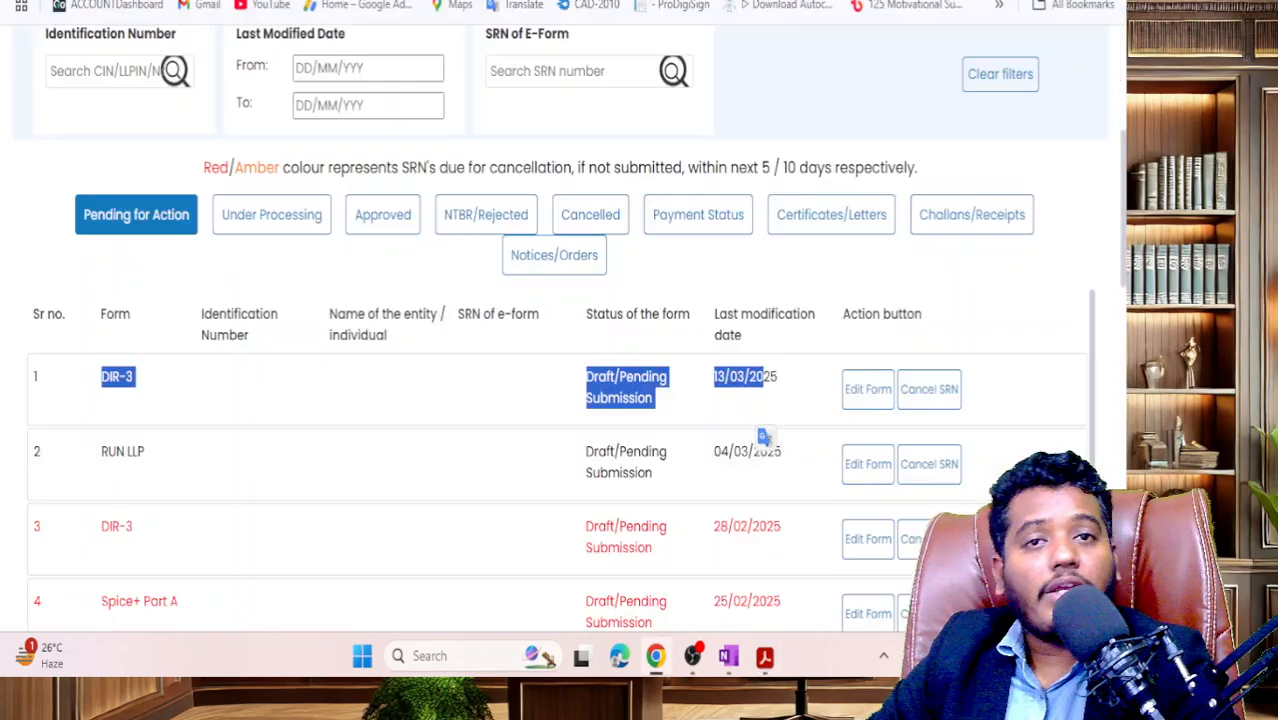
- Search 'mca prerequisite software' in a new tab and follow MCA's Adobe Reader download link
key(ctrl+t)
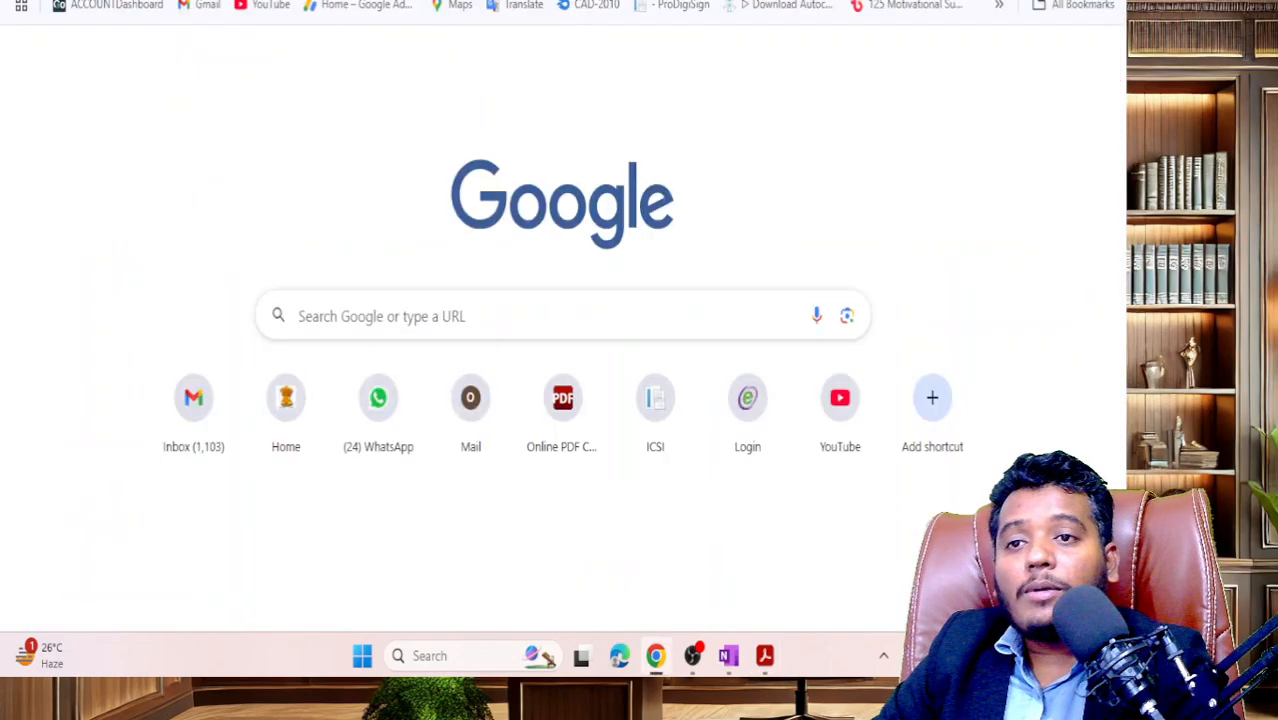
text(MCA PRE)
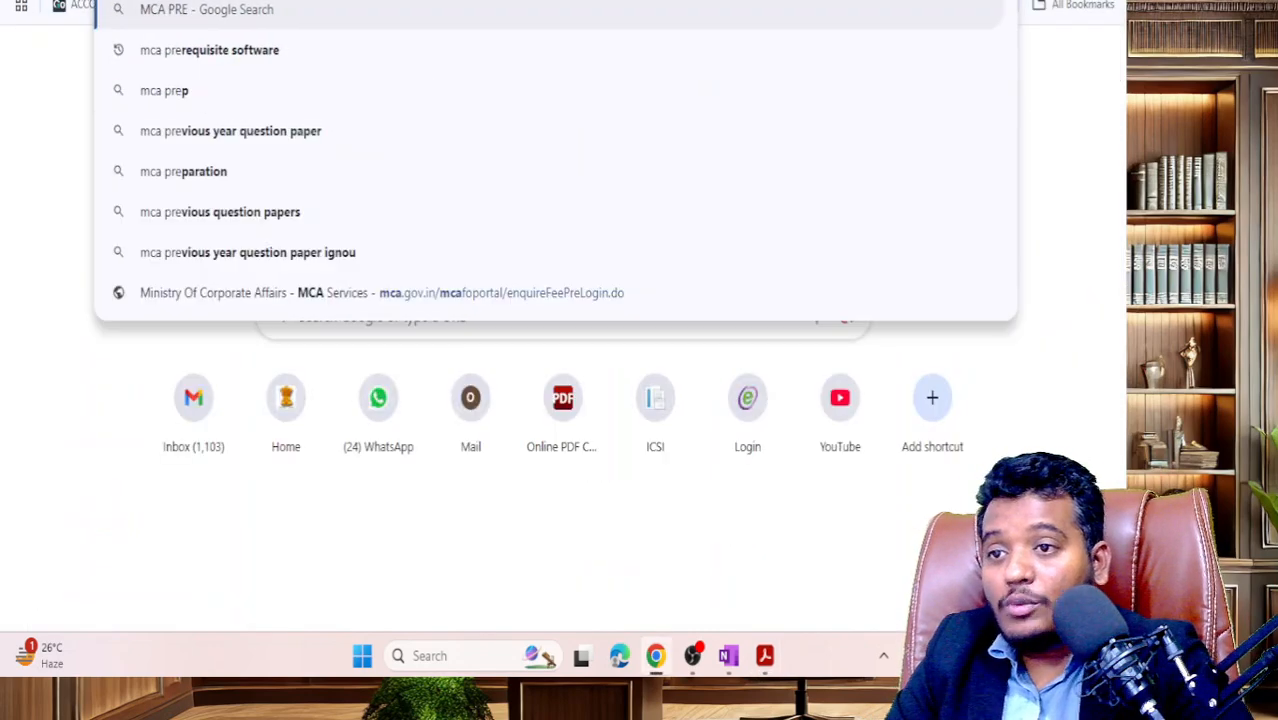
key(Return)
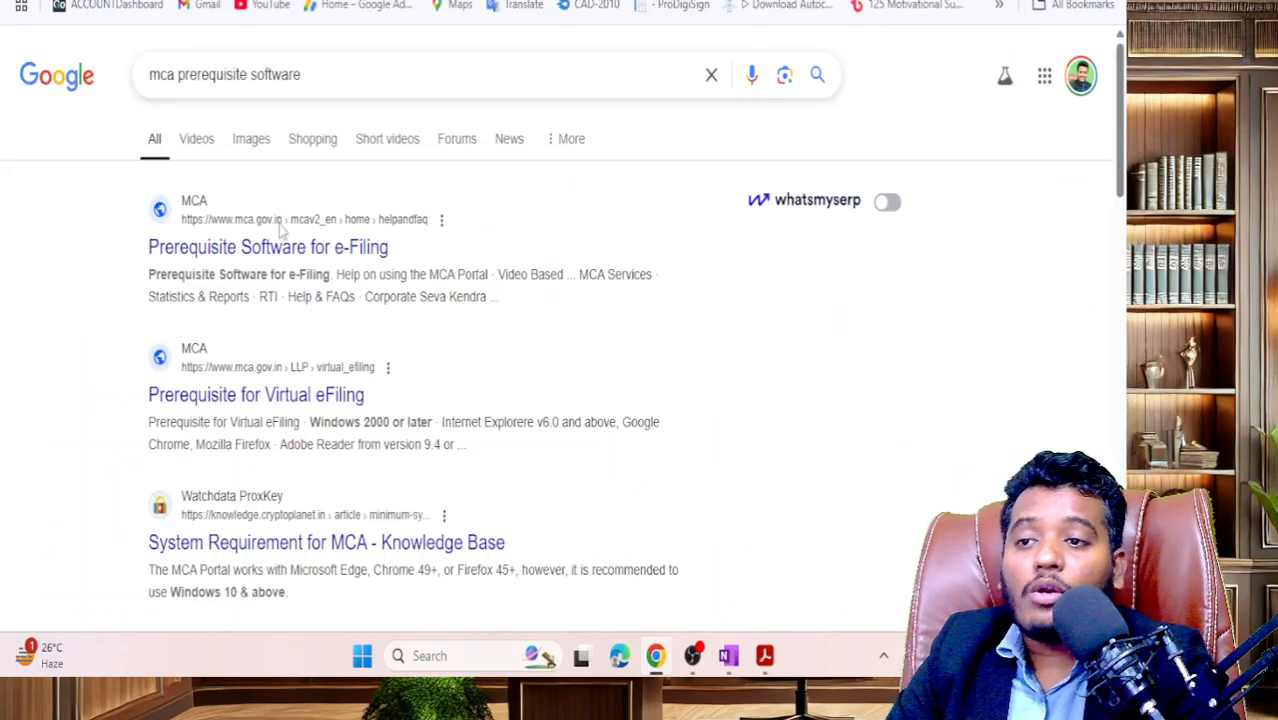
click(280, 245)
scroll(884, 400, down, 5)
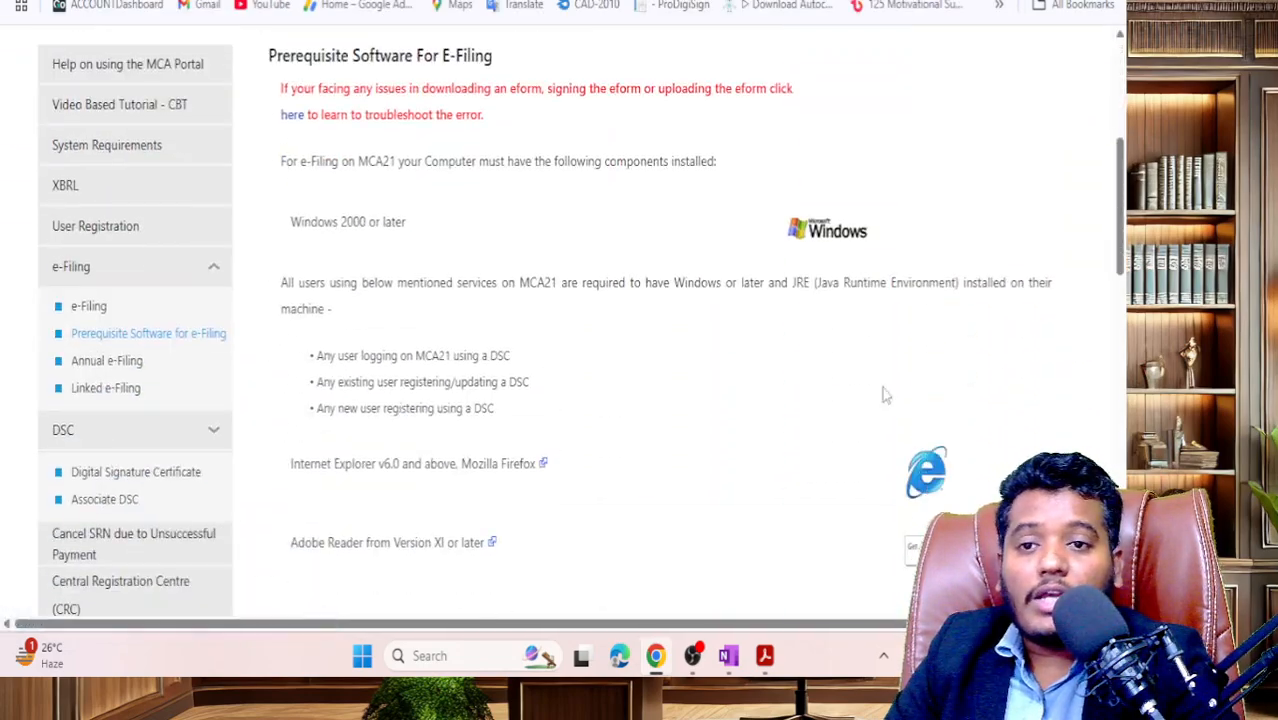
scroll(905, 602, down, 1)
click(936, 456)
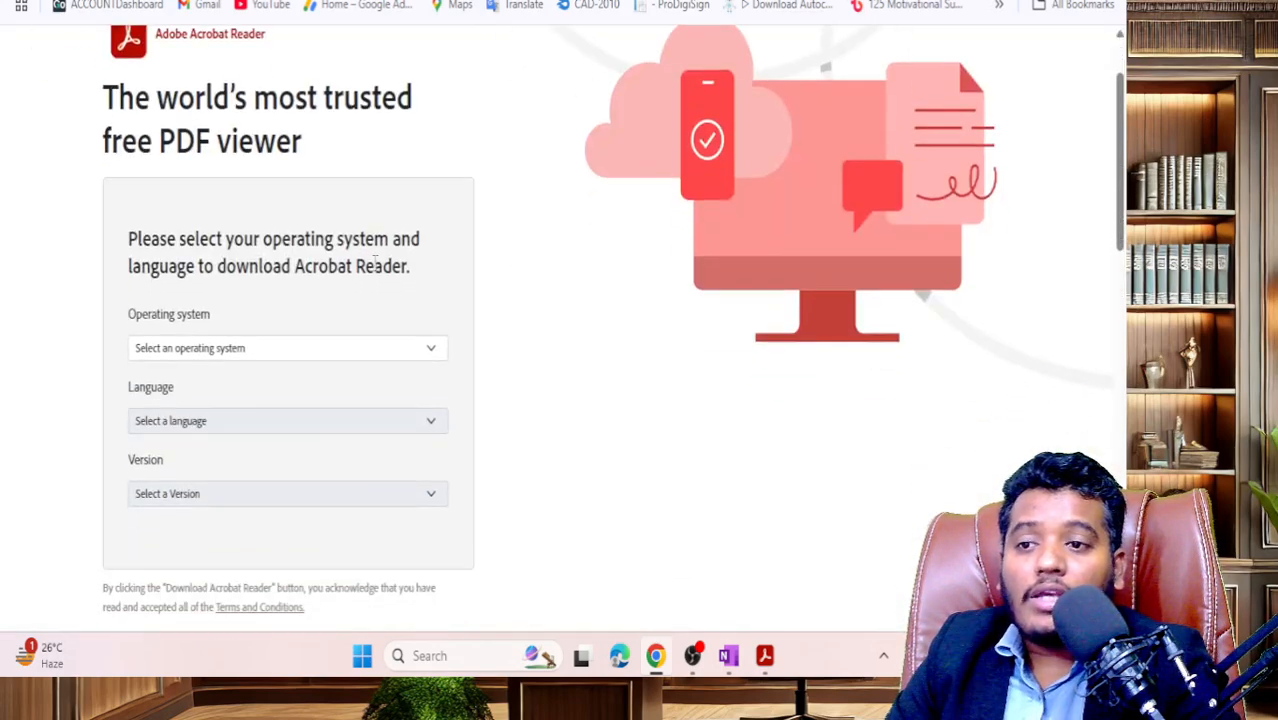
- Pick Windows 11, English and Reader 2025.001.20432 English Windows (64Bit), then return to Acrobat
click(360, 348)
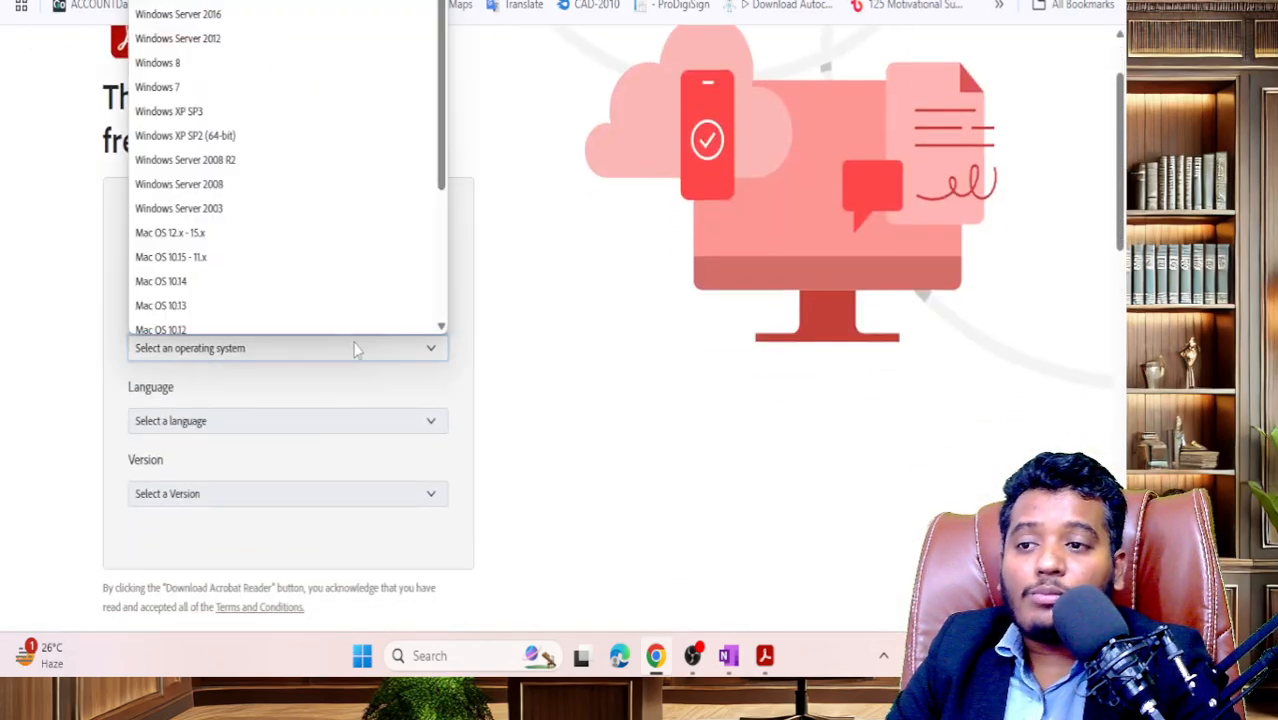
scroll(265, 143, up, 2)
click(180, 55)
scroll(318, 265, down, 3)
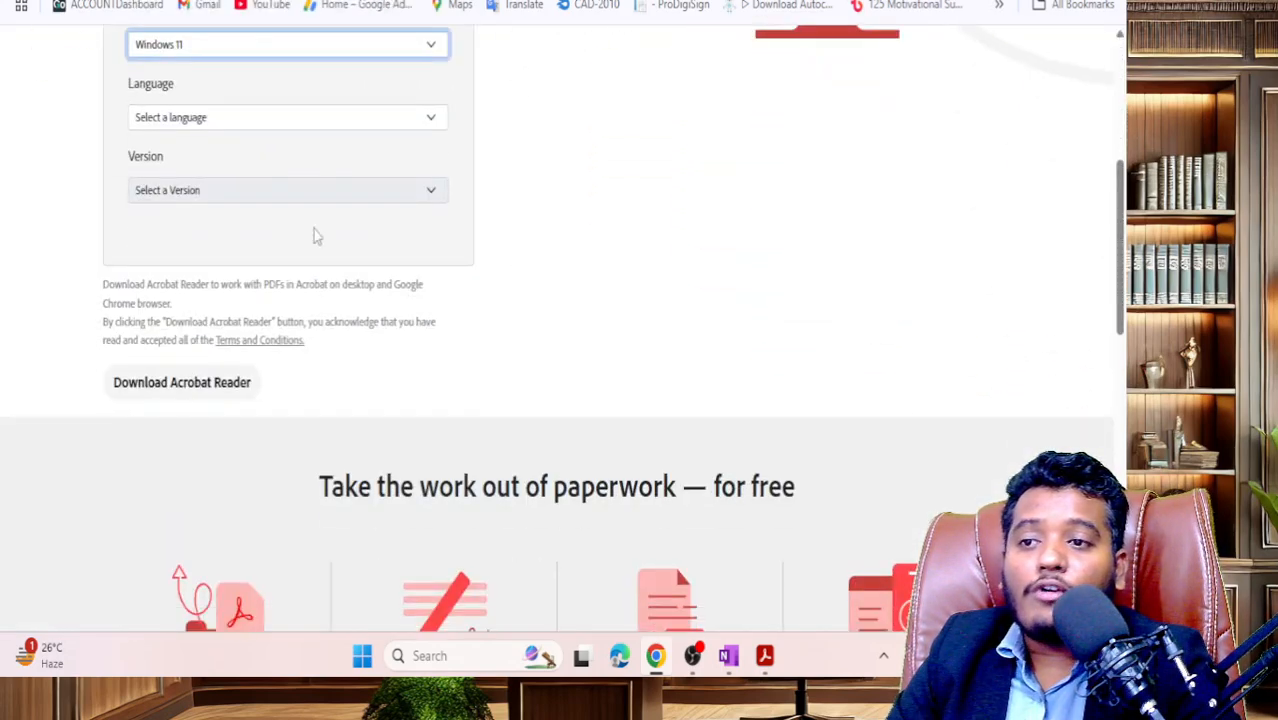
click(282, 120)
key(e)
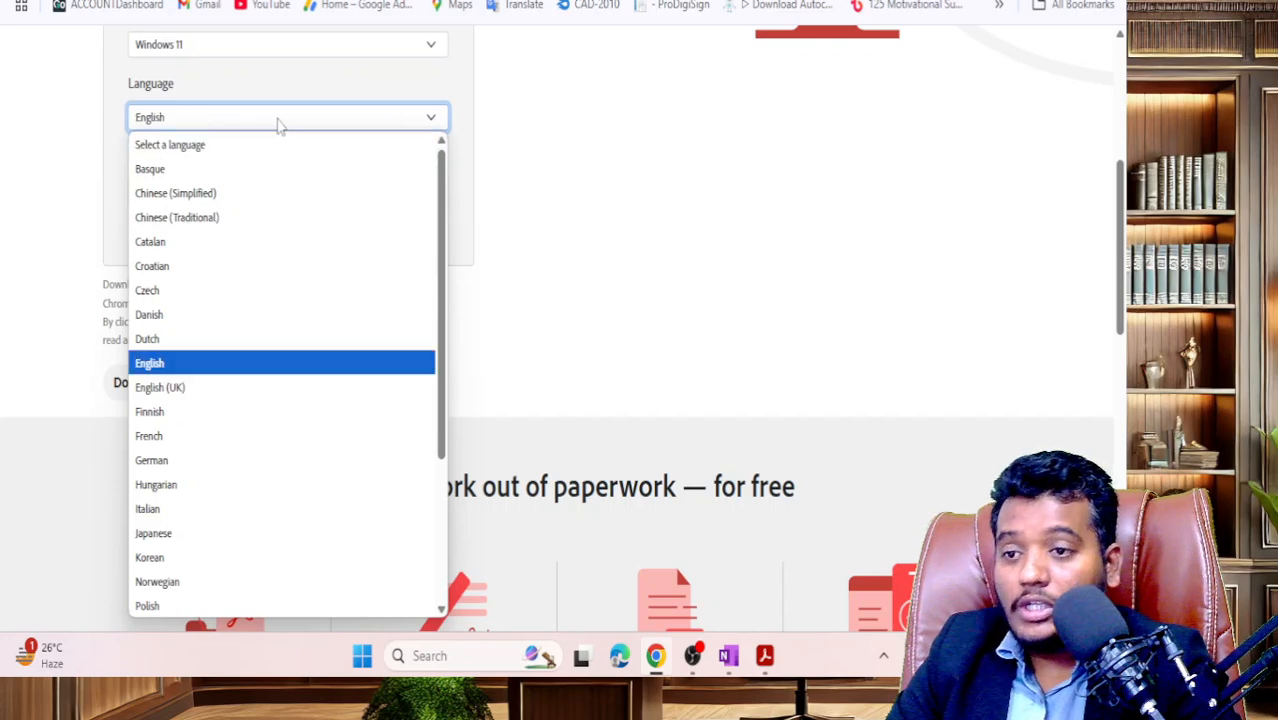
click(280, 120)
click(252, 196)
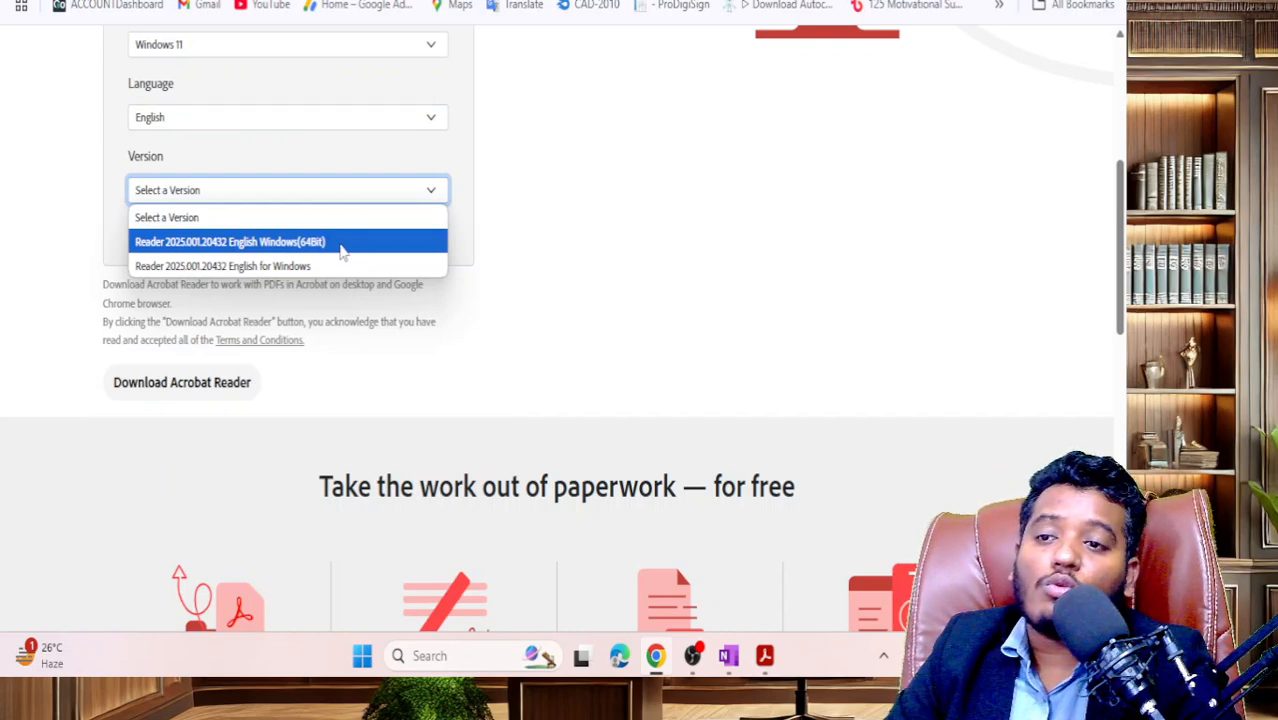
click(341, 250)
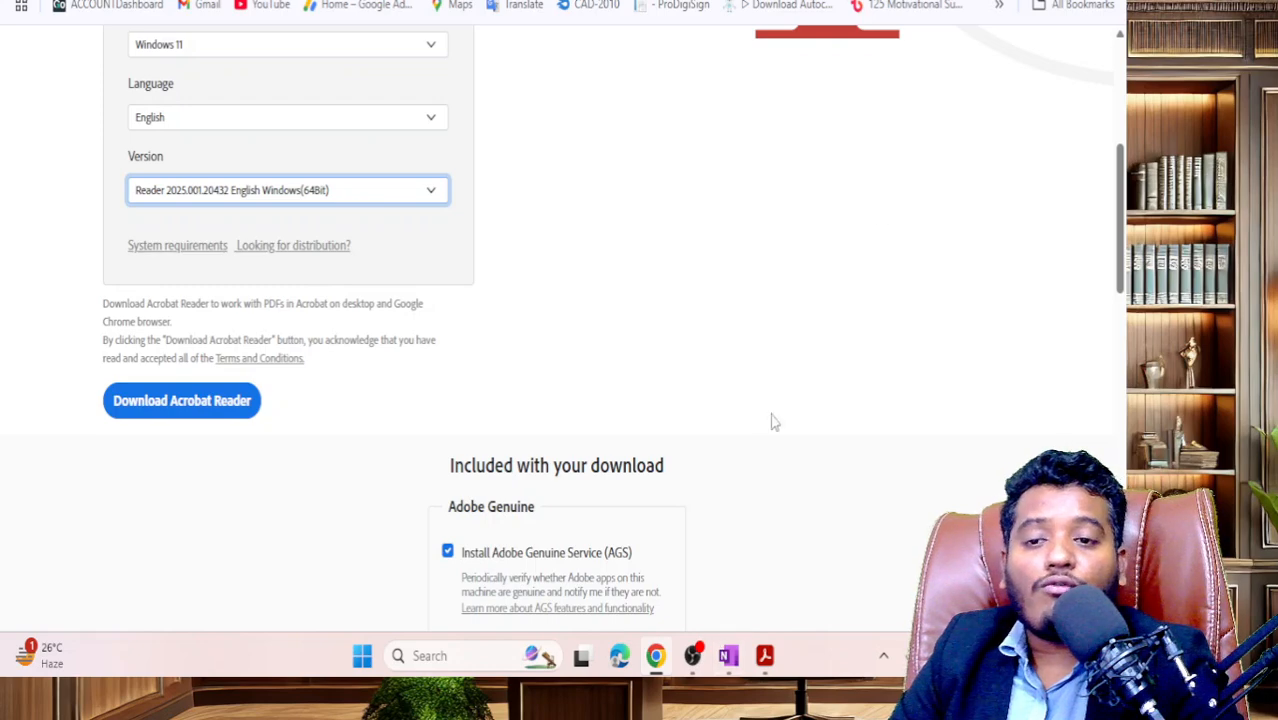
click(764, 656)
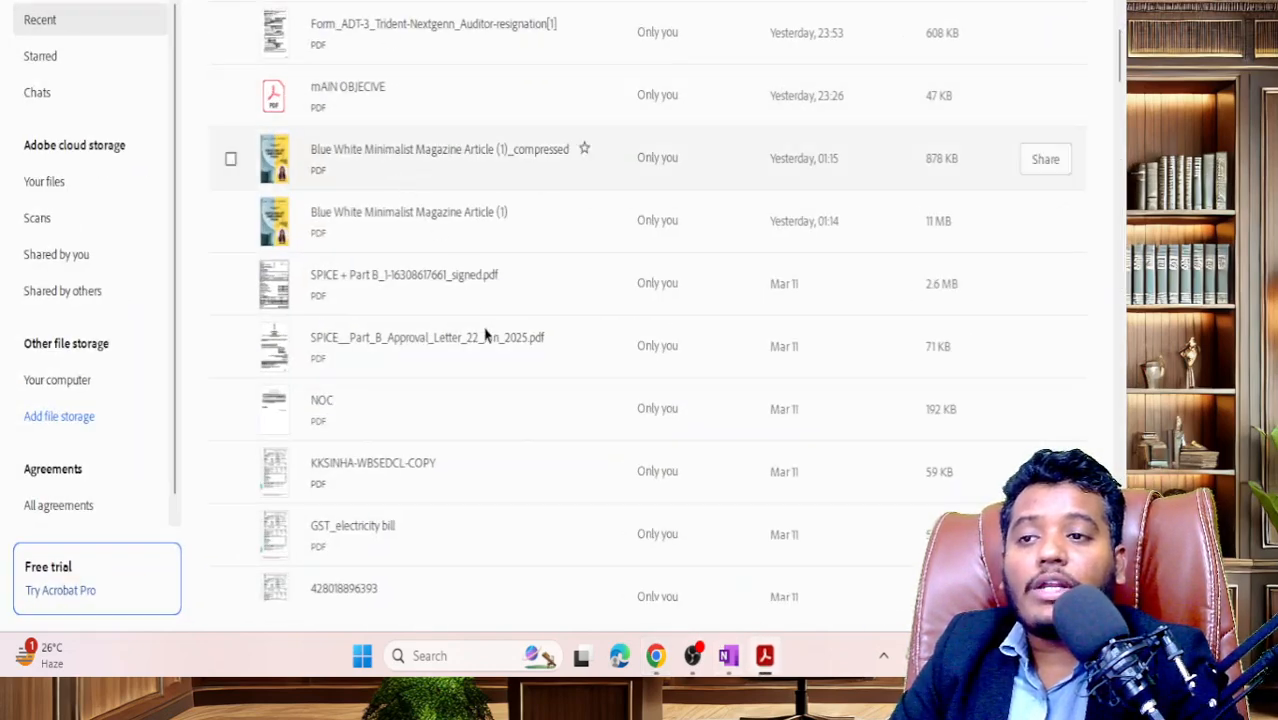
- Scroll Acrobat's recent PDFs, then go back to the Reader download page and MCA pending list
scroll(487, 335, up, 3)
scroll(612, 343, down, 3)
scroll(606, 345, down, 6)
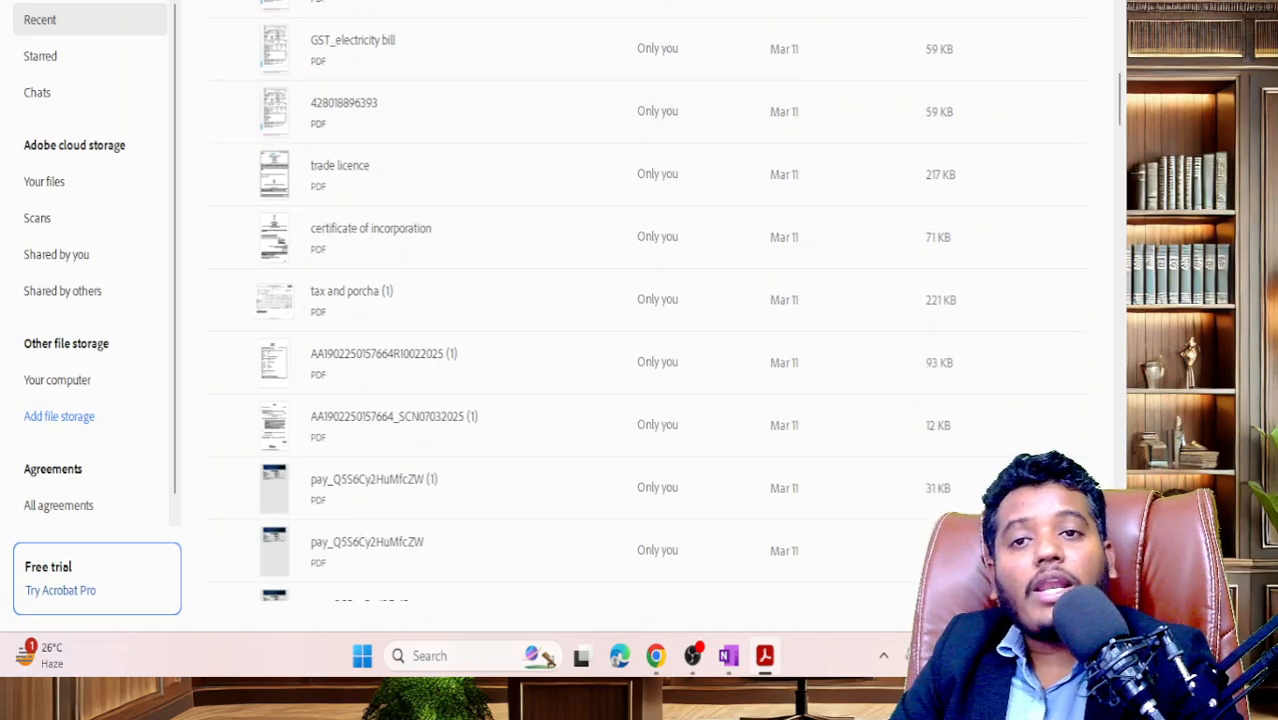
key(alt+Tab)
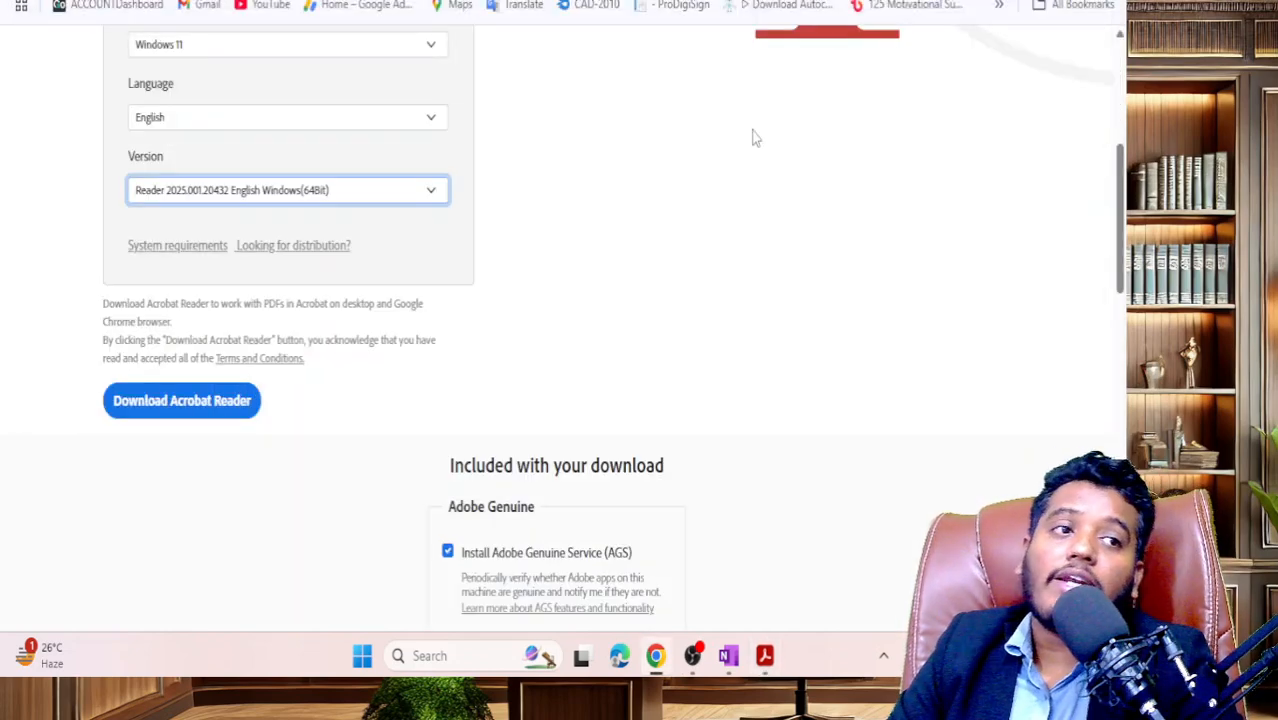
scroll(785, 508, up, 4)
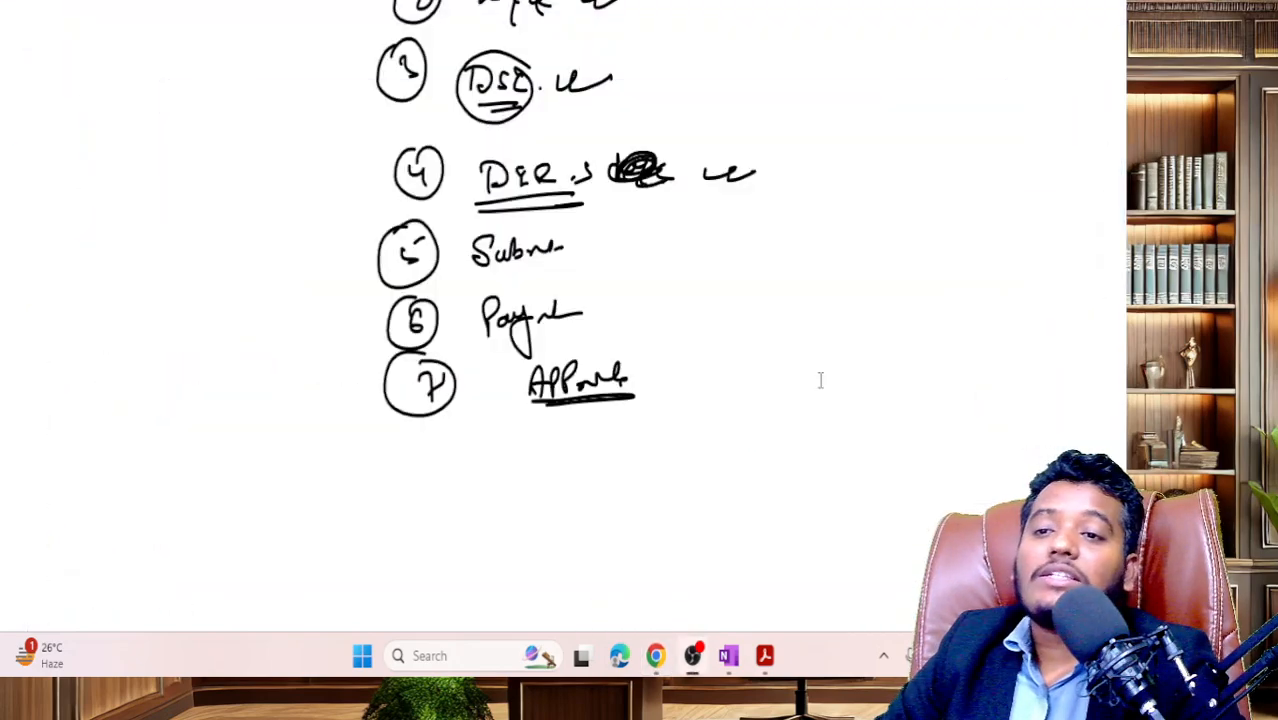
scroll(620, 462, down, 5)
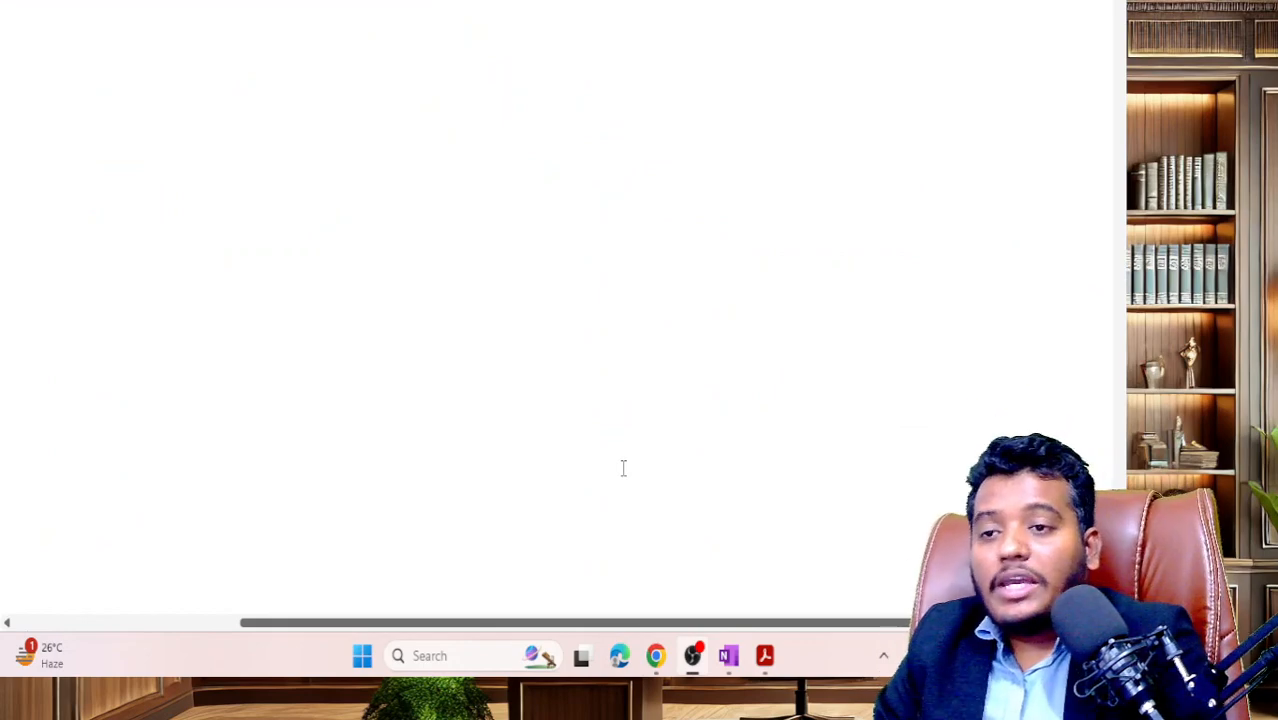
- Ink an underlined heading line and a circled 1 'B.R', double-underlined and ticked
drag(57, 40, 862, 1)
drag(96, 46, 914, 38)
mouse_move(137, 106)
mouse_down()
mouse_move(138, 132)
mouse_move(145, 100)
mouse_up()
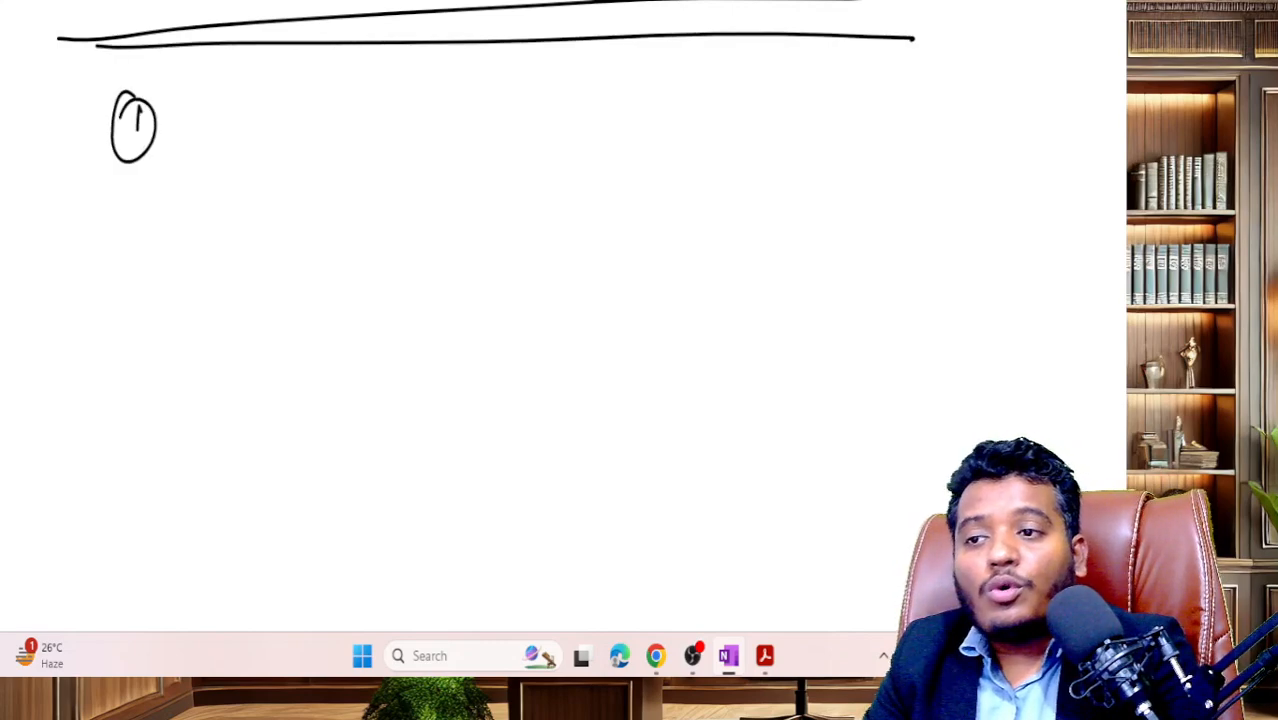
mouse_move(225, 104)
mouse_down()
mouse_move(226, 128)
mouse_move(282, 84)
mouse_move(304, 100)
mouse_up()
click(260, 106)
drag(220, 146, 300, 126)
drag(346, 96, 412, 66)
- Write a circled 2 'KYC' with a tick below the first point
drag(148, 232, 168, 232)
drag(158, 208, 155, 214)
mouse_move(251, 197)
mouse_down()
mouse_move(306, 212)
mouse_move(384, 196)
mouse_up()
drag(380, 200, 424, 172)
- Write a circled 3 'for DIR-3', circling DIR-3 and ticking it
drag(137, 318, 152, 334)
mouse_move(142, 296)
mouse_down()
mouse_move(128, 366)
mouse_move(170, 308)
mouse_up()
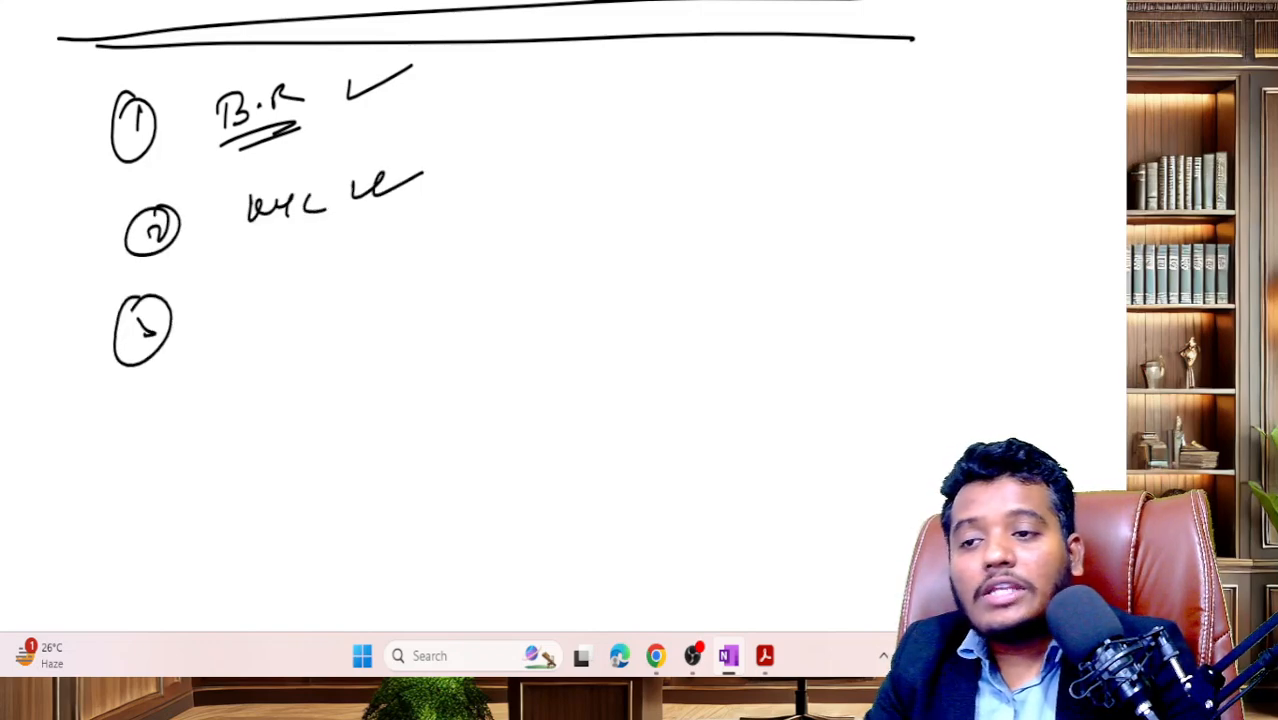
mouse_move(270, 284)
mouse_down()
mouse_move(252, 322)
mouse_move(312, 298)
mouse_up()
mouse_move(318, 298)
mouse_down()
mouse_move(364, 294)
mouse_move(410, 262)
mouse_move(446, 264)
mouse_up()
mouse_move(448, 256)
mouse_down()
mouse_move(452, 280)
mouse_move(335, 316)
mouse_move(416, 310)
mouse_up()
mouse_move(434, 238)
mouse_down()
mouse_move(514, 258)
mouse_move(542, 246)
mouse_up()
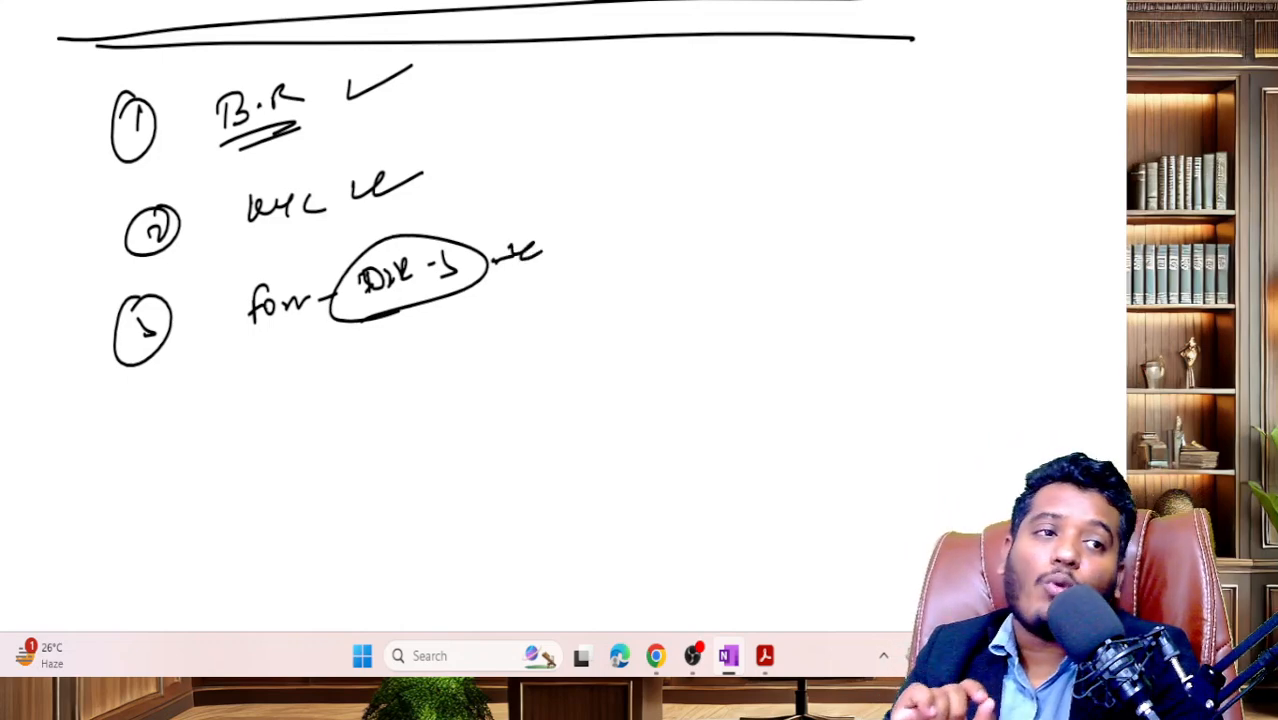
- Add a circled 4 with underlined 'DSC' and darken the circled 3
drag(143, 422, 166, 458)
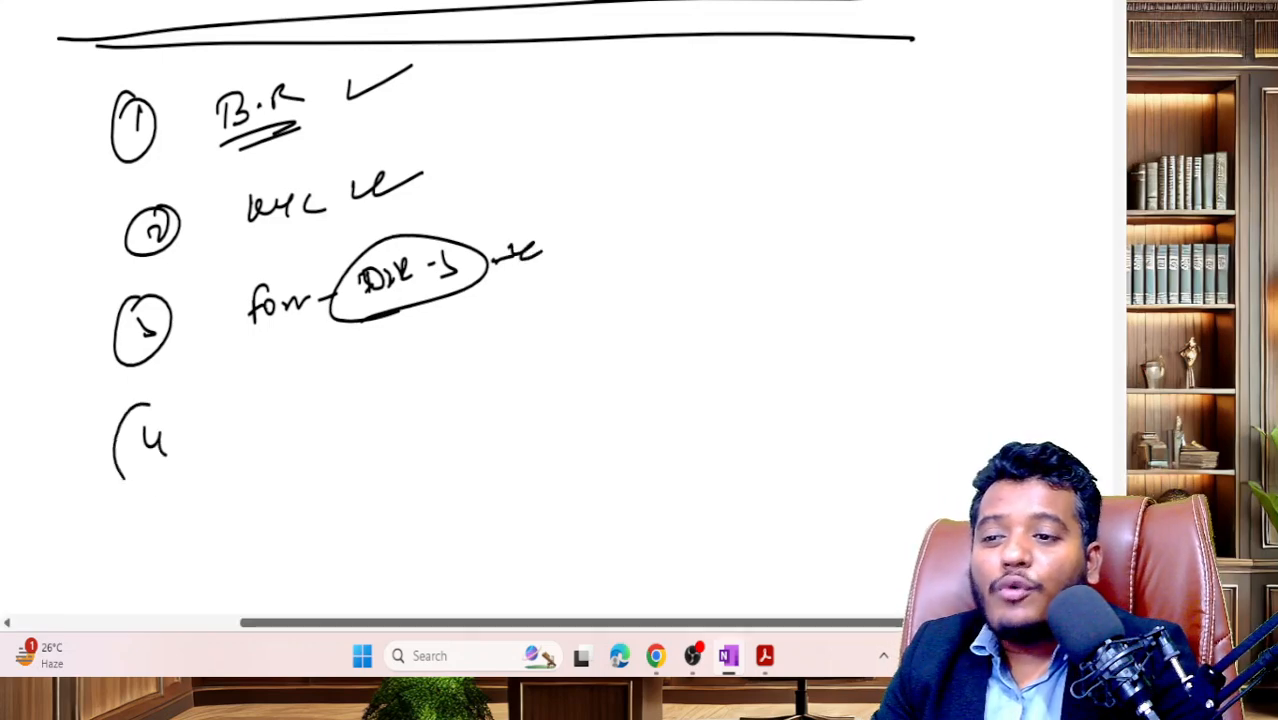
drag(158, 398, 130, 404)
drag(136, 316, 146, 342)
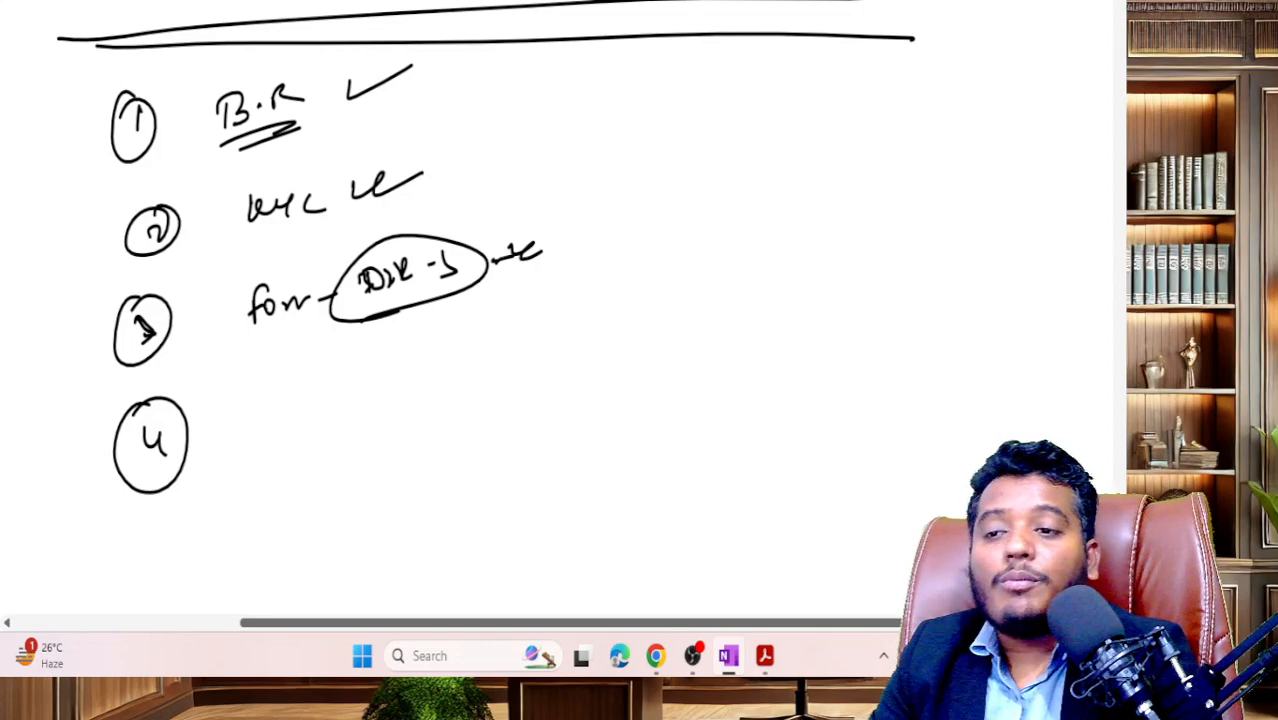
mouse_move(258, 400)
mouse_down()
mouse_move(256, 434)
mouse_move(330, 408)
mouse_up()
drag(264, 448, 320, 438)
- Draw a curved arrow from DSC to a circled 'Verification' note
mouse_move(330, 356)
mouse_down()
mouse_move(228, 420)
mouse_move(326, 356)
mouse_move(406, 393)
mouse_up()
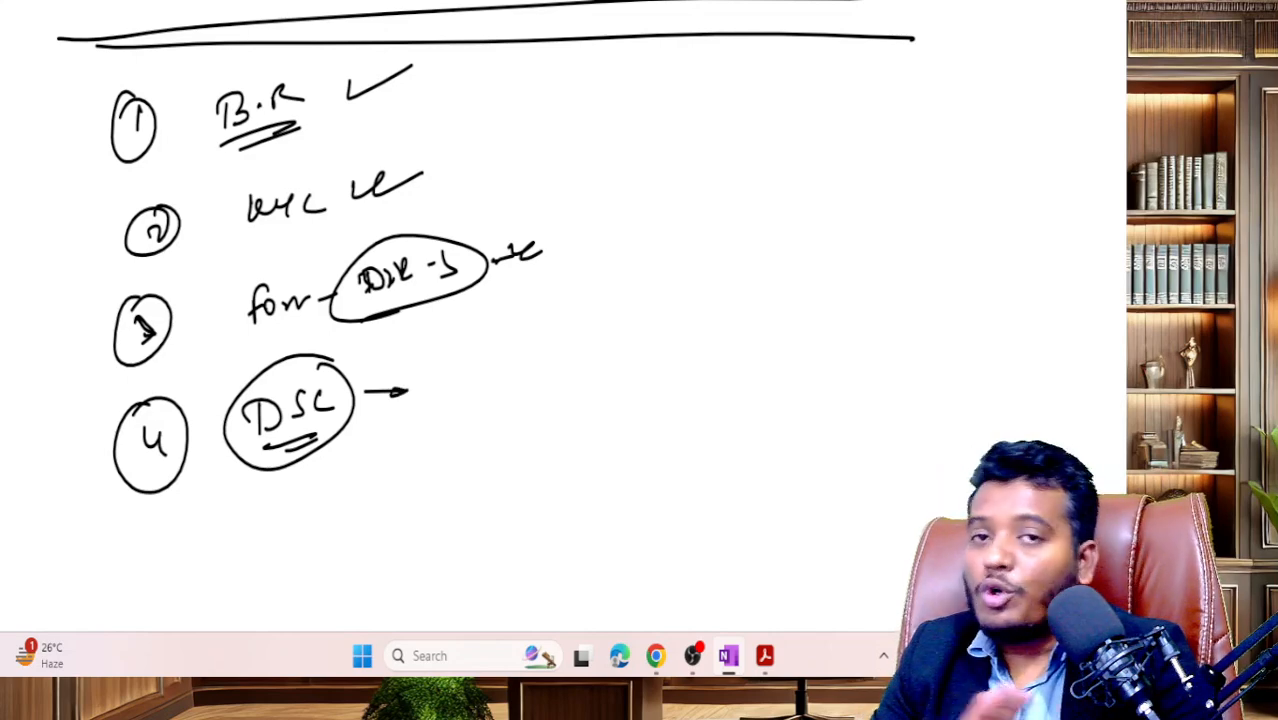
scroll(400, 300, down, 2)
mouse_move(332, 338)
mouse_down()
mouse_move(334, 354)
mouse_move(478, 340)
mouse_move(584, 304)
mouse_move(610, 262)
mouse_up()
mouse_move(600, 318)
mouse_down()
mouse_move(628, 264)
mouse_move(660, 254)
mouse_move(691, 292)
mouse_up()
mouse_move(711, 270)
mouse_down()
mouse_move(488, 340)
mouse_move(722, 274)
mouse_move(497, 279)
mouse_up()
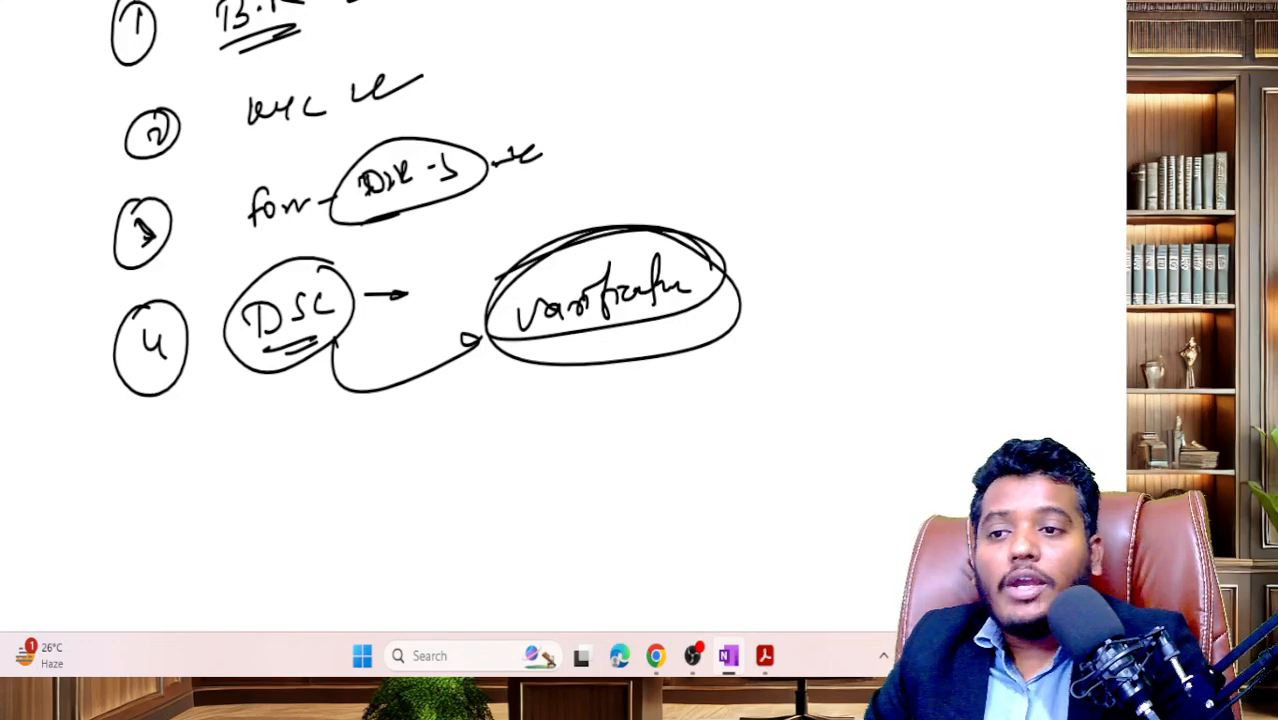
- Draw a second arrow from DSC to a circled 'Associate'
mouse_move(300, 381)
mouse_down()
mouse_move(304, 402)
mouse_move(509, 470)
mouse_up()
drag(503, 459, 496, 475)
mouse_move(546, 478)
mouse_down()
mouse_move(569, 485)
mouse_move(570, 467)
mouse_up()
mouse_move(590, 455)
mouse_down()
mouse_move(574, 475)
mouse_move(660, 458)
mouse_move(700, 410)
mouse_move(718, 452)
mouse_up()
mouse_move(640, 392)
mouse_down()
mouse_move(722, 398)
mouse_move(540, 404)
mouse_up()
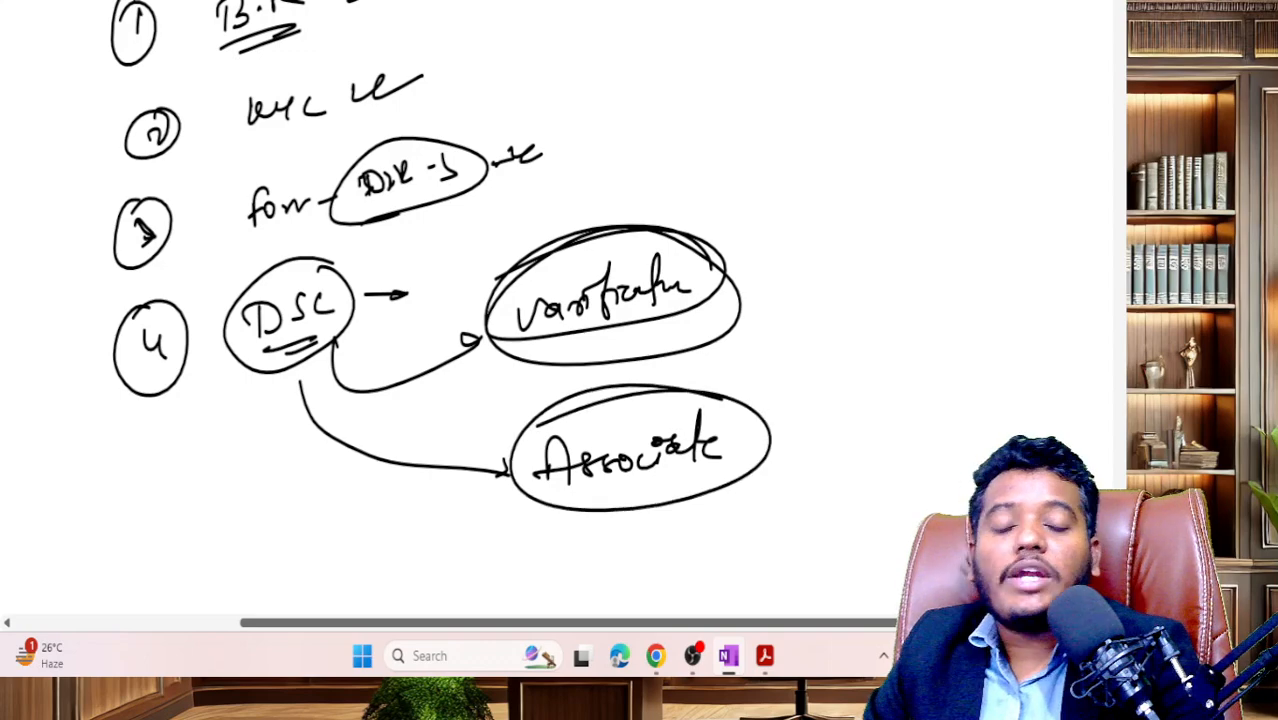
scroll(560, 300, down, 5)
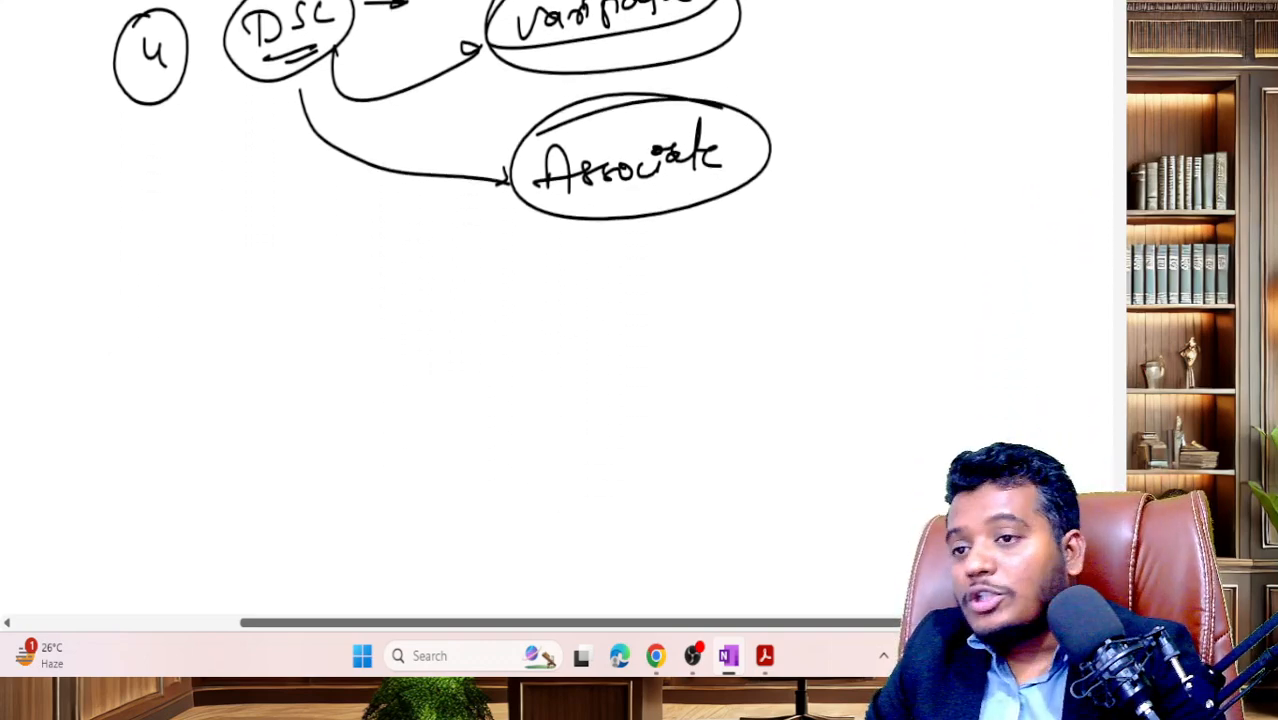
- Draw an arrow from DSC to a boxed 'MCA V3' and write underlined 'DIR-3' beside it
mouse_move(266, 96)
mouse_down()
mouse_move(356, 378)
mouse_move(412, 352)
mouse_move(422, 378)
mouse_up()
mouse_move(446, 356)
mouse_down()
mouse_move(434, 376)
mouse_move(476, 378)
mouse_move(558, 344)
mouse_move(558, 372)
mouse_move(368, 420)
mouse_move(588, 414)
mouse_move(590, 340)
mouse_up()
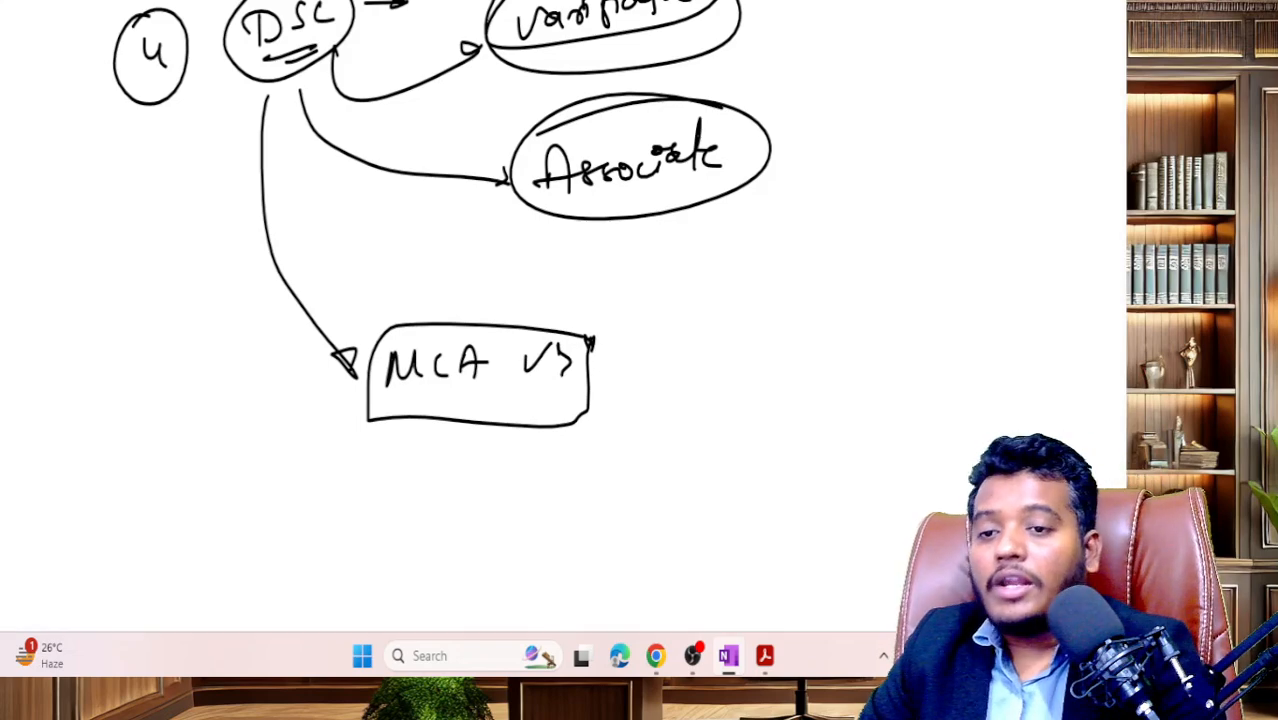
mouse_move(638, 328)
mouse_down()
mouse_move(642, 352)
mouse_move(696, 328)
mouse_move(731, 348)
mouse_move(780, 341)
mouse_up()
drag(798, 322, 808, 350)
drag(738, 296, 832, 318)
drag(622, 376, 744, 366)
drag(634, 320, 706, 316)
drag(830, 328, 874, 326)
- Branch DIR-3 to a boxed 'P.D' on top and 'ED' below
drag(888, 226, 868, 476)
mouse_move(902, 260)
mouse_down()
mouse_move(948, 250)
mouse_move(950, 232)
mouse_move(992, 242)
mouse_up()
click(963, 240)
drag(956, 252, 1004, 256)
click(851, 425)
drag(870, 438, 898, 438)
drag(926, 418, 928, 446)
drag(966, 430, 966, 450)
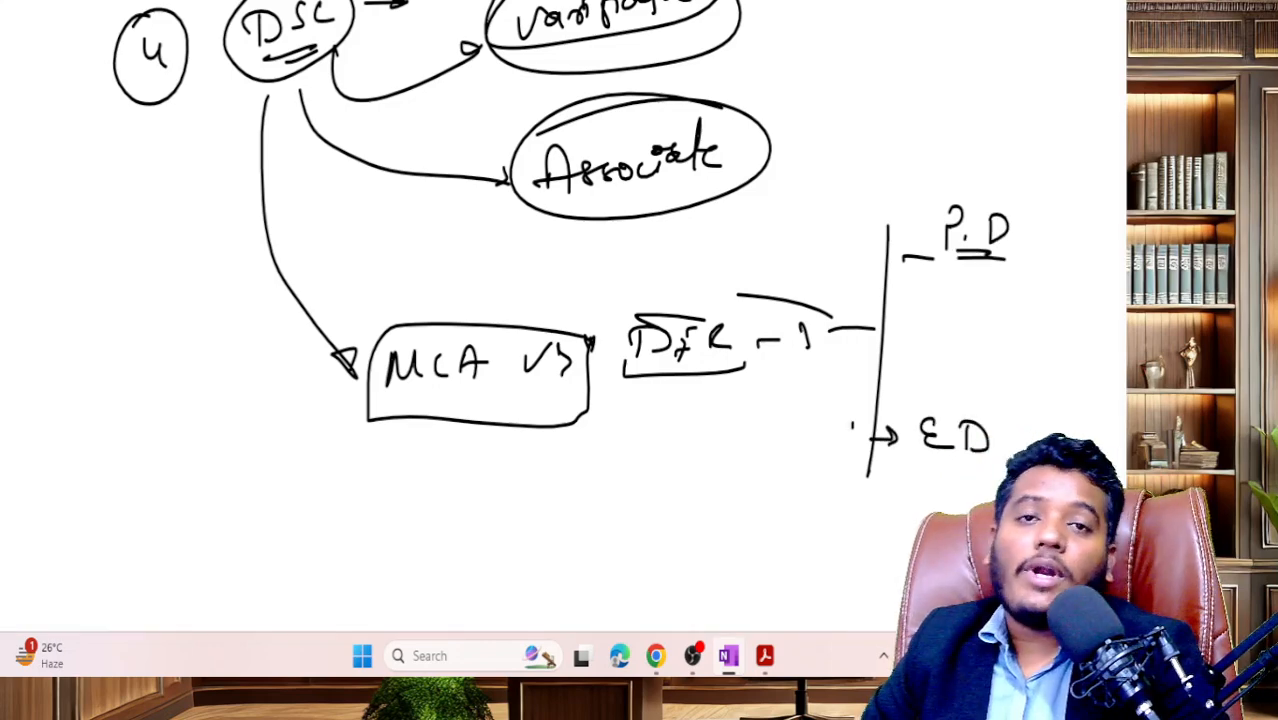
mouse_move(926, 190)
mouse_down()
mouse_move(918, 270)
mouse_move(1038, 208)
mouse_move(934, 178)
mouse_move(918, 220)
mouse_up()
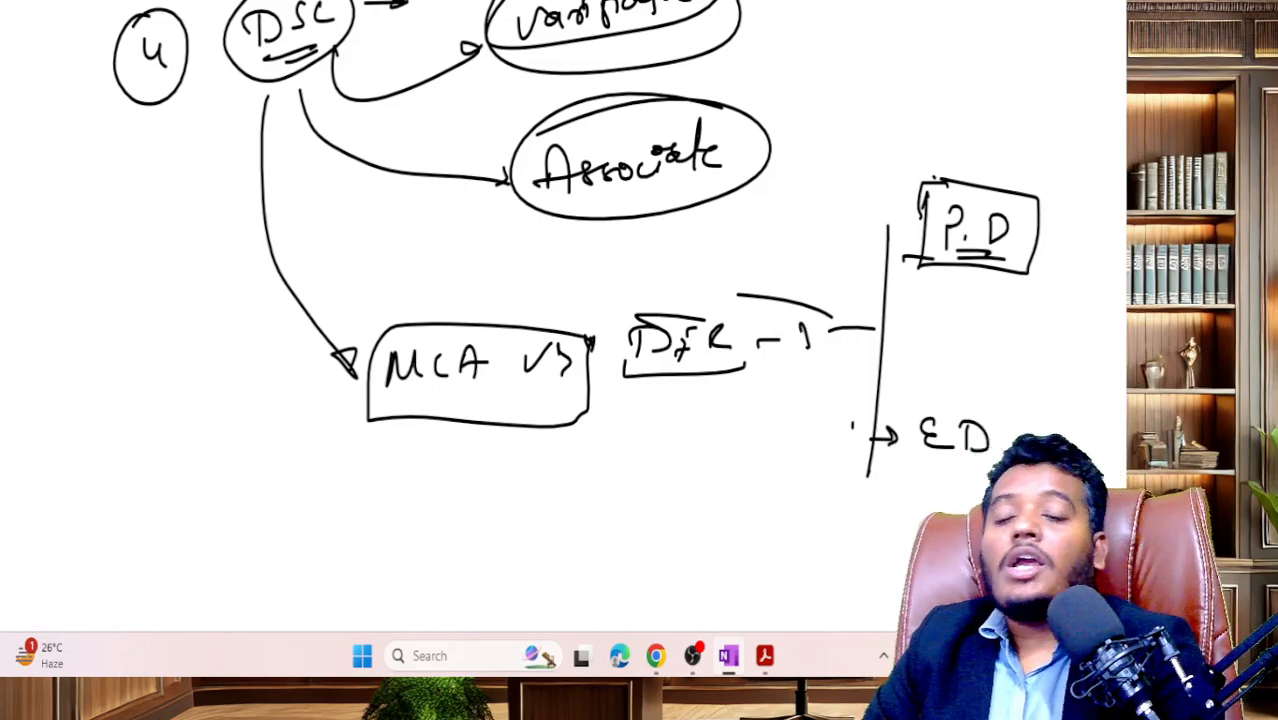
- Write a circled 'OSD' above P.D and enclose OSD and P.D in one oval
mouse_move(932, 70)
mouse_down()
mouse_move(922, 90)
mouse_move(936, 72)
mouse_up()
mouse_move(952, 74)
mouse_down()
mouse_move(944, 90)
mouse_move(964, 90)
mouse_up()
mouse_move(964, 70)
mouse_down()
mouse_move(966, 90)
mouse_move(905, 62)
mouse_move(955, 104)
mouse_move(990, 58)
mouse_up()
mouse_move(934, 119)
mouse_down()
mouse_move(963, 120)
mouse_move(957, 133)
mouse_move(1048, 134)
mouse_up()
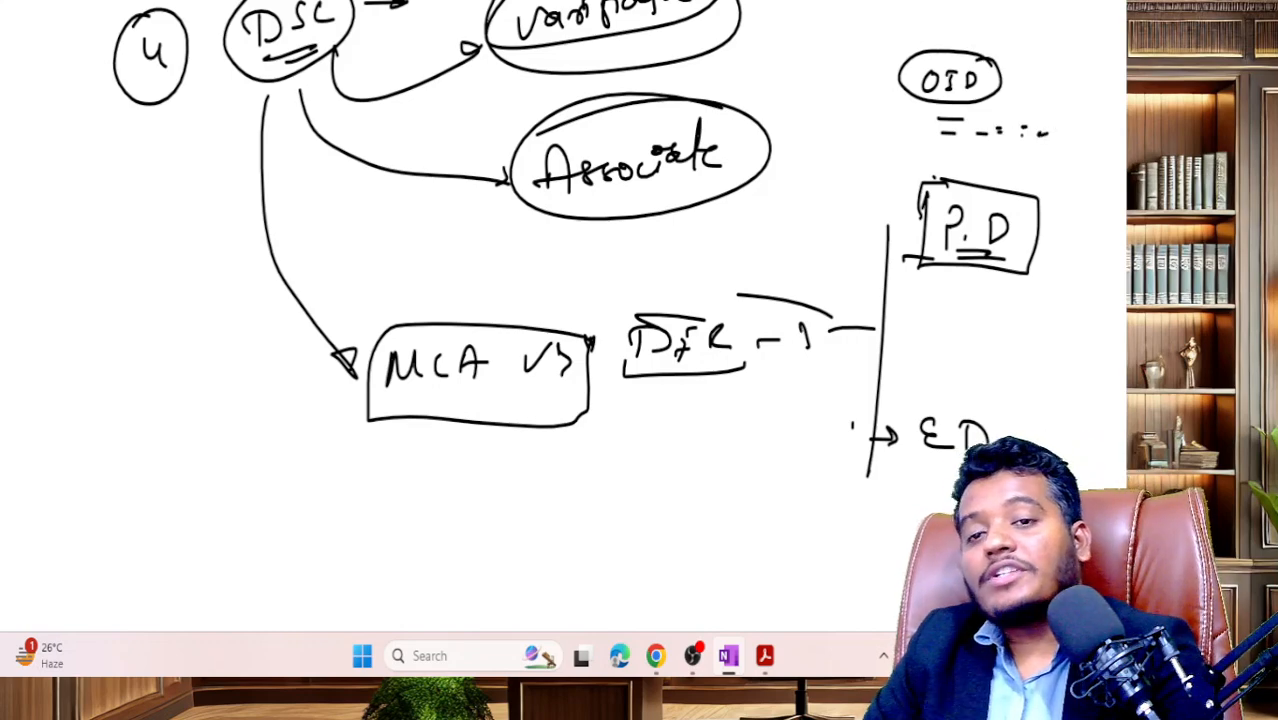
mouse_move(1014, 30)
mouse_down()
mouse_move(1000, 28)
mouse_move(875, 205)
mouse_move(1070, 285)
mouse_move(1022, 30)
mouse_up()
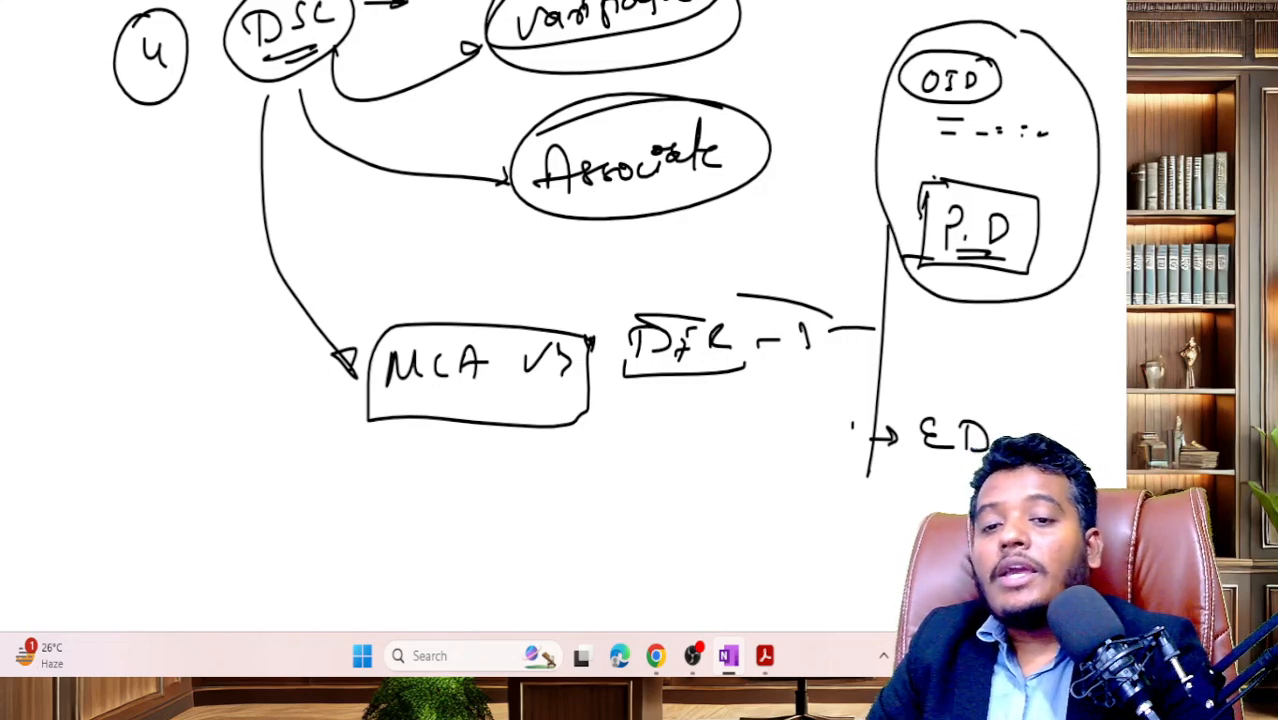
- Circle 'ED', thicken its underline and begin writing 'DIN' below it
mouse_move(985, 400)
mouse_down()
mouse_move(922, 392)
mouse_move(995, 425)
mouse_up()
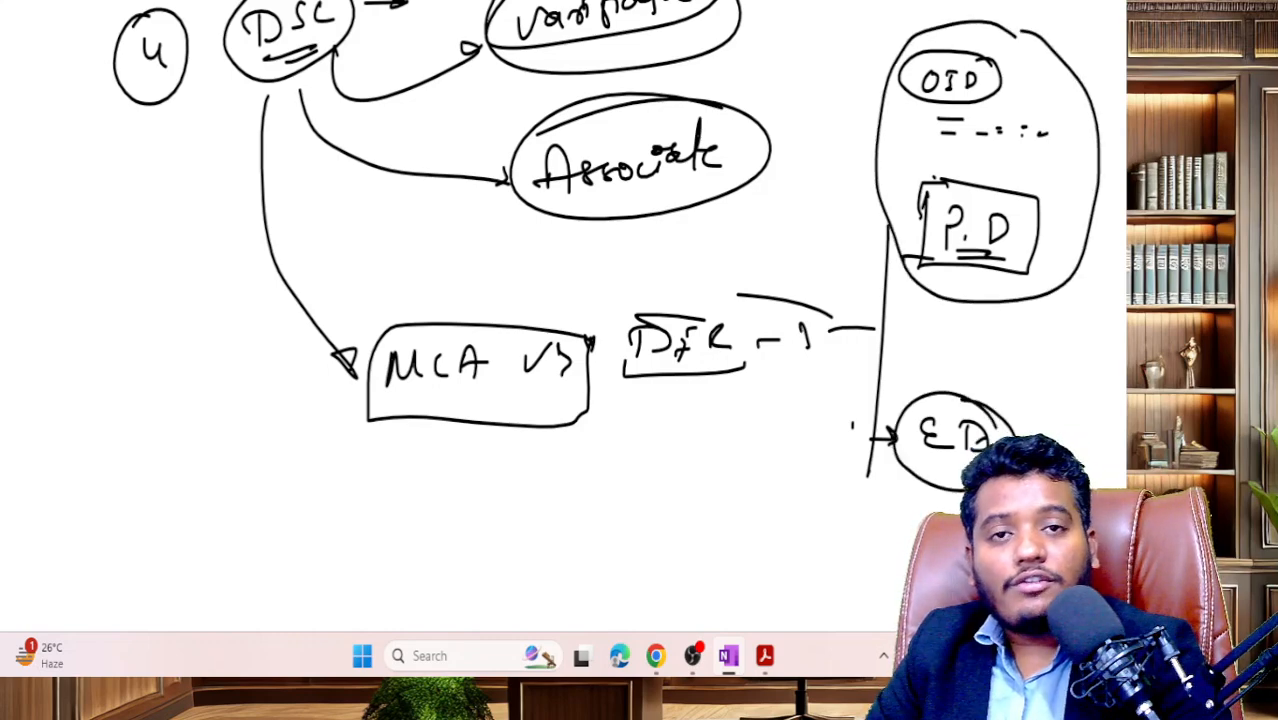
drag(921, 460, 966, 464)
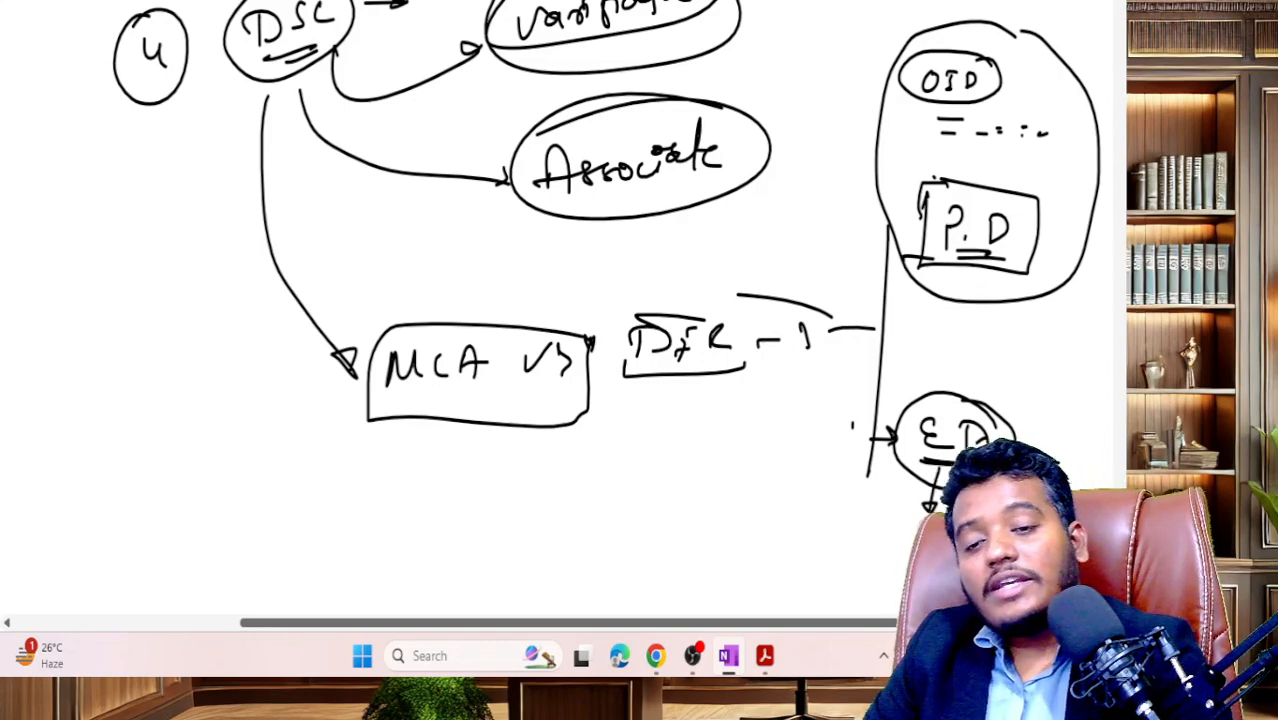
drag(870, 541, 872, 562)
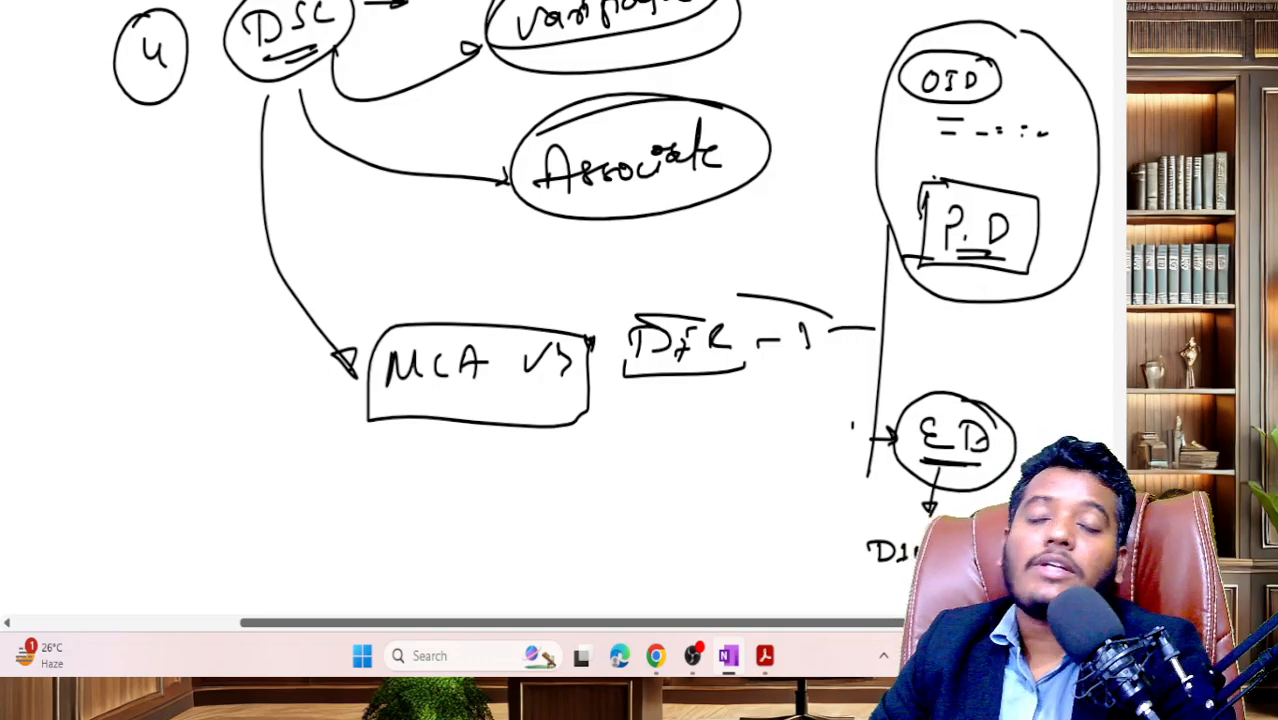
drag(852, 483, 930, 489)
drag(847, 205, 910, 196)
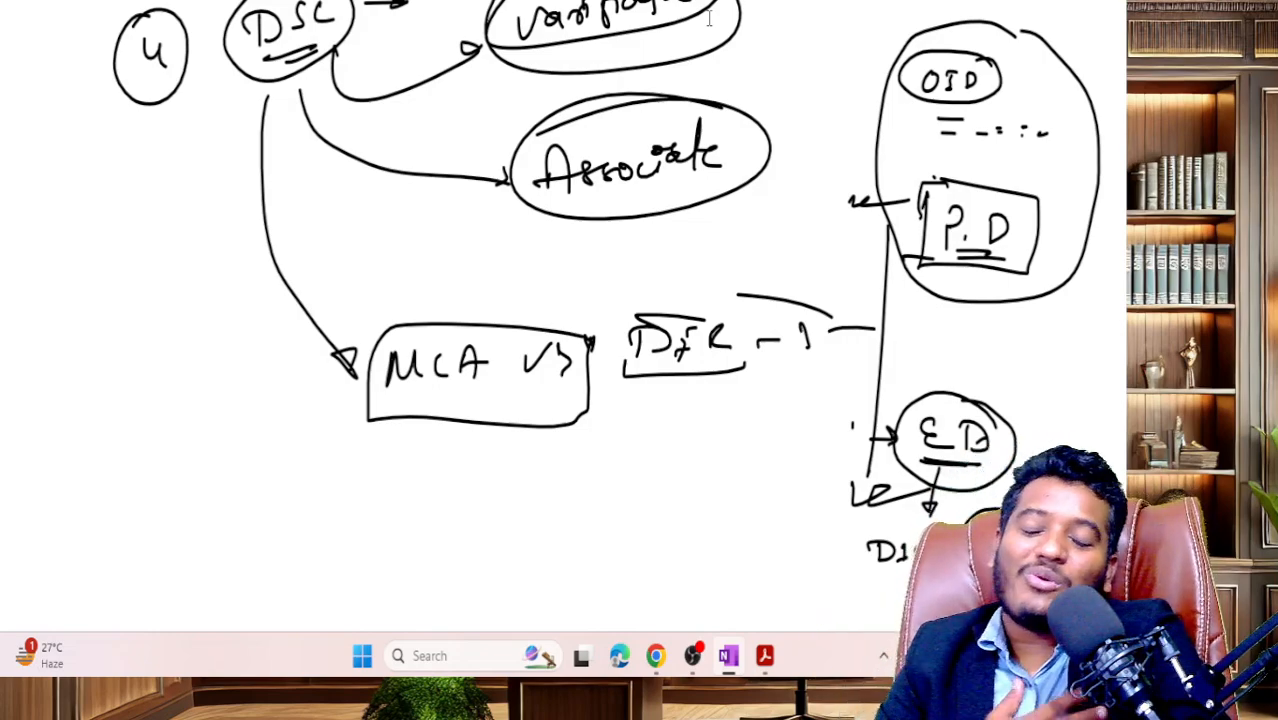
- Scroll down and back up through the recap, ending at steps 4–7 above the divider
scroll(508, 27, down, 5)
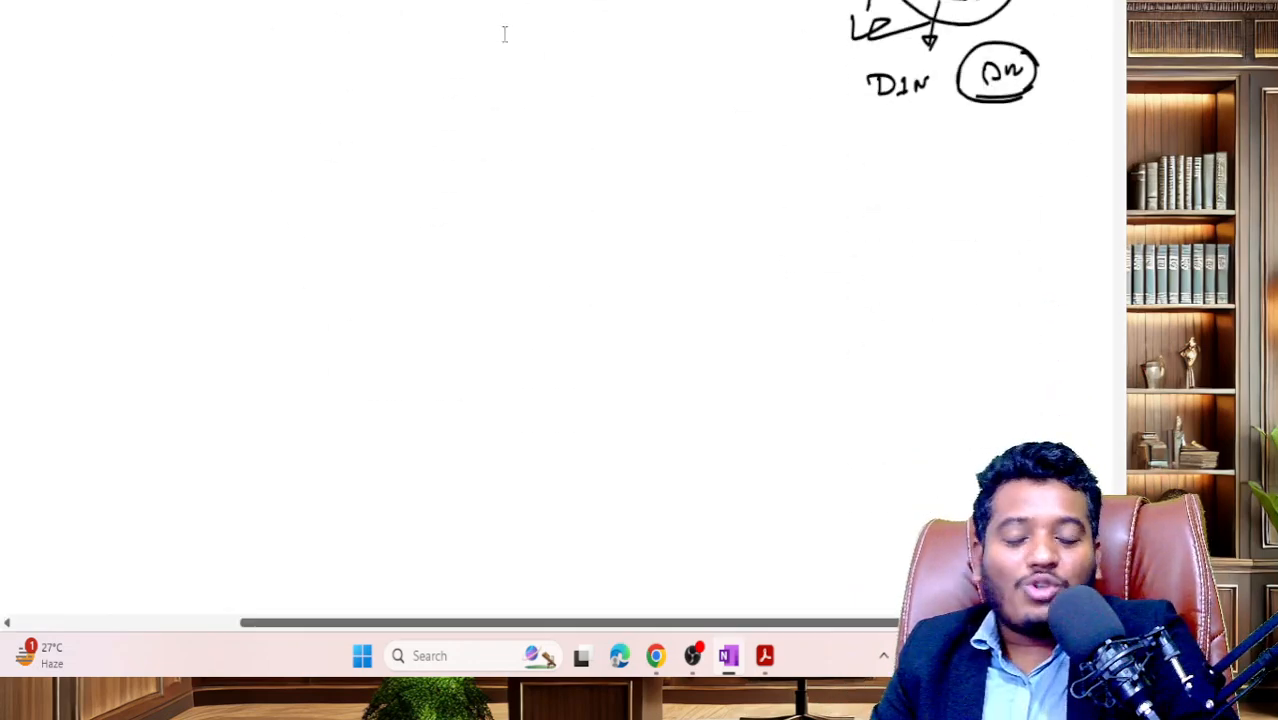
scroll(508, 27, up, 12)
scroll(508, 30, down, 8)
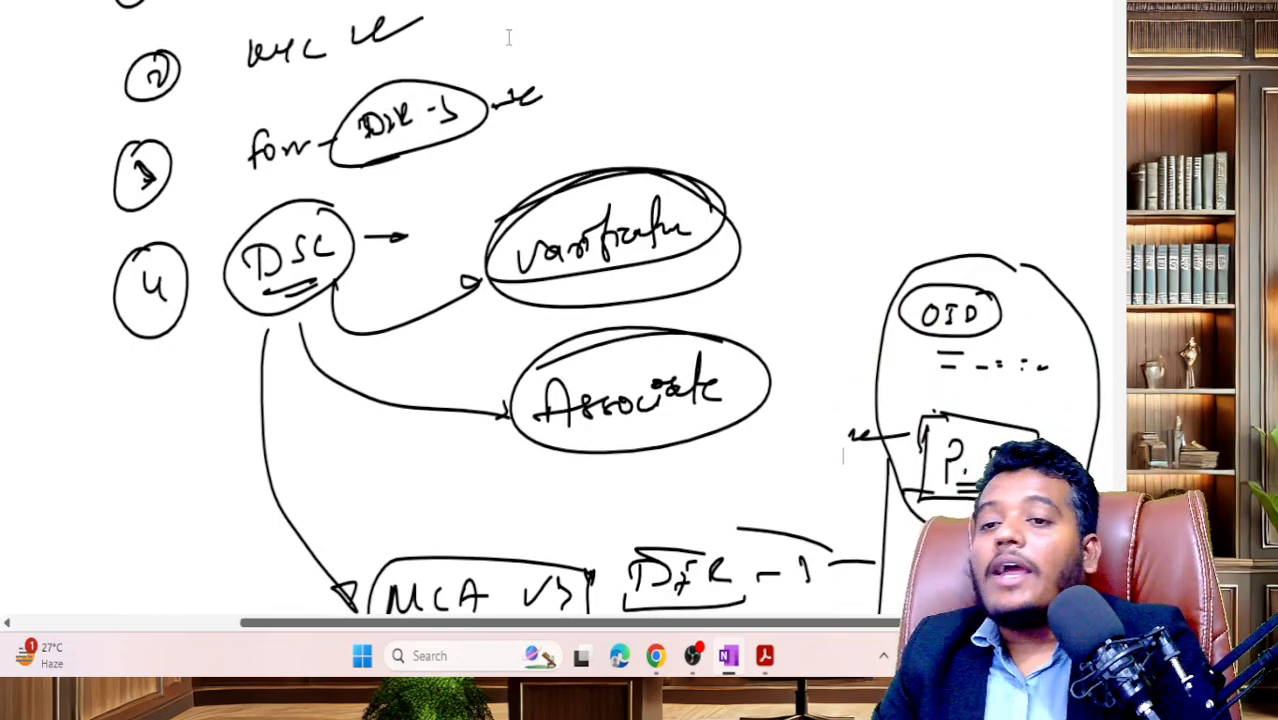
scroll(685, 348, up, 5)
scroll(687, 350, up, 10)
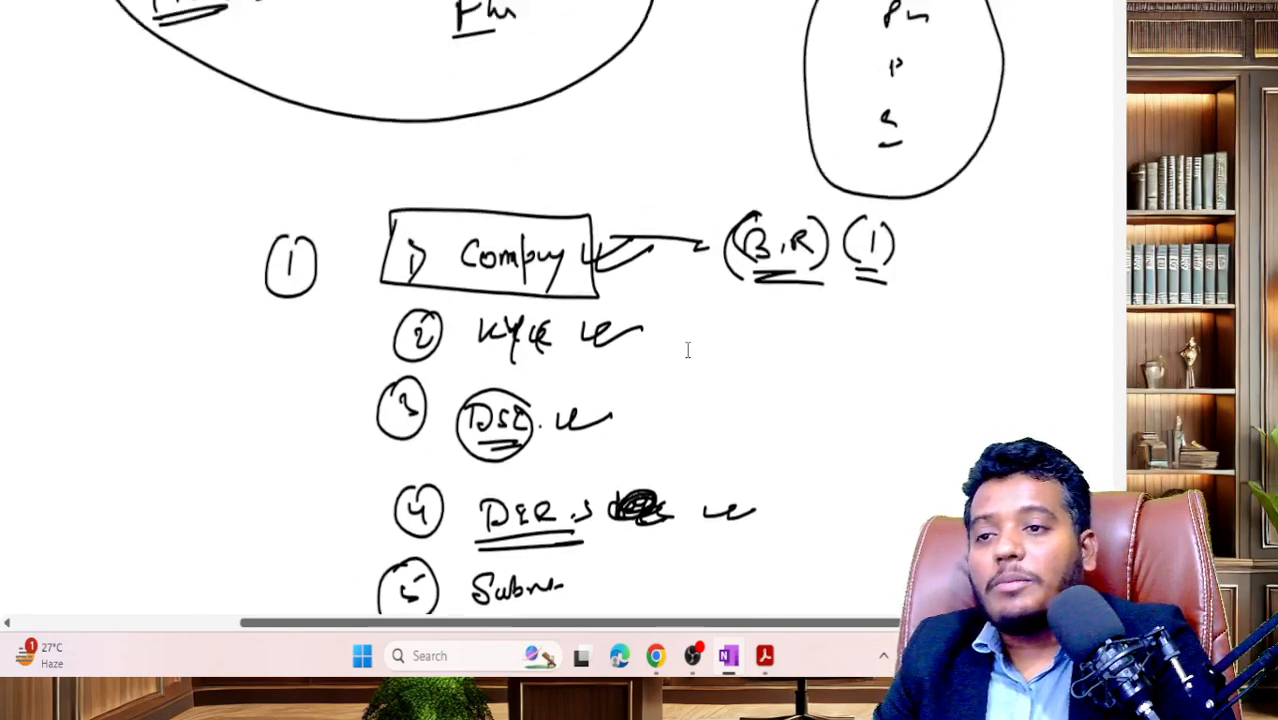
scroll(687, 350, up, 8)
scroll(687, 350, up, 20)
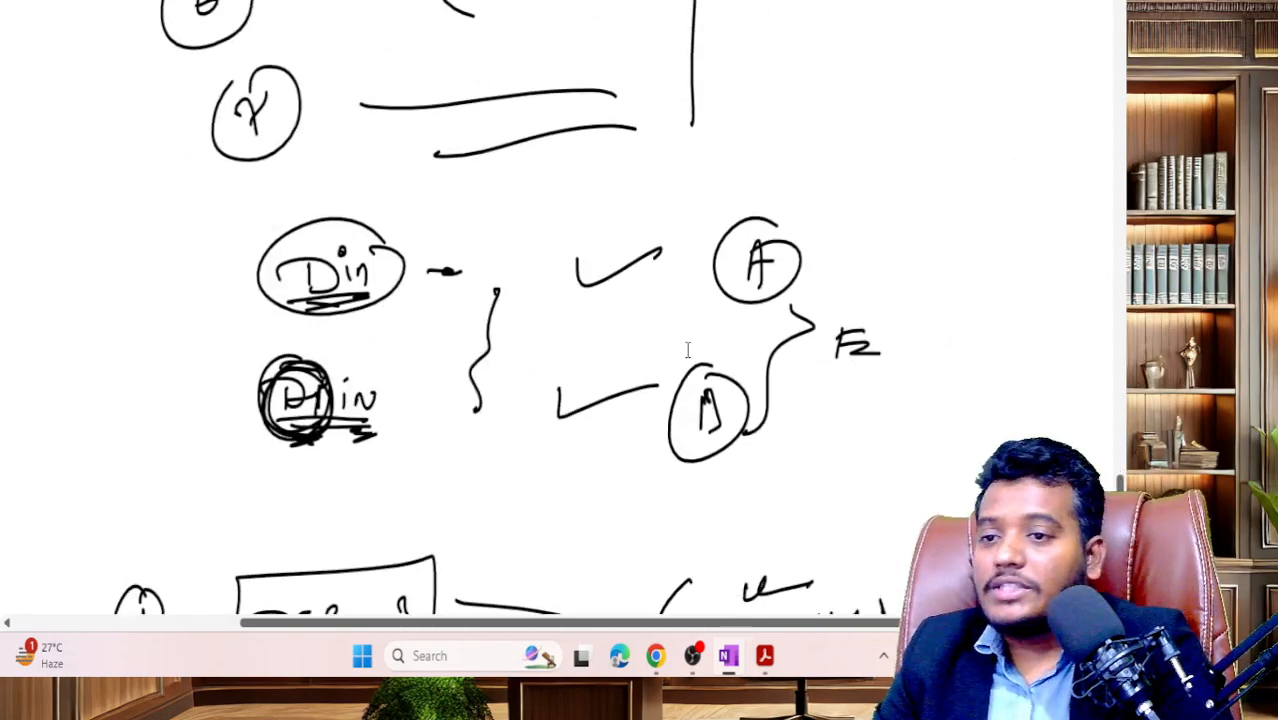
scroll(685, 348, down, 20)
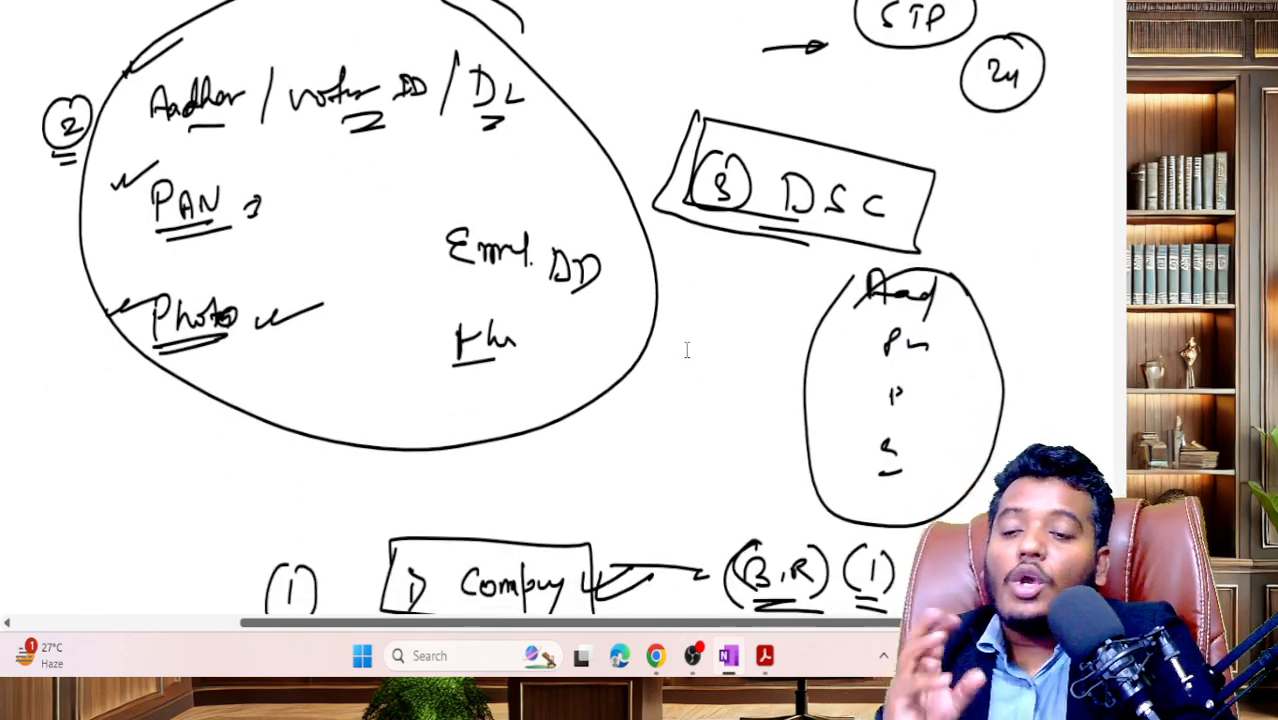
scroll(687, 350, down, 10)
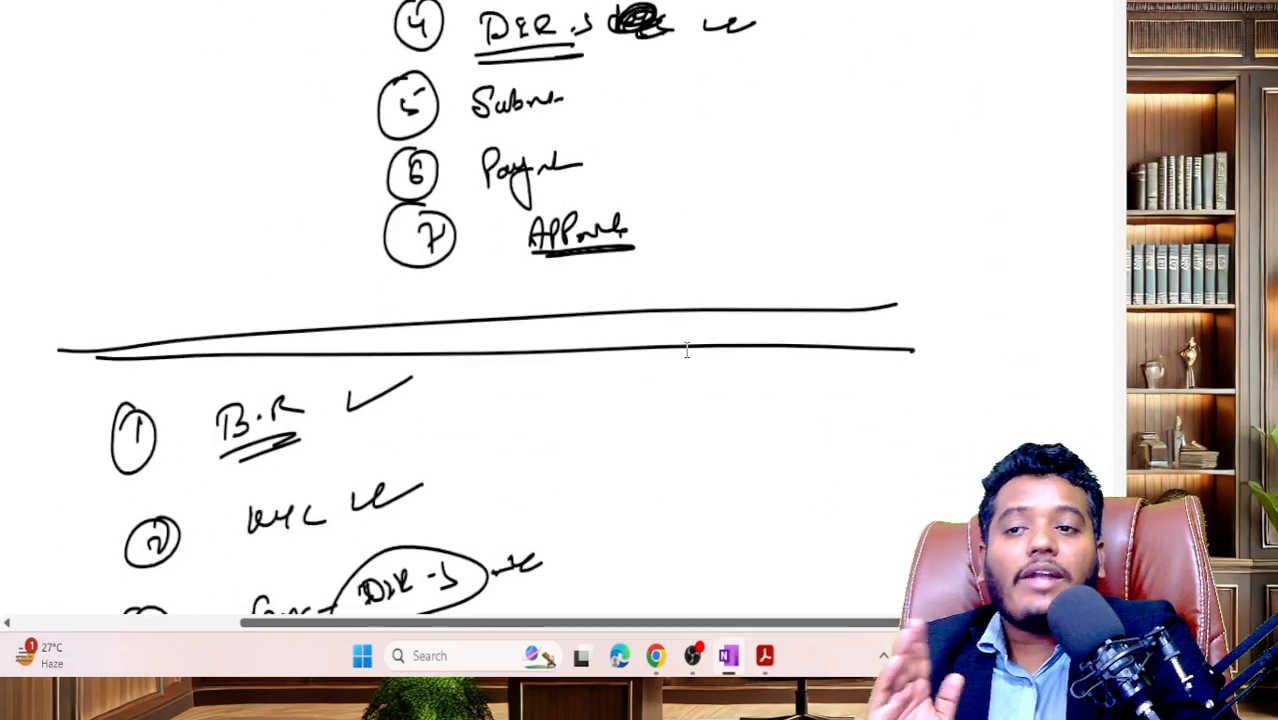